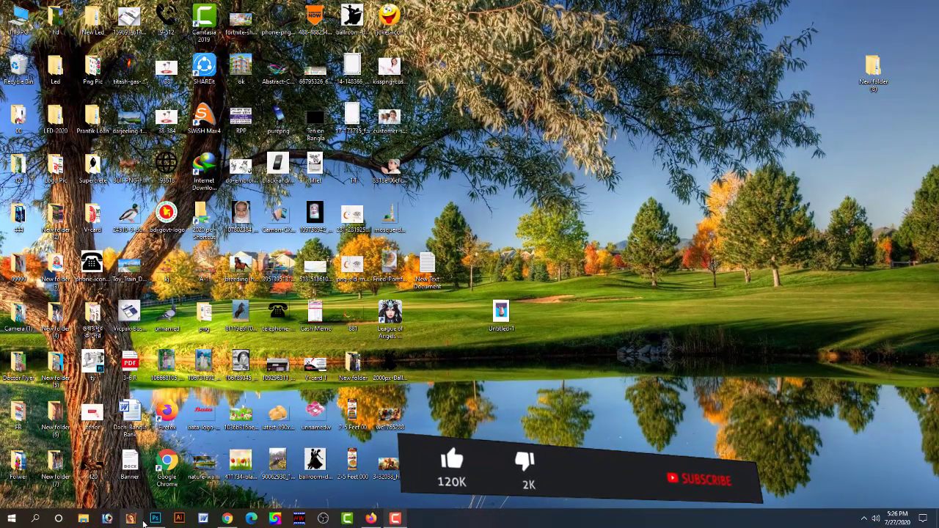
Launch Photoshop from the taskbar to reach its Home screen of recent files
click(154, 518)
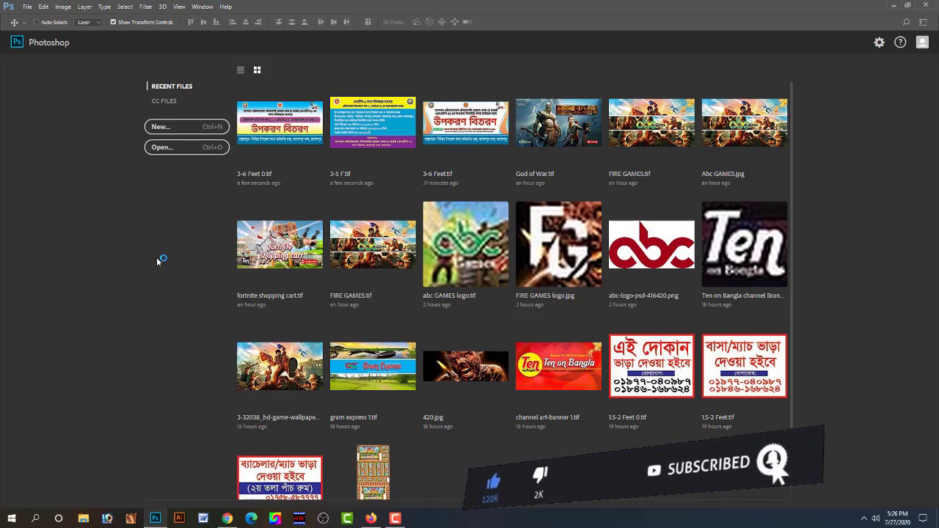
Create Untitled-1 at 60 × 24 inches, 72 ppi, CMYK Color, white background
key(ctrl+n)
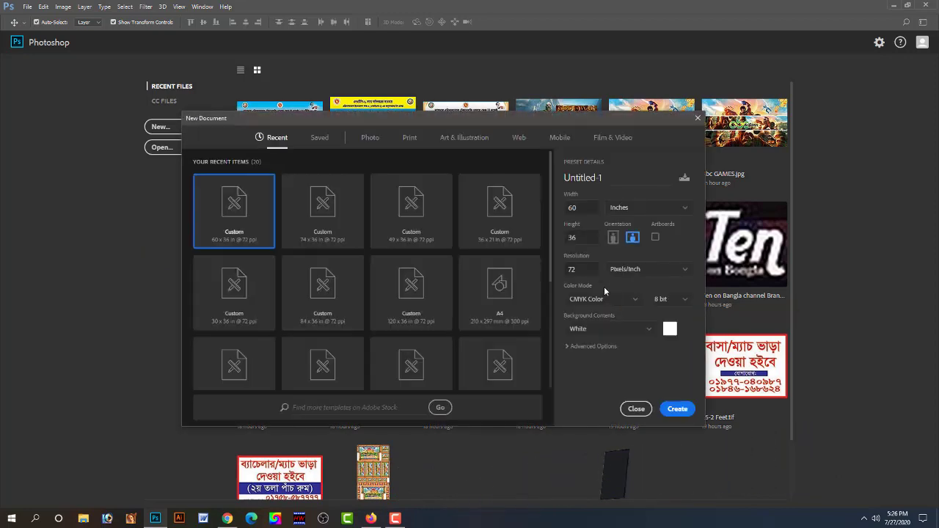
click(589, 206)
key(Tab)
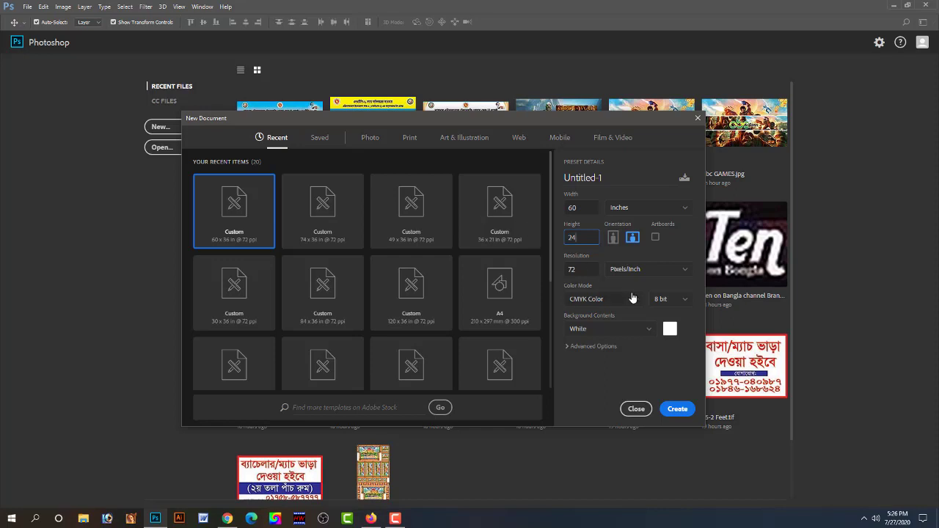
click(679, 411)
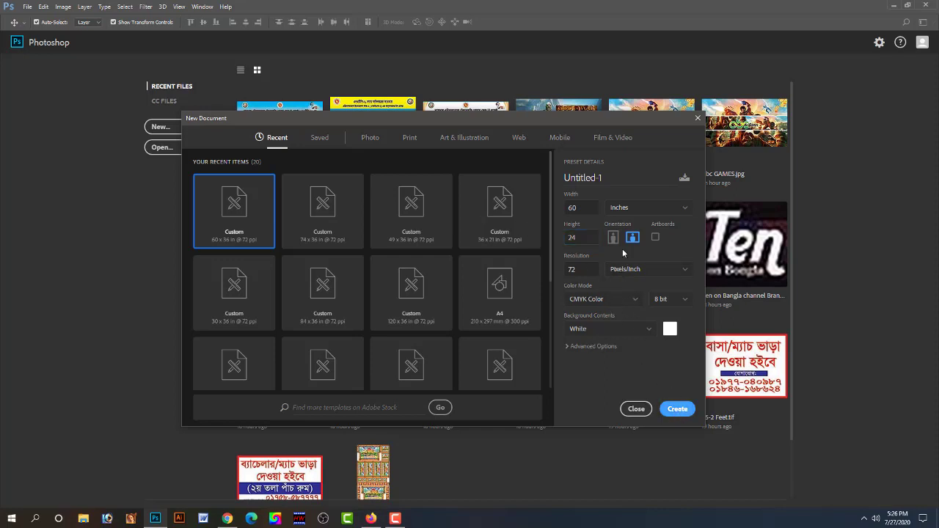
click(638, 209)
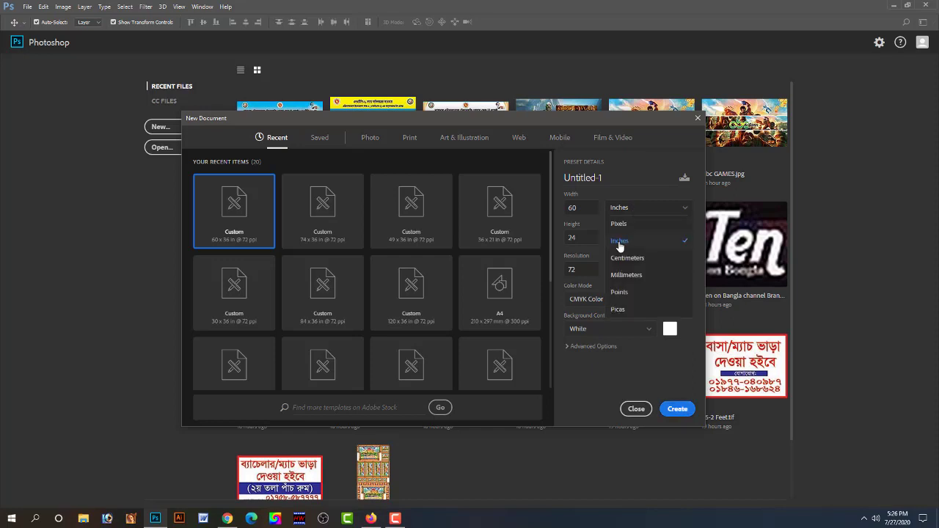
click(620, 245)
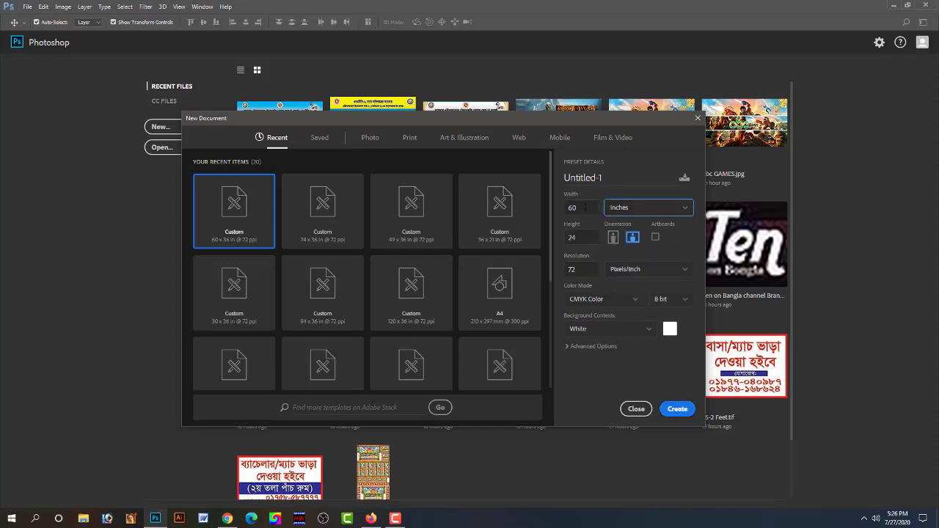
click(586, 208)
click(586, 239)
click(585, 270)
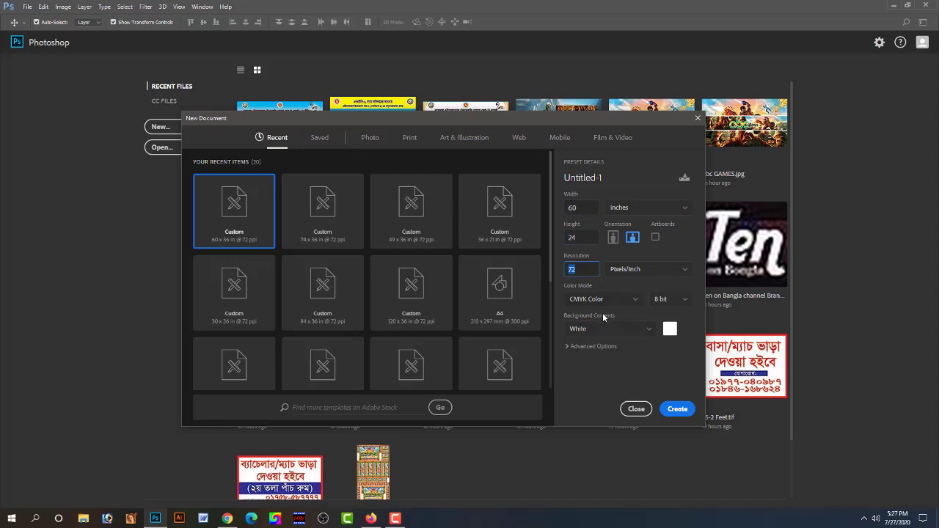
click(637, 300)
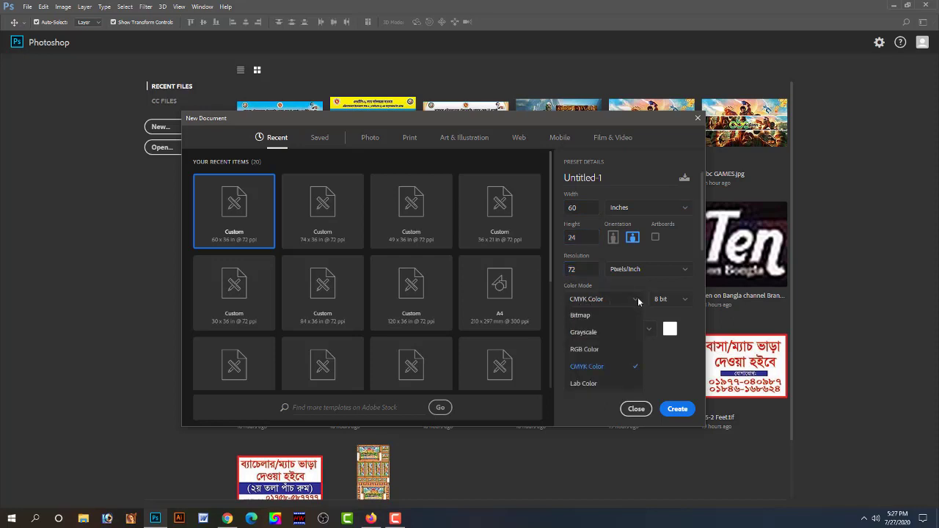
click(605, 375)
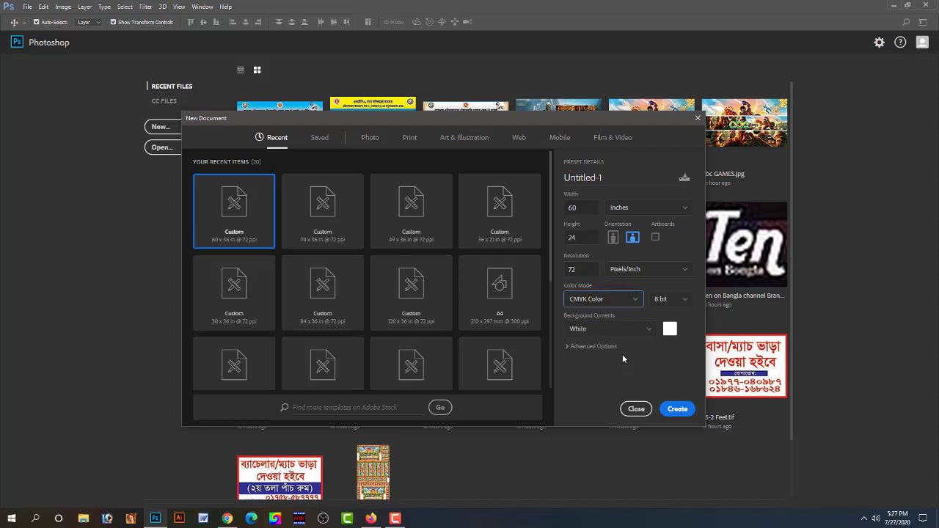
click(678, 409)
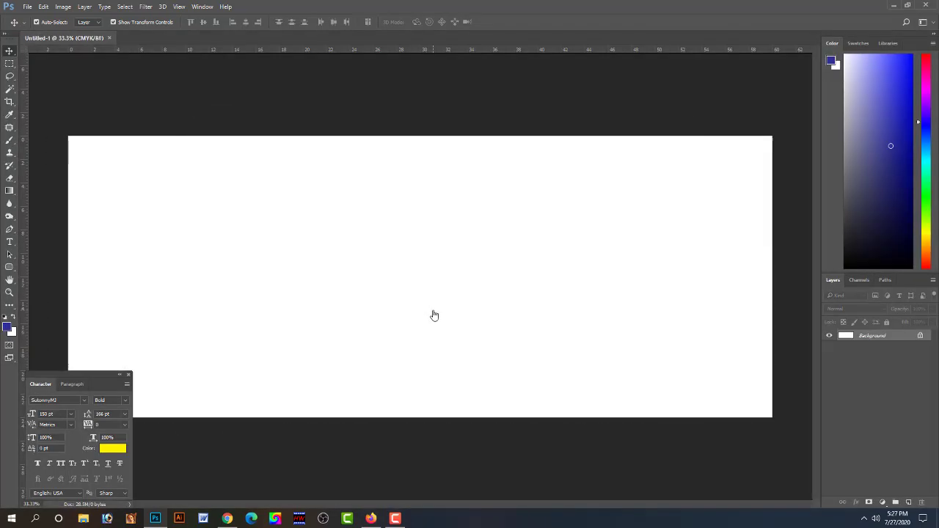
Add a vertical centre guide at 30 in and horizontal guides at 1.083 and 22.558 in
click(12, 102)
drag(25, 105, 422, 145)
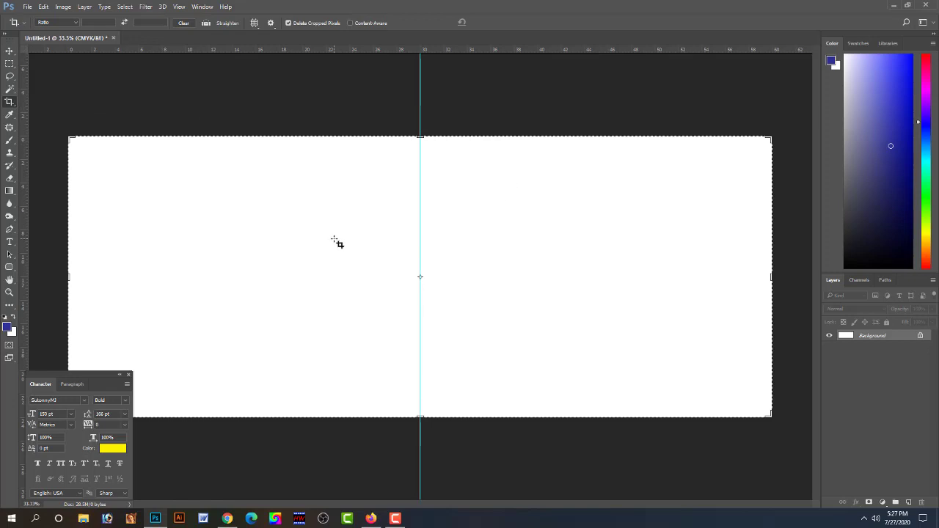
click(12, 54)
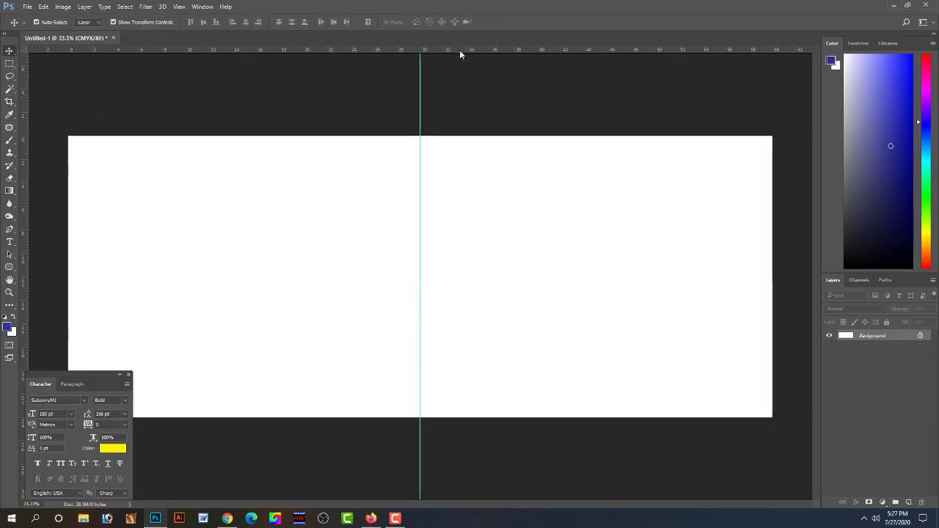
drag(460, 54, 469, 149)
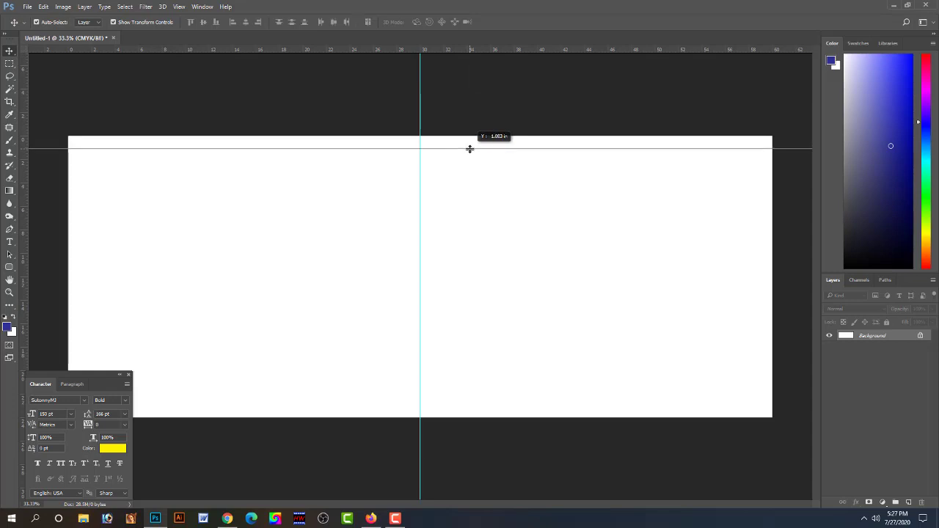
drag(470, 149, 469, 149)
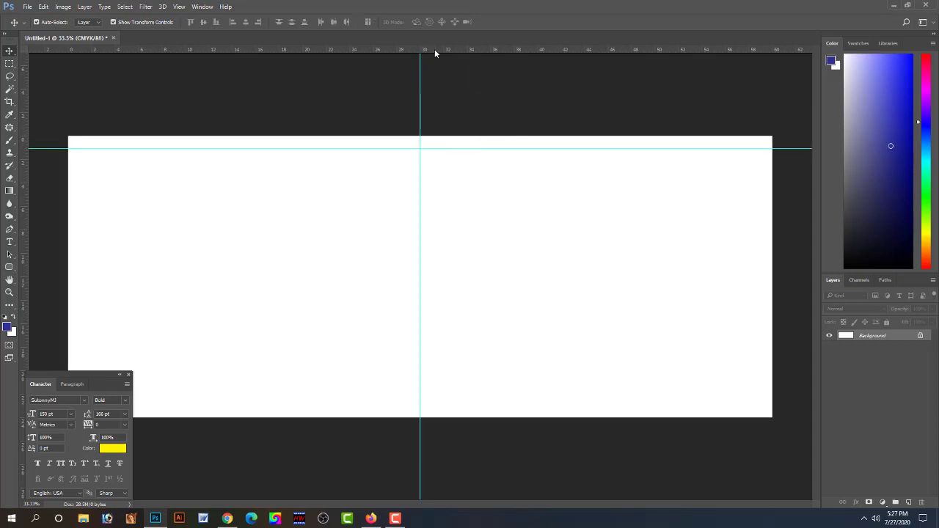
drag(435, 53, 446, 404)
Add vertical margin guides at 1.333 and 58.792 in, then draw a top-left rounded rectangle
drag(23, 93, 81, 117)
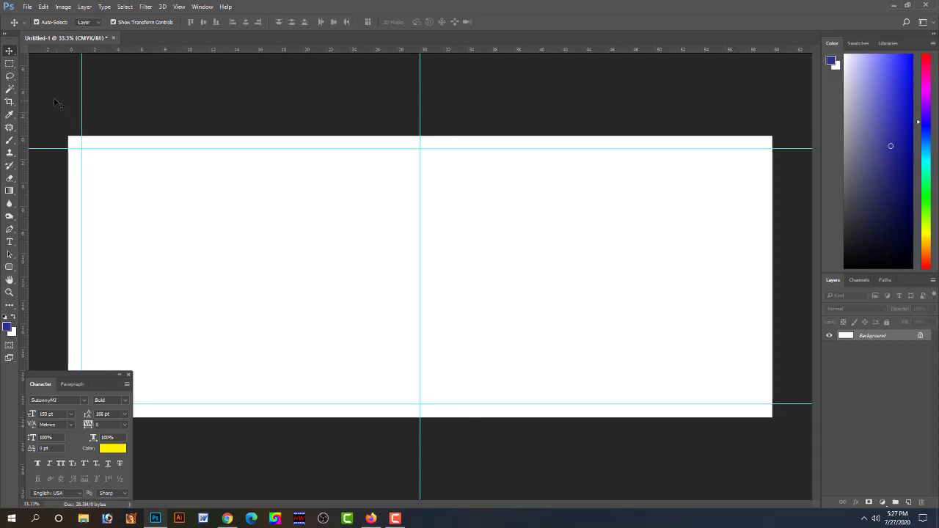
drag(26, 89, 759, 204)
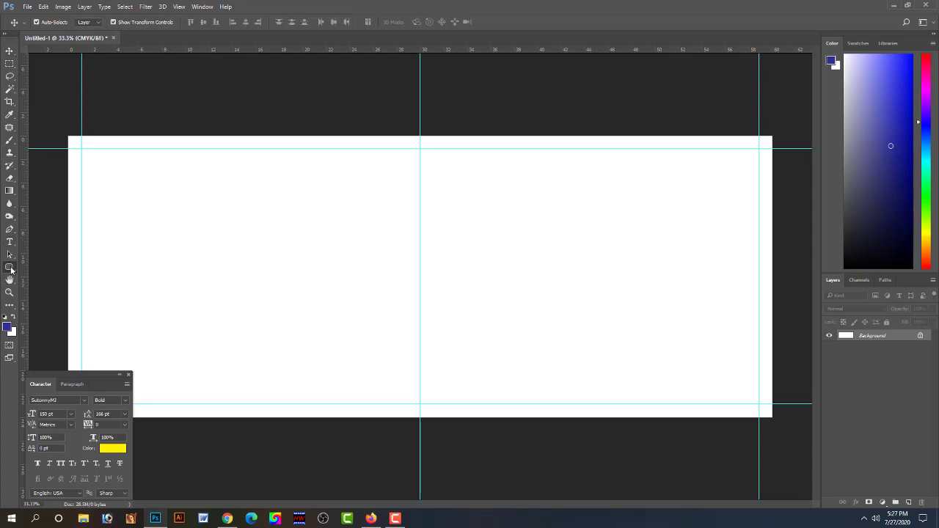
click(9, 267)
drag(55, 92, 220, 262)
Rotate the rounded rectangle about 35°, scale it to 135%, and push it into the top-left corner
key(v)
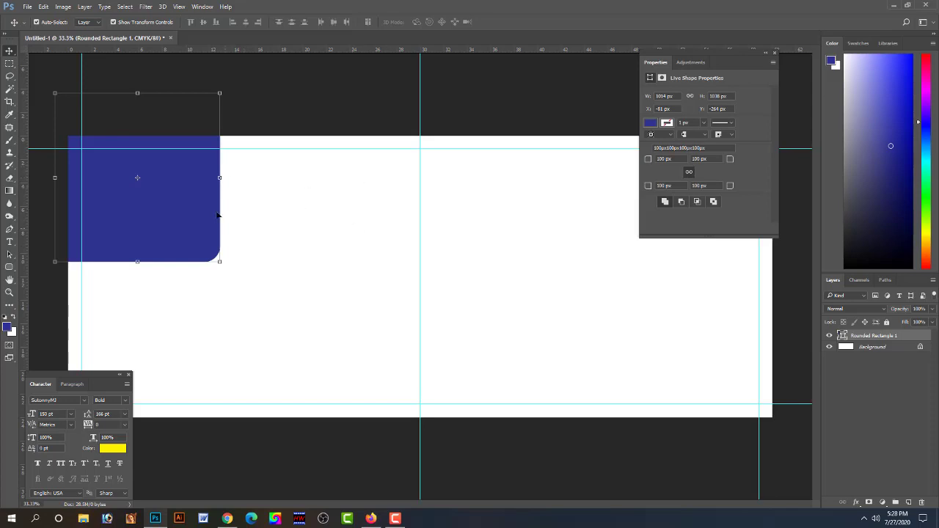
drag(228, 82, 251, 130)
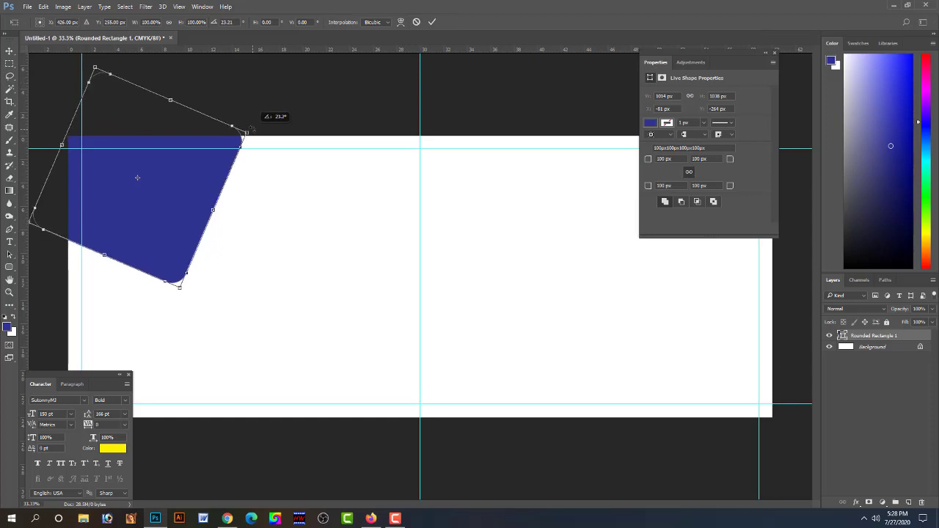
drag(215, 179, 237, 216)
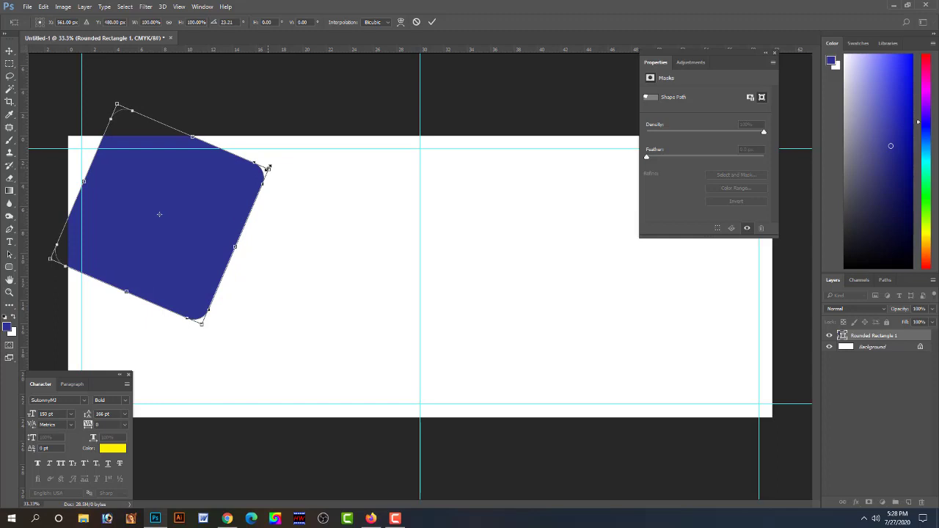
drag(268, 168, 305, 150)
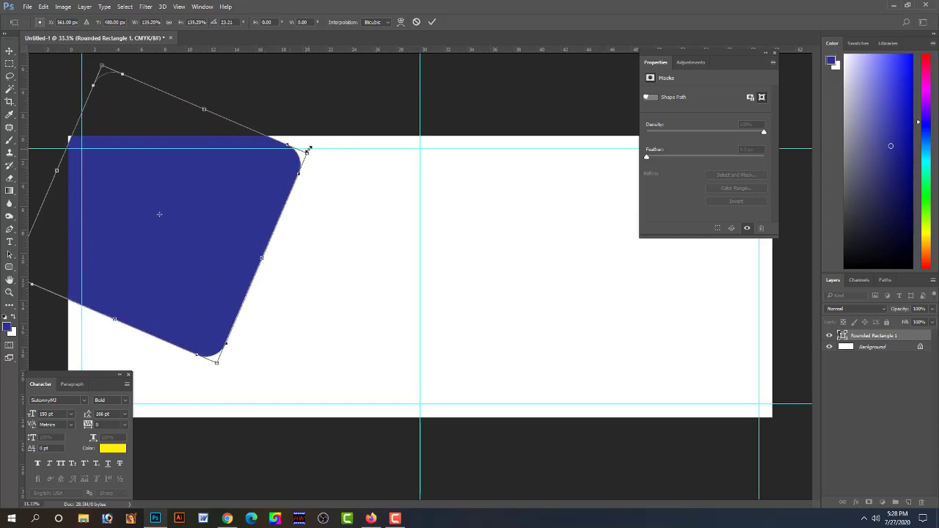
mouse_move(314, 149)
mouse_down()
mouse_move(325, 171)
mouse_move(317, 181)
mouse_up()
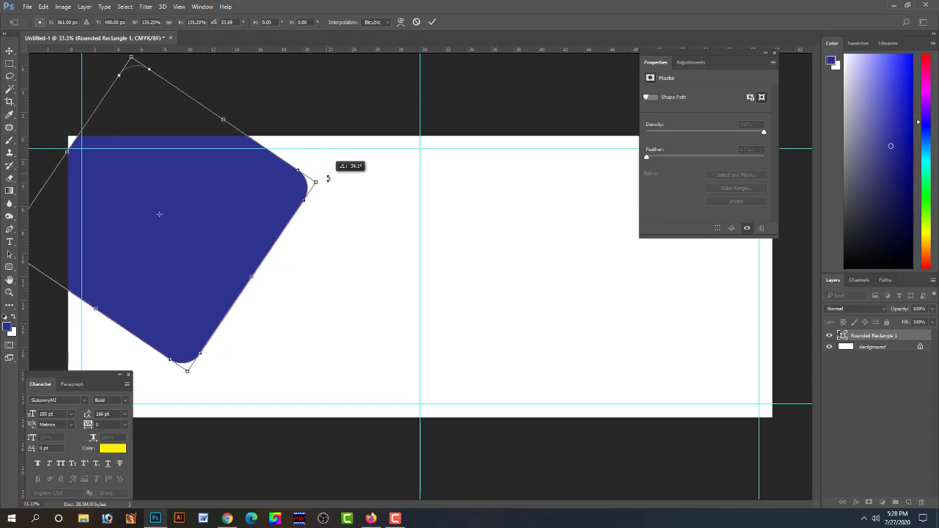
drag(237, 212, 224, 211)
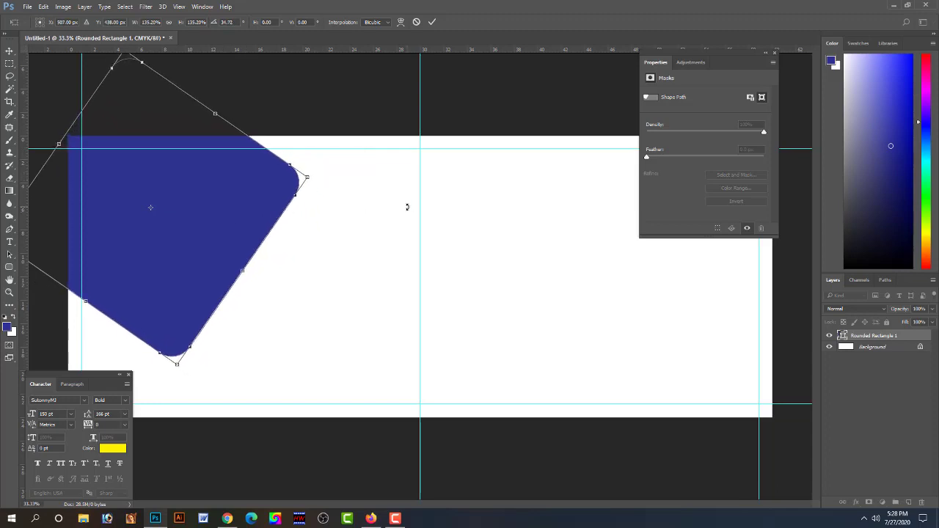
key(Return)
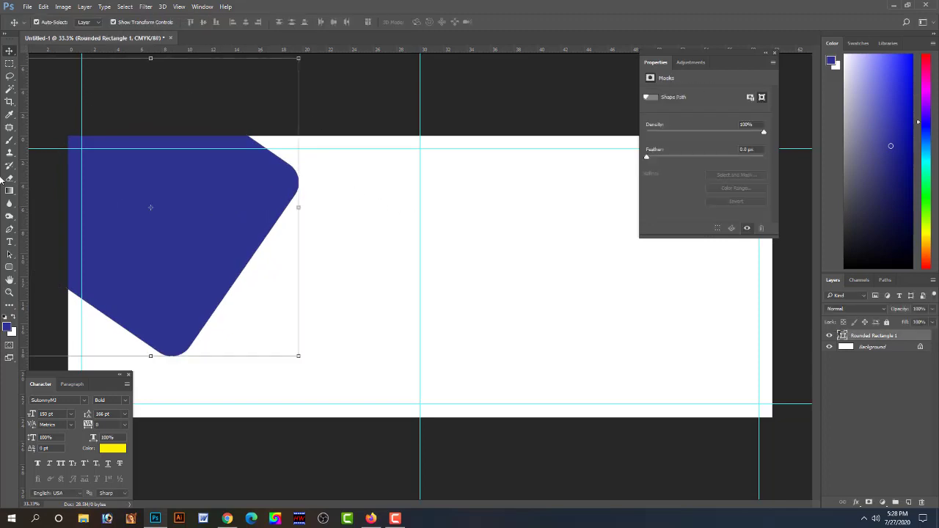
Trim the blue shape to the canvas with Image > Crop and select it with the Move tool
click(10, 102)
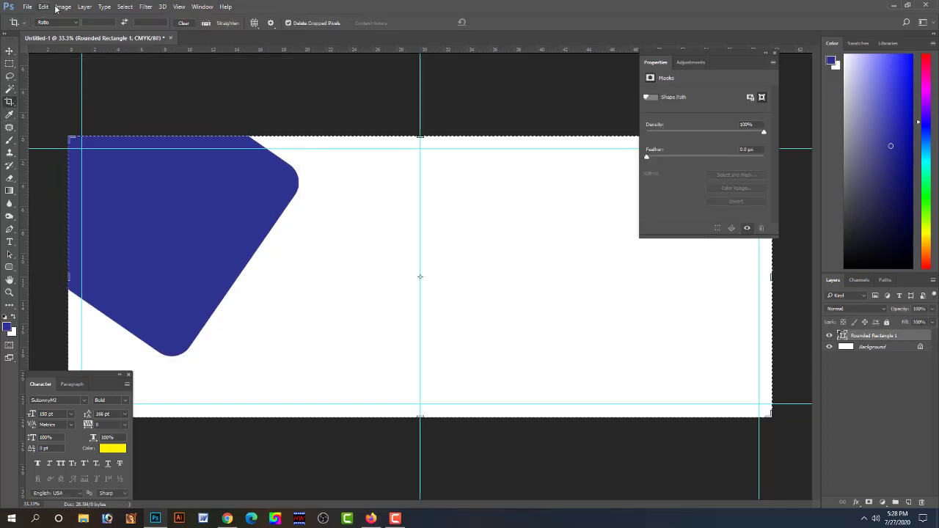
click(63, 6)
click(78, 106)
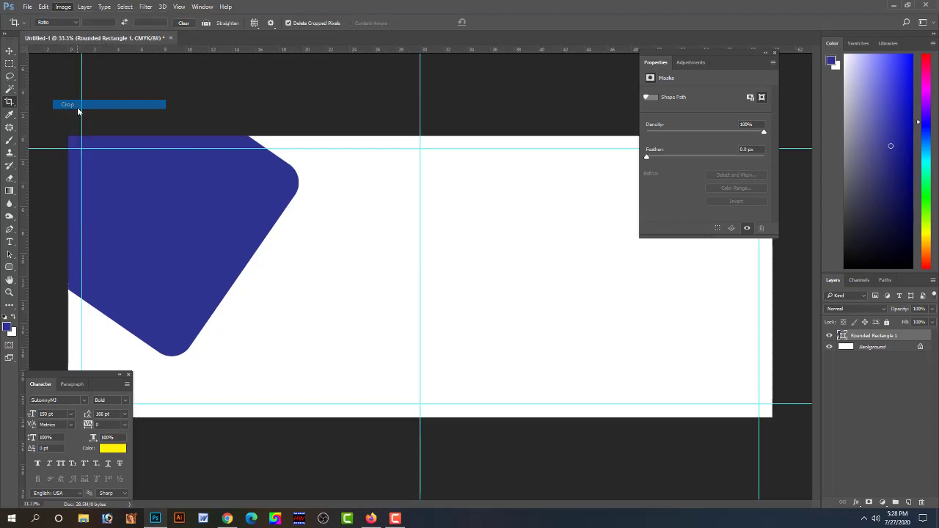
click(9, 51)
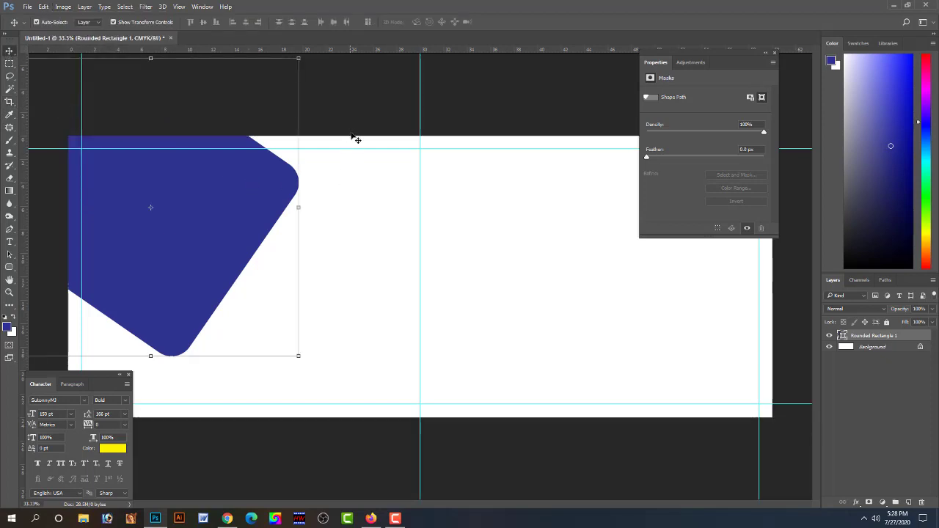
click(353, 124)
click(271, 210)
click(341, 209)
click(264, 211)
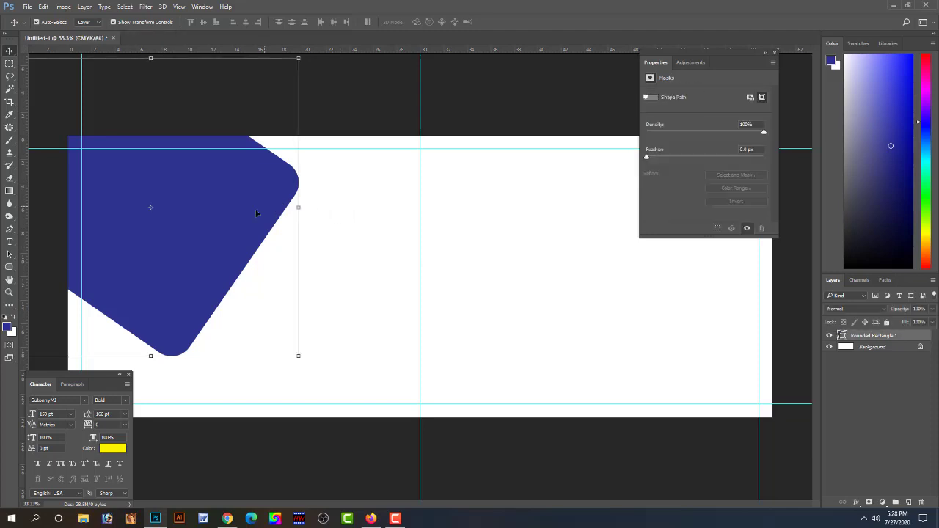
click(330, 226)
click(147, 191)
Add a navy Solid Color fill layer and merge it with the rounded rectangle using Ctrl+E
key(m)
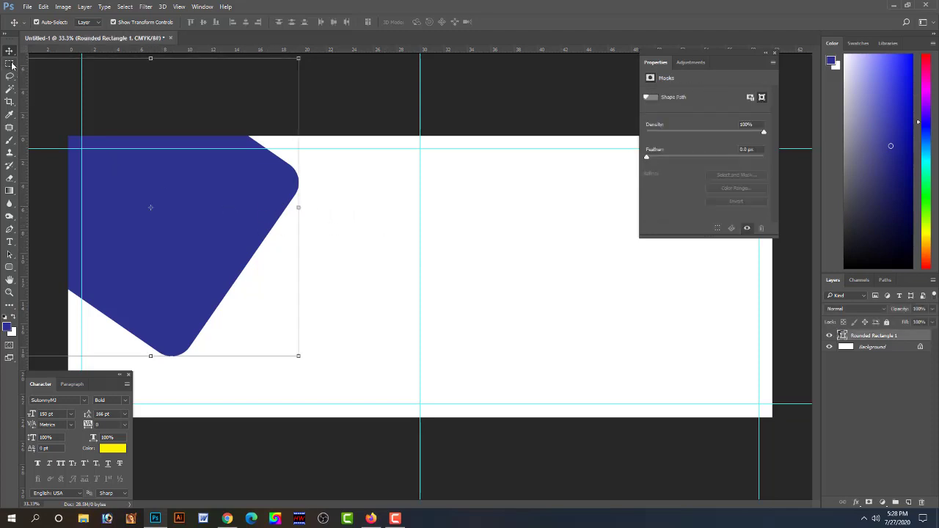
drag(127, 188, 196, 239)
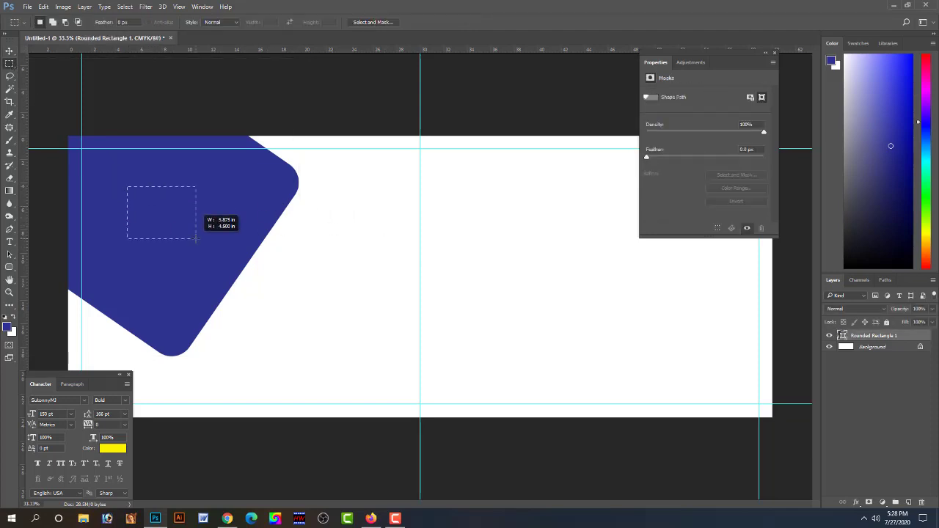
click(880, 502)
click(872, 290)
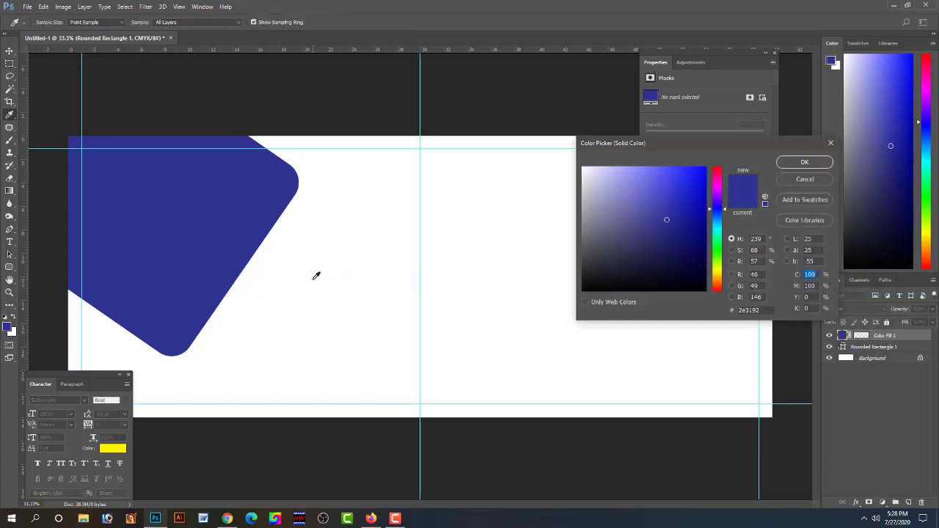
click(785, 164)
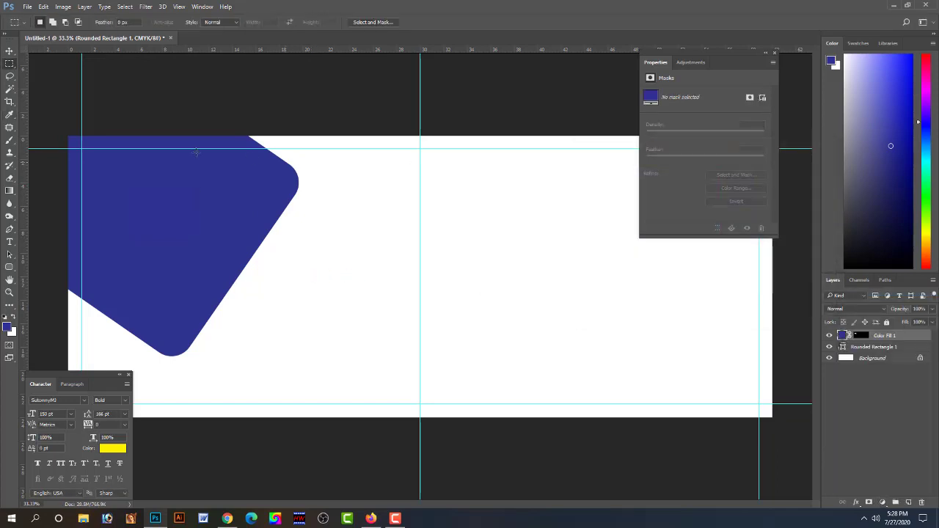
click(9, 51)
key(ctrl+e)
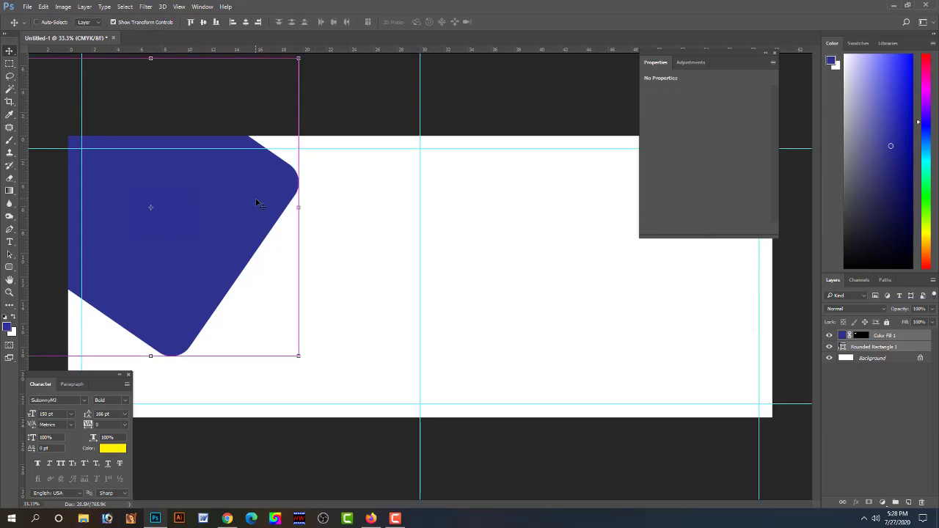
Crop the merged navy shape to the canvas edges, then select its layer
click(327, 275)
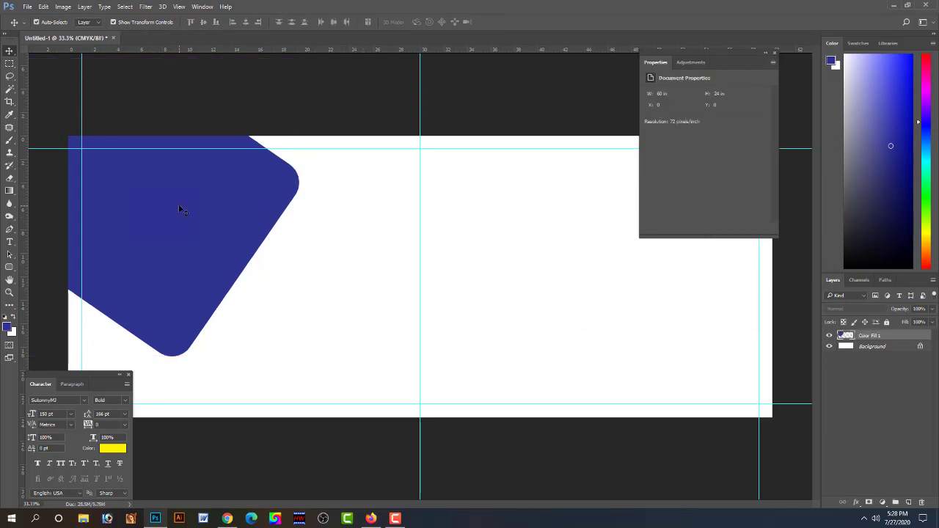
click(178, 207)
click(10, 101)
click(43, 6)
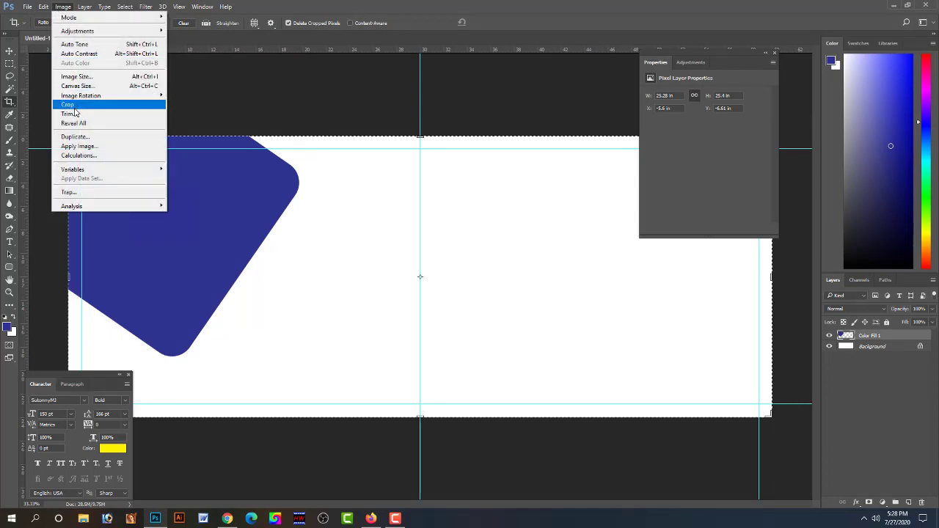
click(70, 104)
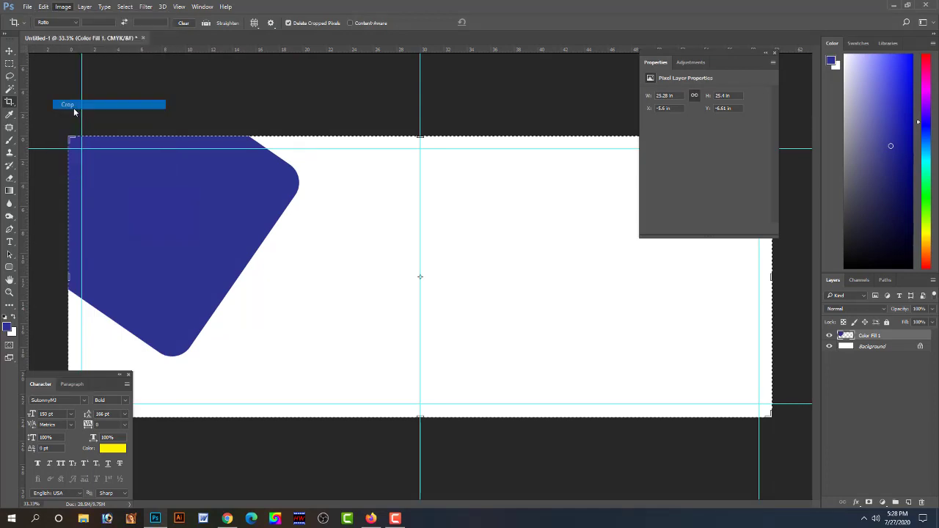
click(10, 50)
click(198, 189)
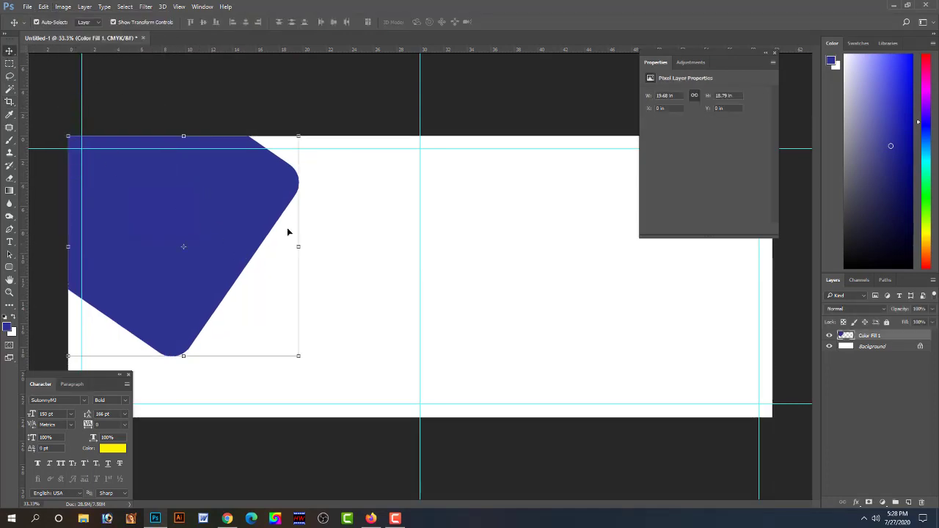
click(334, 224)
click(247, 218)
Alt-drag a duplicate of the navy shape and rotate the copy down and left
click(365, 237)
click(236, 216)
drag(216, 240, 267, 271)
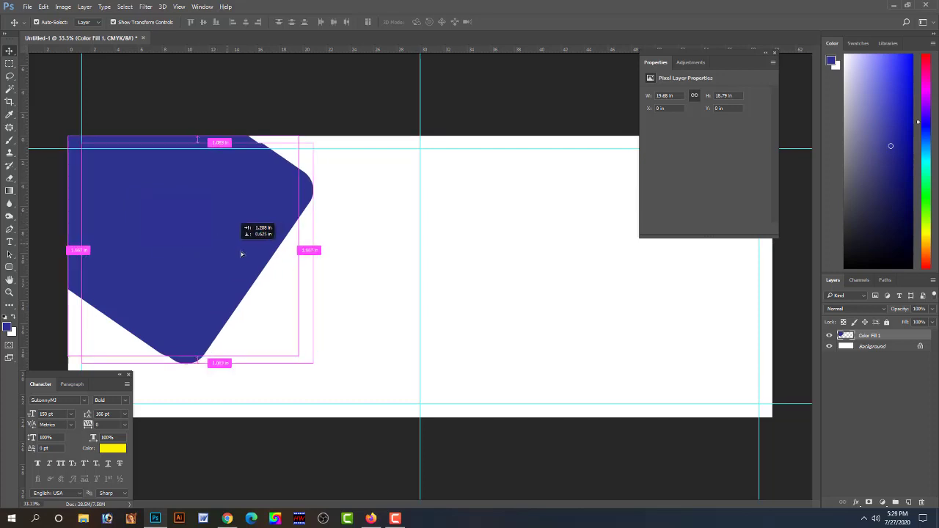
mouse_move(357, 164)
mouse_down()
mouse_move(271, 226)
mouse_move(281, 406)
mouse_up()
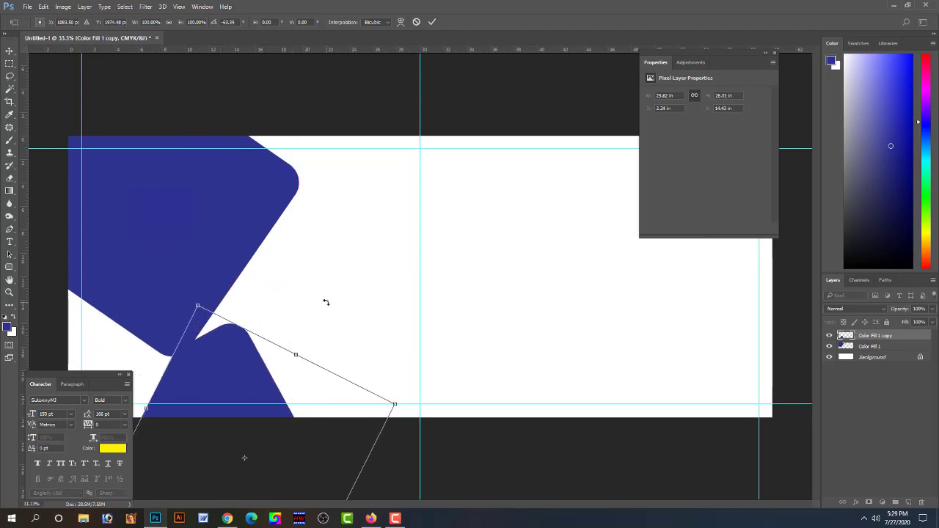
drag(325, 274, 430, 377)
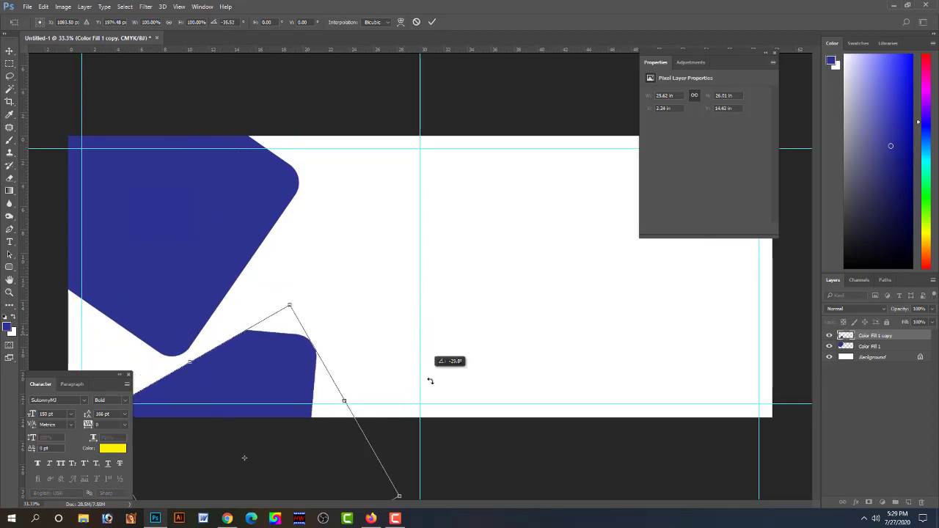
mouse_move(272, 373)
mouse_down()
mouse_move(150, 349)
mouse_move(129, 333)
mouse_up()
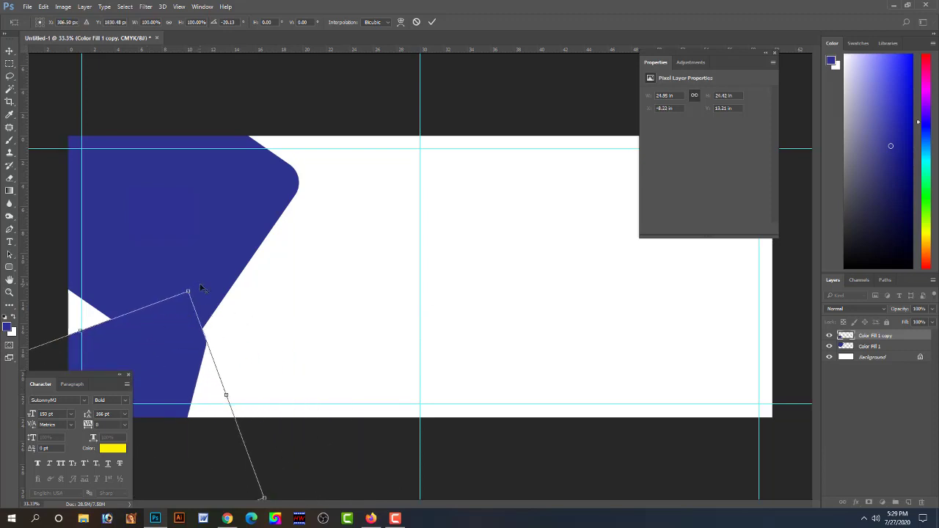
key(Return)
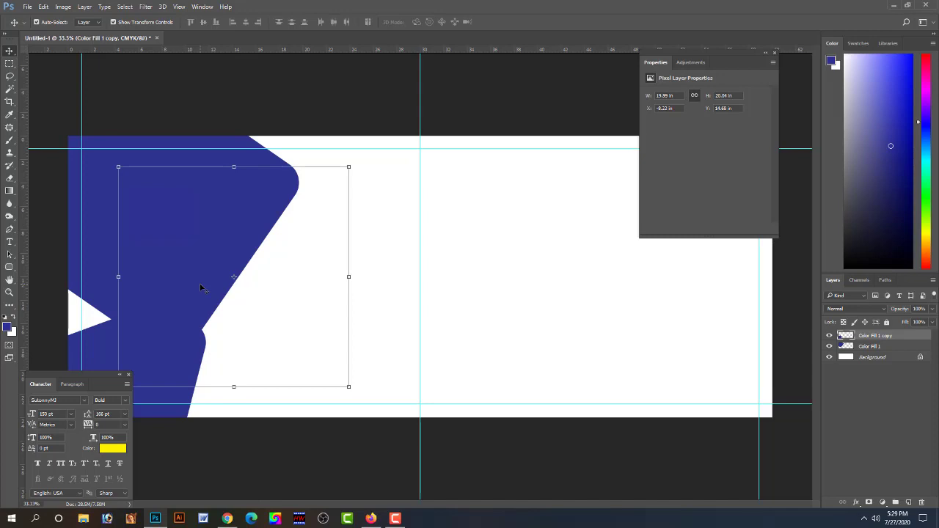
Rotate and fit the copy into the lower-left corner with a thin white gap
click(201, 287)
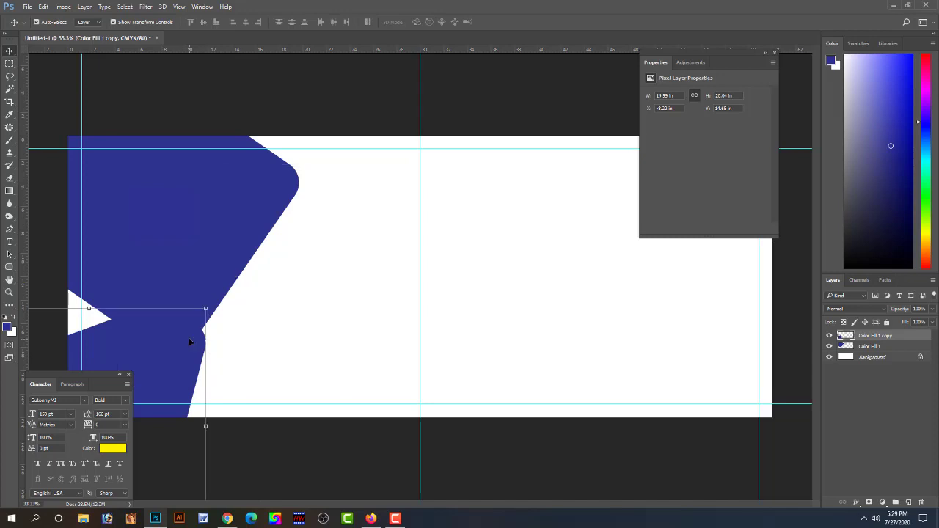
key(Tab)
key(ctrl+t)
drag(282, 309, 323, 400)
drag(214, 377, 103, 345)
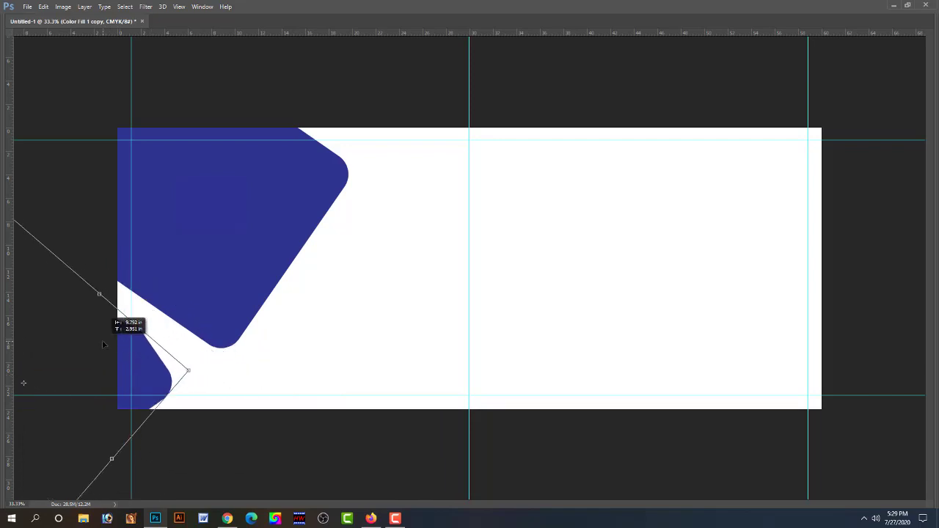
drag(209, 361, 163, 359)
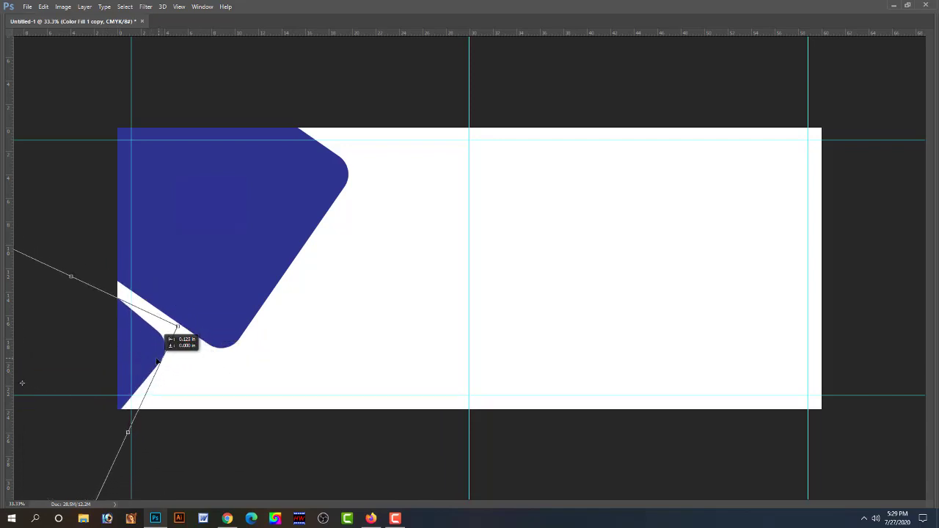
mouse_move(163, 359)
mouse_down()
mouse_move(144, 351)
mouse_move(187, 313)
mouse_move(176, 303)
mouse_up()
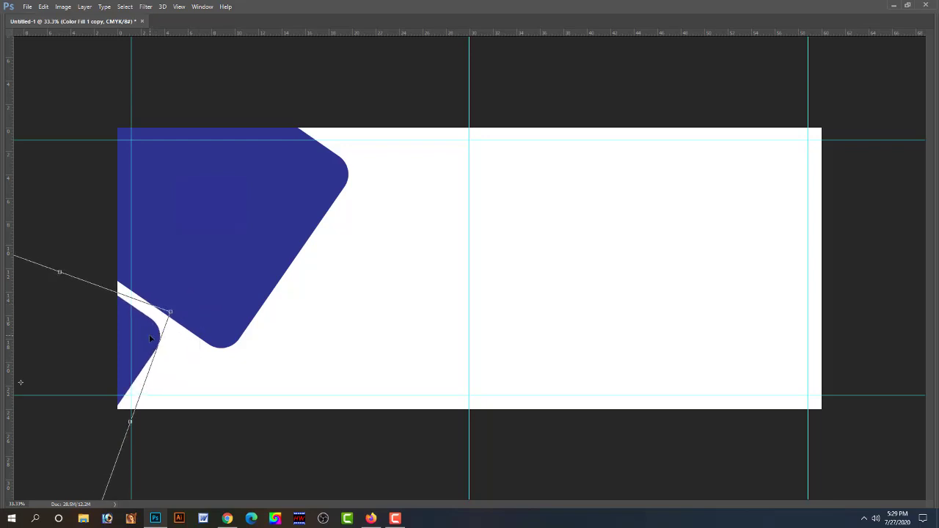
drag(149, 335, 153, 332)
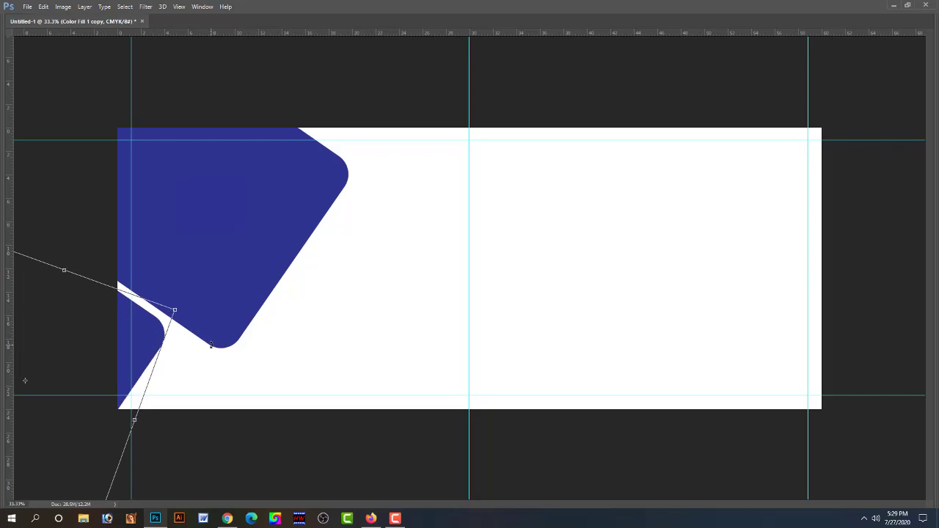
drag(25, 381, 29, 383)
Commit the lower-left copy, crop it to the canvas edges, and select Color Fill 1
click(227, 444)
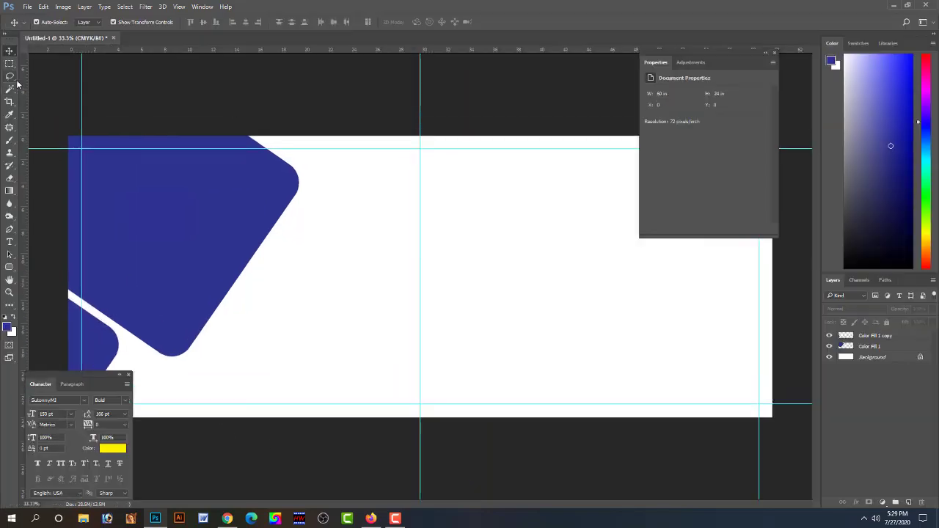
click(10, 101)
click(62, 7)
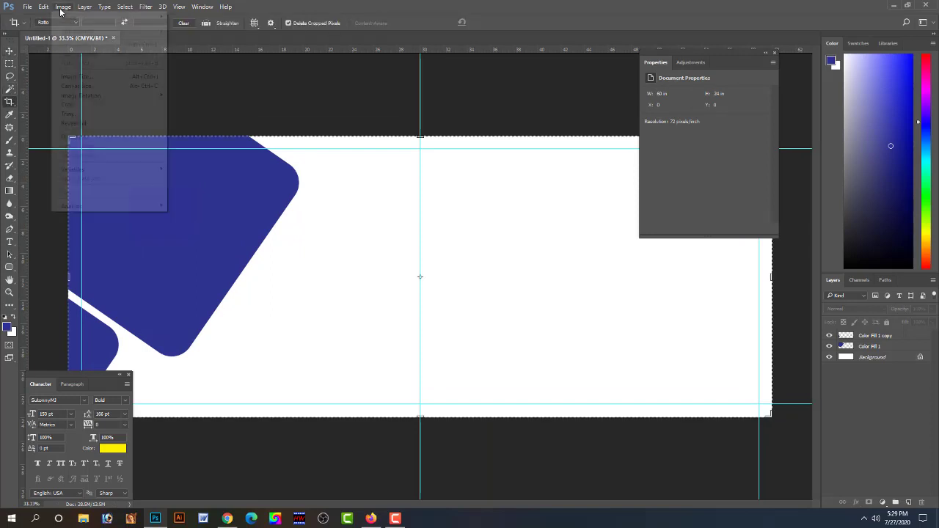
click(77, 105)
click(10, 53)
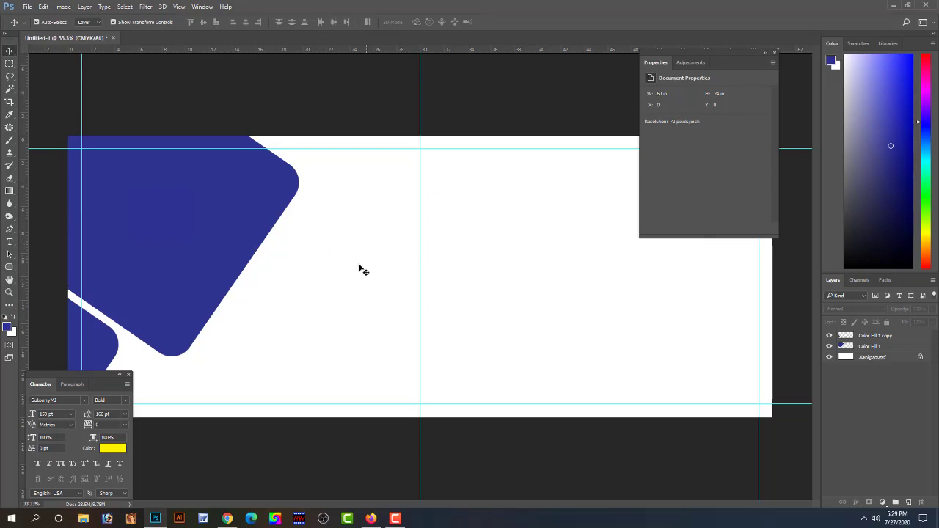
click(249, 232)
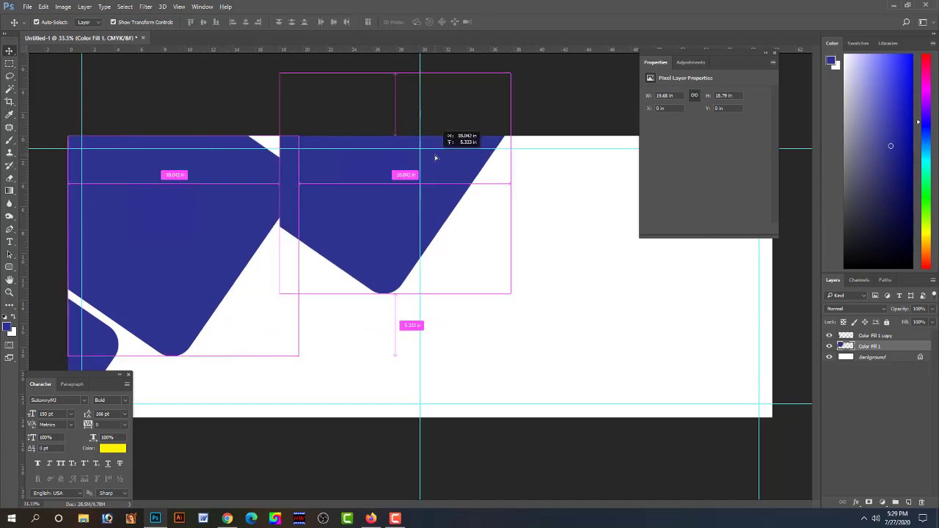
Duplicate Color Fill 1 toward the top centre and rotate the copy into a downward V
drag(225, 220, 461, 145)
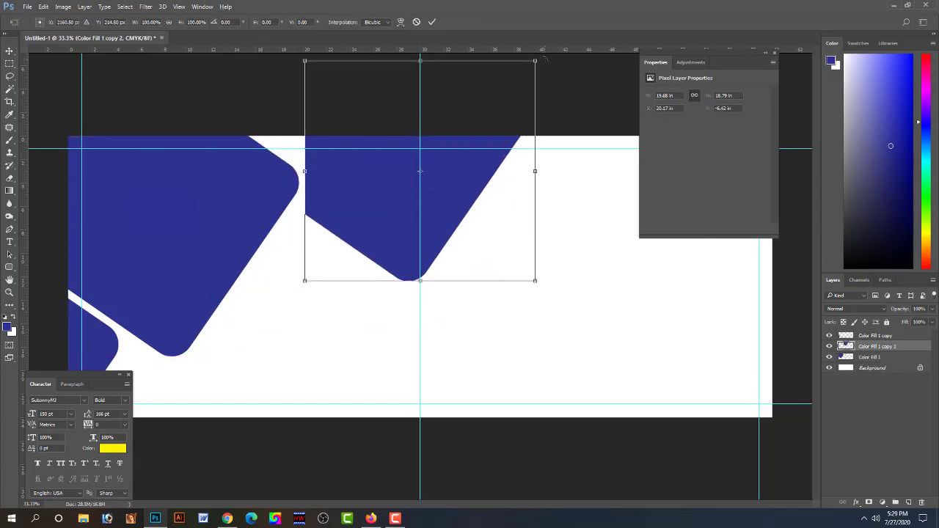
key(ctrl+t)
drag(440, 218, 440, 146)
drag(561, 208, 551, 262)
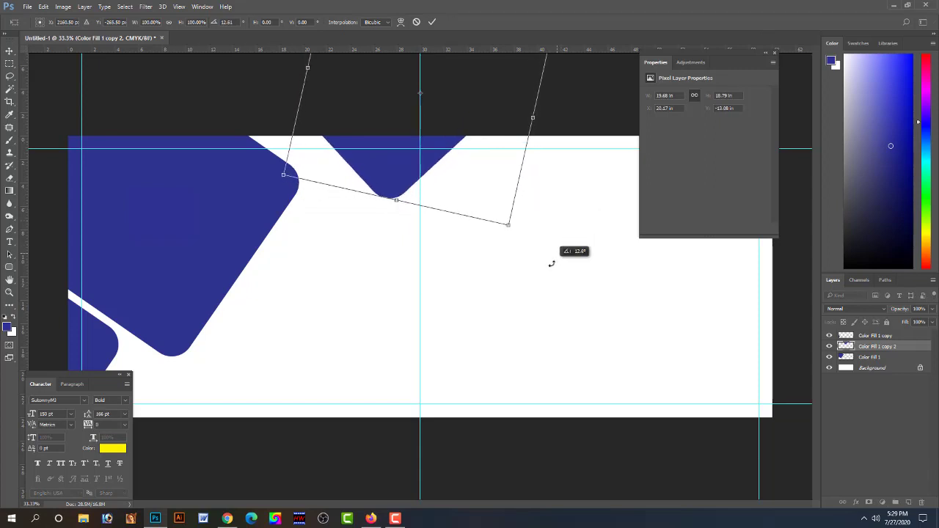
drag(412, 187, 421, 206)
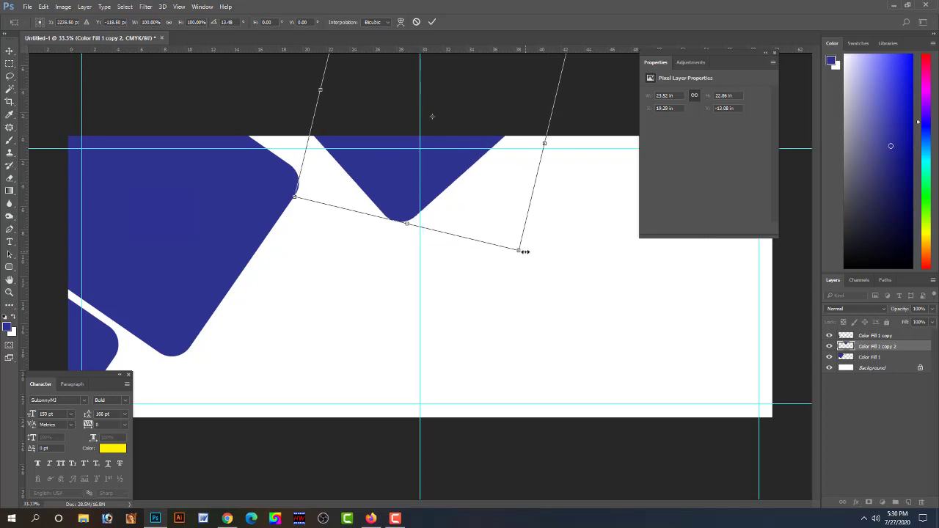
key(Return)
Shift the V left beside the first shape, widen it slightly, and nudge it right
drag(445, 178, 454, 178)
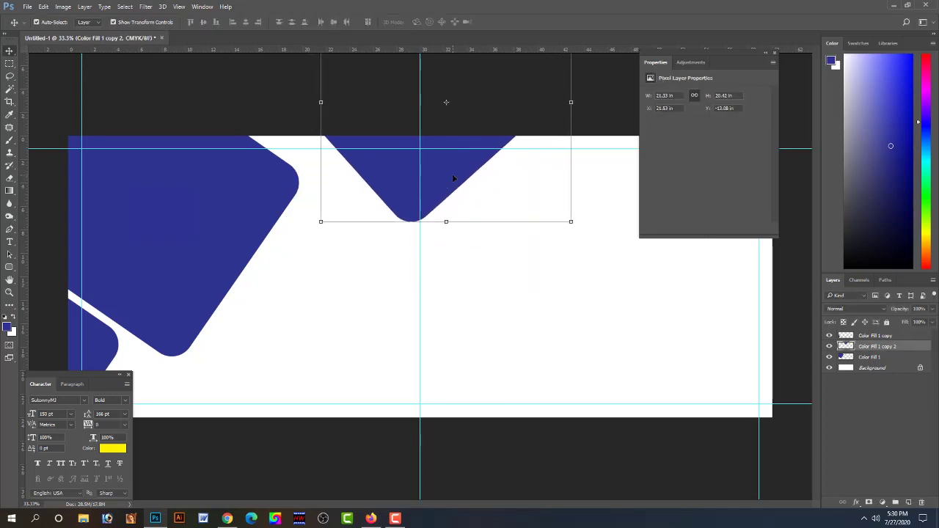
drag(399, 172, 354, 176)
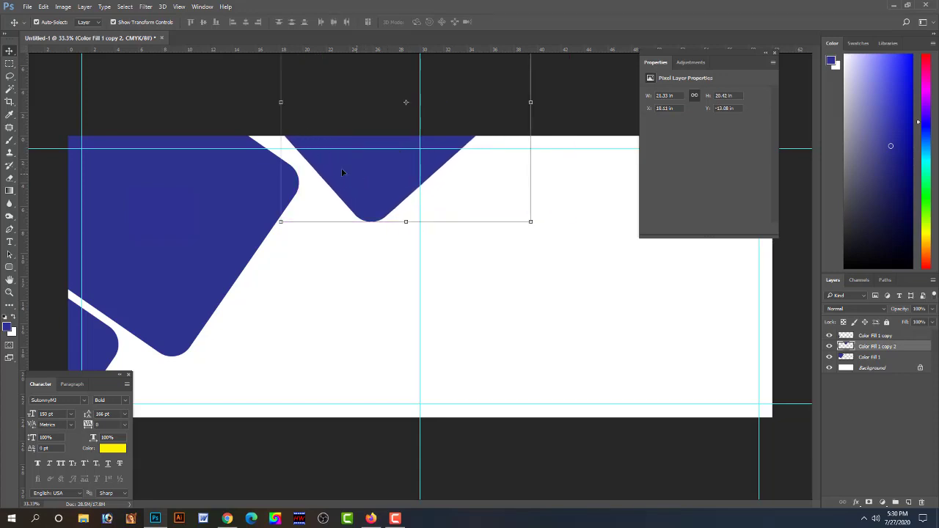
drag(281, 104, 273, 104)
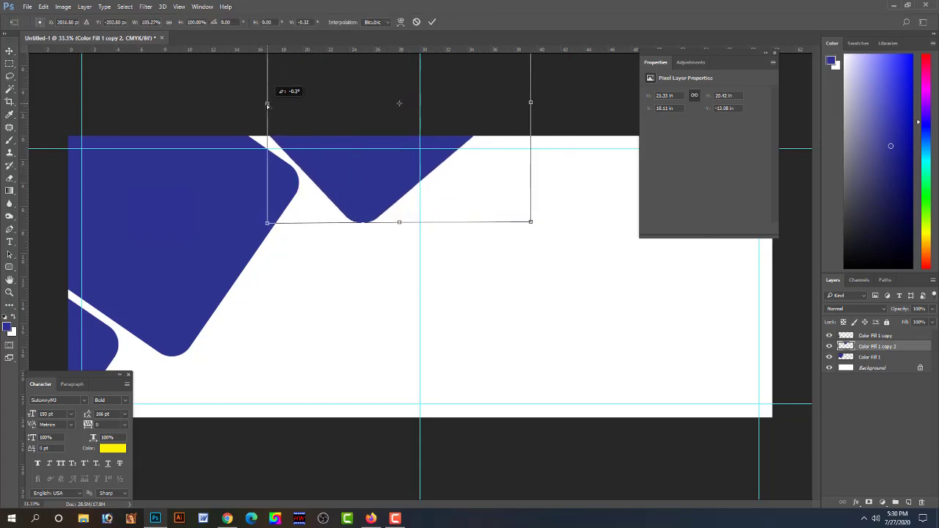
drag(404, 224, 420, 223)
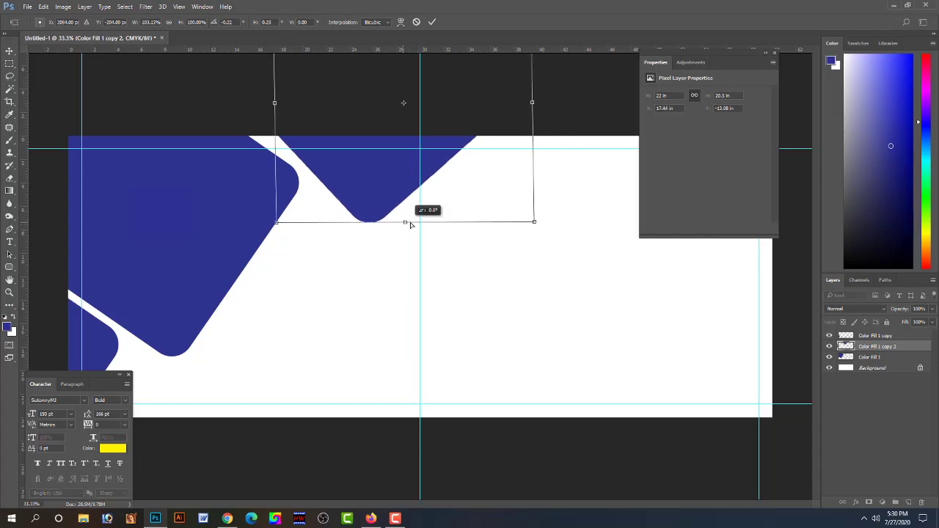
key(ctrl+z)
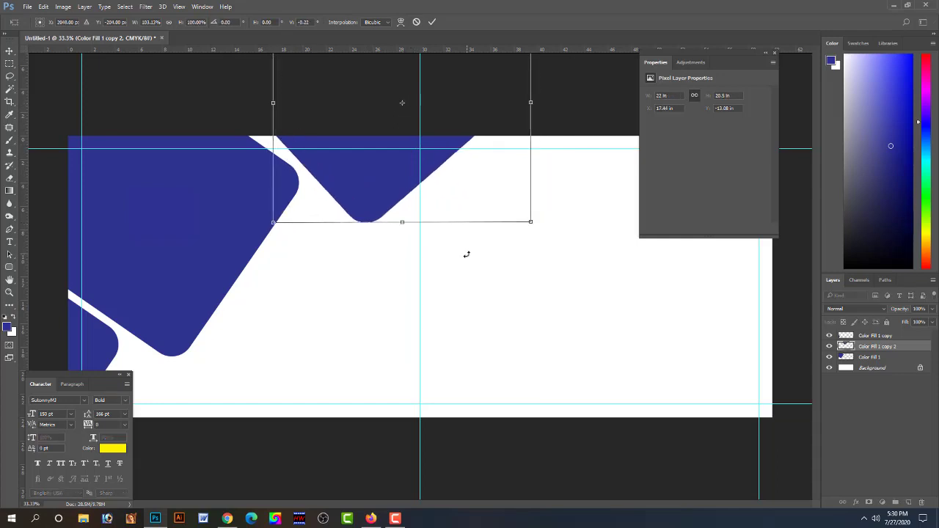
key(Return)
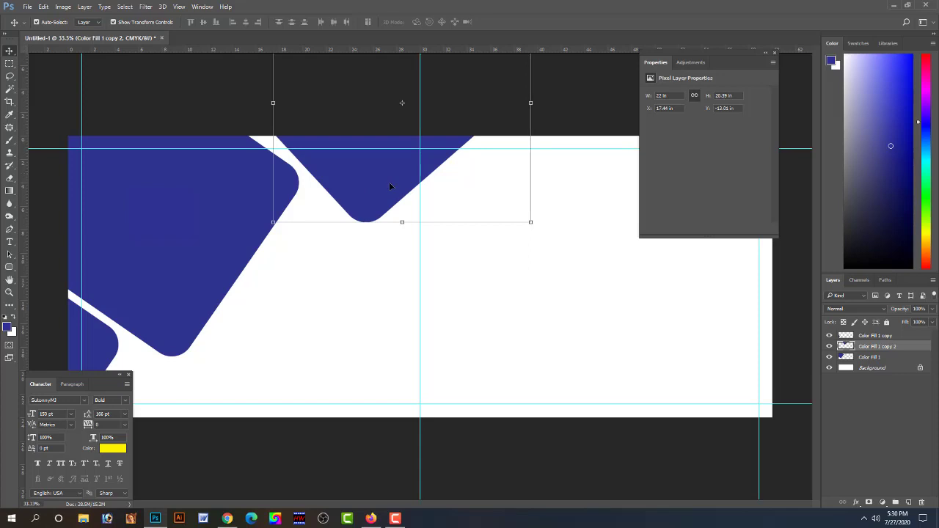
key(shift+Right)
key(shift+Right)
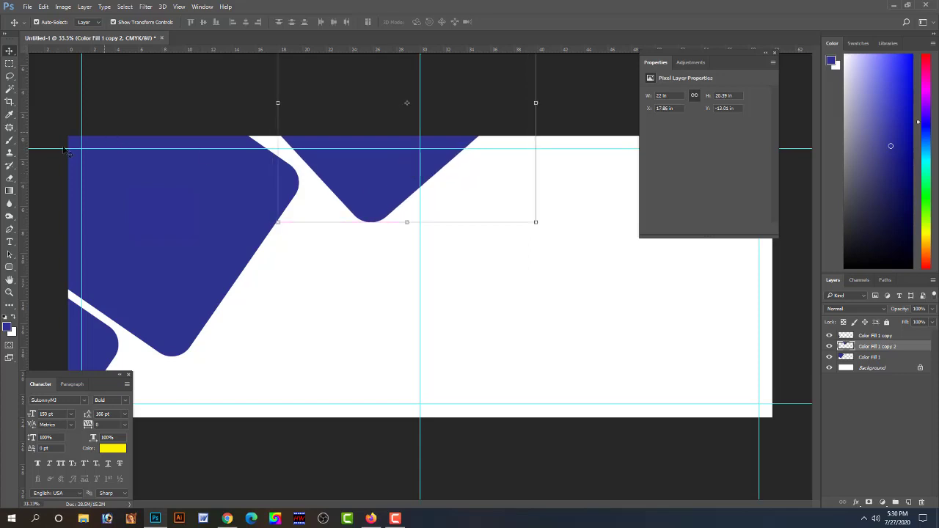
Crop the V shape flush with the canvas top, then skew and widen it
click(10, 102)
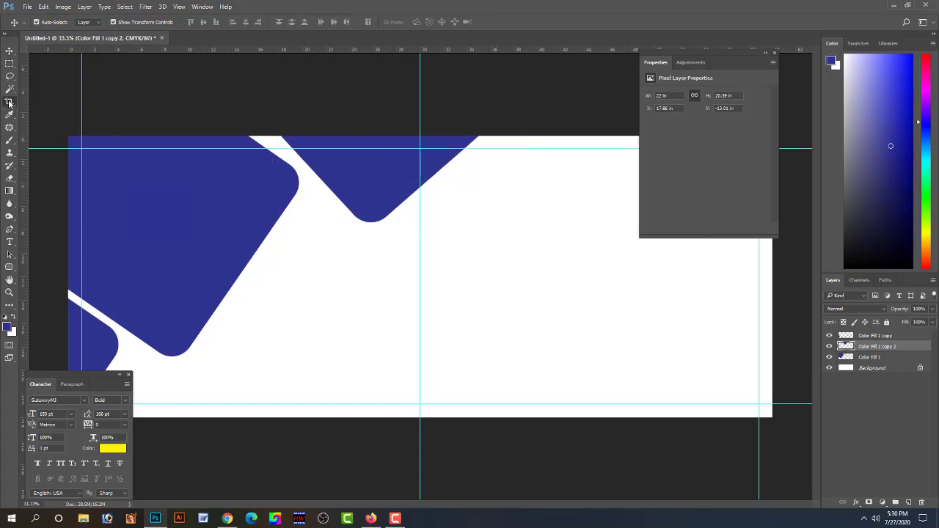
click(63, 7)
click(80, 104)
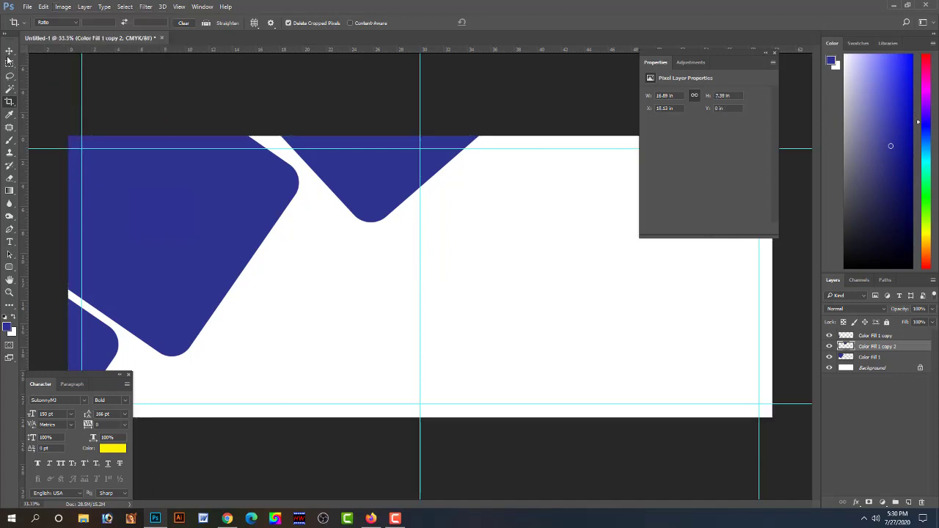
key(v)
drag(286, 139, 267, 137)
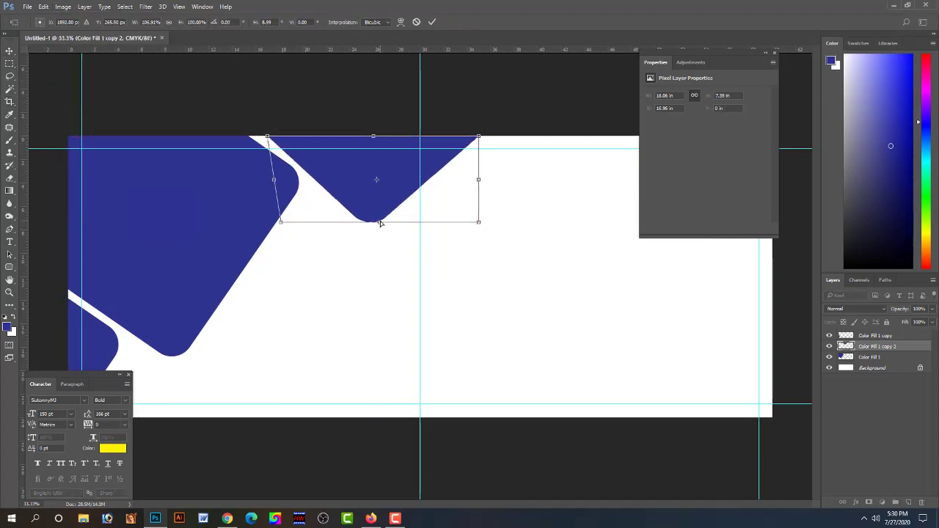
drag(379, 221, 391, 213)
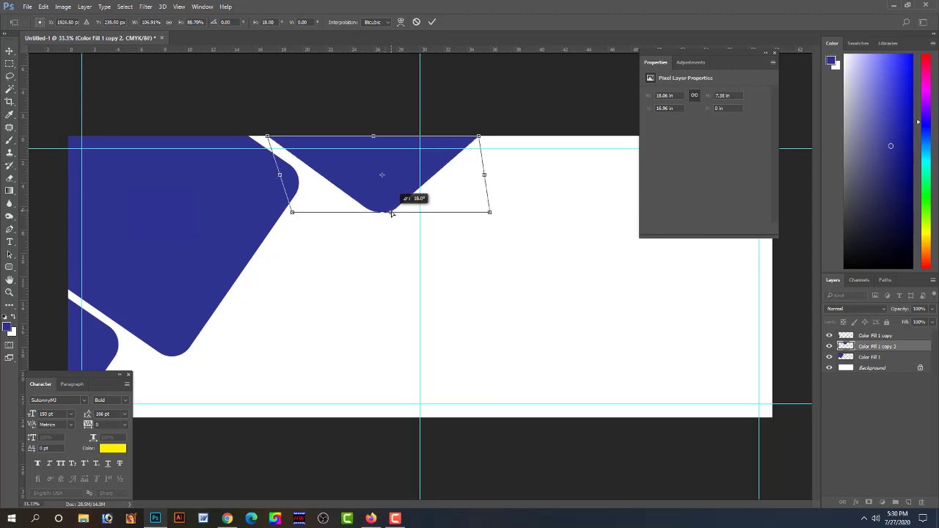
drag(478, 138, 500, 138)
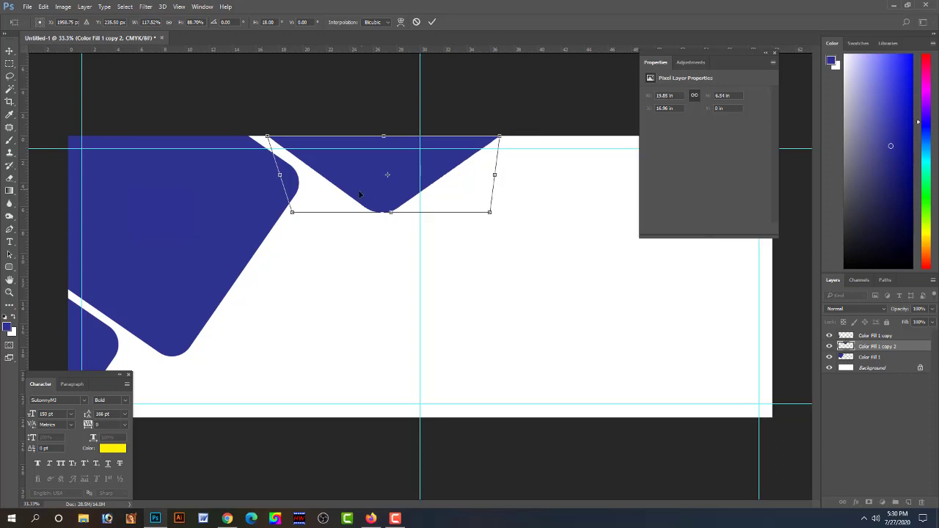
drag(391, 213, 394, 212)
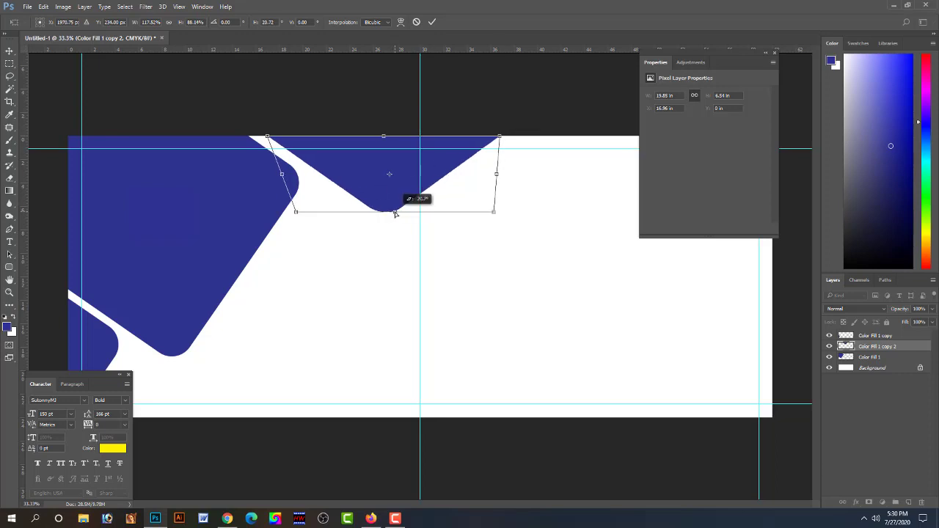
key(Return)
Nudge the top V shape left and back right to sit near X 16.63 in
click(446, 208)
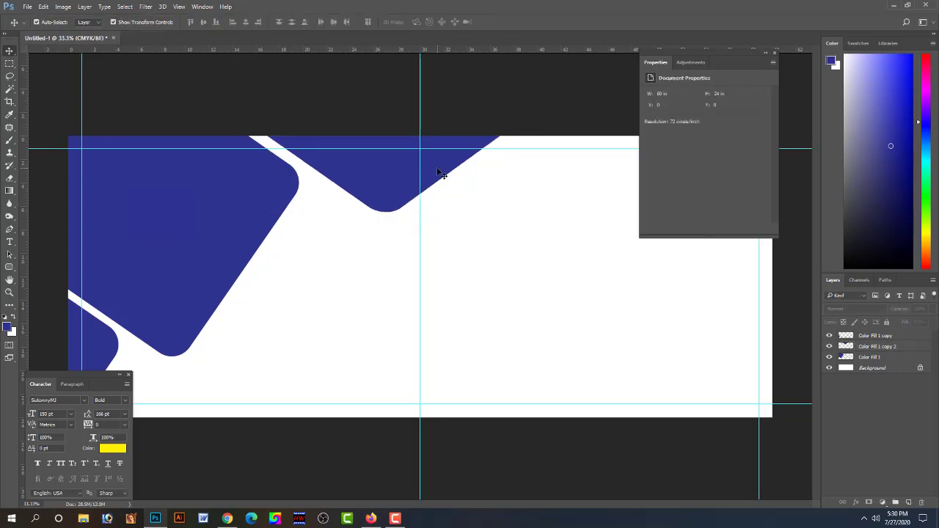
click(440, 173)
click(528, 264)
click(437, 166)
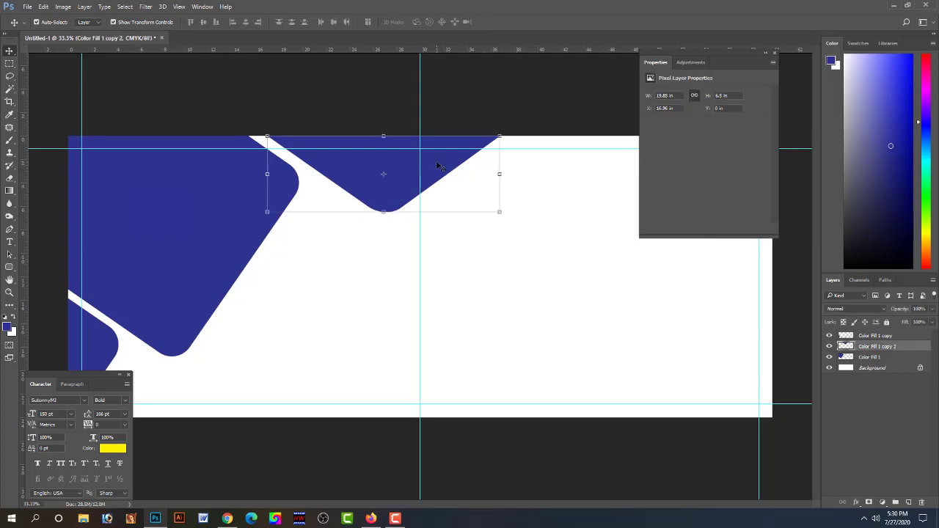
key(Left)
key(Left)
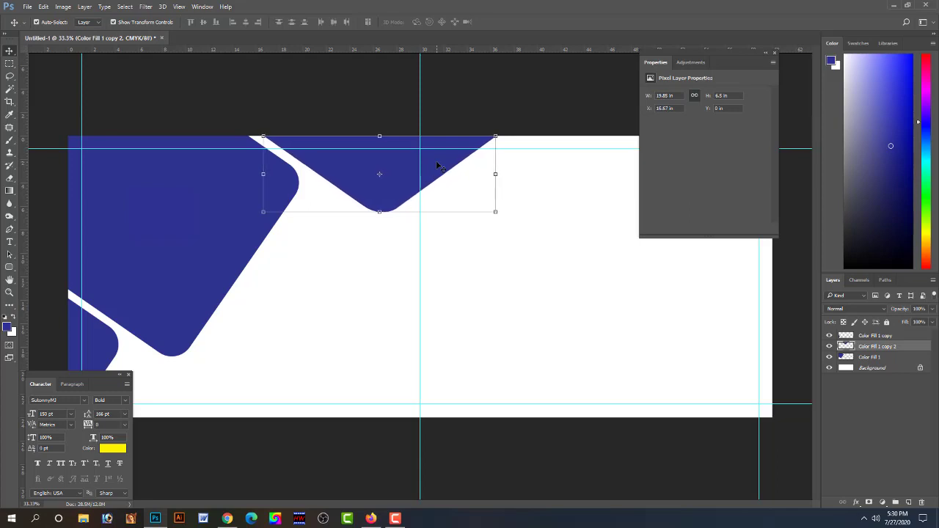
key(Left)
key(Left)
key(Left)
key(Left)
key(Right)
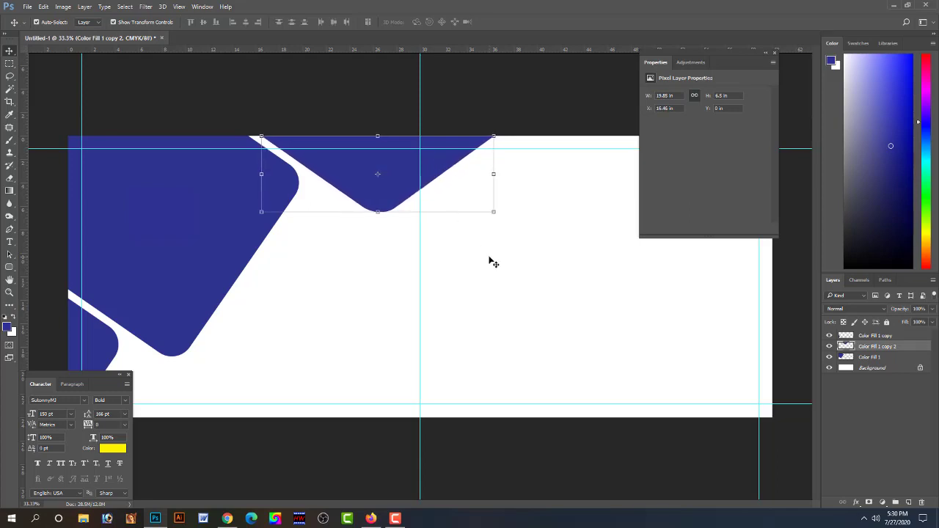
key(Right)
key(Right)
key(Right)
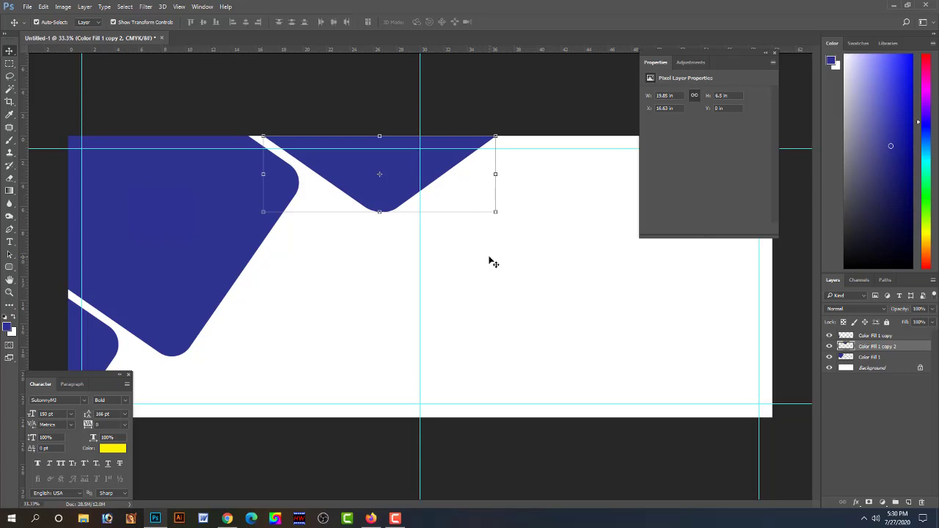
click(494, 263)
Duplicate the top V with Ctrl+J, flip it 180°, and set it on the bottom edge
click(415, 180)
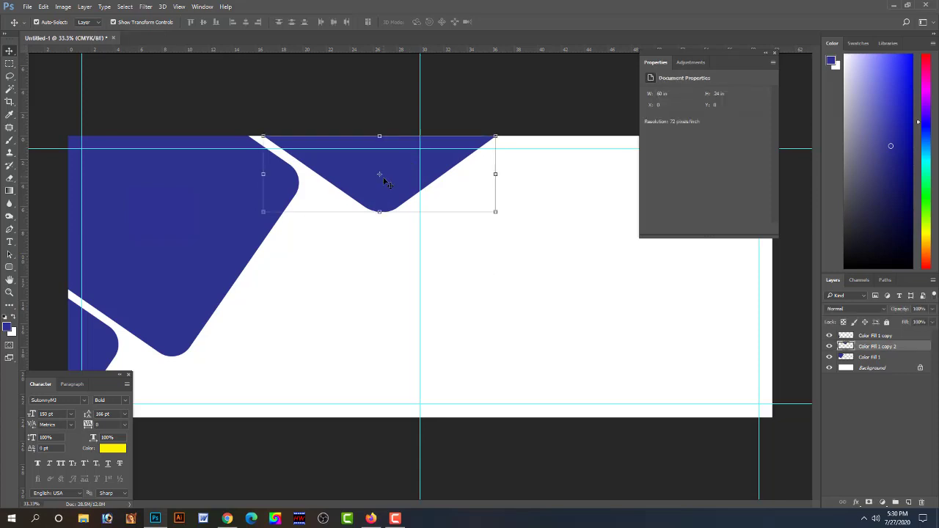
key(ctrl+j)
drag(392, 195, 351, 345)
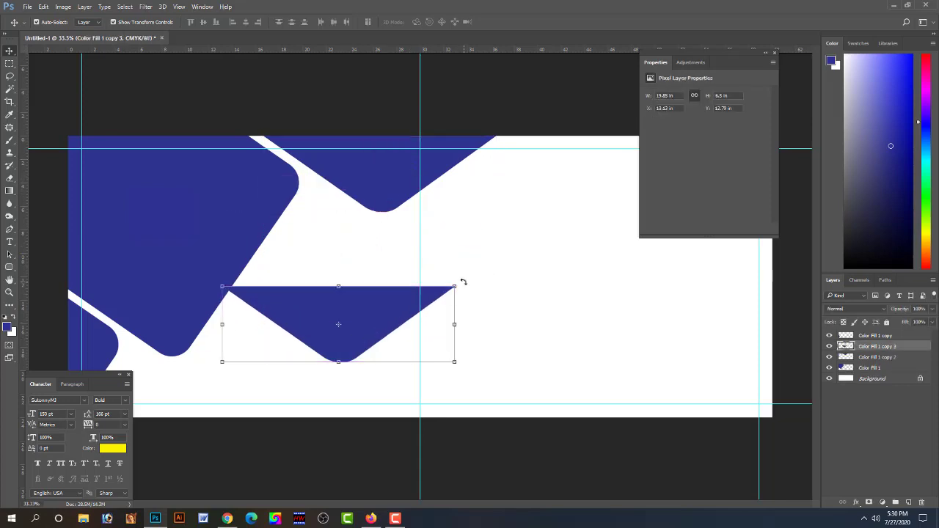
drag(463, 282, 213, 366)
mouse_move(357, 337)
mouse_down()
mouse_move(322, 379)
mouse_move(265, 397)
mouse_up()
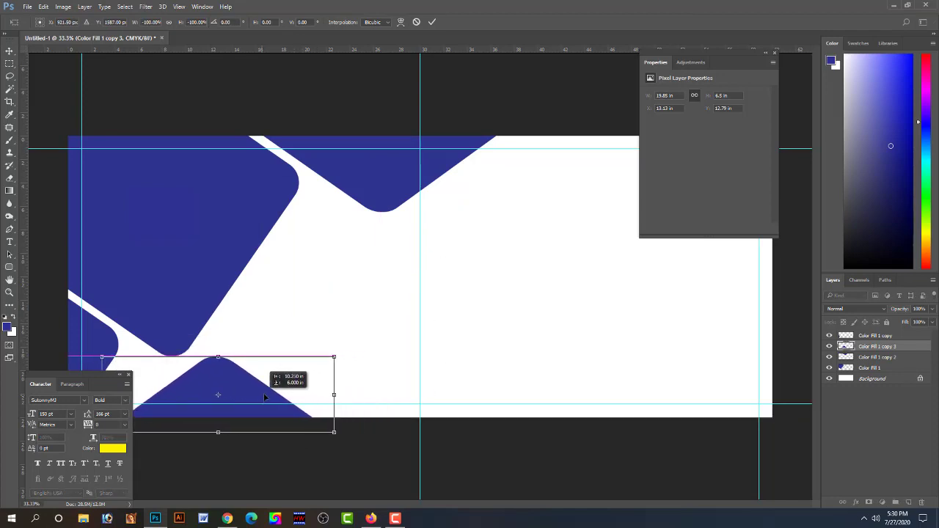
key(shift+Right)
drag(264, 397, 268, 397)
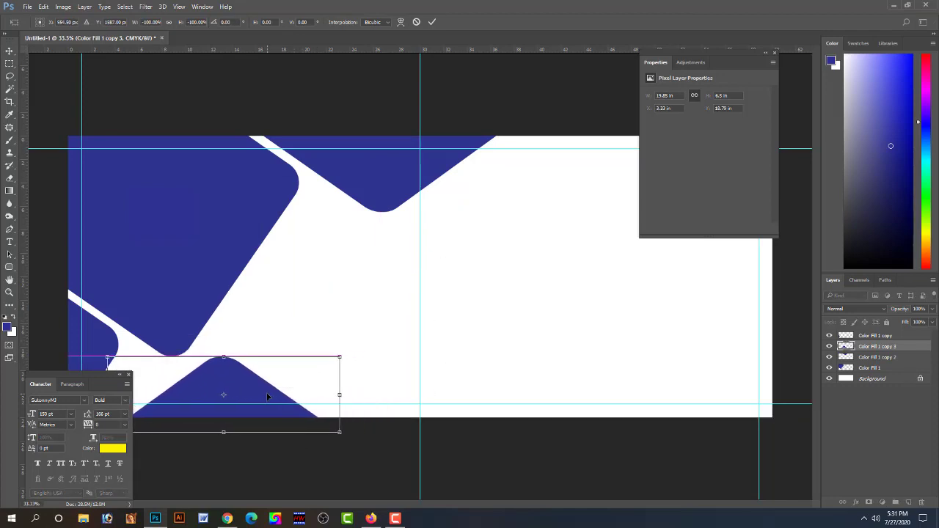
key(Return)
click(359, 327)
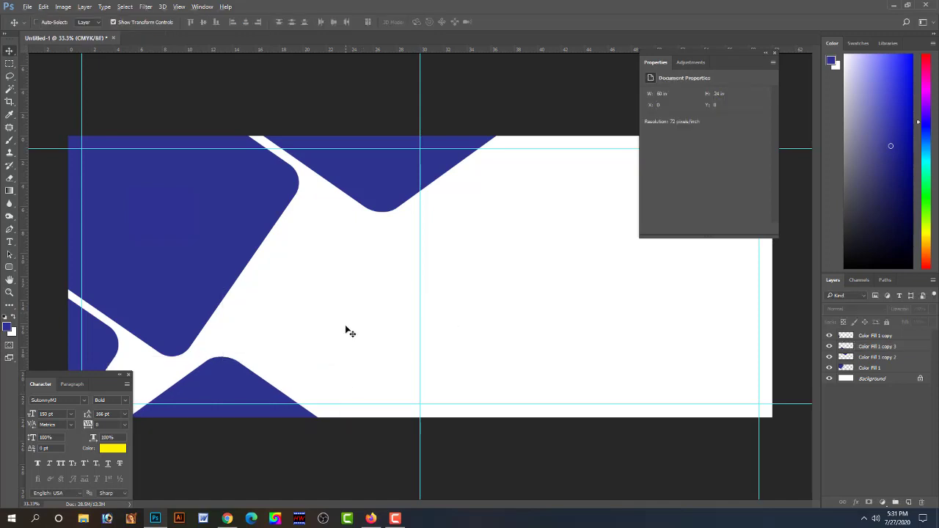
Nudge the bottom navy peak with arrow keys to about X 2.17 in
key(Tab)
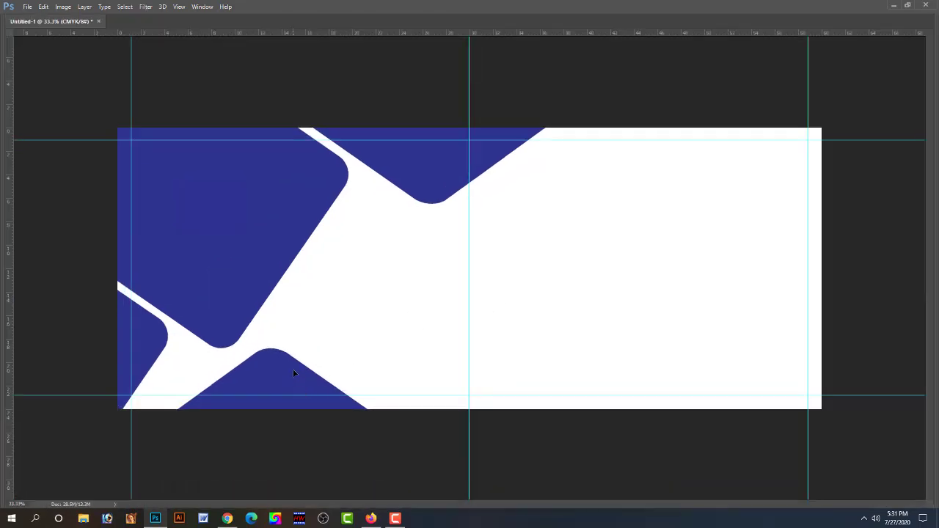
click(293, 369)
key(shift+Left)
key(shift+Left)
key(shift+Left)
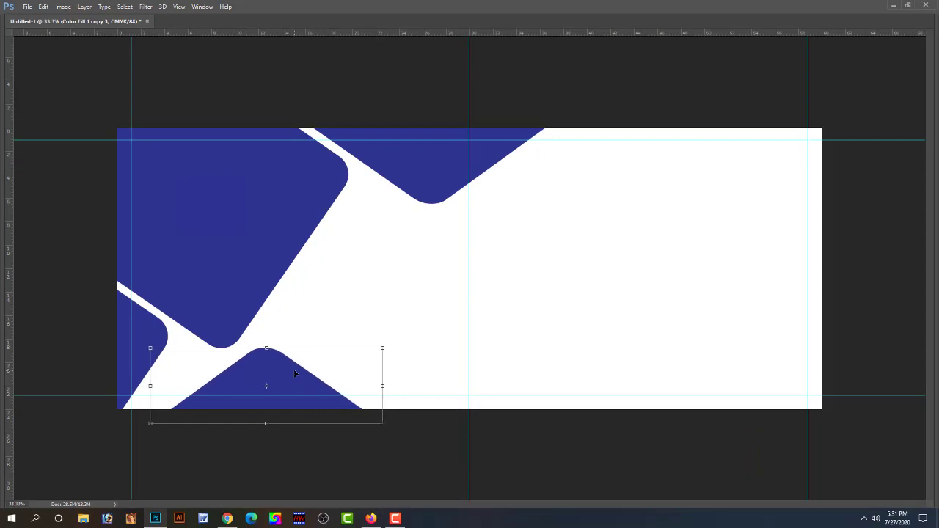
key(shift+Left)
key(shift+Left)
key(shift+Right)
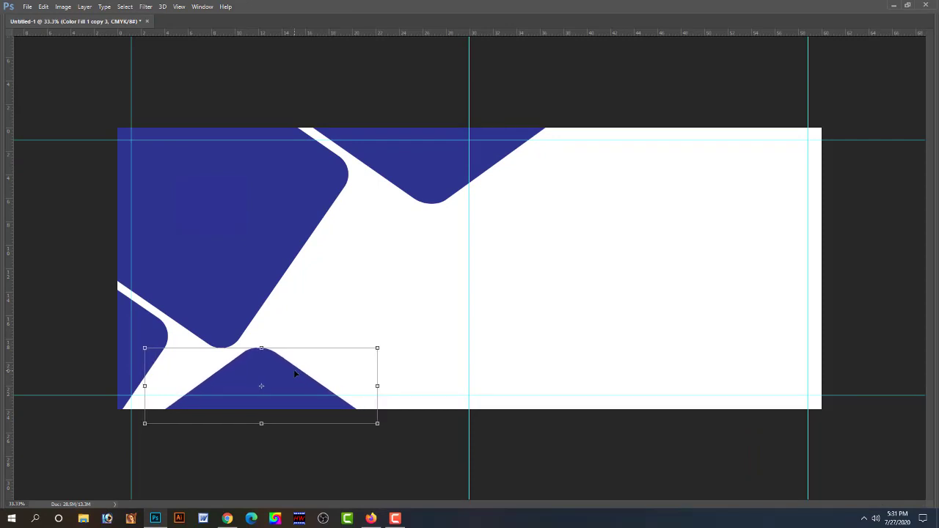
key(Up)
key(Up)
key(Up)
key(shift+Left)
key(Left)
key(Left)
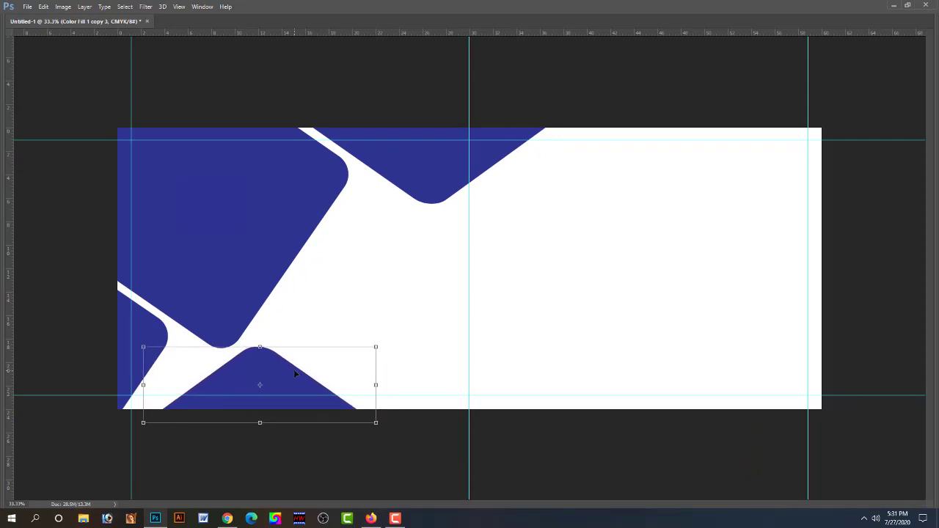
key(Left)
key(Left)
click(409, 320)
Reselect the bottom shape and preview the whole banner with panels hidden
key(Tab)
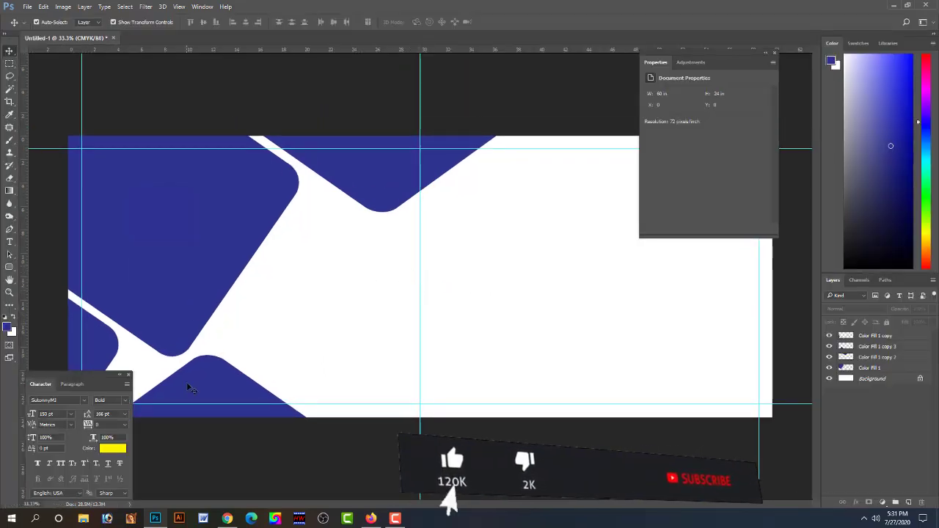
click(220, 382)
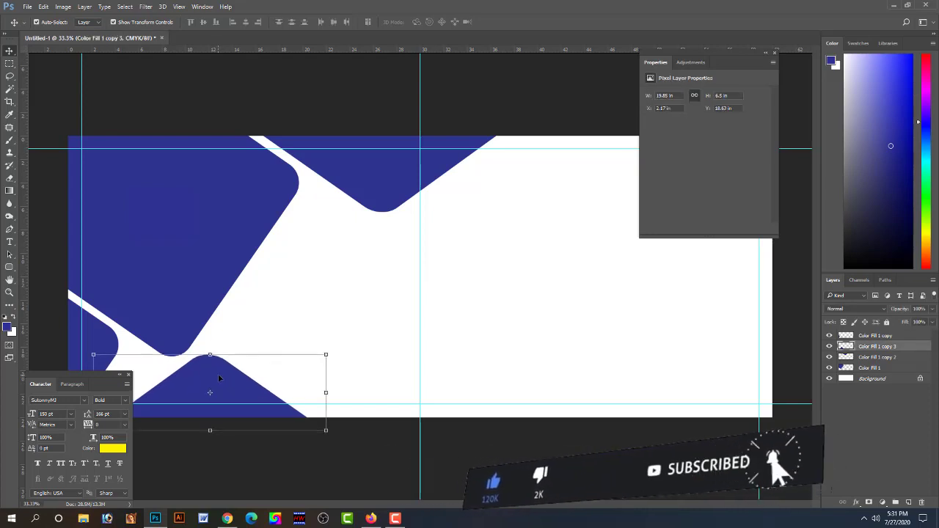
click(247, 315)
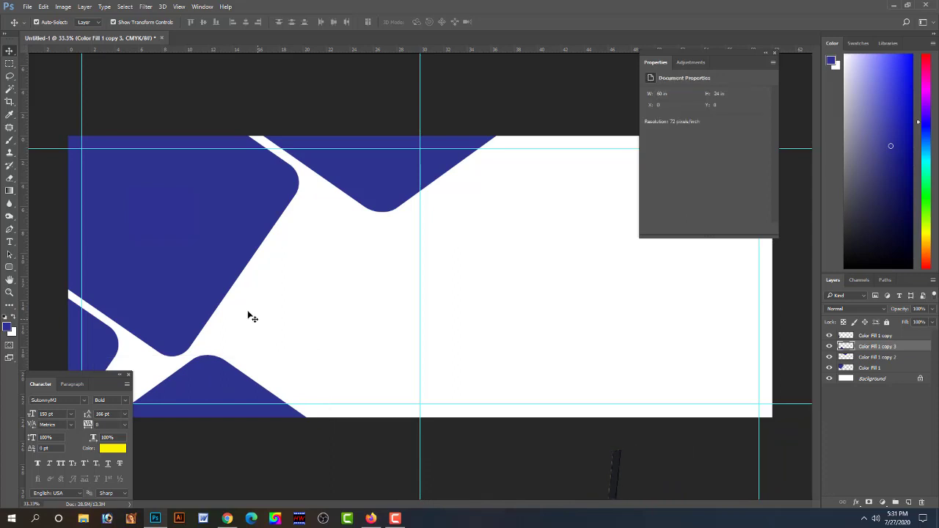
key(Tab)
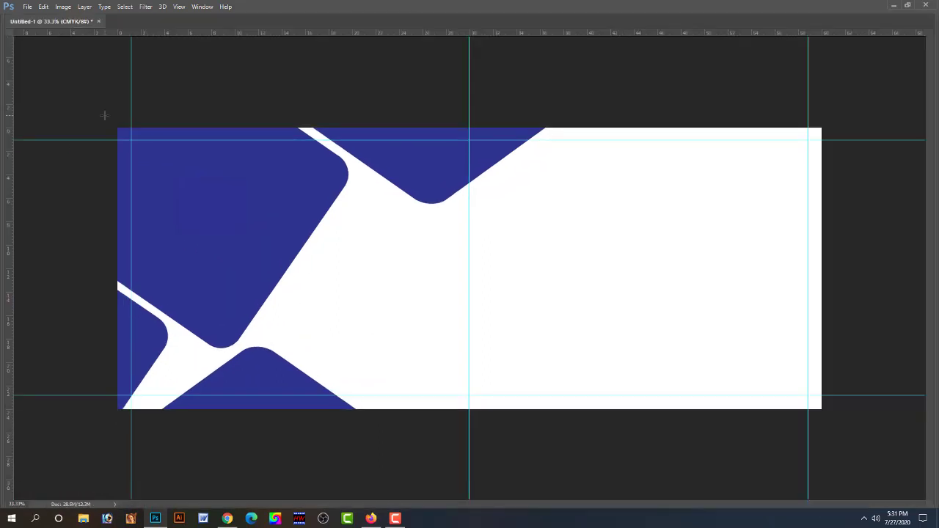
Add a full-canvas solid colour fill layer in bright cyan, with magenta set to 0
drag(103, 115, 880, 427)
key(Tab)
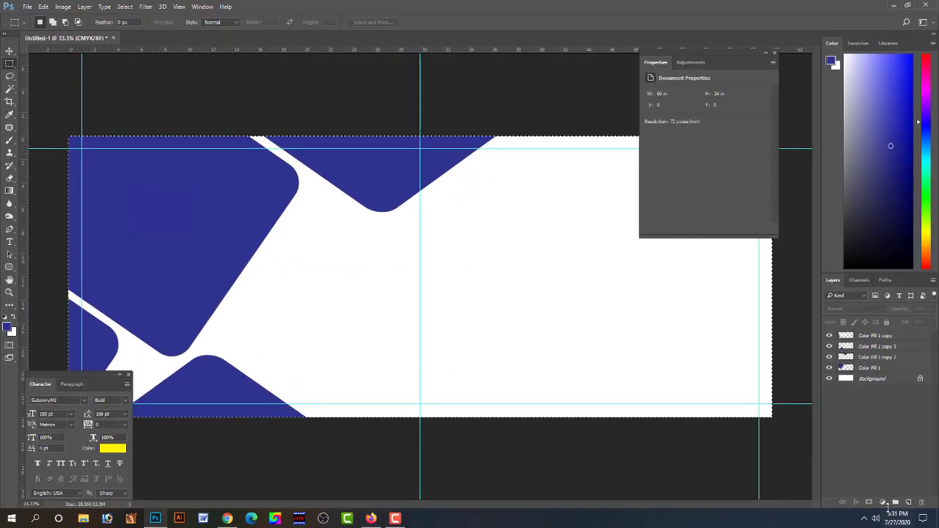
click(882, 502)
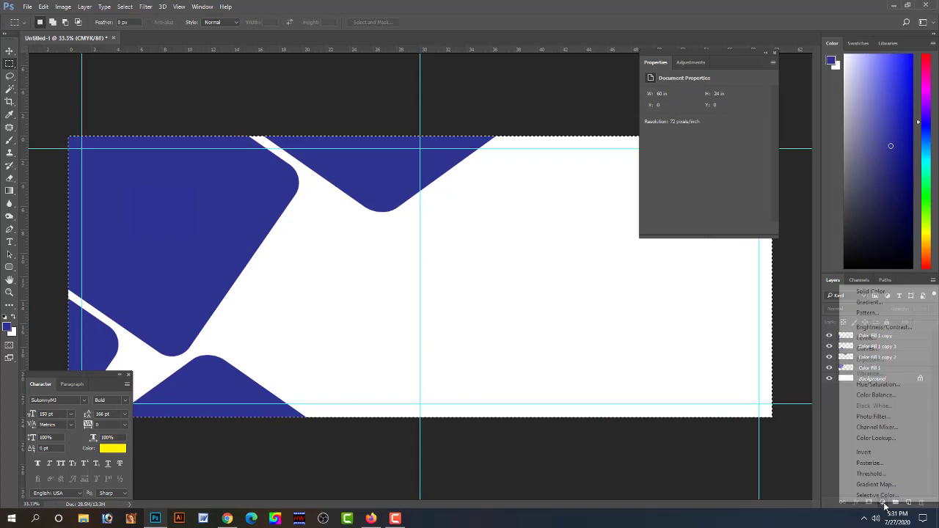
click(866, 291)
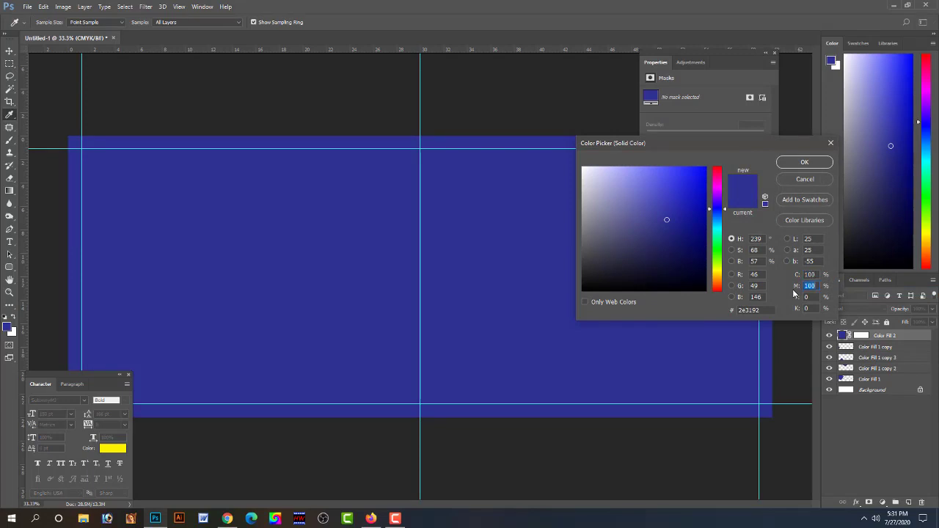
text(0)
key(Tab)
key(Return)
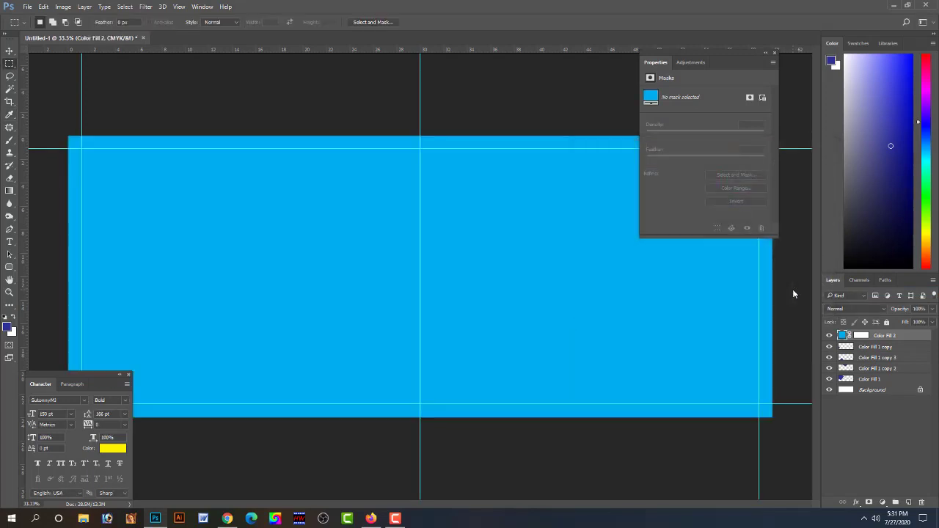
Send the cyan fill behind the navy shapes and start editing its colour values
key(ctrl+shift+bracketleft)
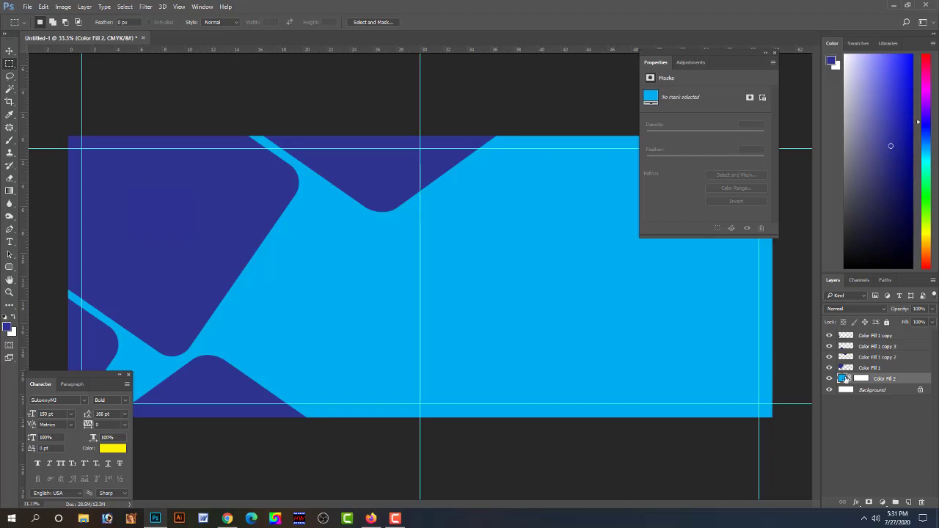
double_click(842, 379)
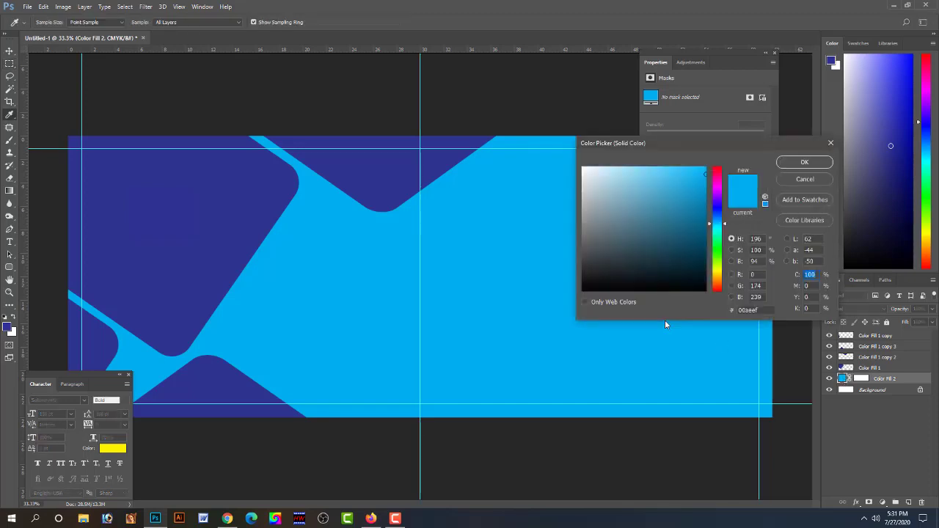
text(5)
key(Tab)
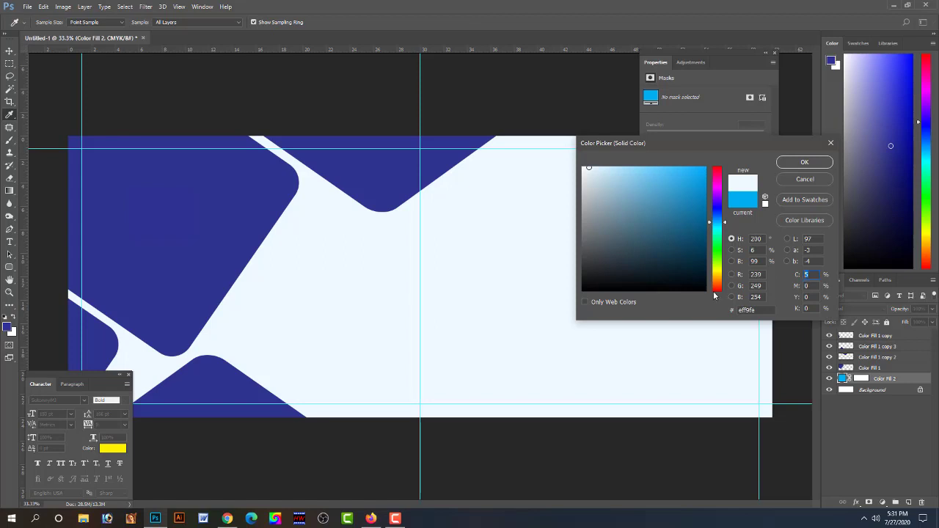
Change the fill colour to saturated lime green a6ce39, with yellow at 100
text(1)
text(50)
key(Tab)
key(Tab)
text(100)
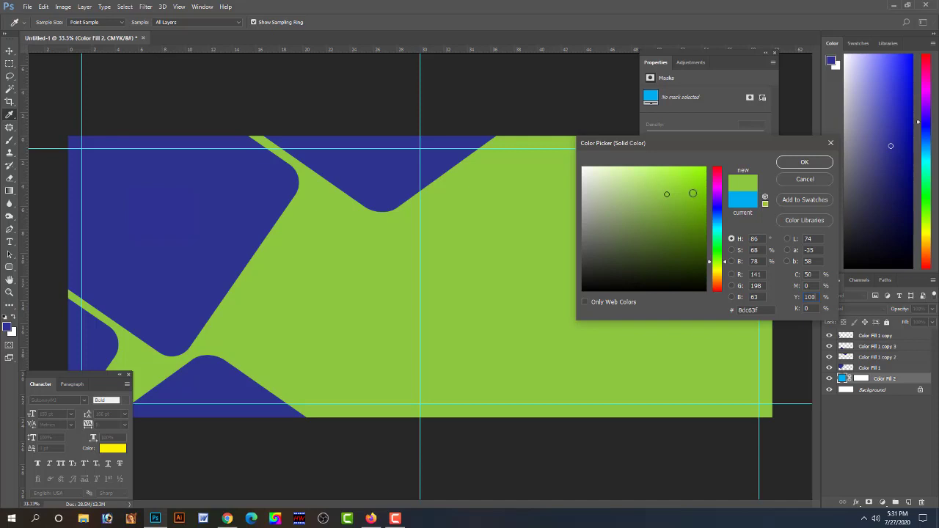
click(665, 182)
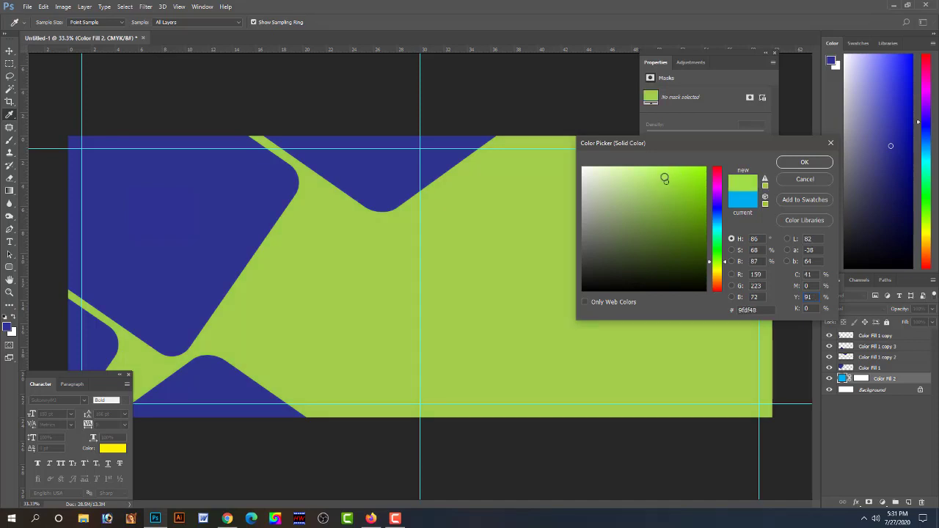
click(662, 176)
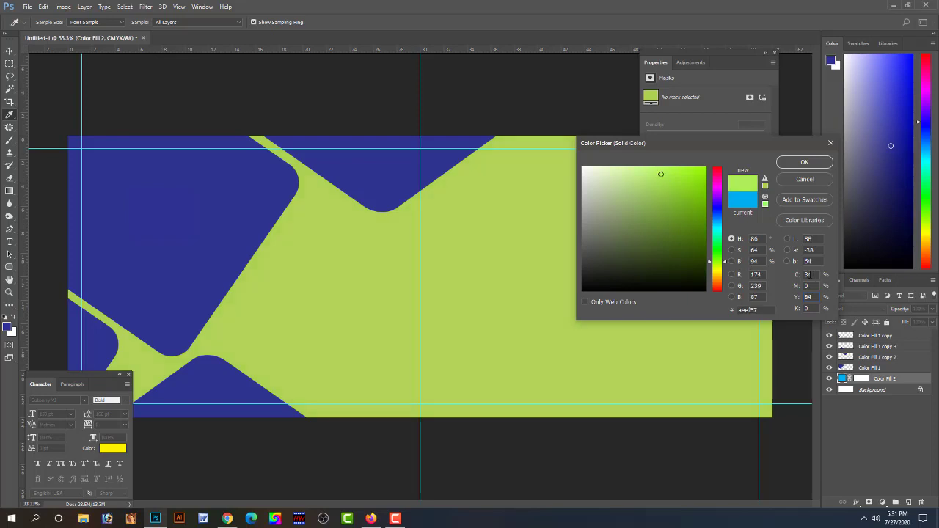
text(4)
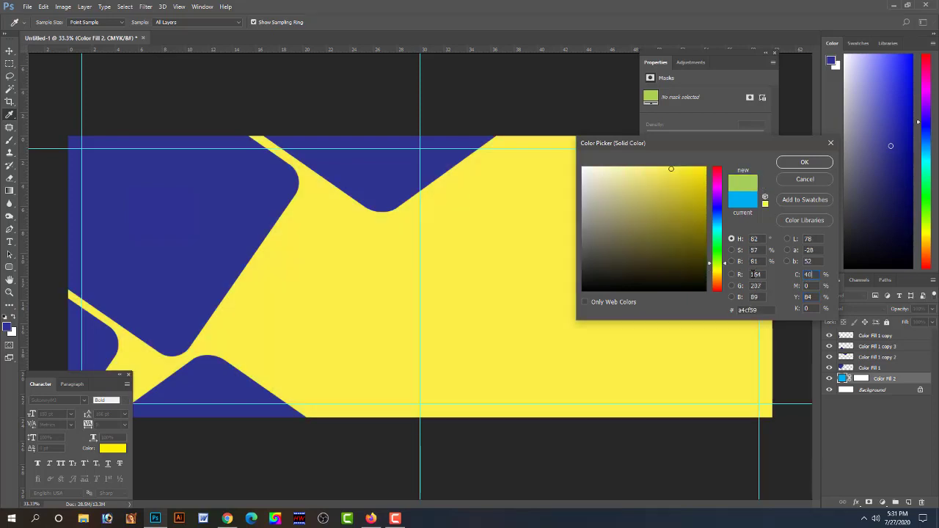
text(0)
click(812, 297)
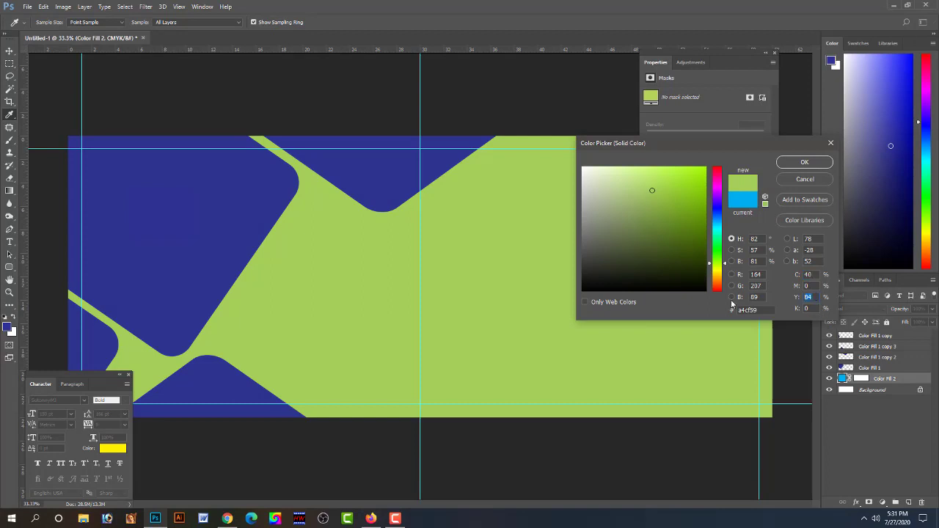
text(100)
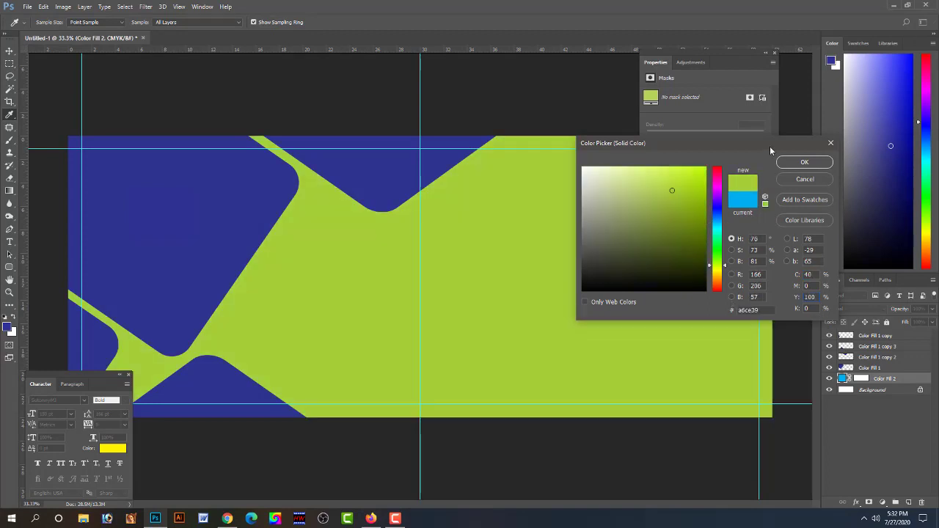
click(804, 162)
Start a new text layer on the green area of the banner
key(m)
click(9, 51)
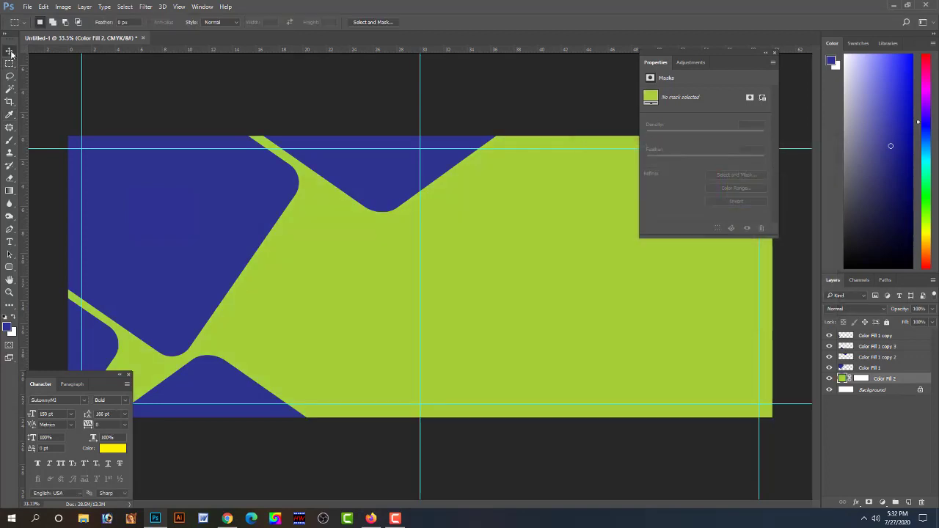
click(566, 91)
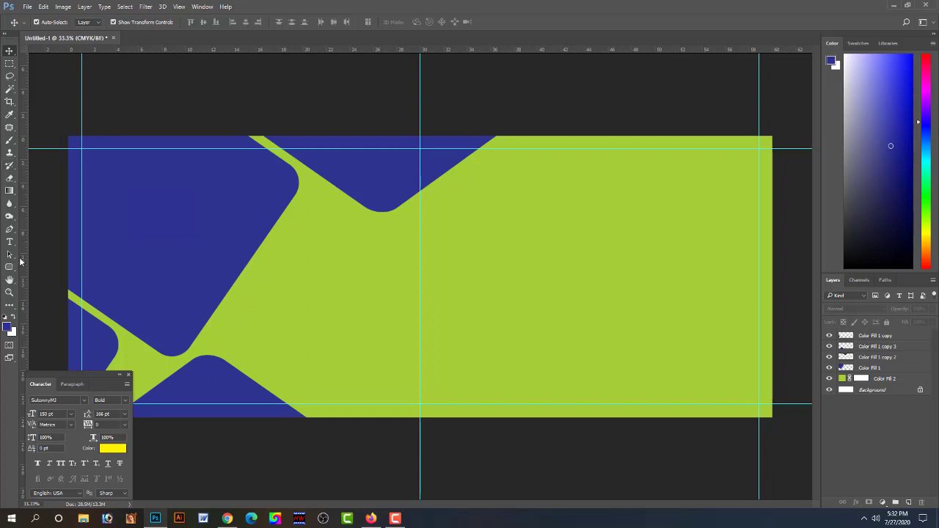
key(t)
click(353, 260)
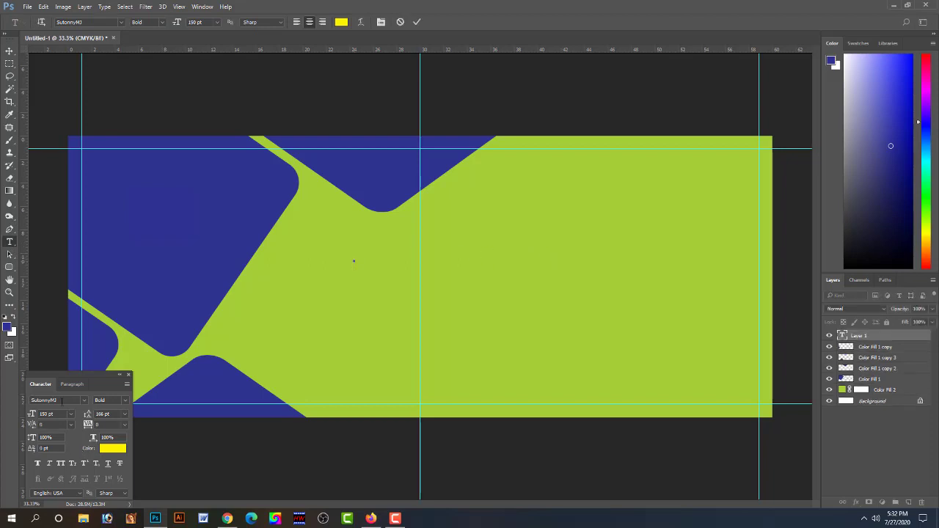
Set the text layer's font to Times Bold
click(62, 400)
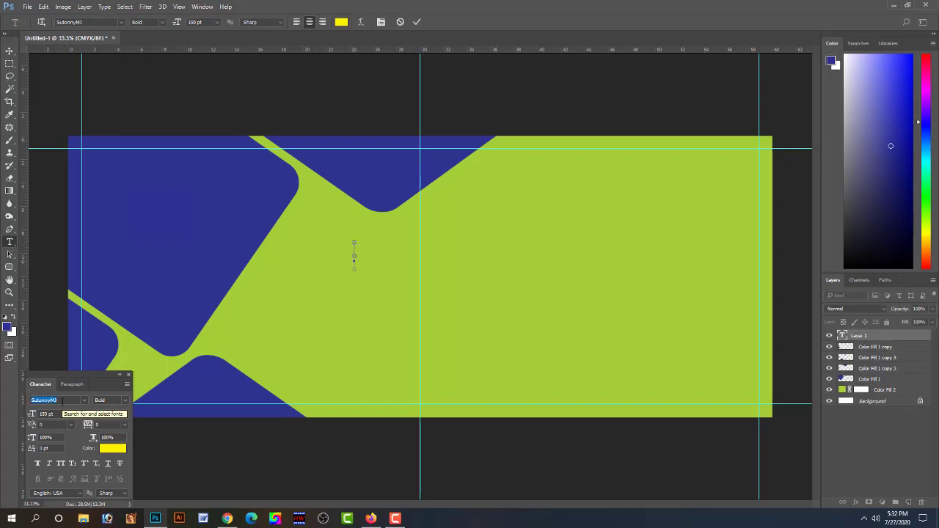
text(Uni)
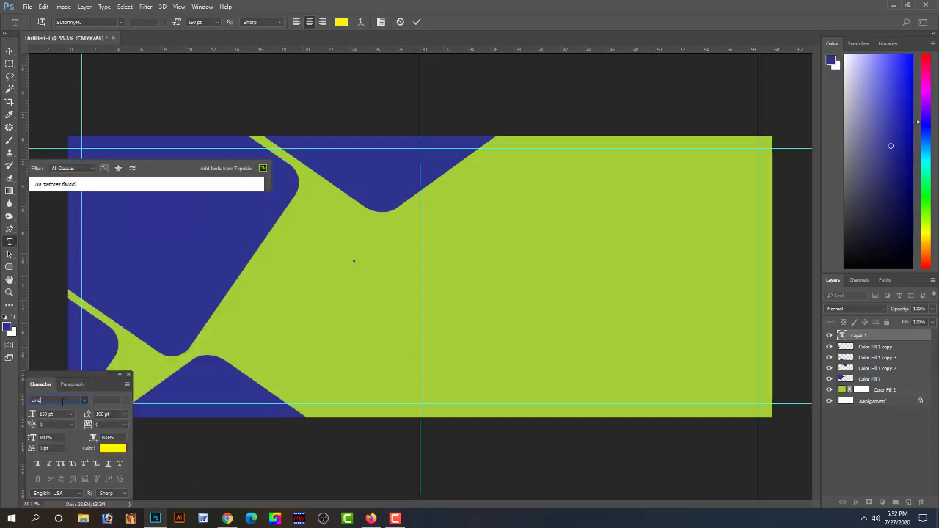
key(BackSpace)
key(BackSpace)
key(BackSpace)
scroll(62, 403, down, 5)
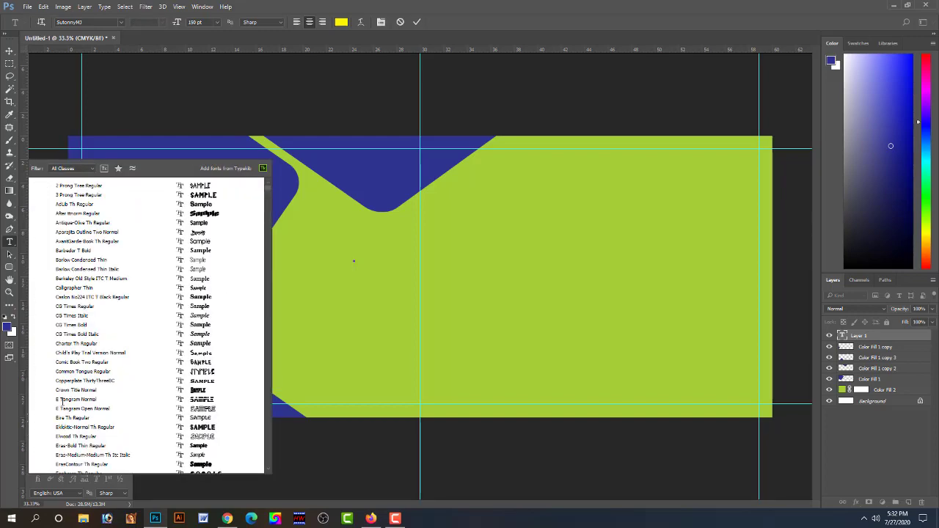
scroll(62, 402, down, 5)
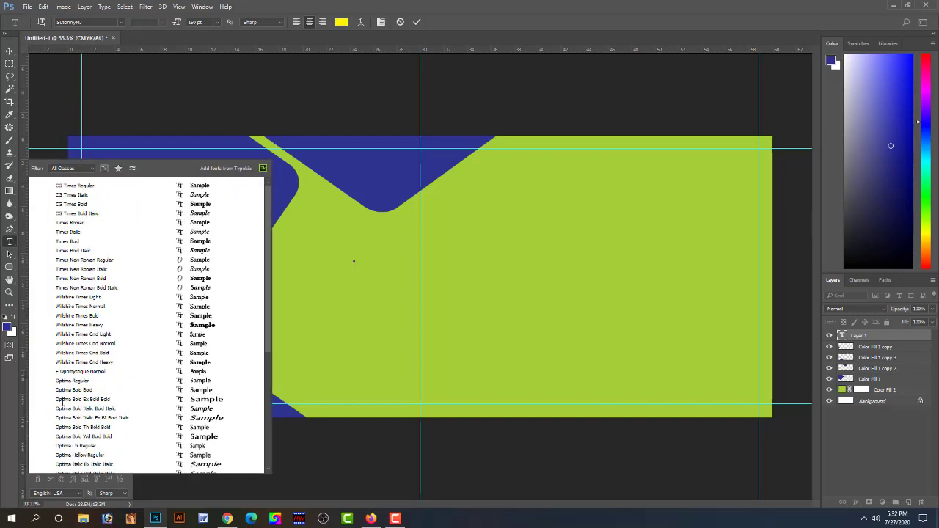
click(69, 241)
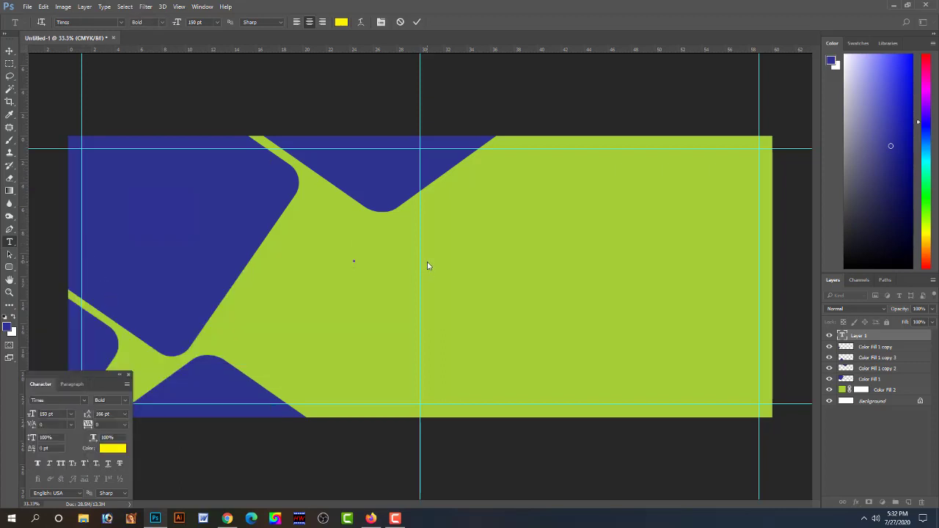
Type the word FOOD on the new text layer and commit it
text(f)
key(BackSpace)
text(F)
text(OOD)
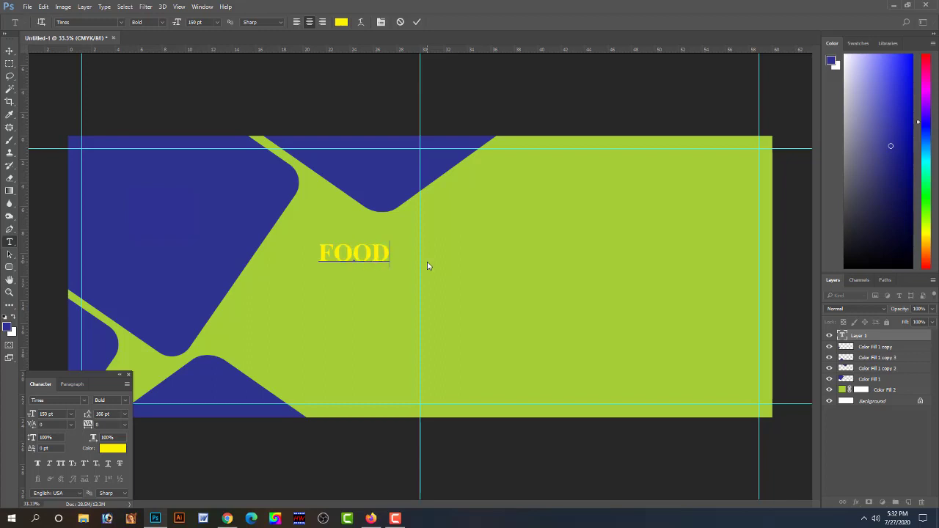
key(ctrl)
key(ctrl+Return)
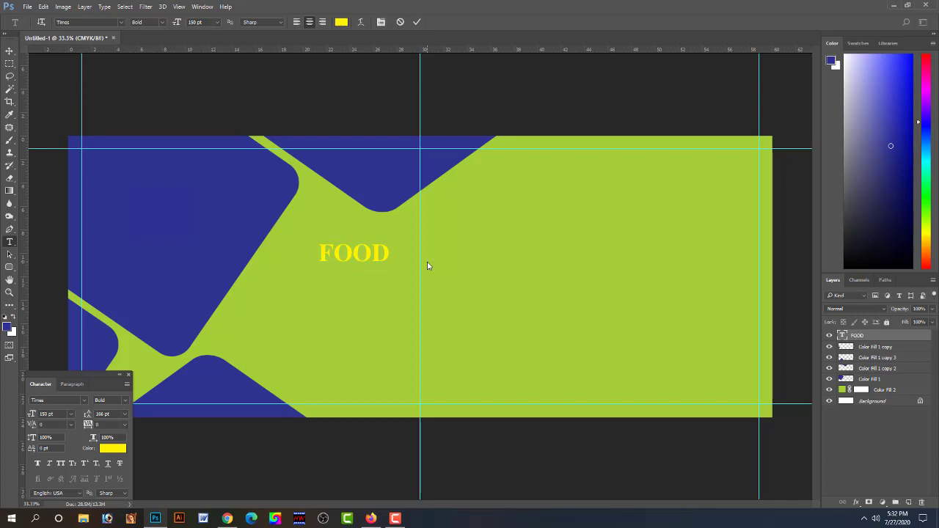
Move FOOD to the upper right and duplicate it just below
key(v)
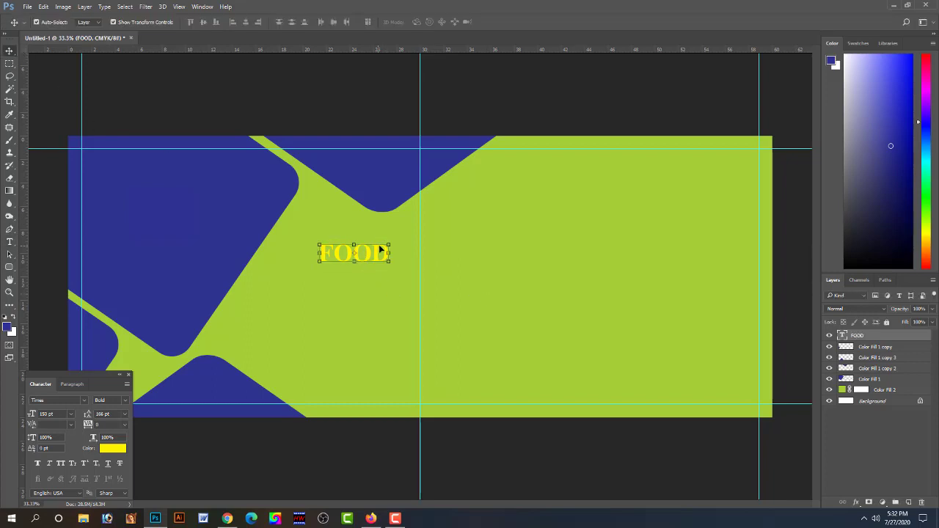
drag(376, 254, 573, 204)
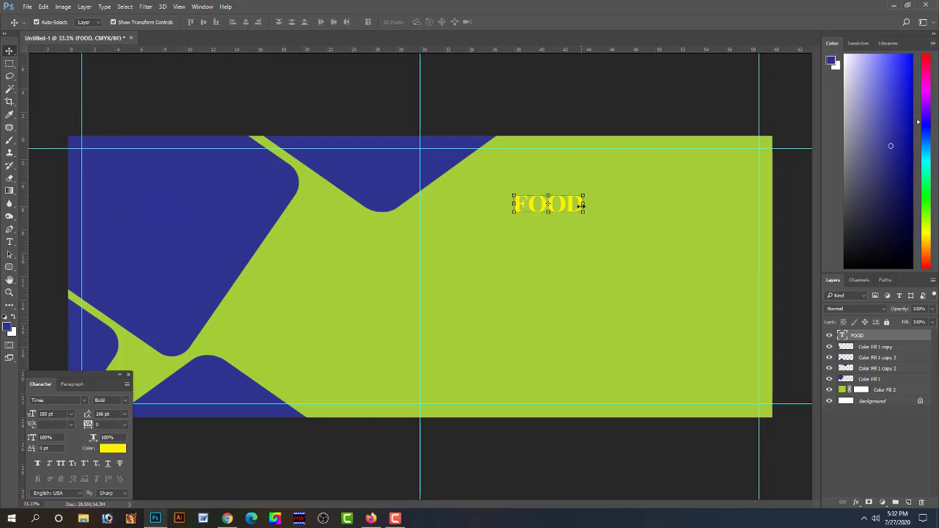
drag(571, 205, 572, 229)
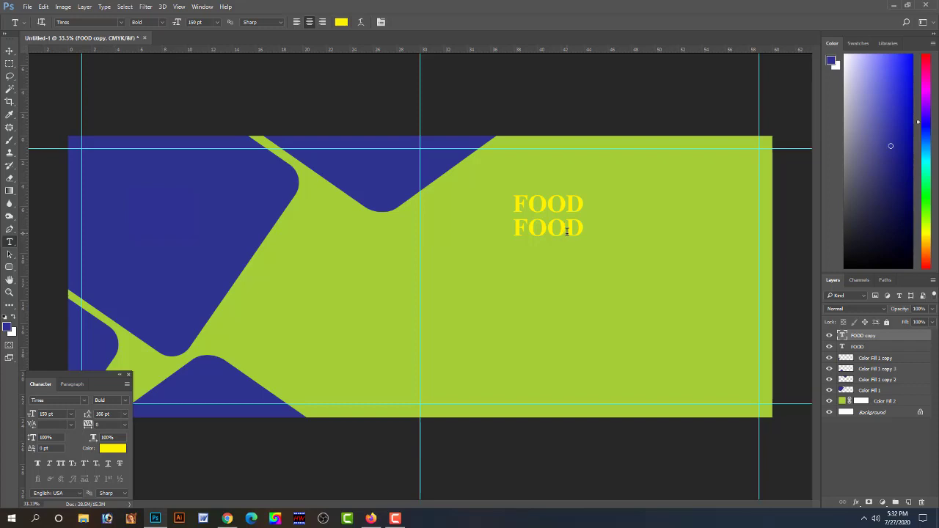
Rewrite the lower copy as RESTAURA, left-aligned with FOOD and lowered beneath it
double_click(566, 233)
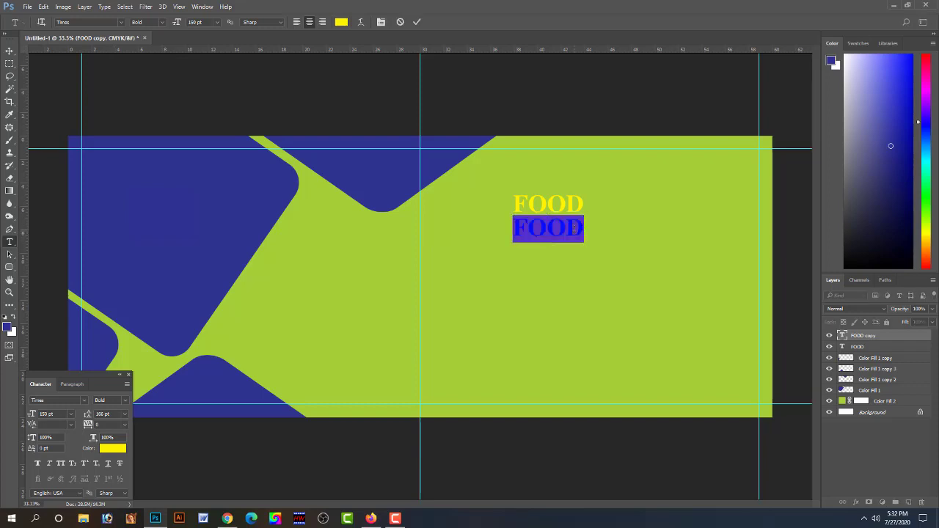
text(RE)
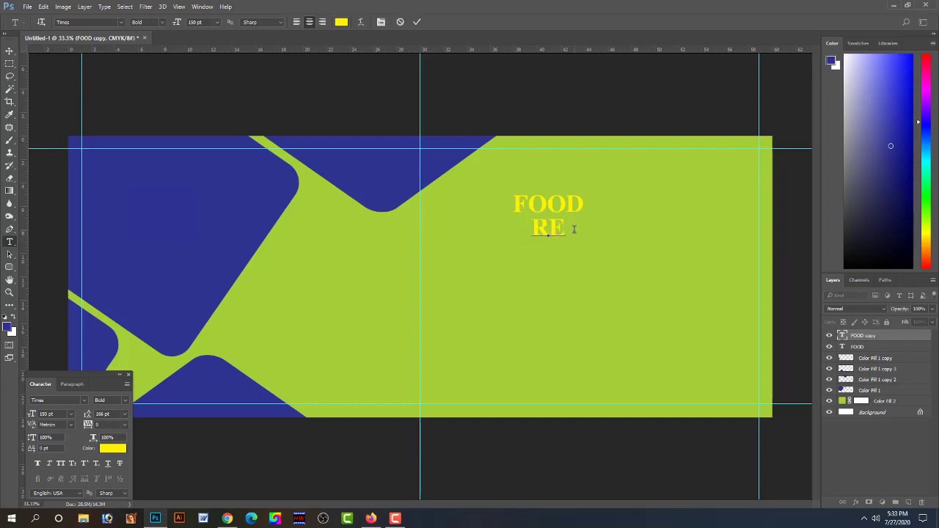
text(STAURA)
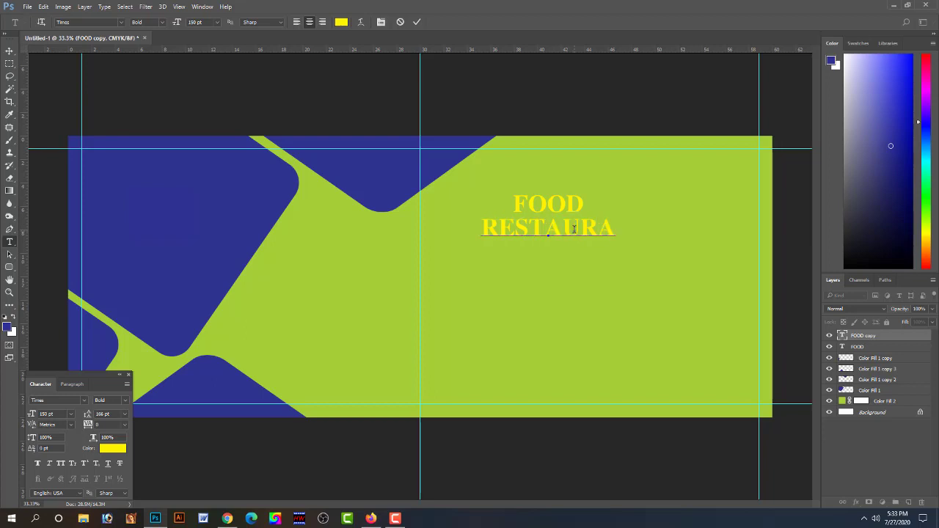
key(ctrl+Return)
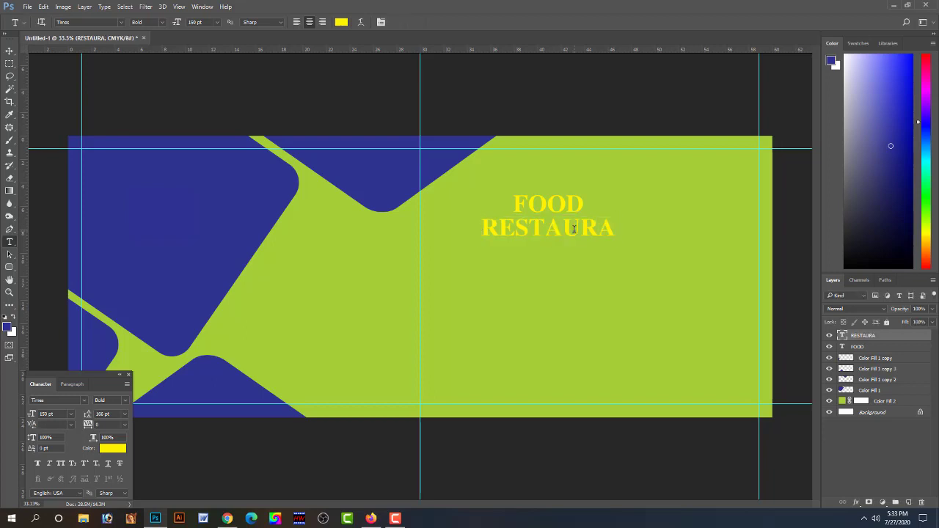
click(9, 51)
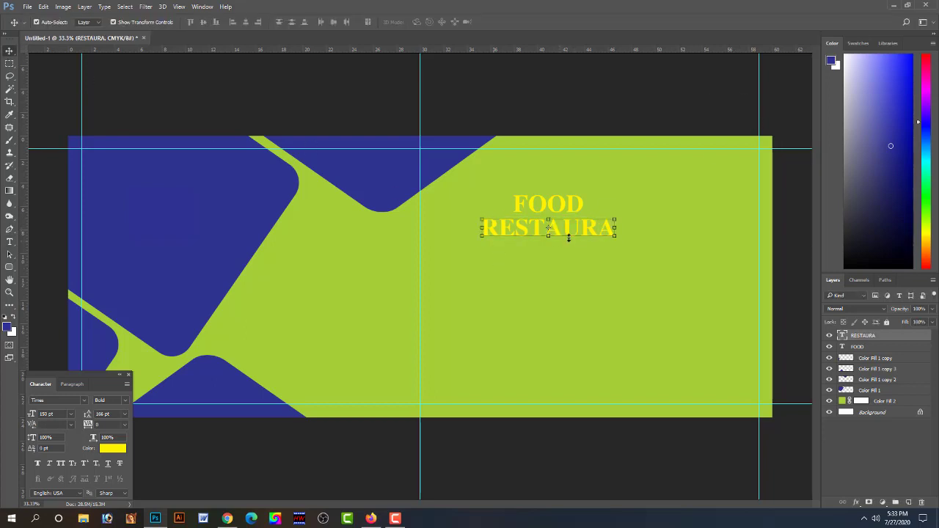
drag(566, 229, 598, 233)
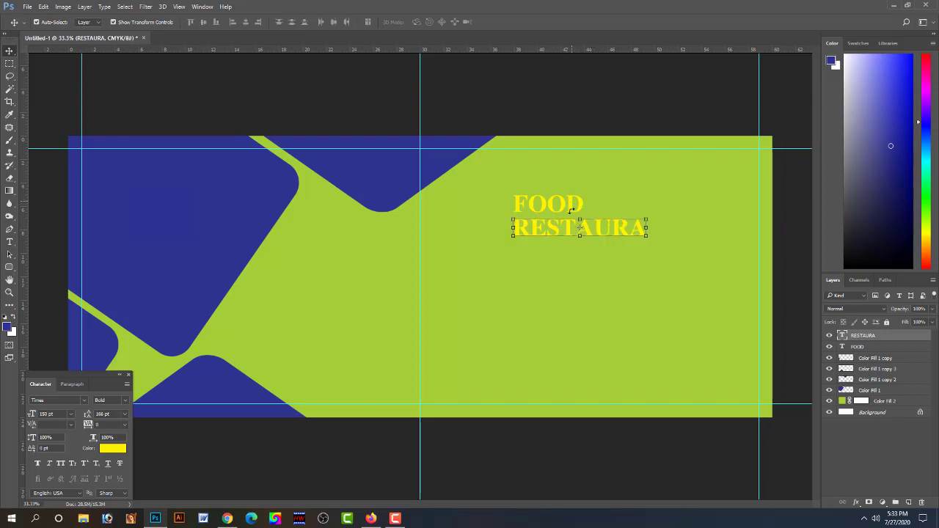
drag(597, 230, 595, 257)
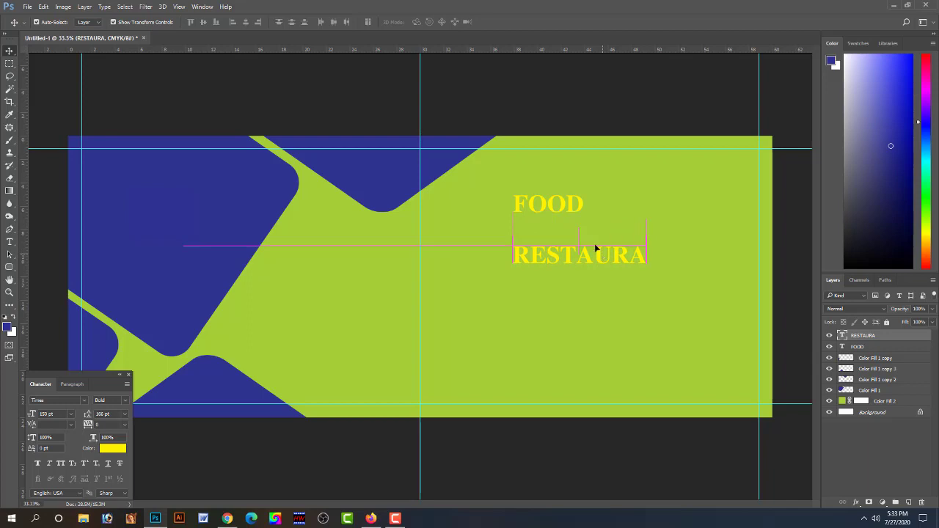
Scale FOOD up to about 241% and centre it above RESTAURA
click(583, 210)
key(ctrl+t)
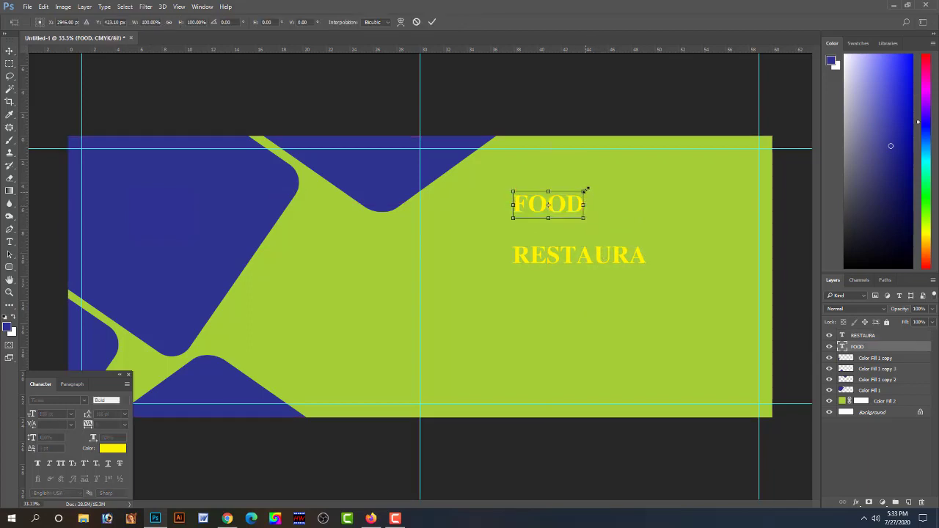
drag(584, 190, 633, 172)
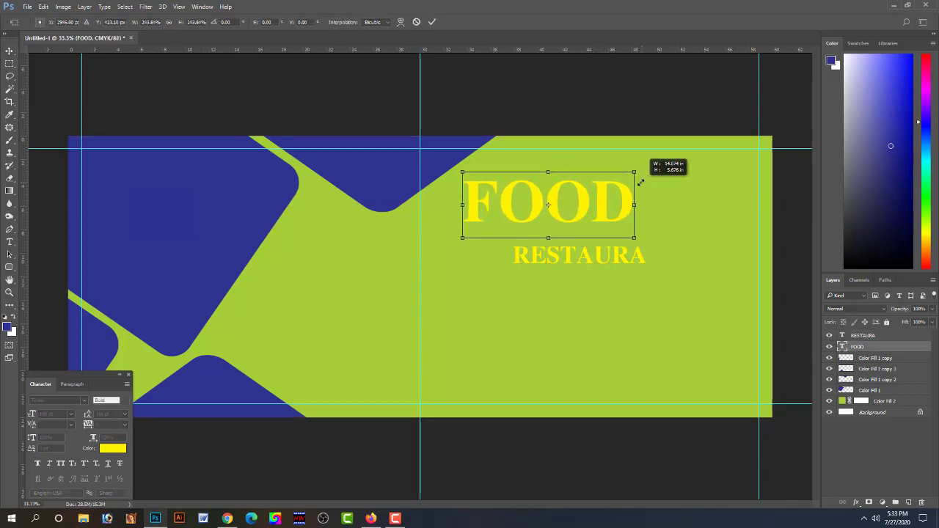
drag(601, 213, 641, 216)
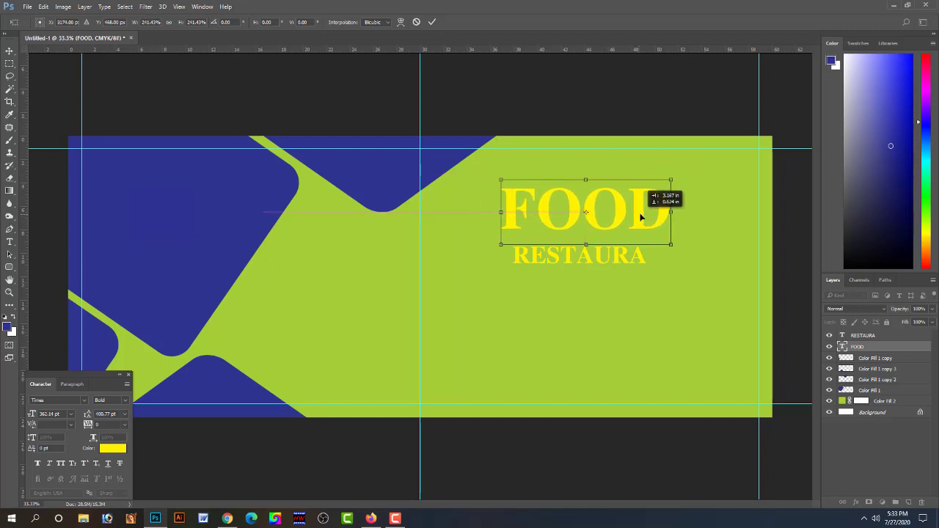
drag(640, 213, 626, 214)
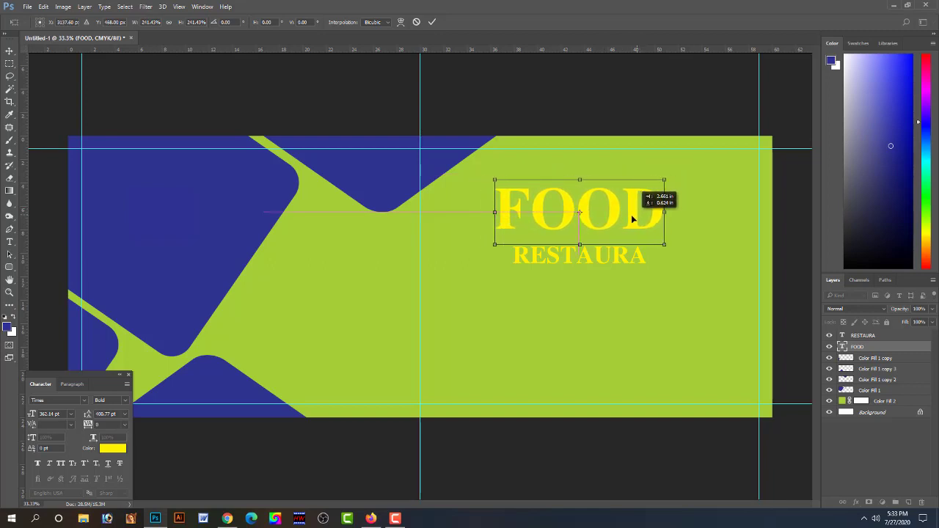
key(Return)
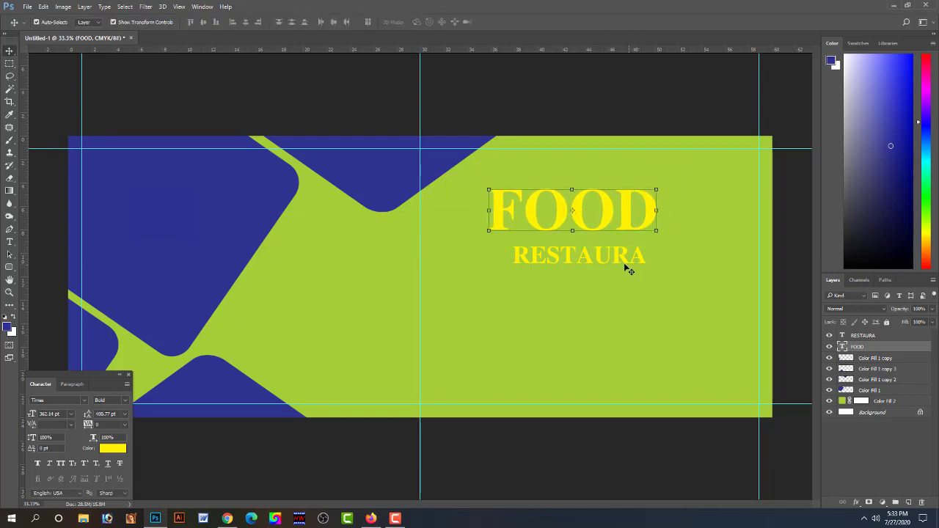
click(628, 264)
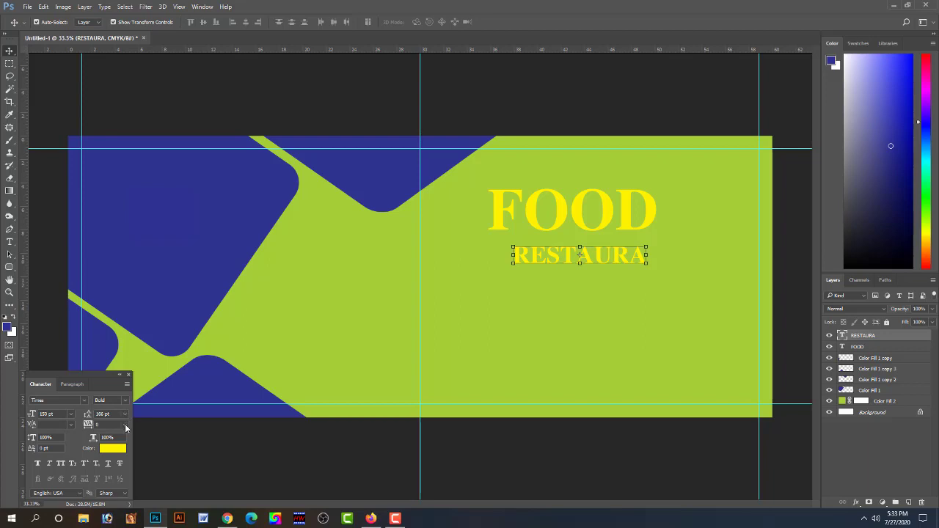
Increase RESTAURA's letter tracking through 5, 50 and 100 up to 200
click(125, 423)
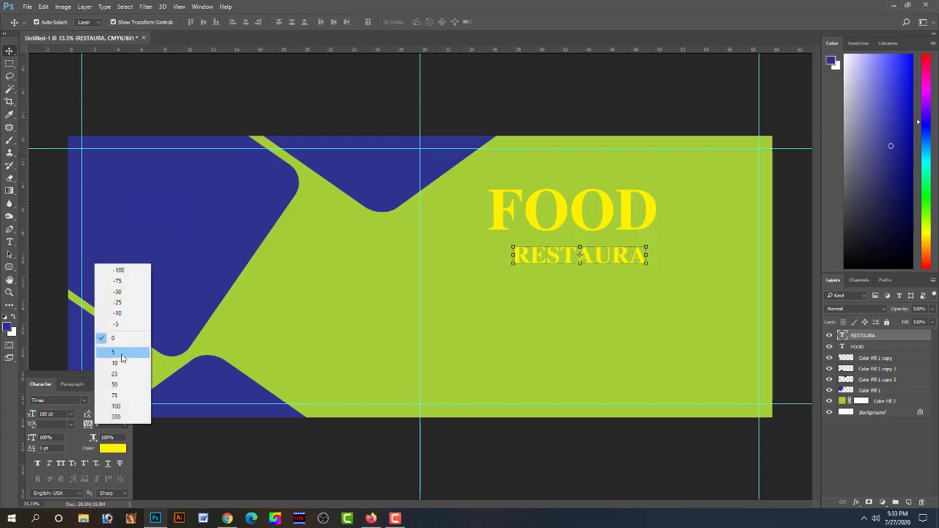
click(121, 355)
click(127, 429)
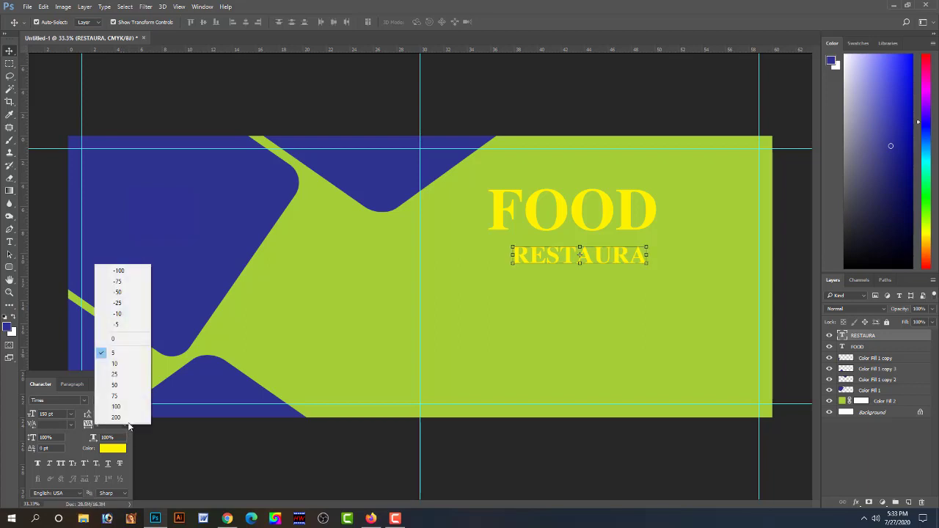
click(123, 386)
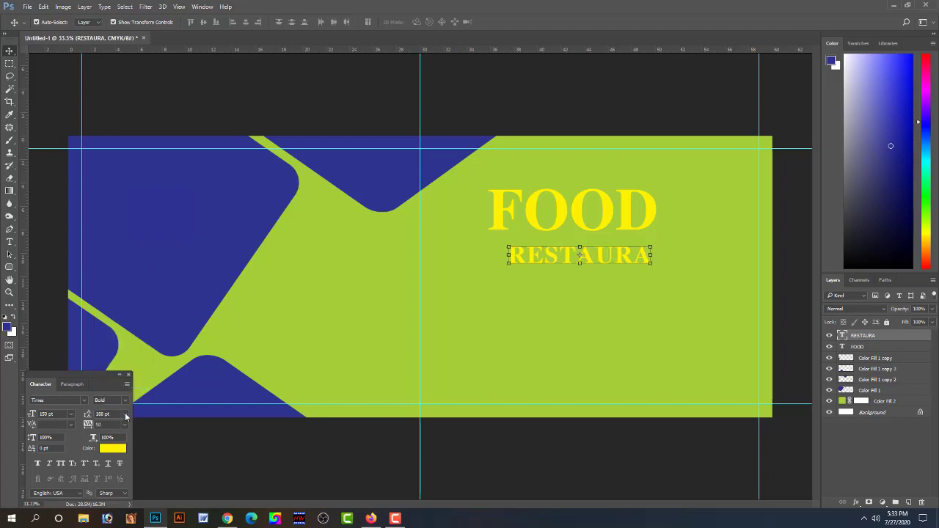
click(124, 424)
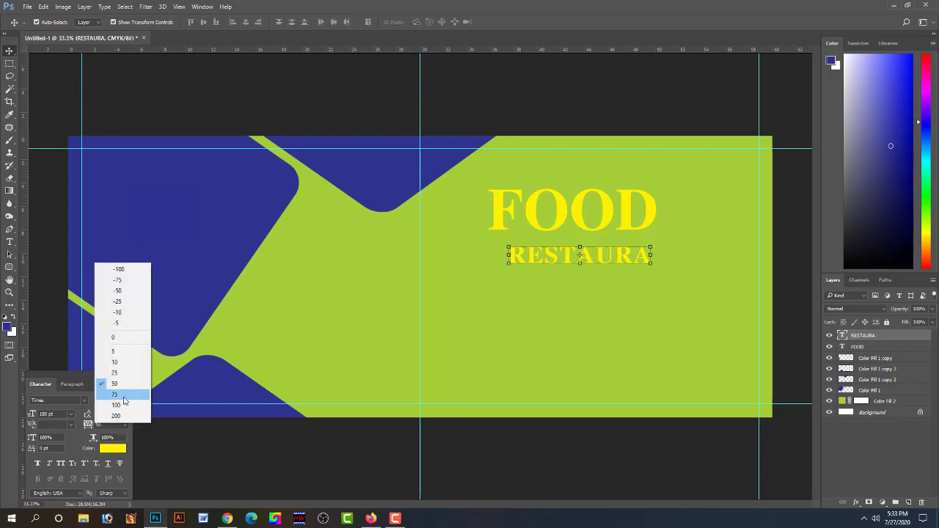
click(124, 405)
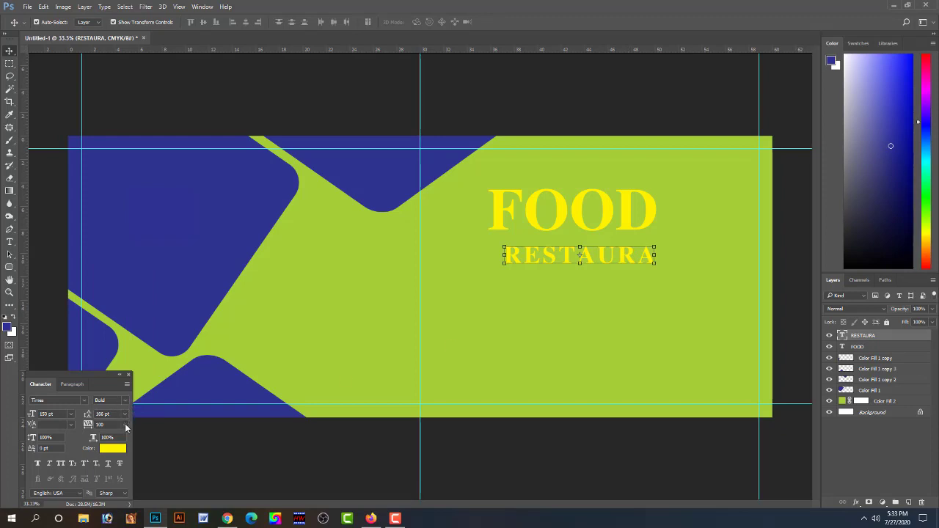
click(124, 423)
click(117, 416)
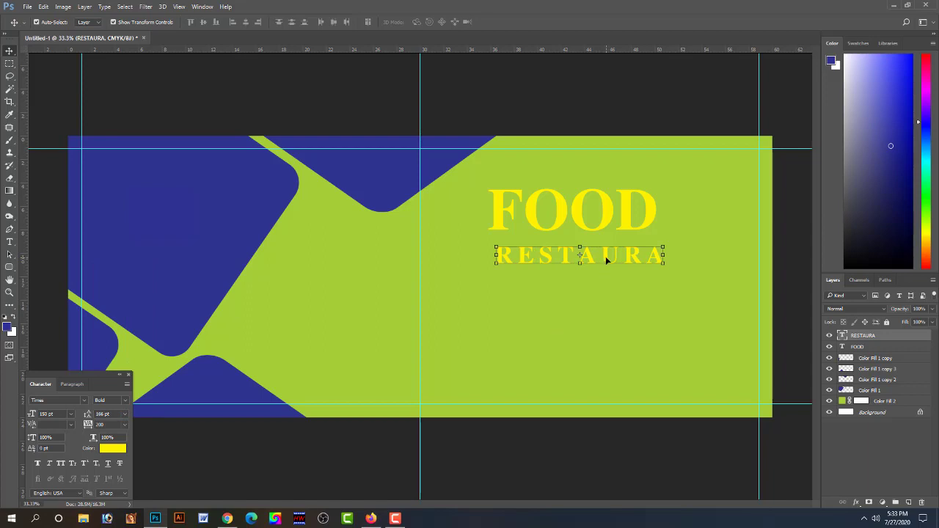
Nudge RESTAURA slightly left and up to sit beneath FOOD
drag(605, 256, 599, 255)
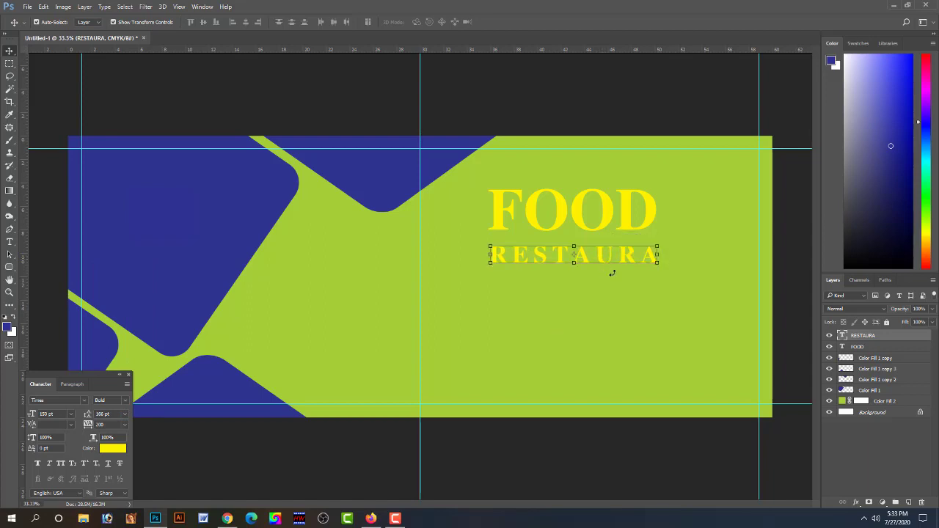
key(Up)
key(Up)
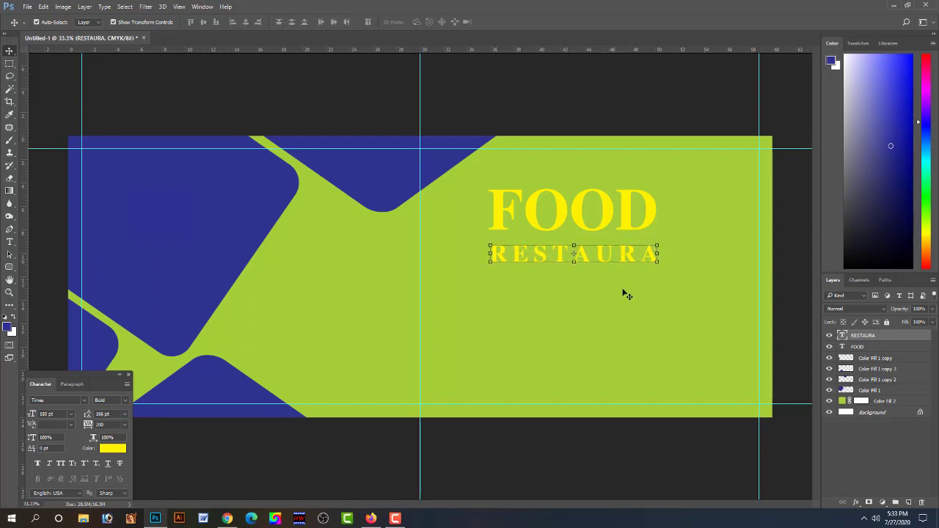
key(ctrl+t)
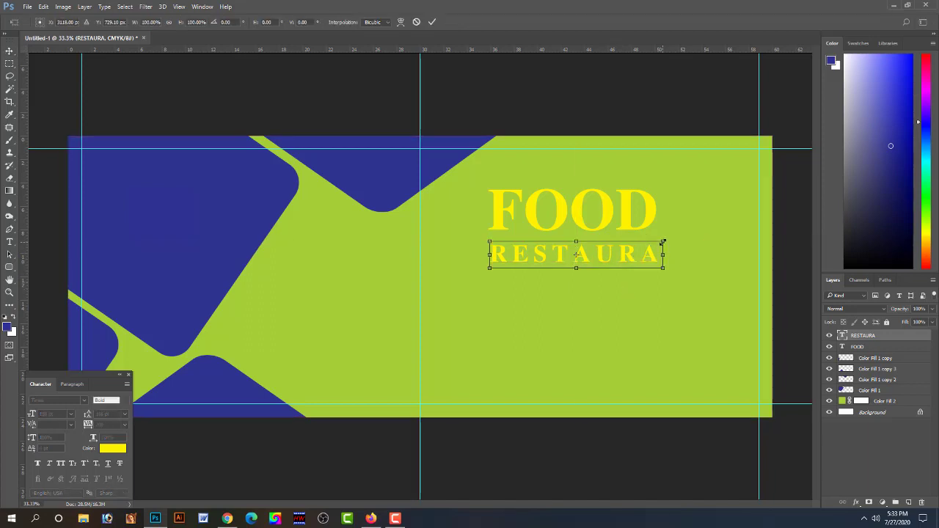
Scale RESTAURA to about 203 pt and shift it right to line up with FOOD
drag(657, 244, 695, 236)
drag(648, 259, 677, 258)
key(Return)
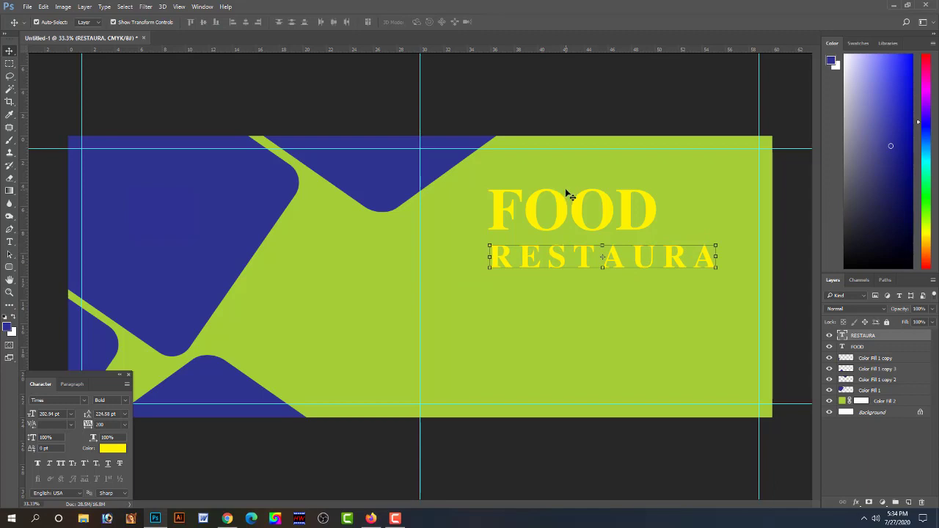
click(552, 103)
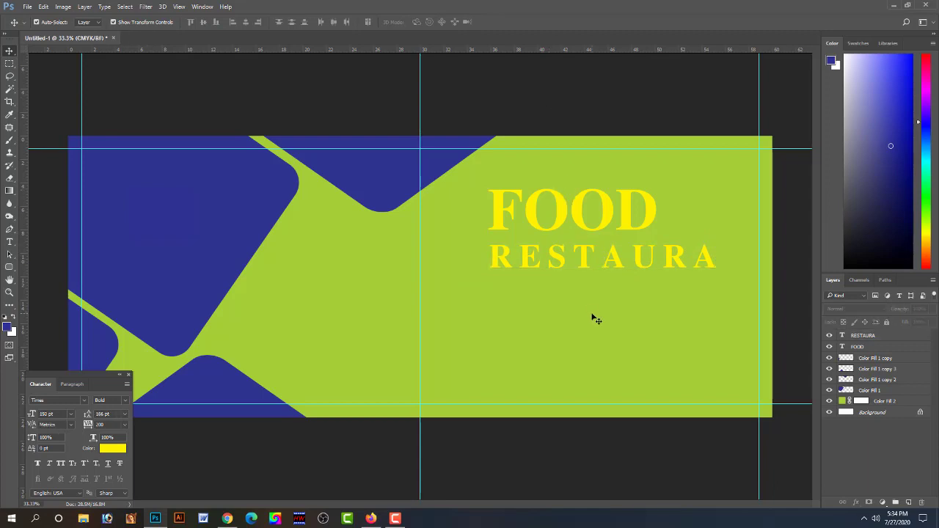
click(585, 257)
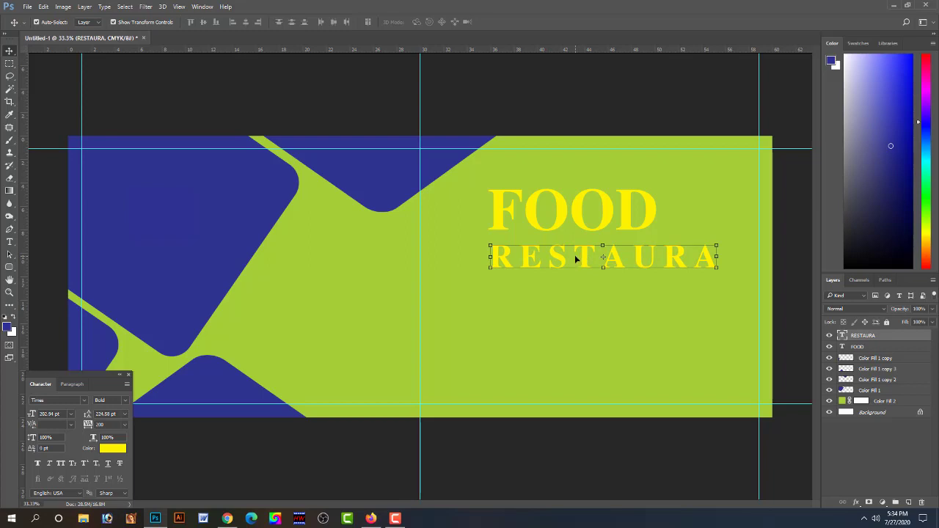
click(509, 122)
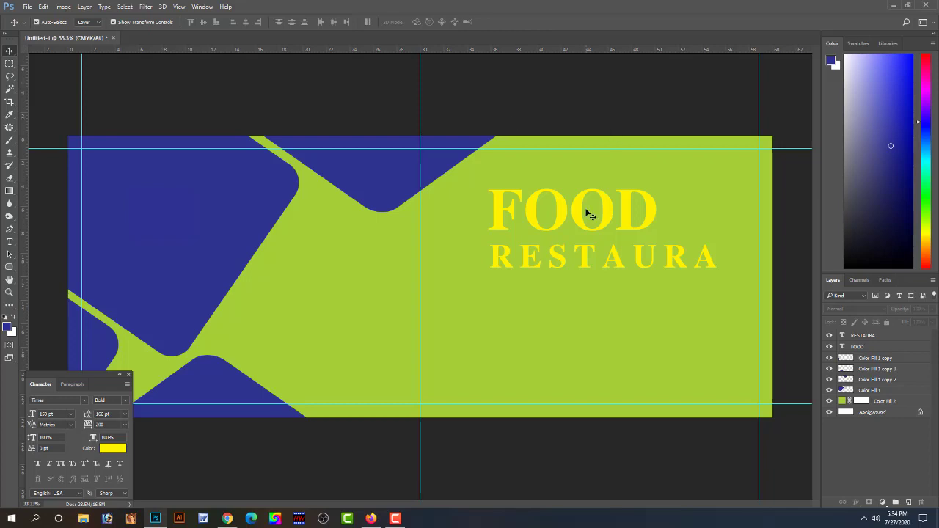
click(587, 257)
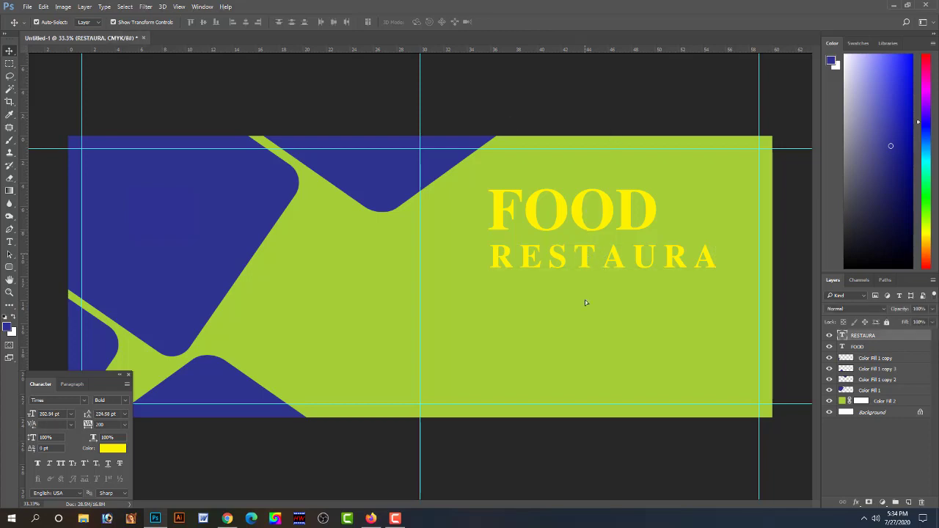
Duplicate RESTAURA lower down, shrink the copy to about 56%, and align it with FOOD
drag(586, 257, 585, 334)
key(ctrl+t)
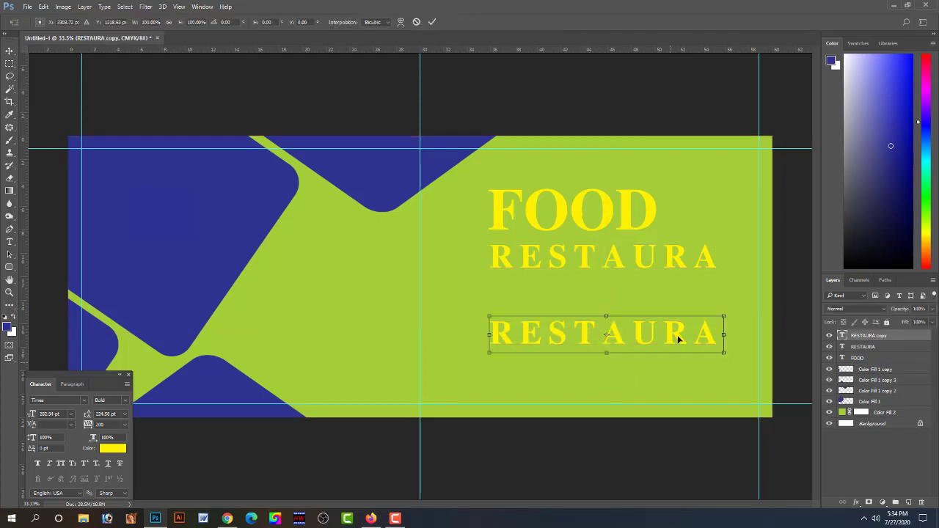
drag(715, 323, 674, 335)
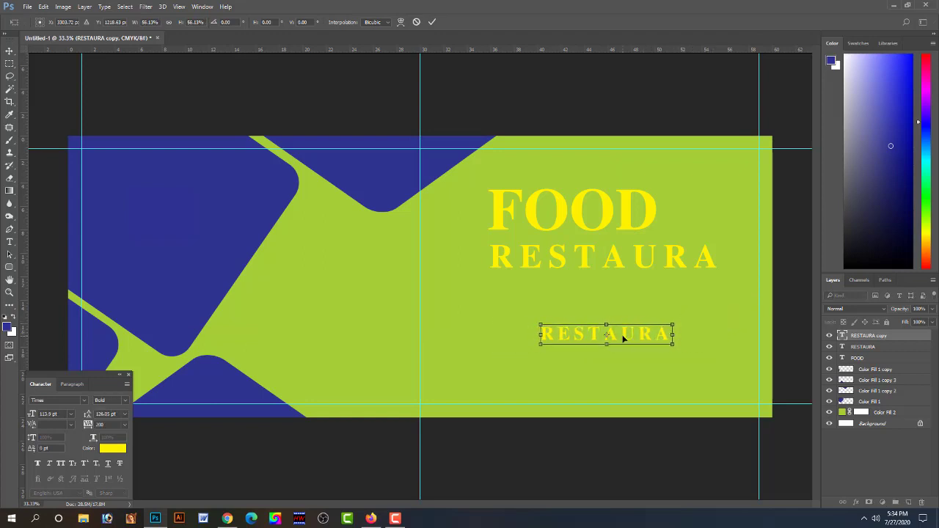
drag(625, 335, 582, 335)
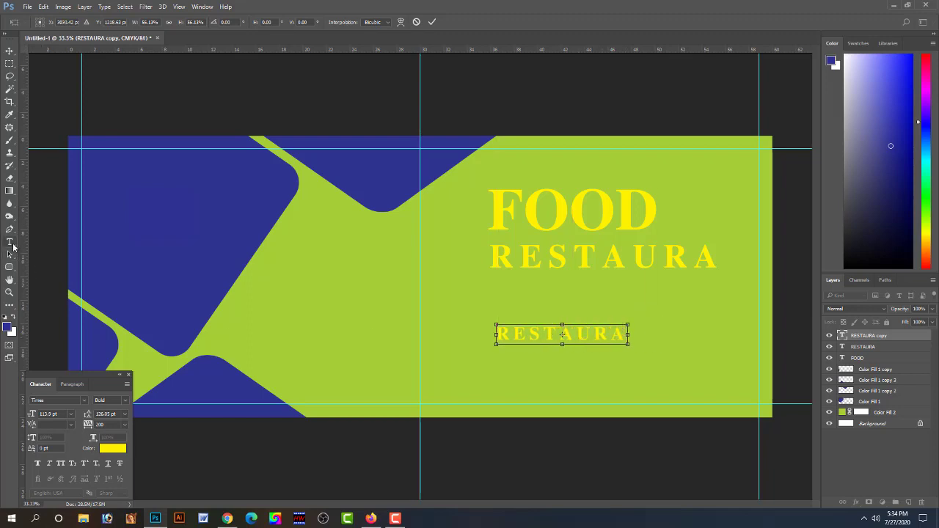
Retype the copy's text as ORDERNOW
click(10, 241)
double_click(534, 342)
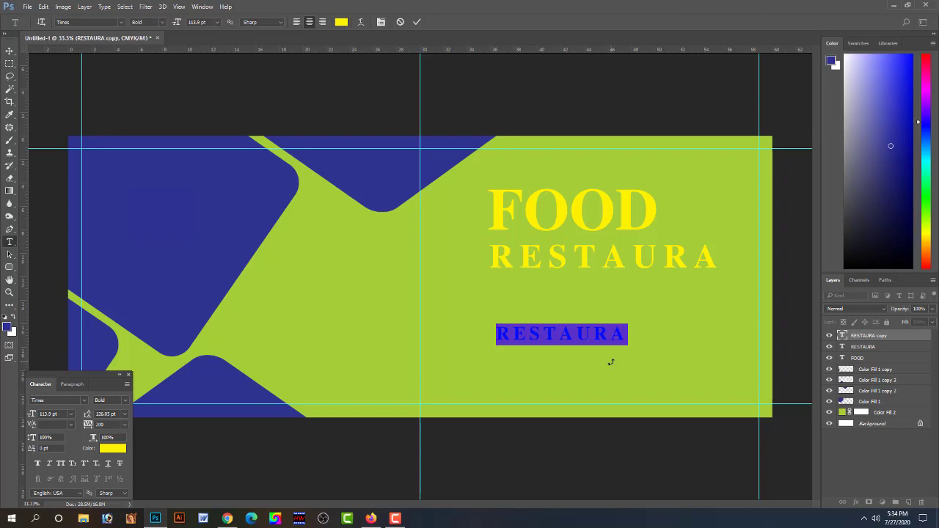
key(BackSpace)
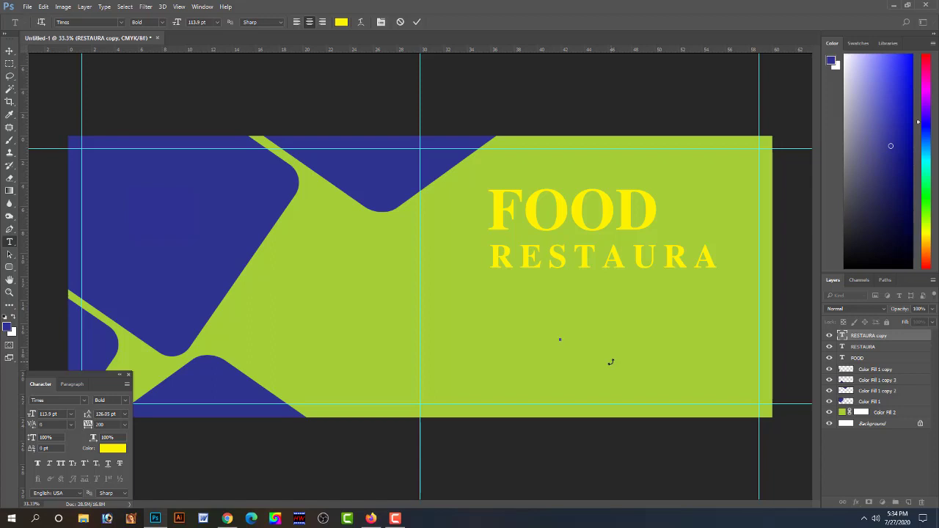
text(ORE)
key(BackSpace)
text(DER)
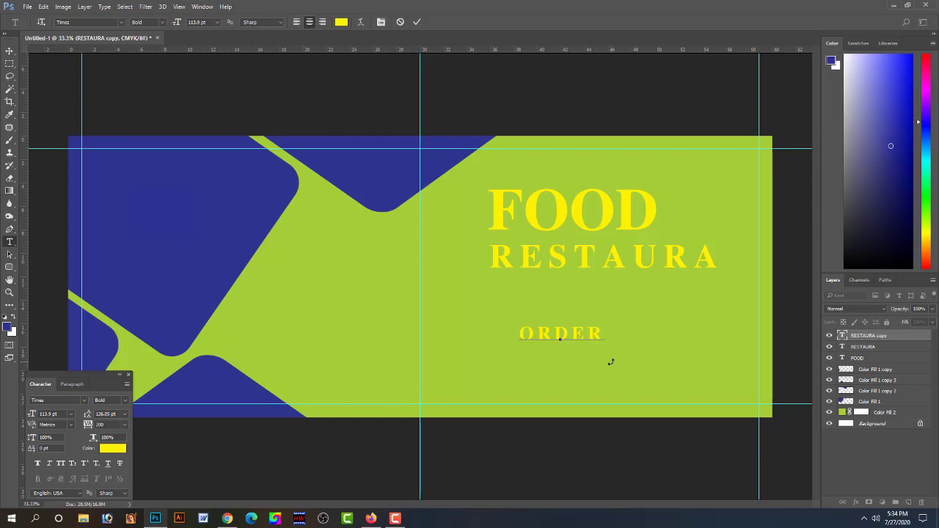
text(NOW)
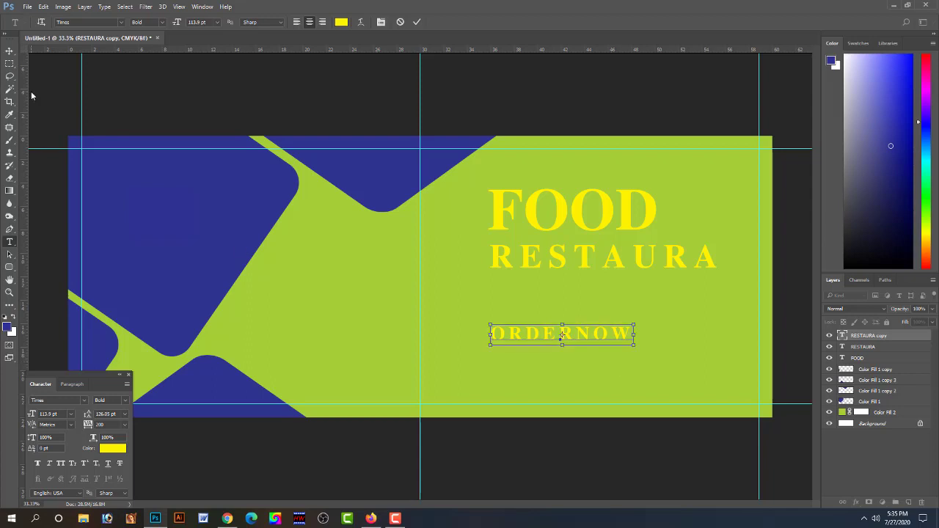
key(ctrl+Return)
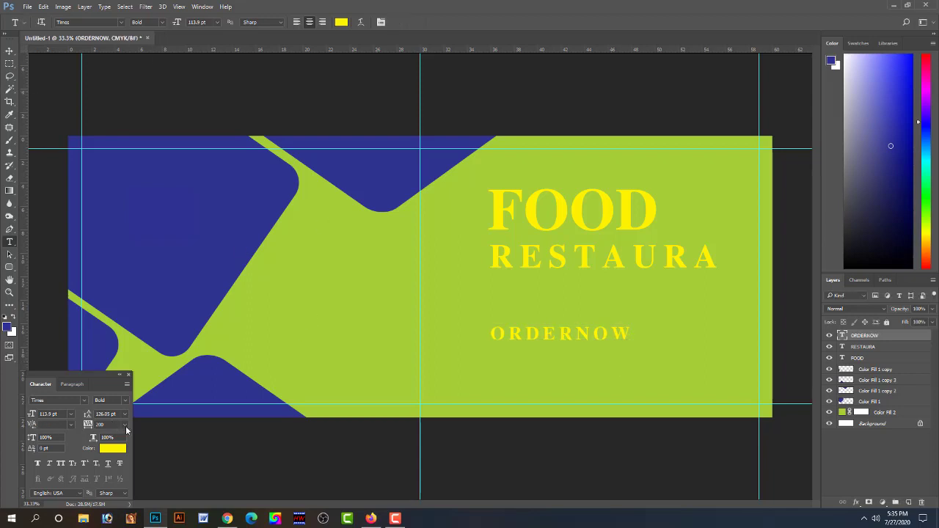
Reset the tracking to 0 and insert a space so it reads ORDER NOW
click(126, 429)
click(121, 337)
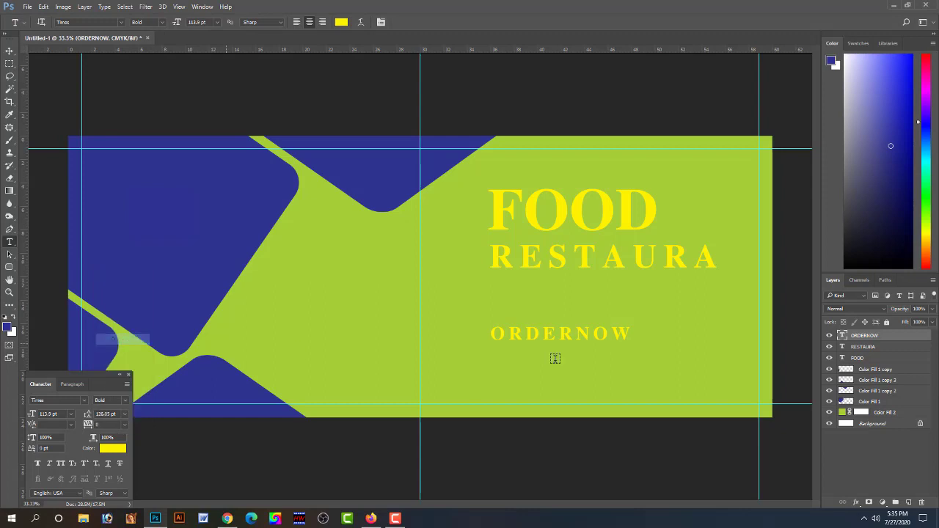
click(570, 333)
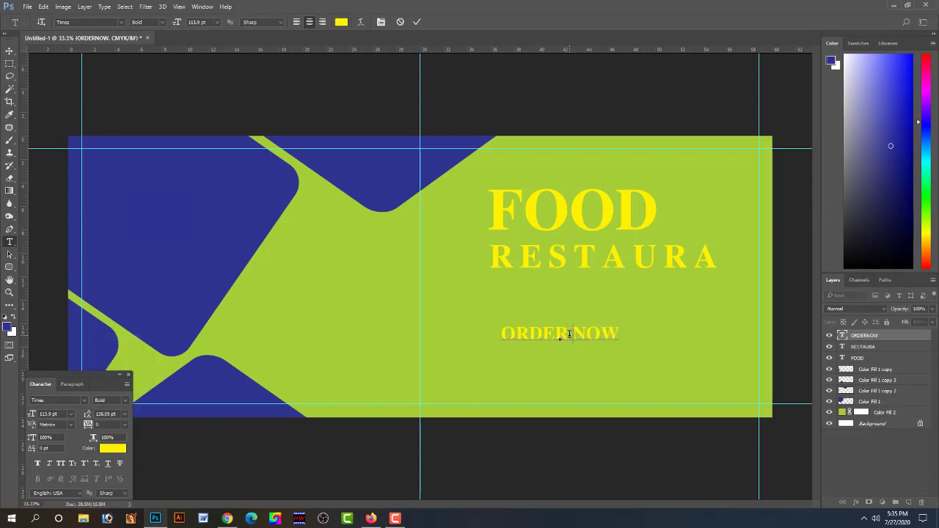
click(10, 51)
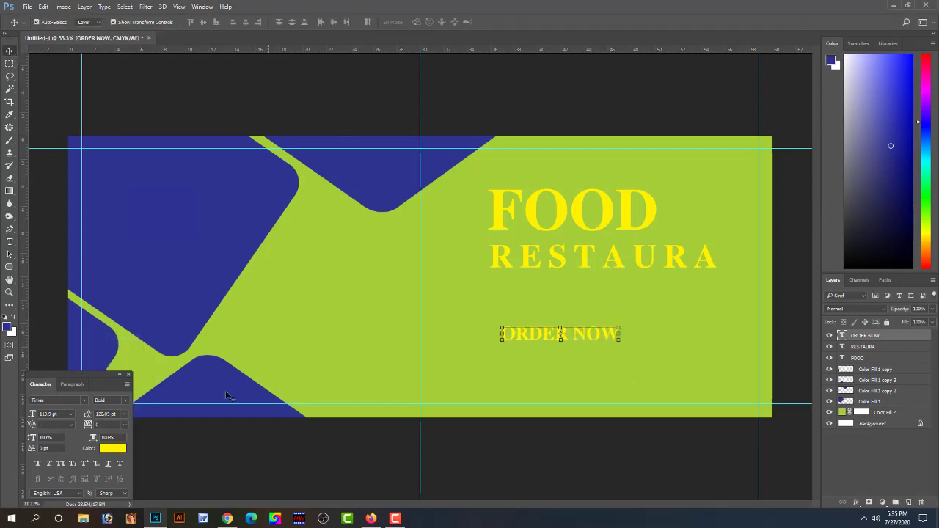
Colour ORDER NOW black and shift it slightly left
click(114, 448)
click(701, 288)
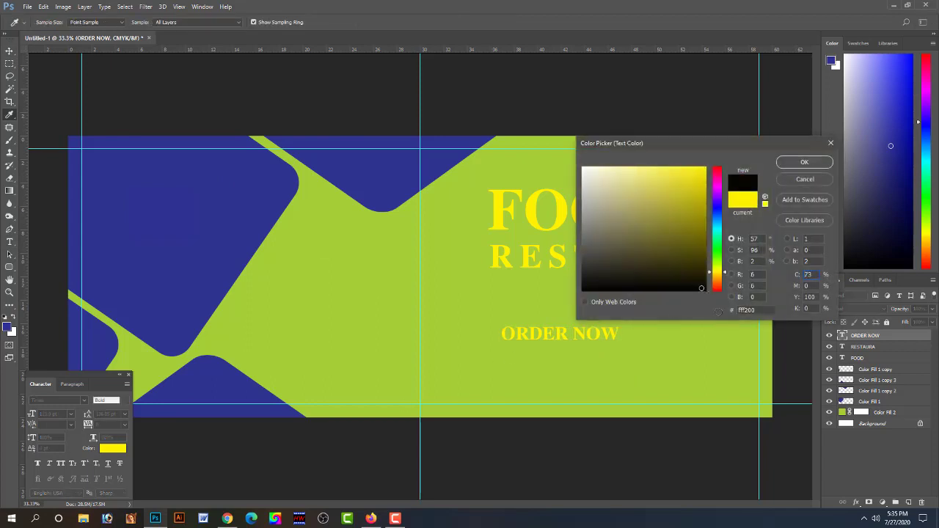
key(Return)
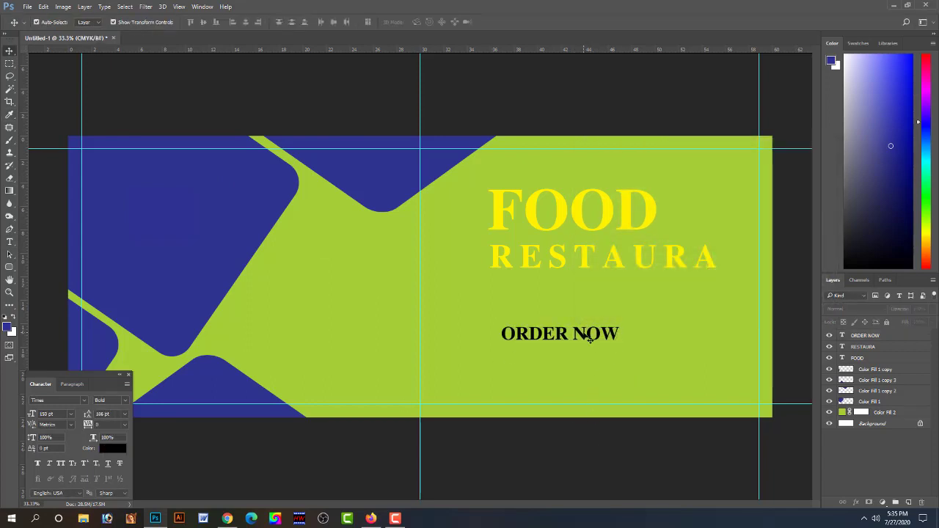
drag(589, 338, 580, 335)
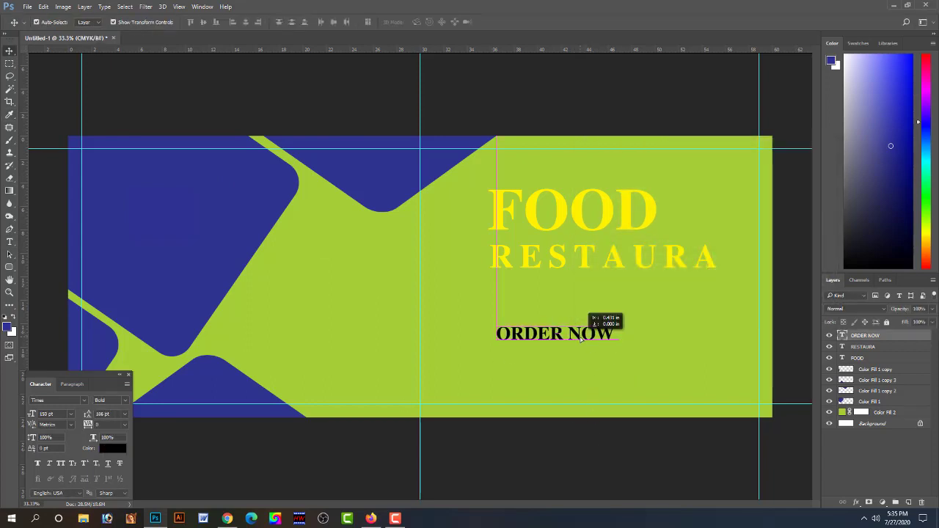
click(558, 439)
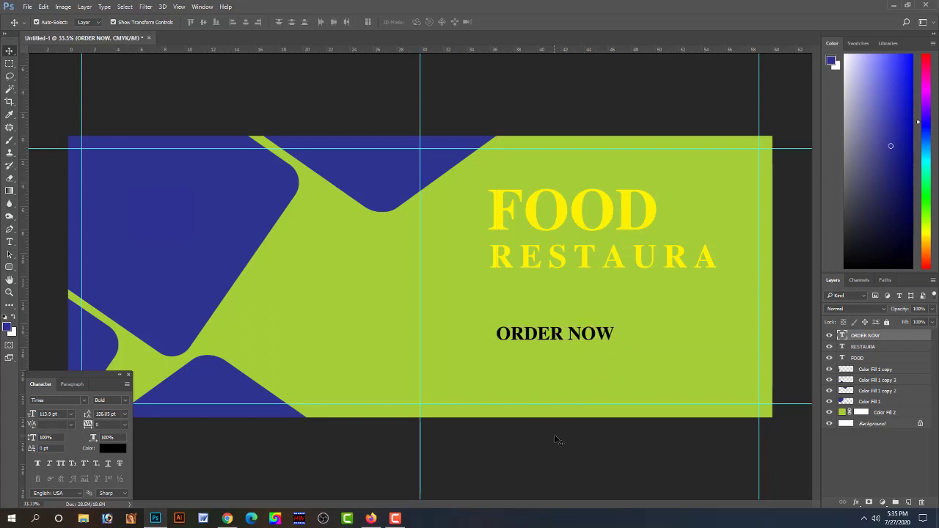
click(559, 339)
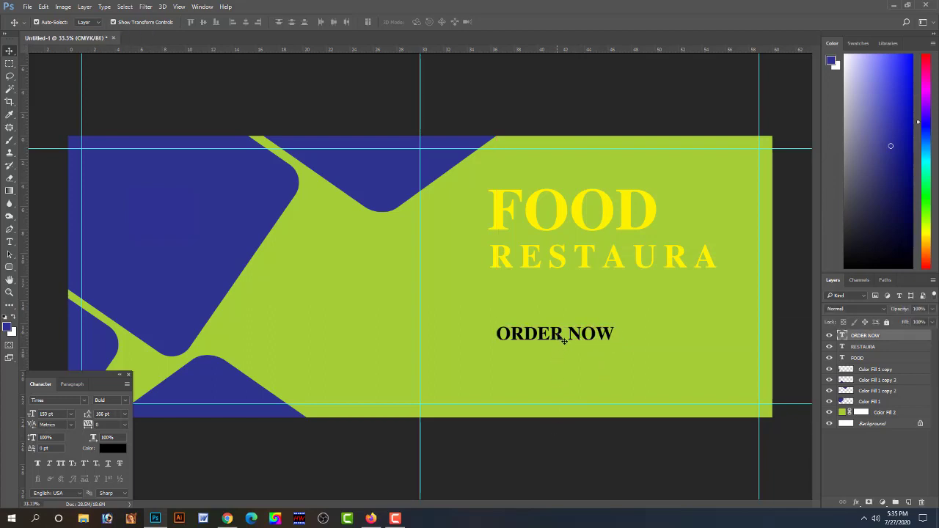
click(565, 436)
click(576, 335)
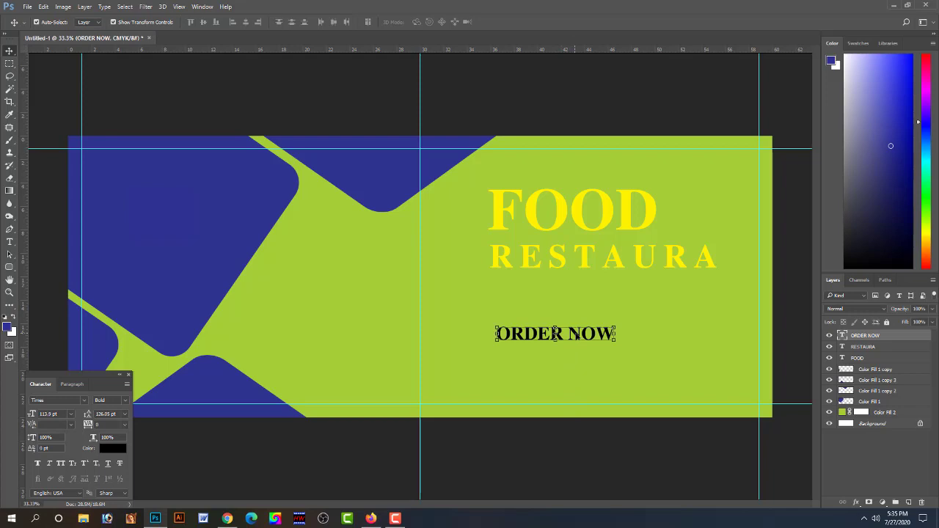
click(553, 434)
click(575, 334)
click(505, 445)
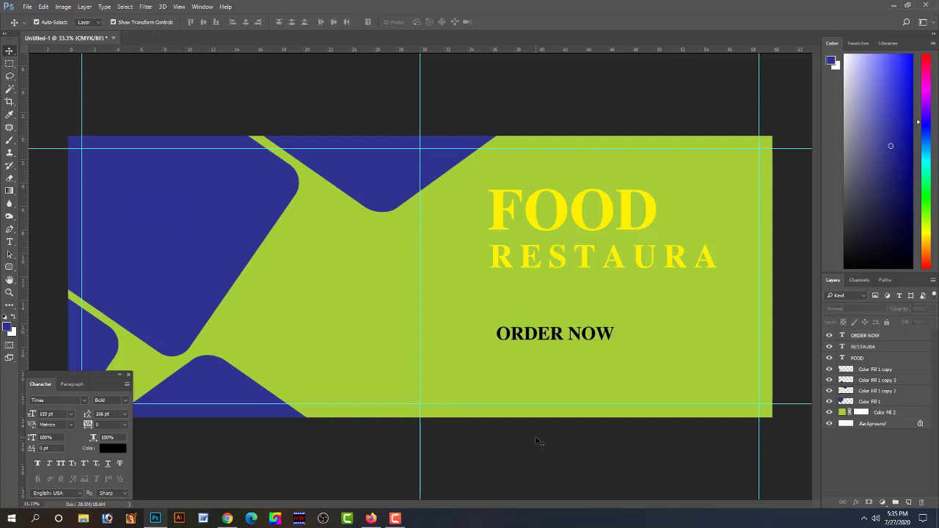
click(525, 344)
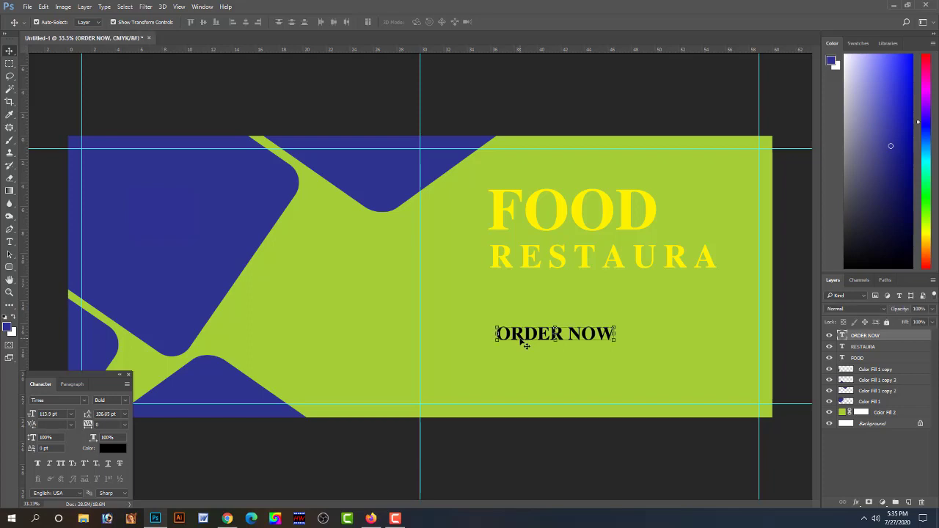
double_click(525, 345)
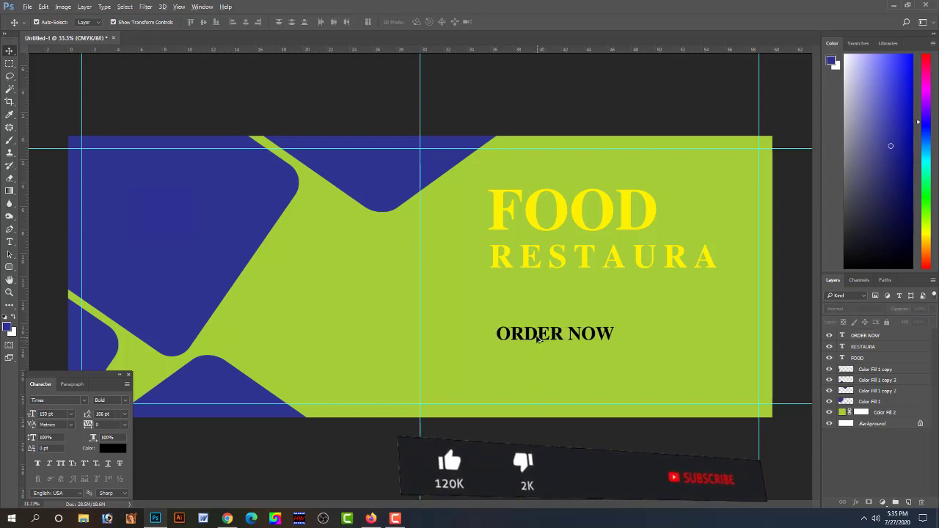
drag(539, 338, 540, 358)
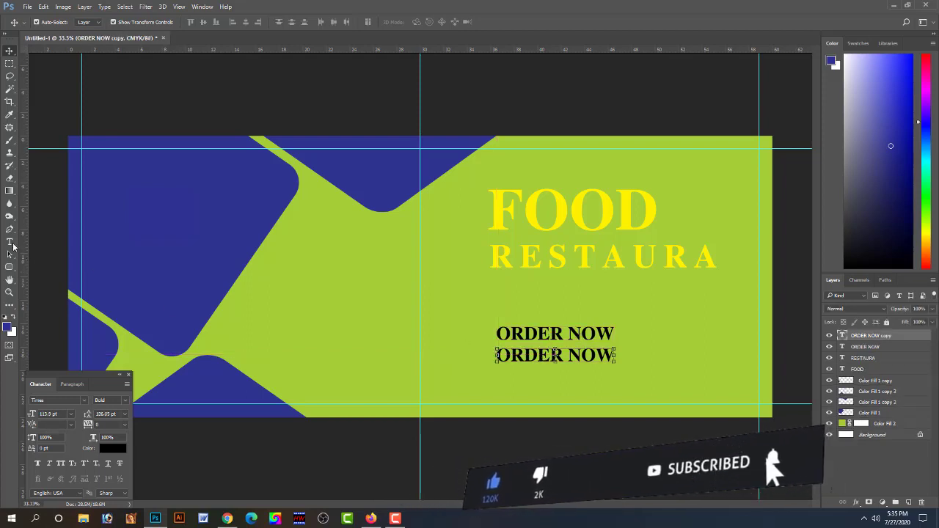
click(11, 243)
click(521, 359)
key(ctrl+a)
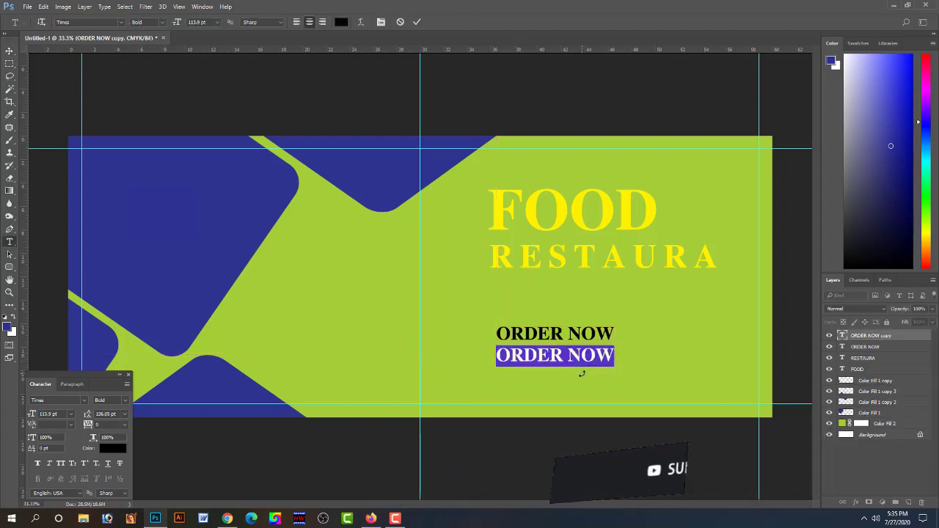
key(BackSpace)
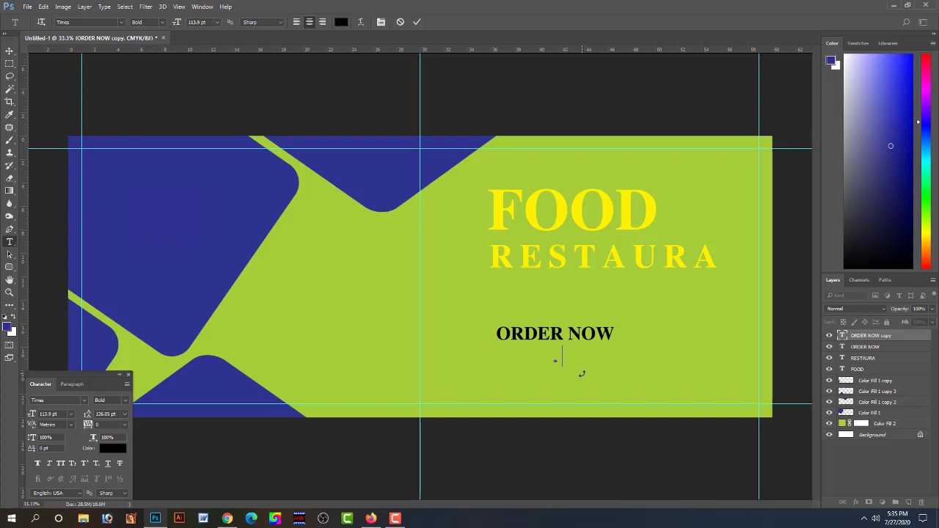
text(000-0)
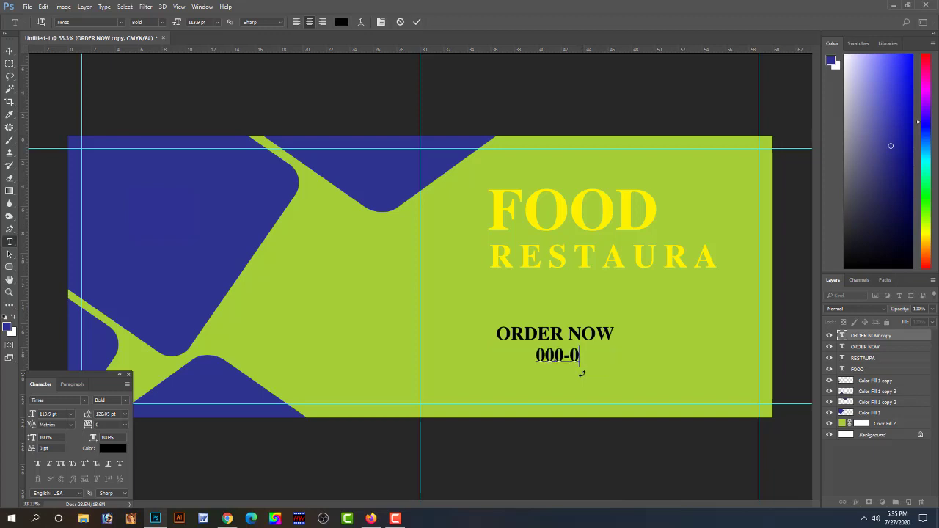
text(00-)
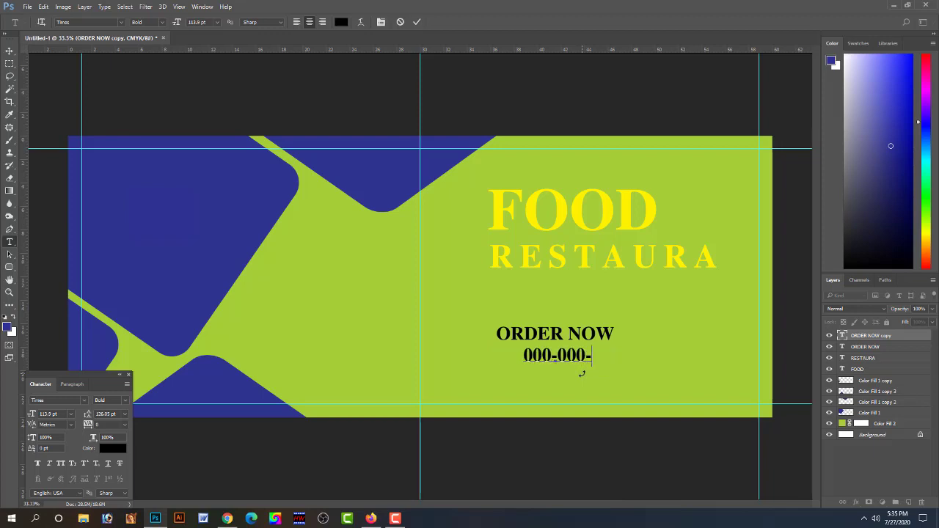
text(0000)
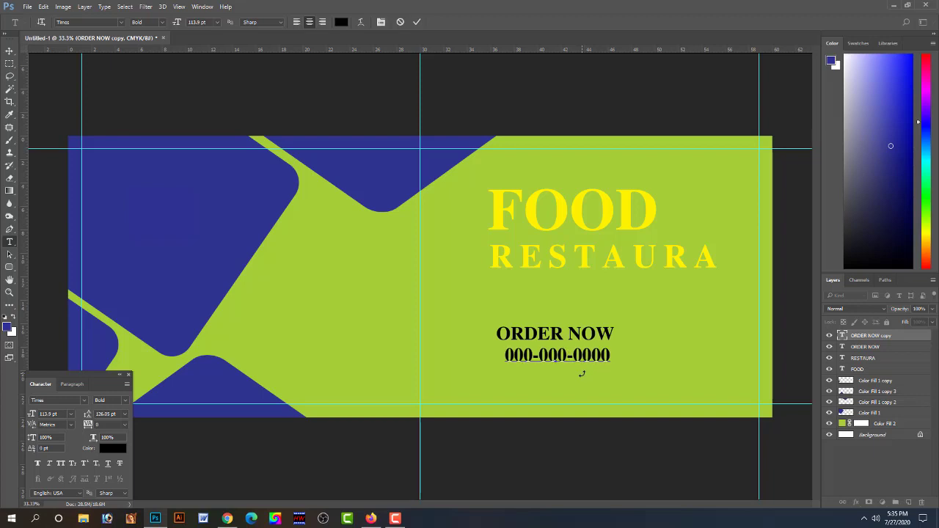
key(ctrl+Return)
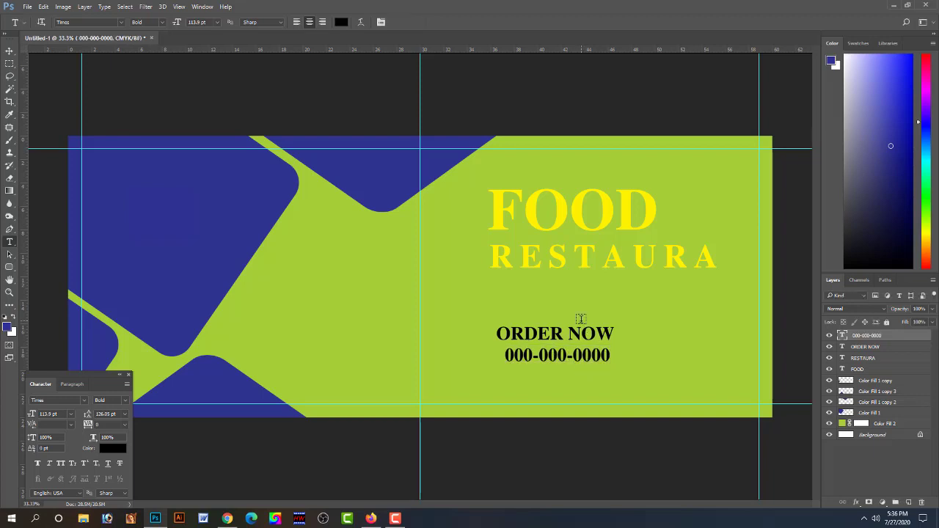
Add the prefix CELL- in front of the phone number
click(510, 352)
text(c)
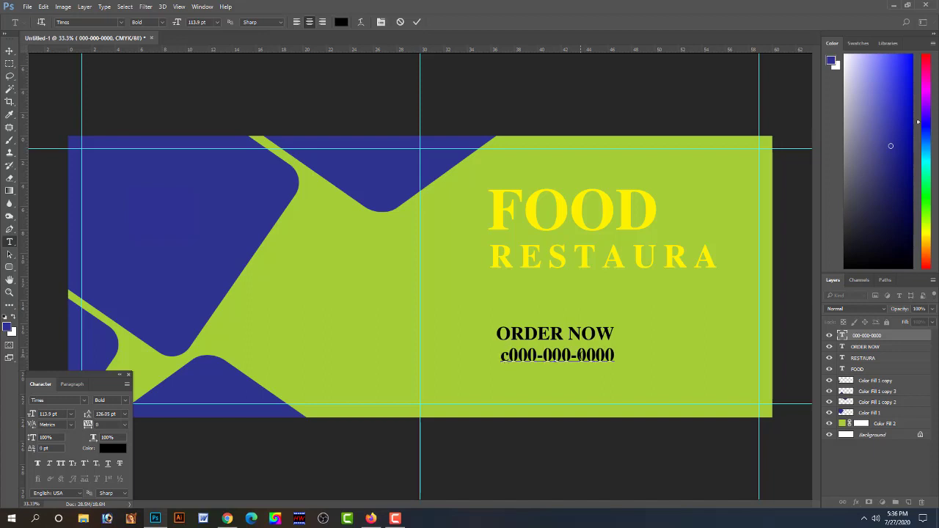
key(BackSpace)
text(CELL)
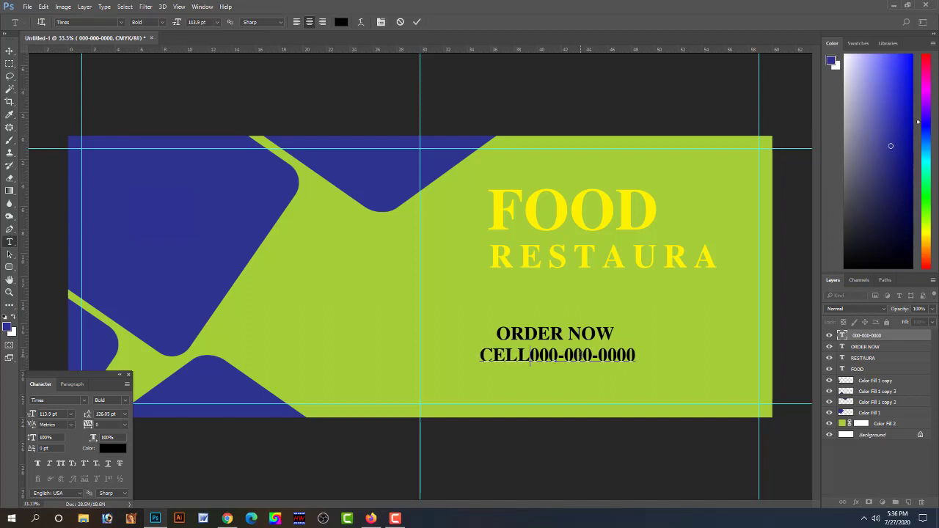
text(-)
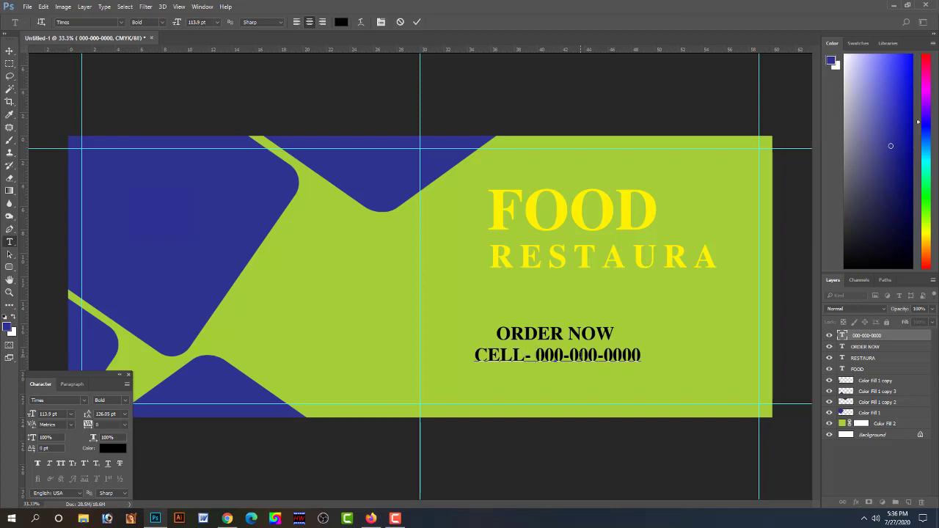
key(ctrl+Return)
click(10, 51)
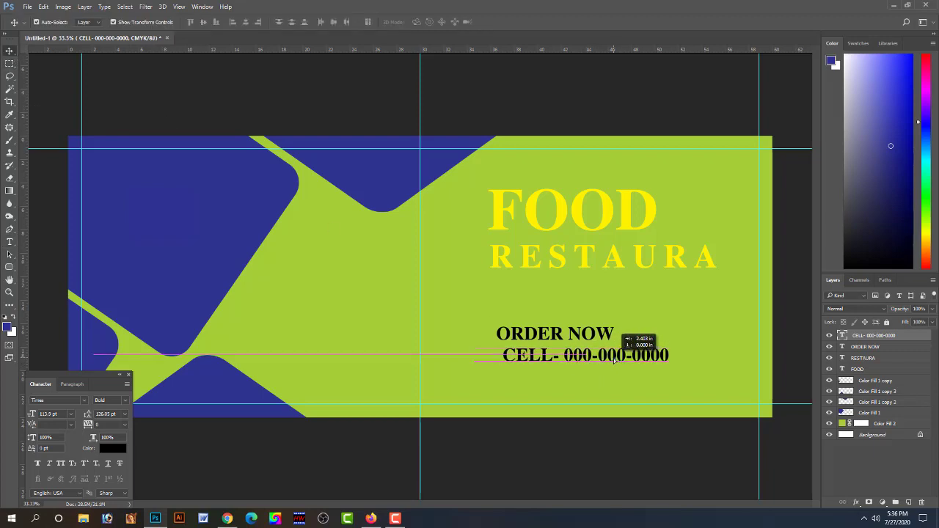
mouse_move(615, 359)
mouse_down()
mouse_move(603, 360)
mouse_move(612, 379)
mouse_up()
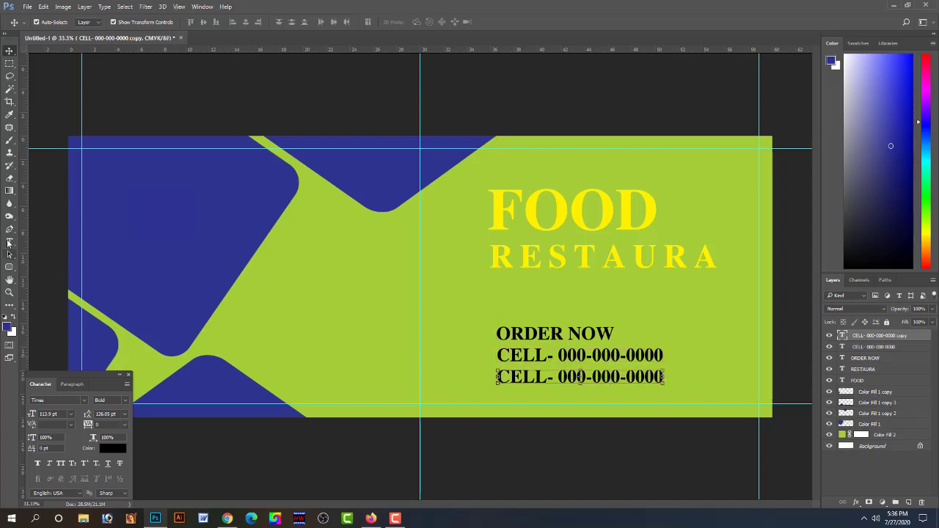
click(9, 242)
triple_click(540, 376)
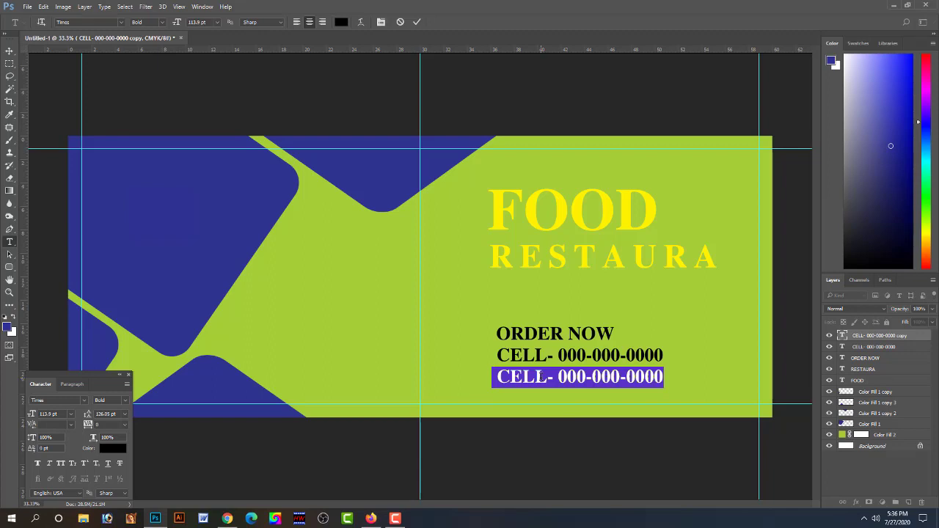
text(WW)
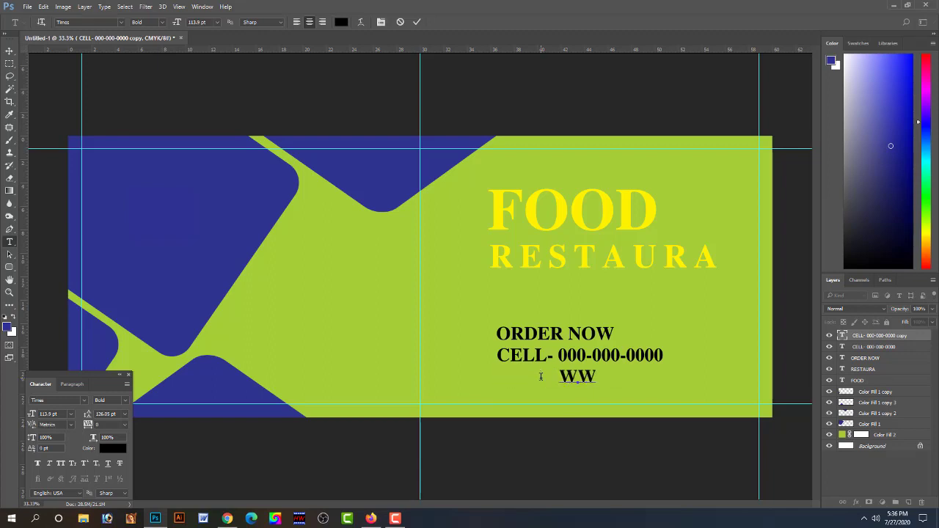
text(W)
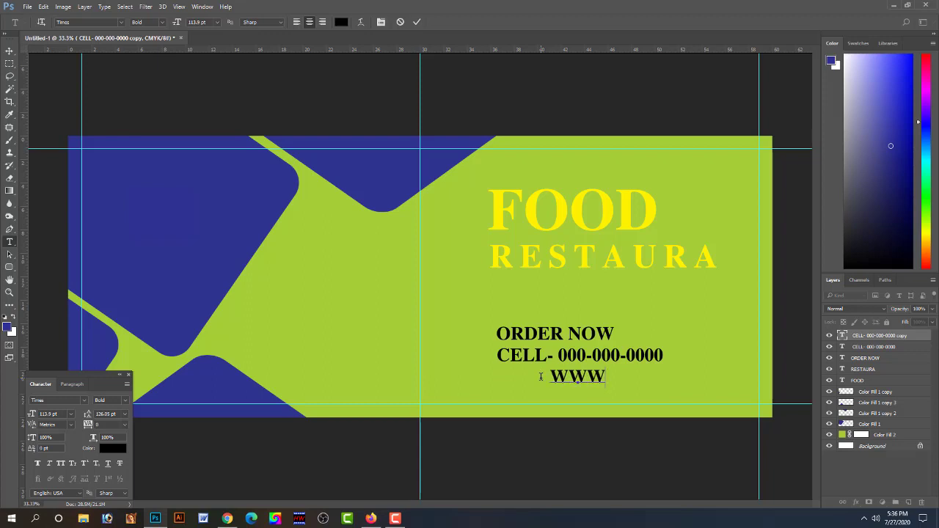
text(.)
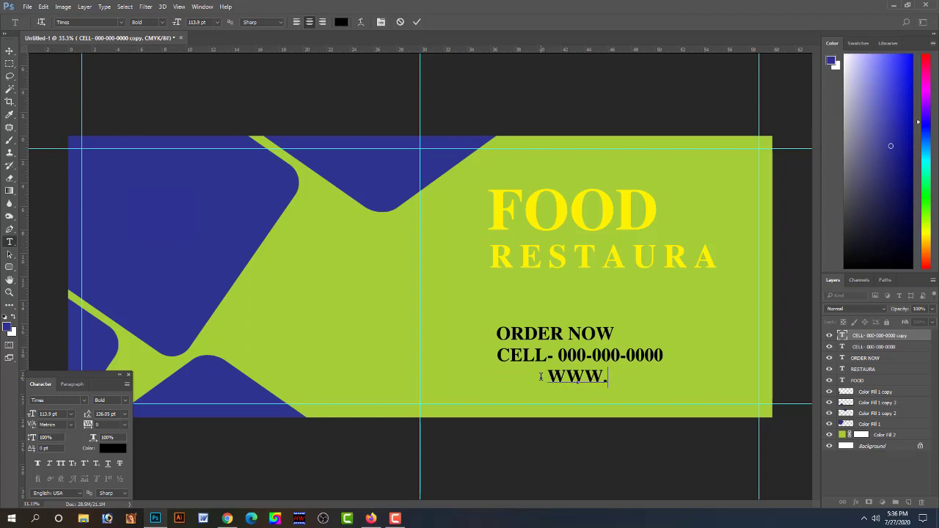
text(WE)
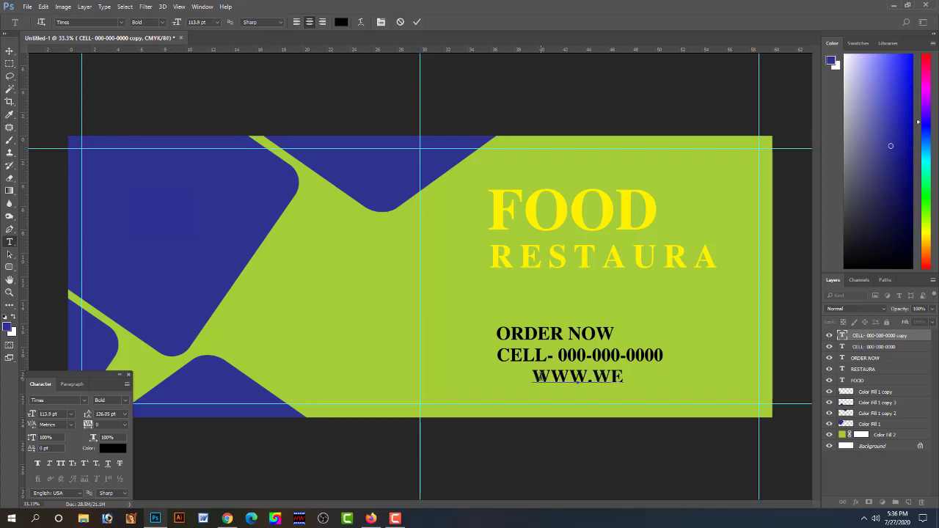
text(BSIT)
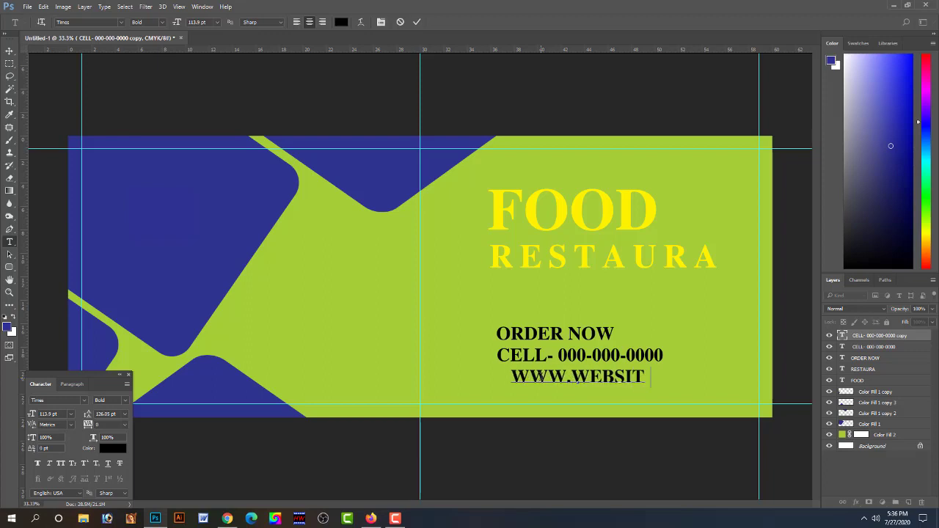
text(E)
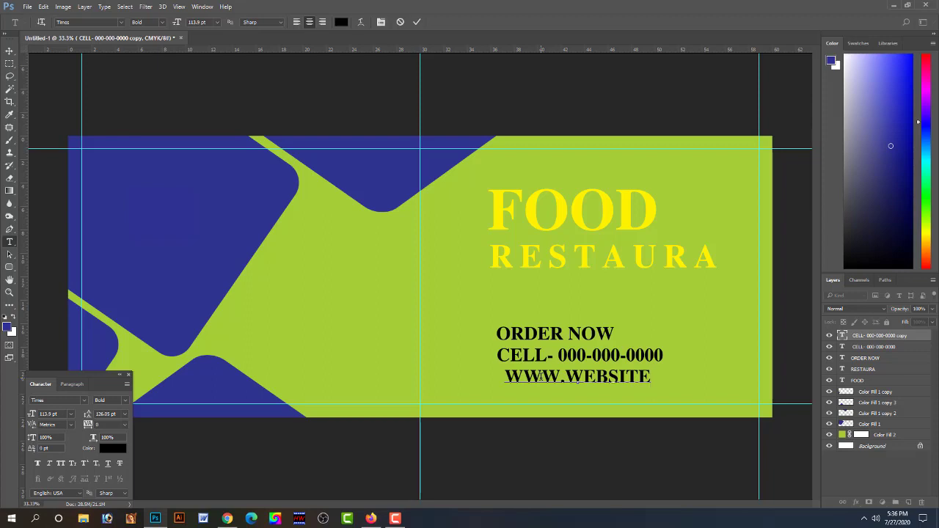
text(NAM)
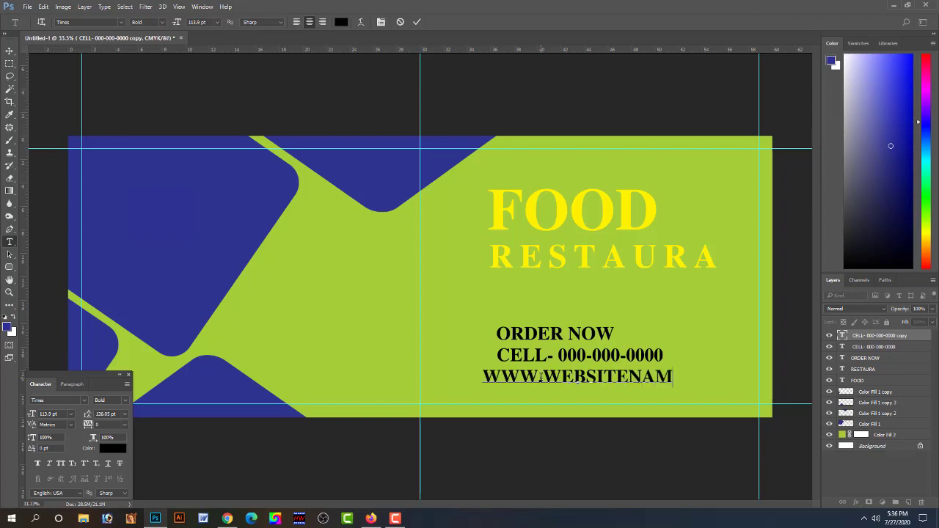
text(E.C)
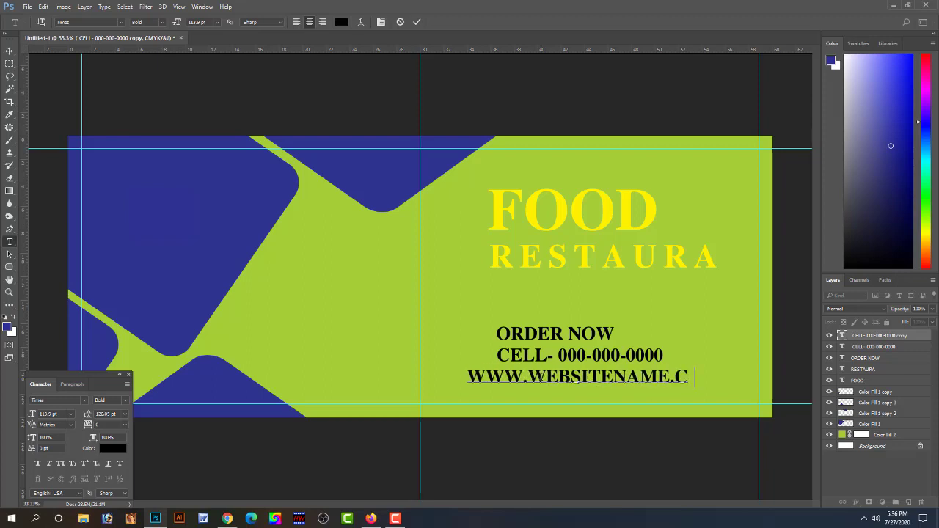
text(OM)
key(ctrl+Return)
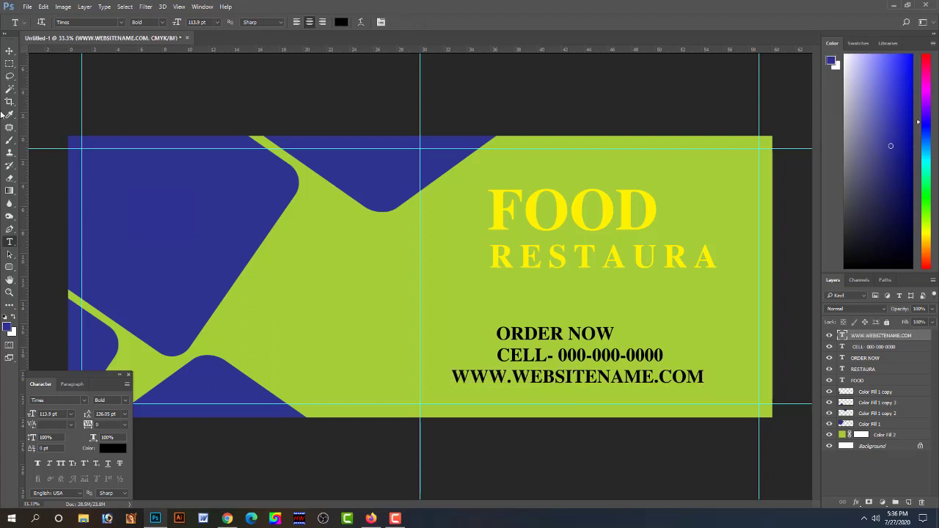
Scale the website text down to about 62% and shift the phone line left
click(9, 50)
key(ctrl+t)
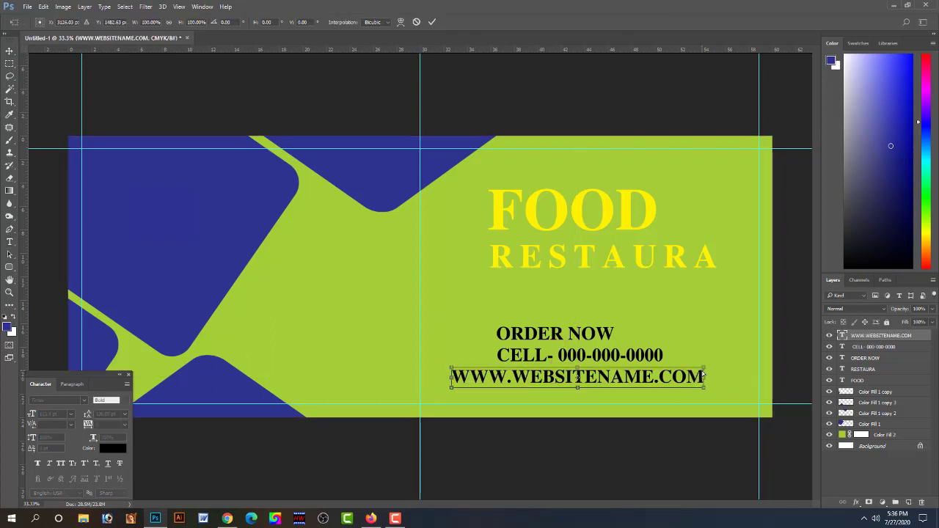
drag(702, 384, 626, 378)
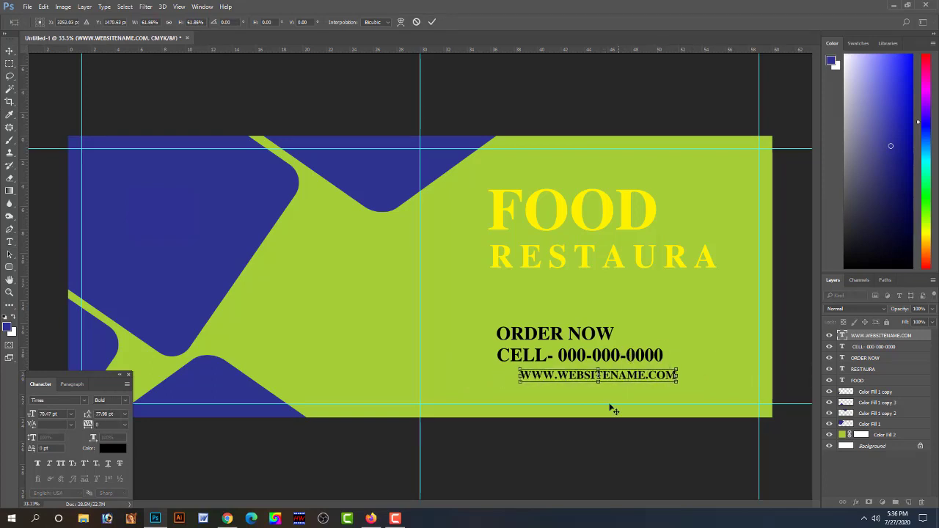
key(Return)
drag(569, 355, 519, 356)
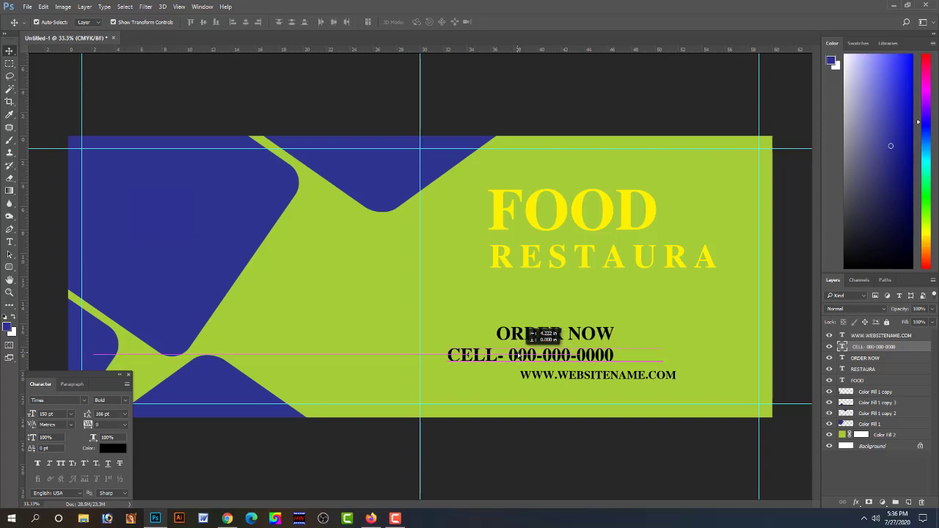
click(9, 242)
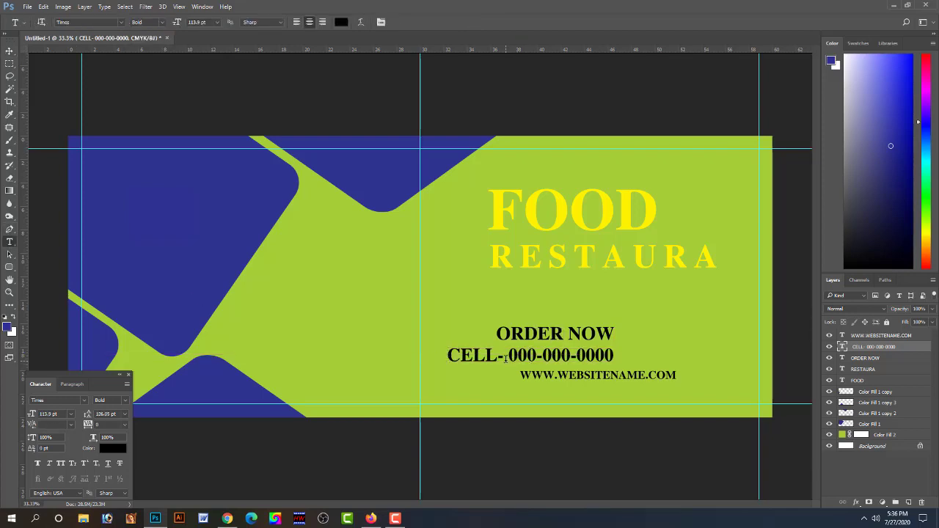
drag(505, 357, 310, 352)
key(BackSpace)
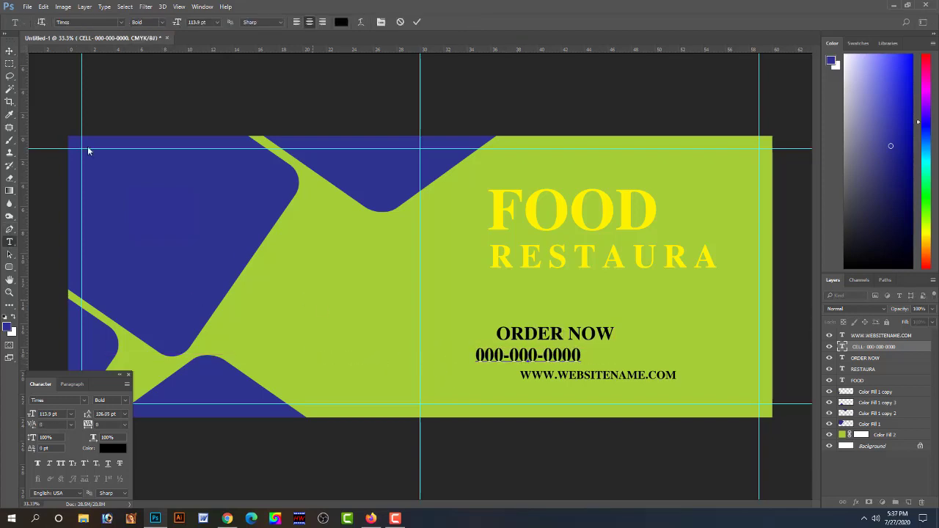
click(10, 50)
mouse_move(577, 364)
mouse_down()
mouse_move(597, 364)
mouse_move(604, 384)
mouse_up()
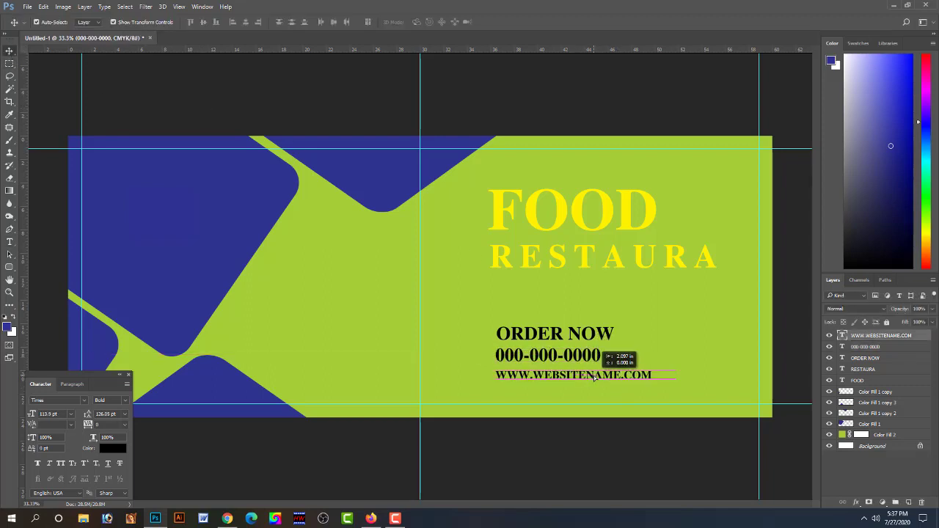
Left-align the ORDER NOW, phone and website lines and space them evenly
shift+click(560, 341)
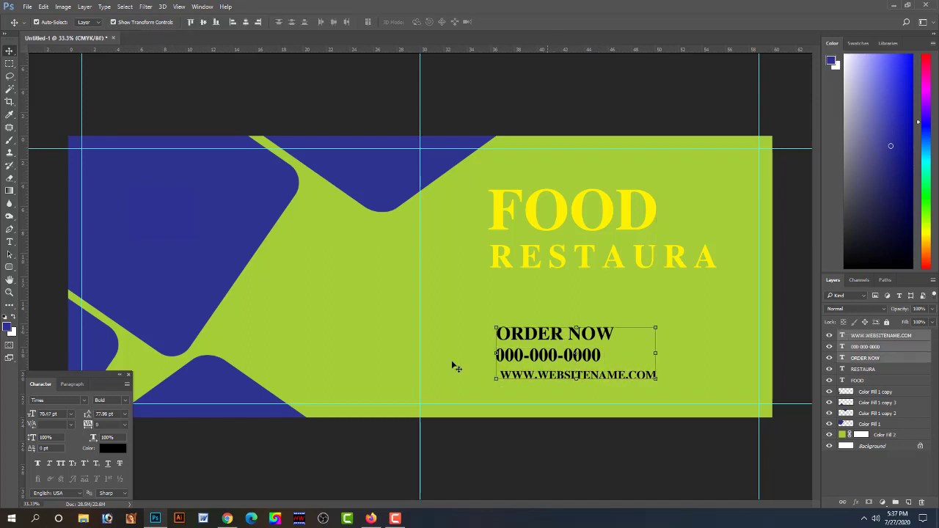
click(291, 23)
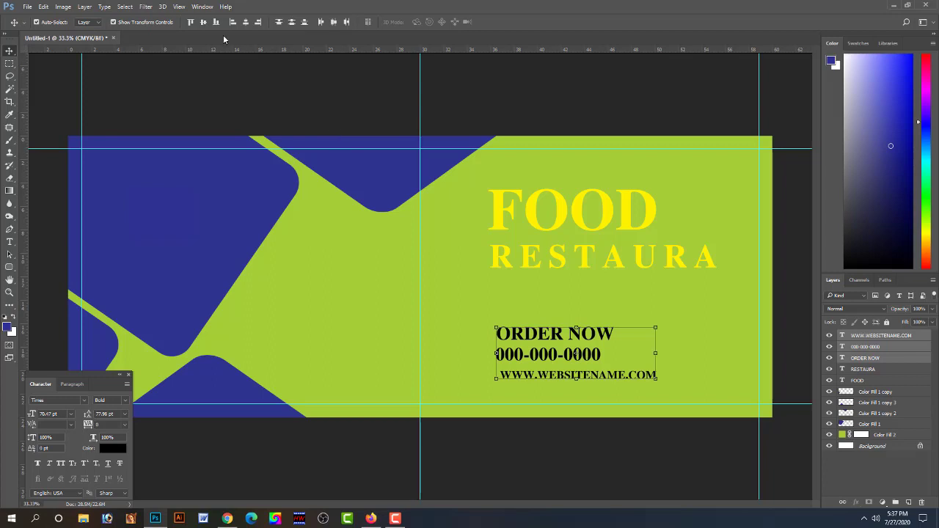
click(232, 23)
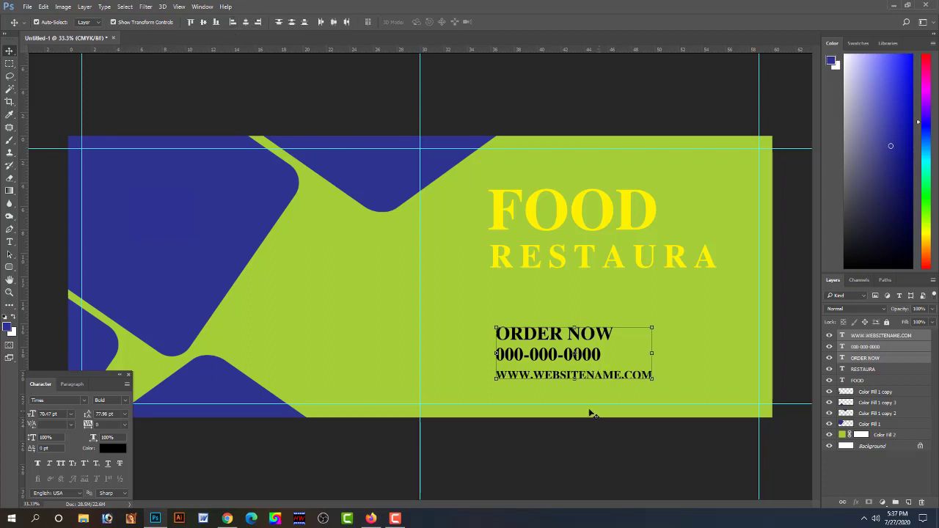
click(567, 452)
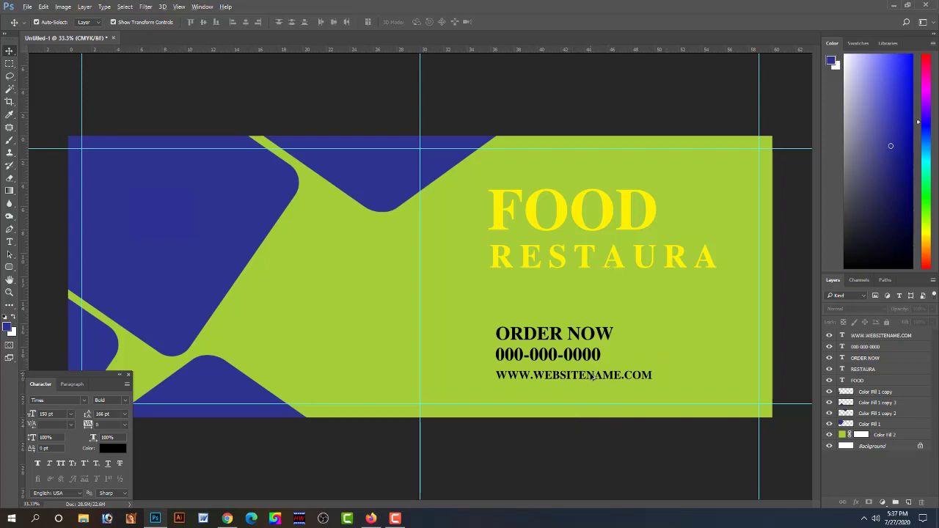
Enlarge the top navy shape and shift it slightly right
click(447, 162)
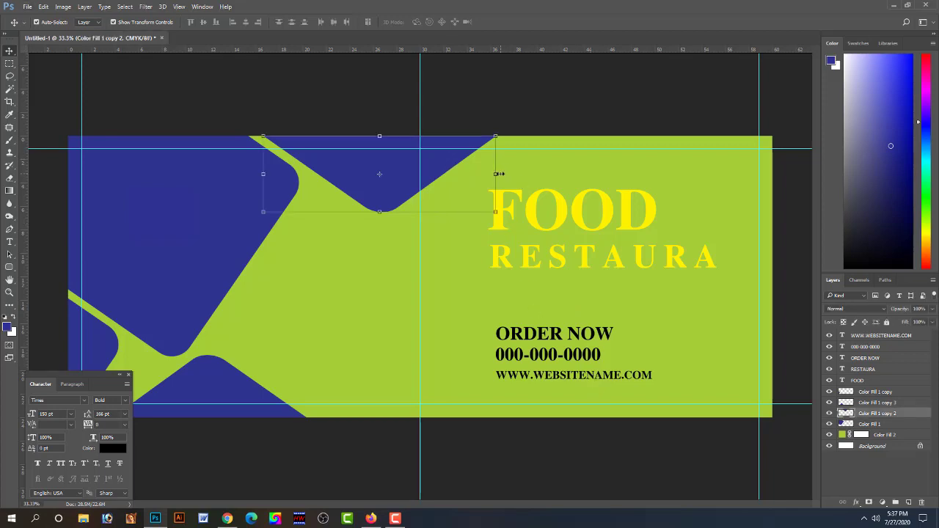
drag(496, 174, 498, 174)
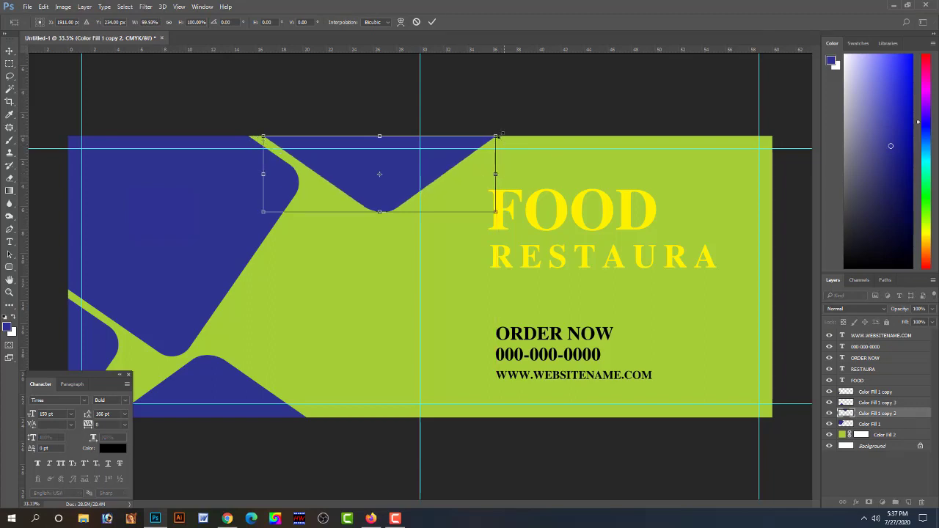
drag(497, 135, 513, 130)
drag(458, 164, 478, 168)
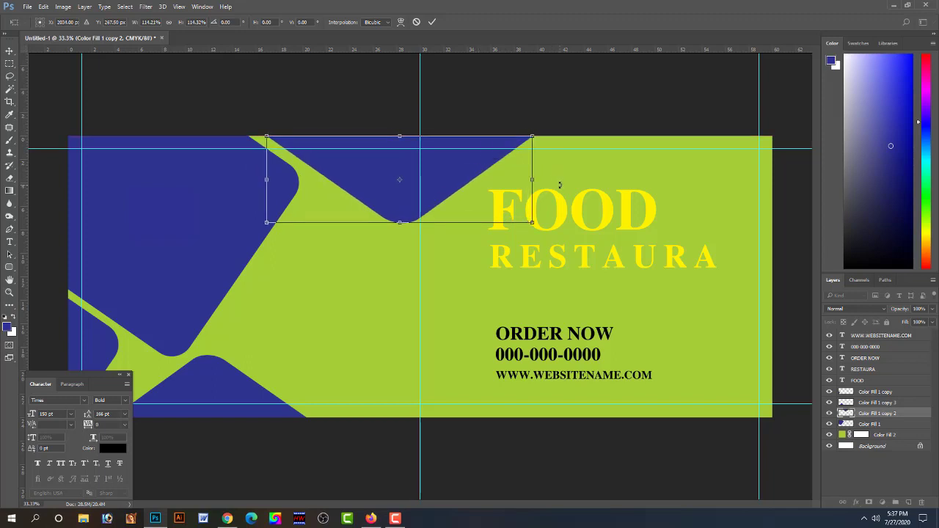
key(Return)
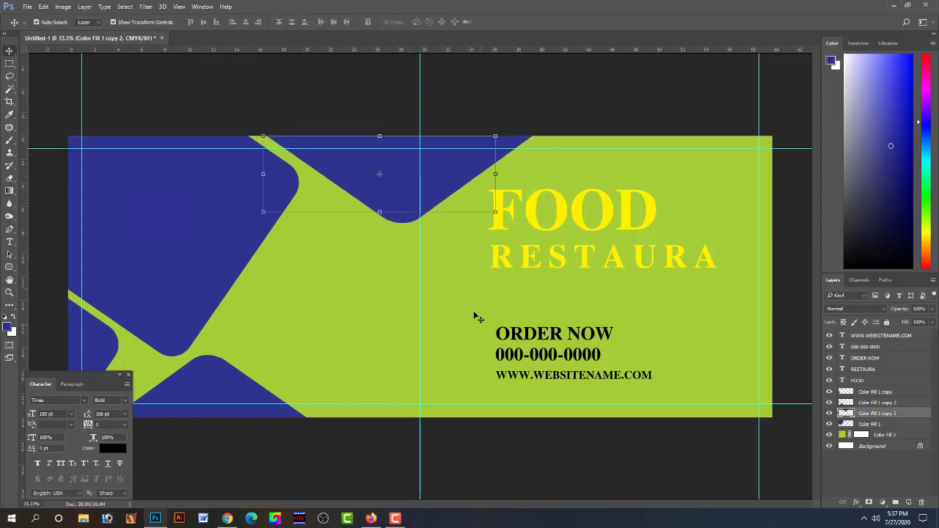
click(364, 104)
Nudge the top navy shape up flush with the banner's top edge, then open a new browser tab
click(469, 168)
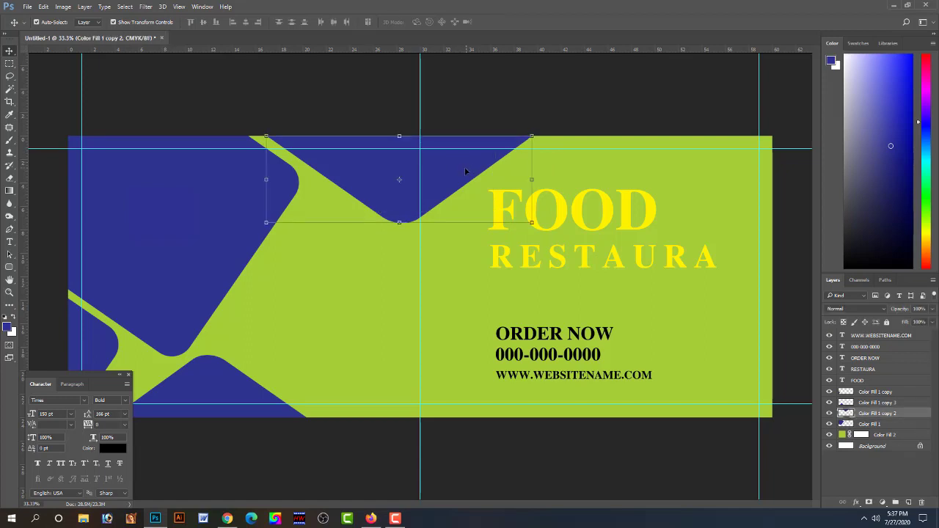
key(Up)
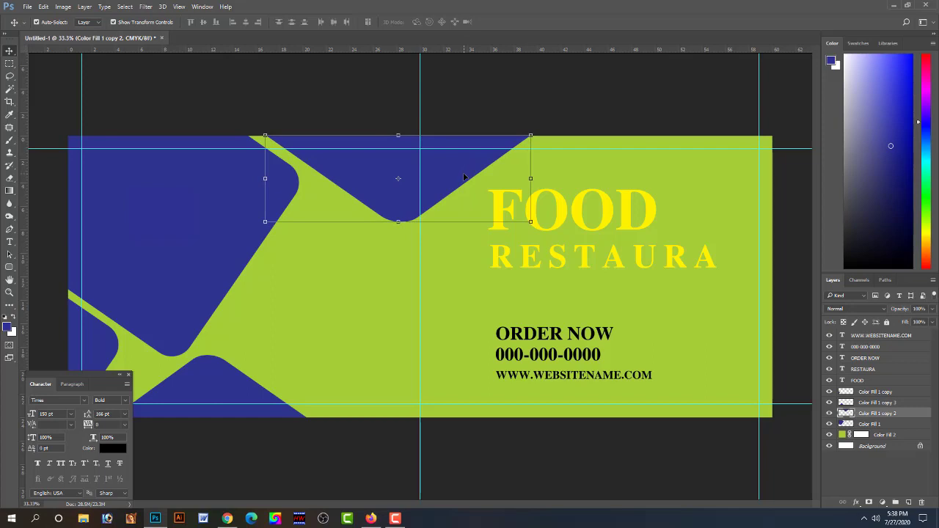
click(251, 93)
click(453, 177)
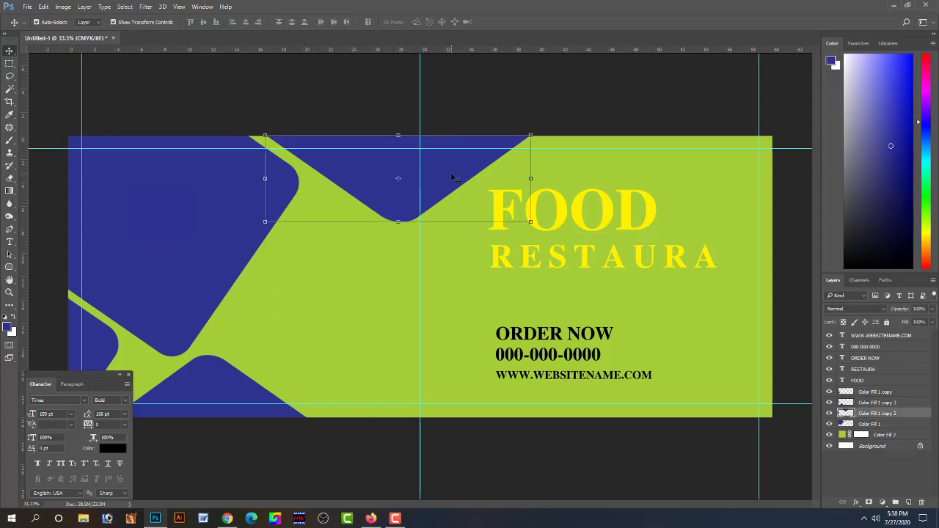
click(302, 94)
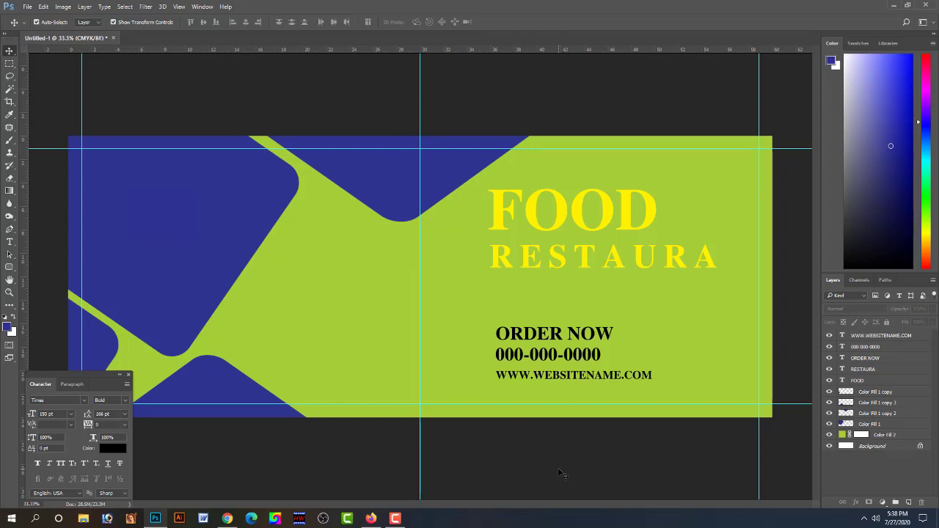
click(563, 379)
click(525, 451)
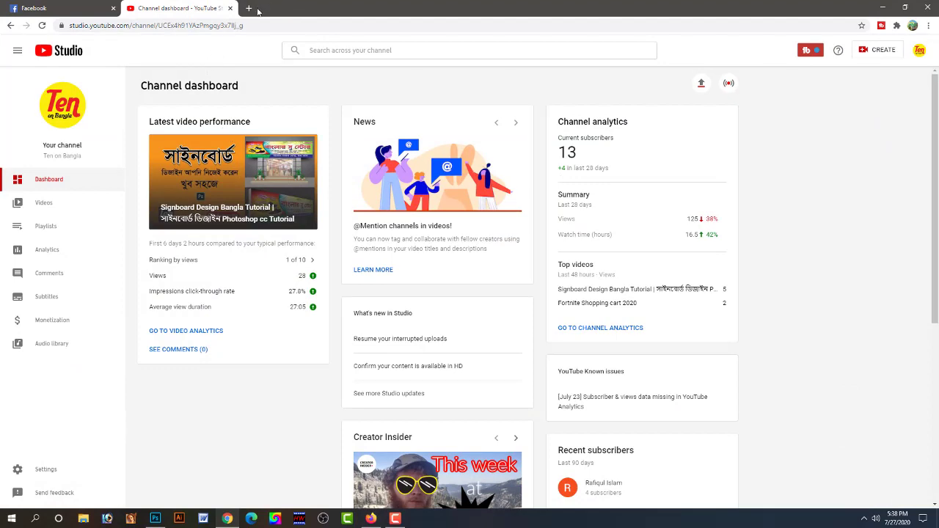
click(249, 9)
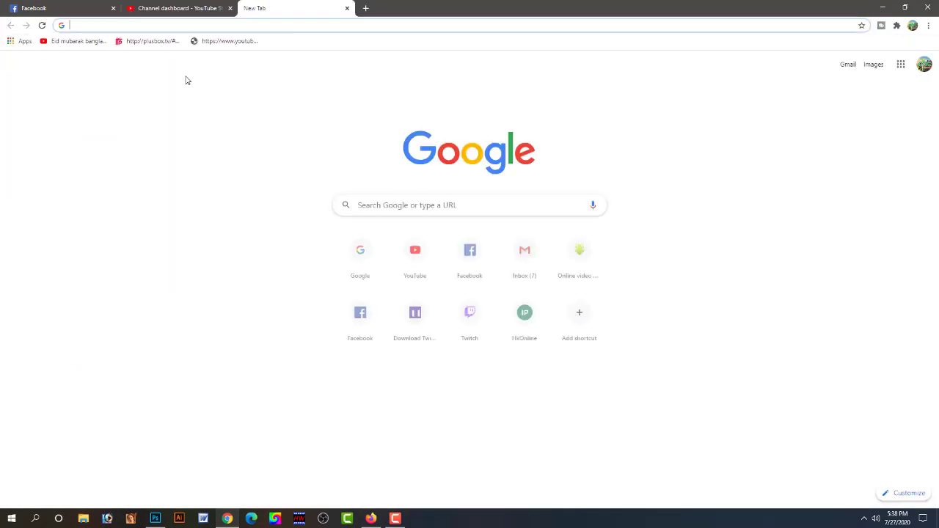
Search Google for 'cell icon' and show the image results
text(HP)
key(BackSpace)
key(BackSpace)
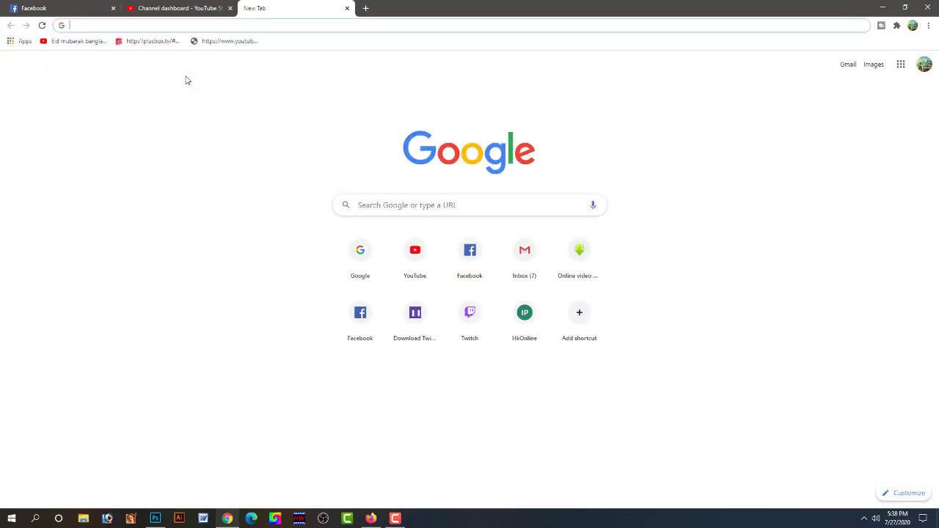
text(bn)
key(BackSpace)
key(BackSpace)
text(go)
key(Return)
text(C)
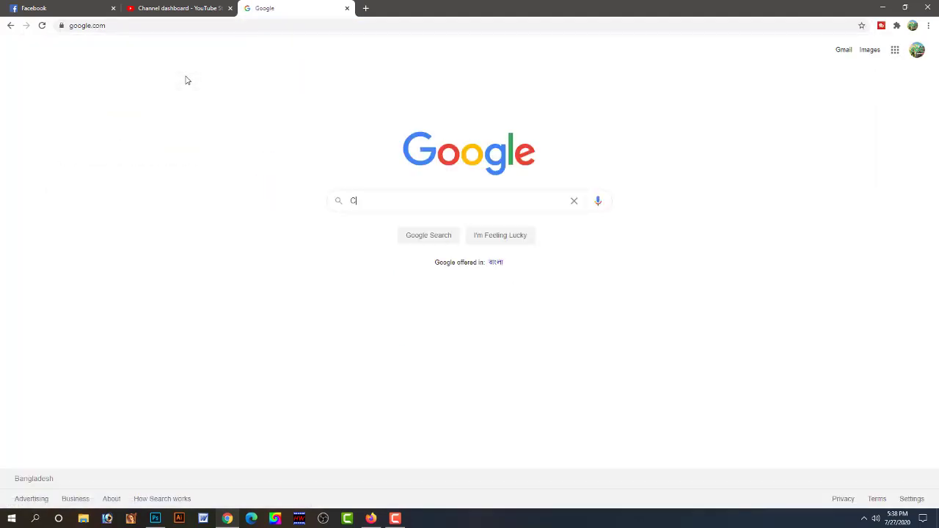
text(ELL )
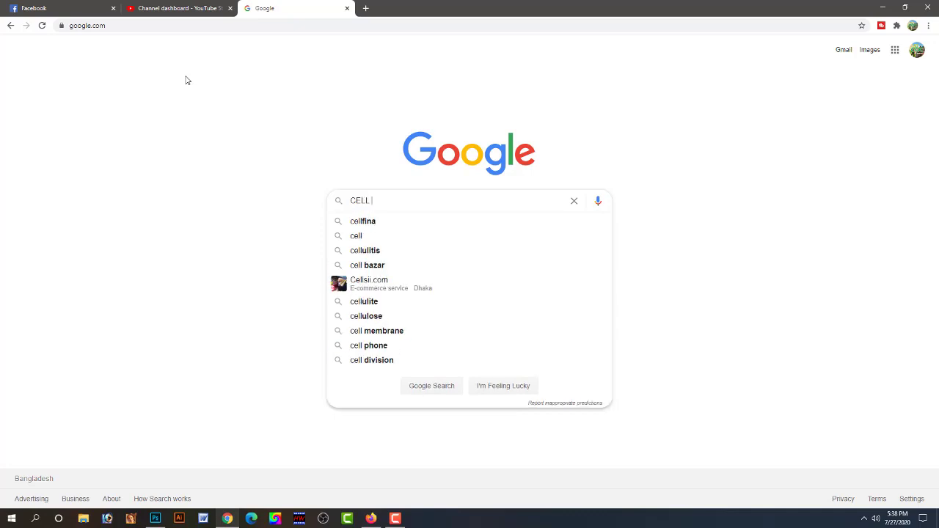
text(I)
key(Down)
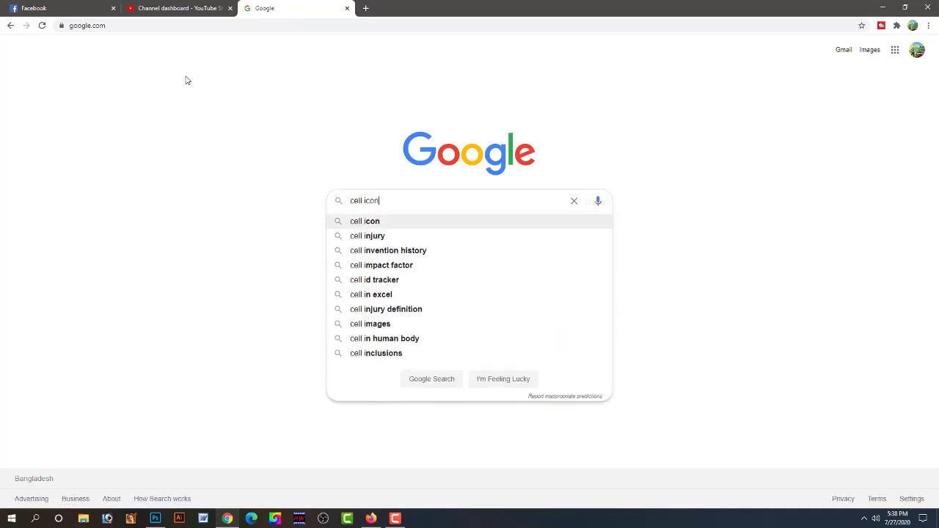
key(Return)
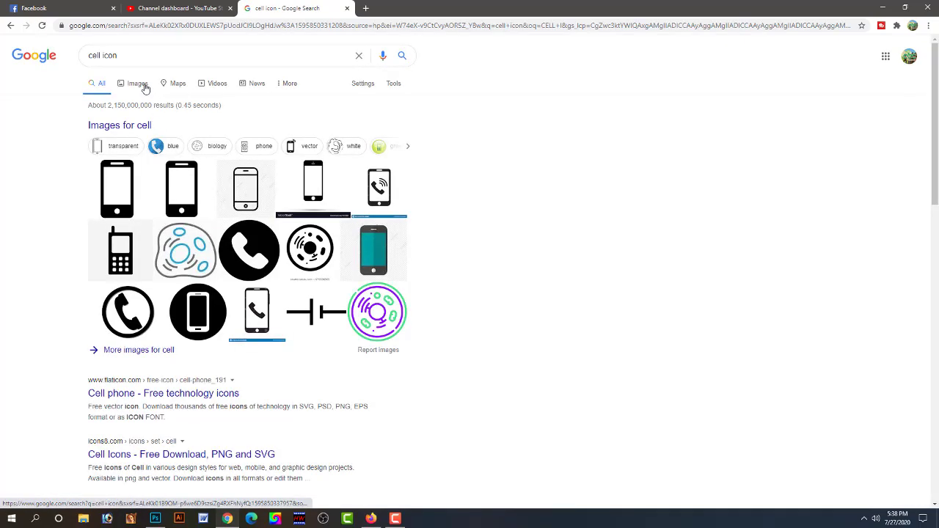
click(144, 85)
mouse_move(419, 296)
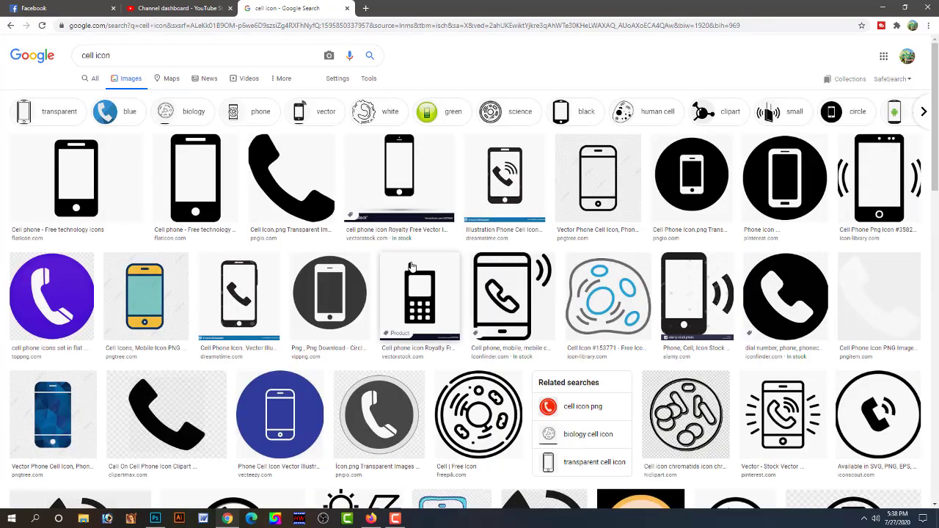
Copy a black phone-with-sound-waves icon from the image results
scroll(414, 264, down, 2)
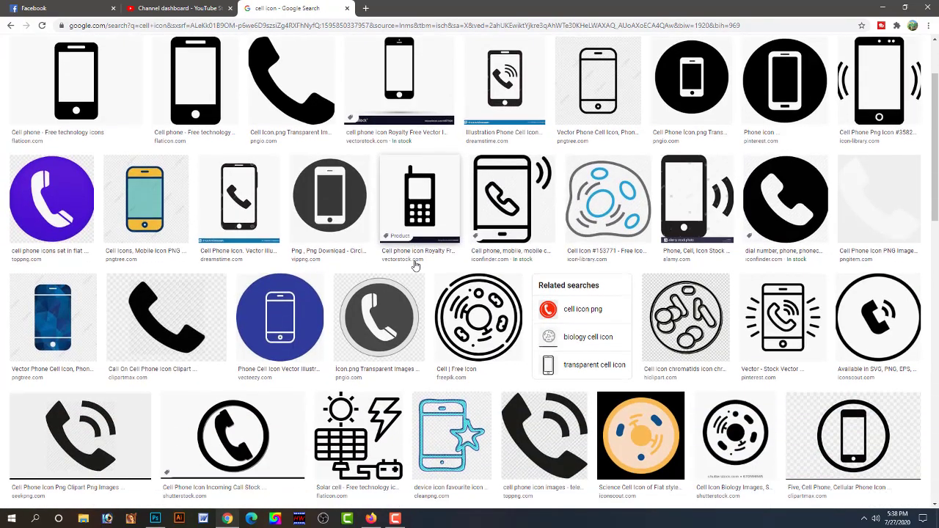
scroll(415, 264, down, 1)
scroll(220, 293, down, 2)
click(103, 310)
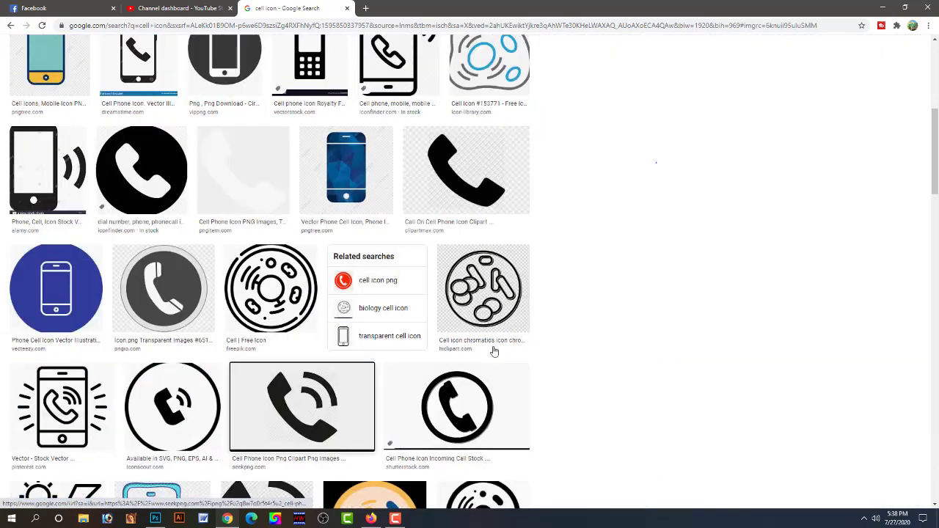
scroll(588, 359, down, 2)
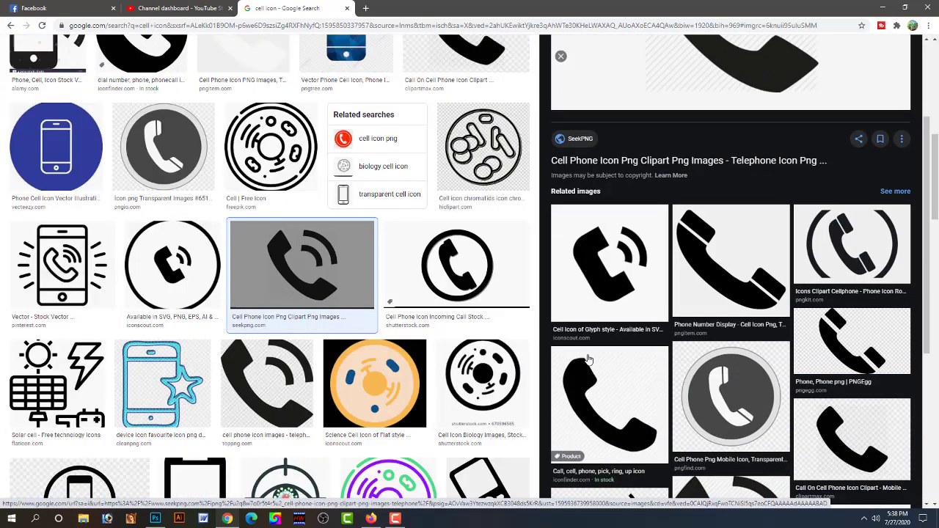
scroll(588, 358, down, 2)
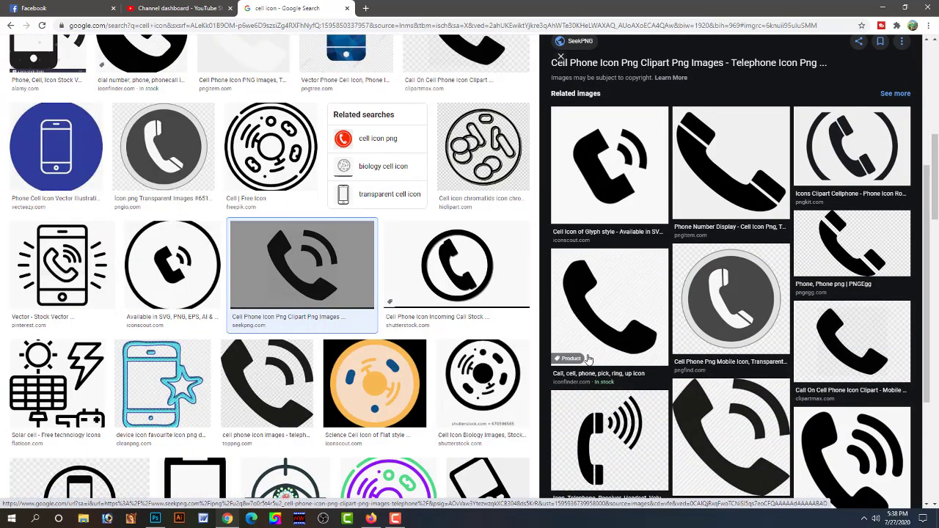
scroll(588, 358, down, 2)
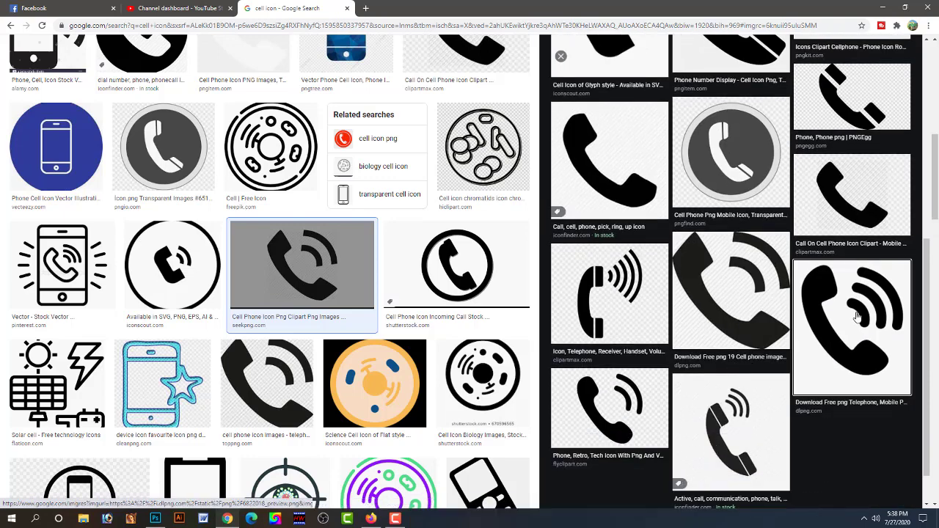
click(675, 309)
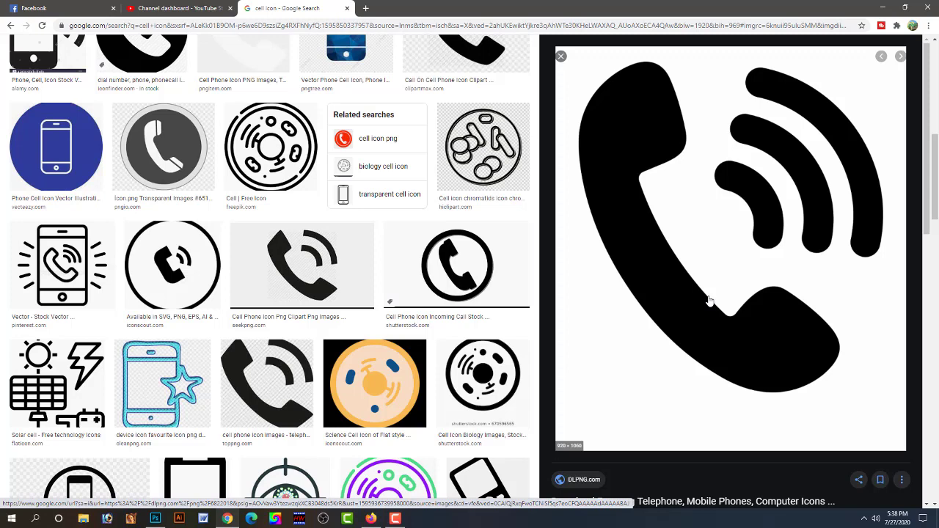
right_click(697, 316)
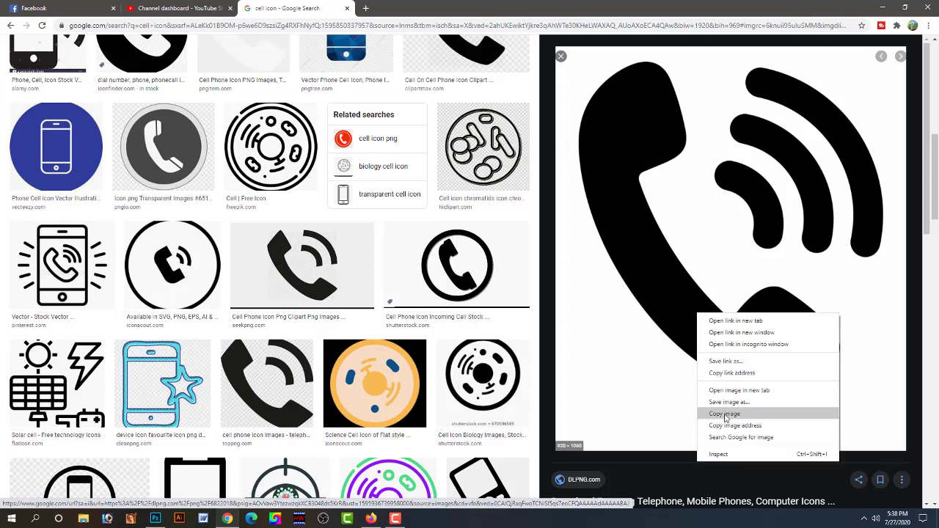
click(734, 421)
click(154, 518)
Paste the phone icon and delete its white background with the Magic Wand
key(ctrl+v)
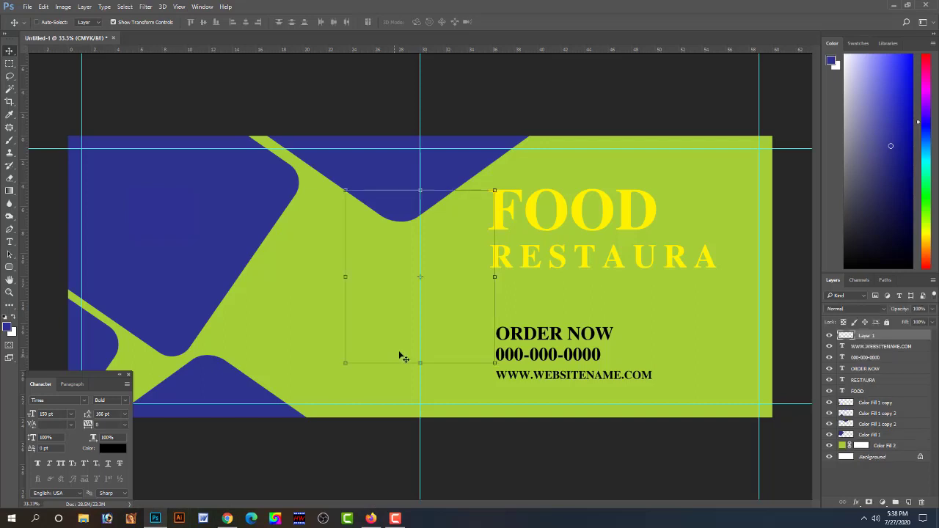
click(9, 88)
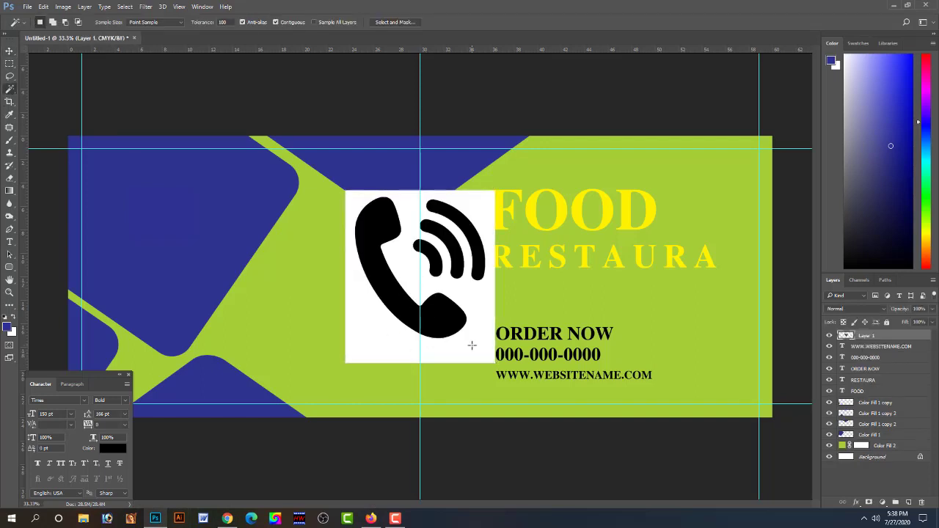
click(472, 345)
key(Delete)
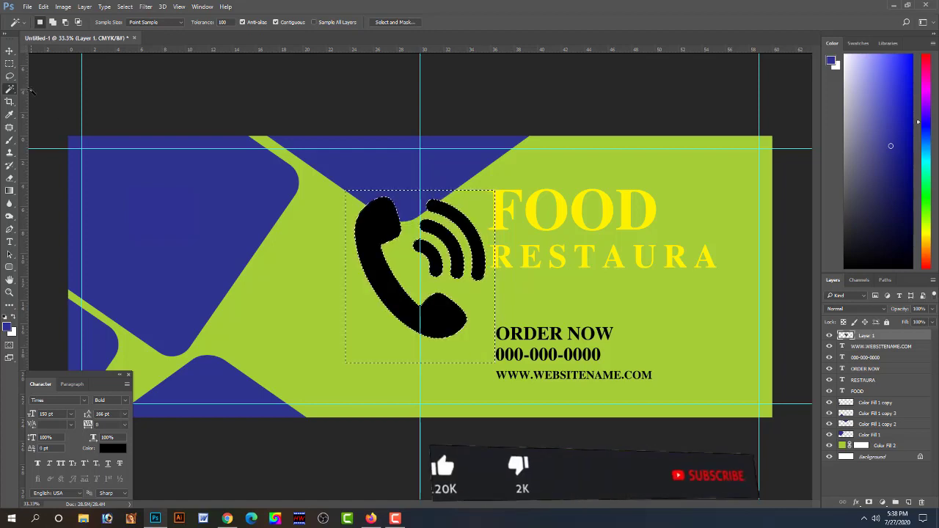
key(ctrl+d)
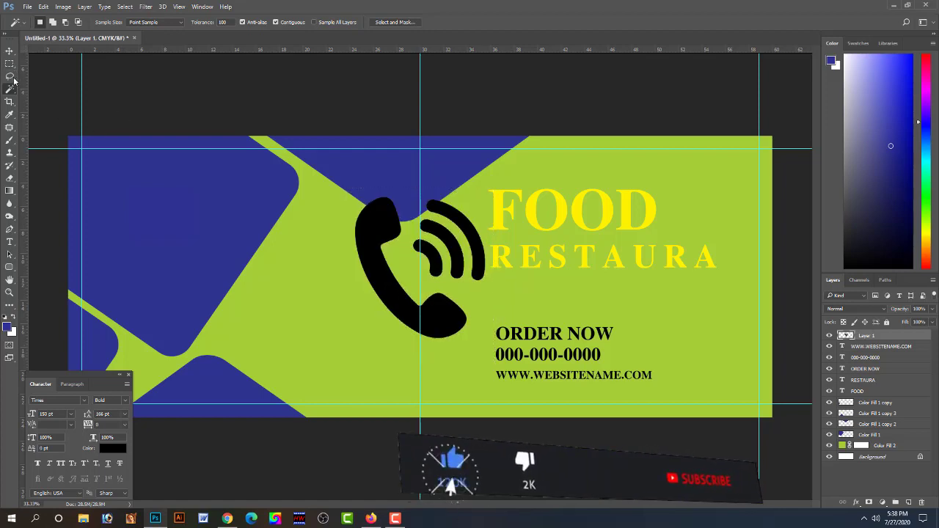
Scale the phone icon down to a small icon near the banner centre
key(v)
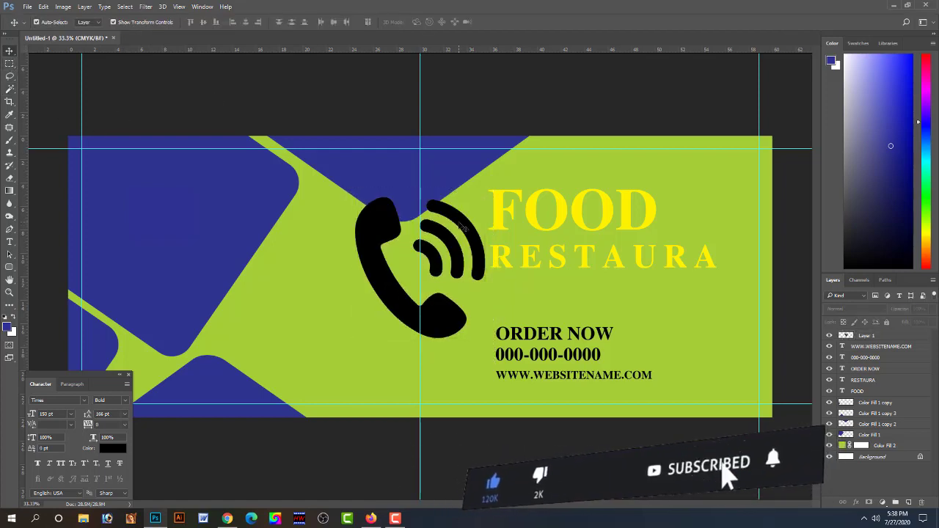
key(ctrl+t)
drag(486, 267, 429, 273)
key(Return)
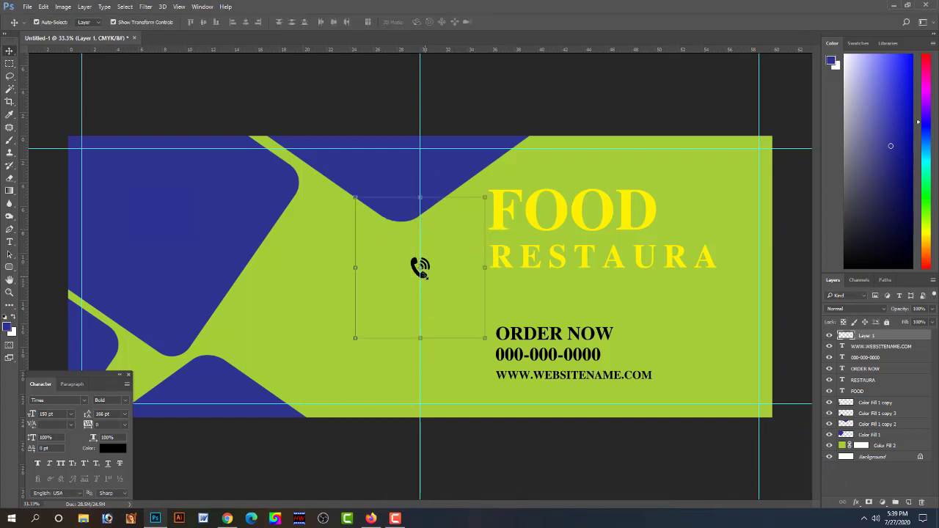
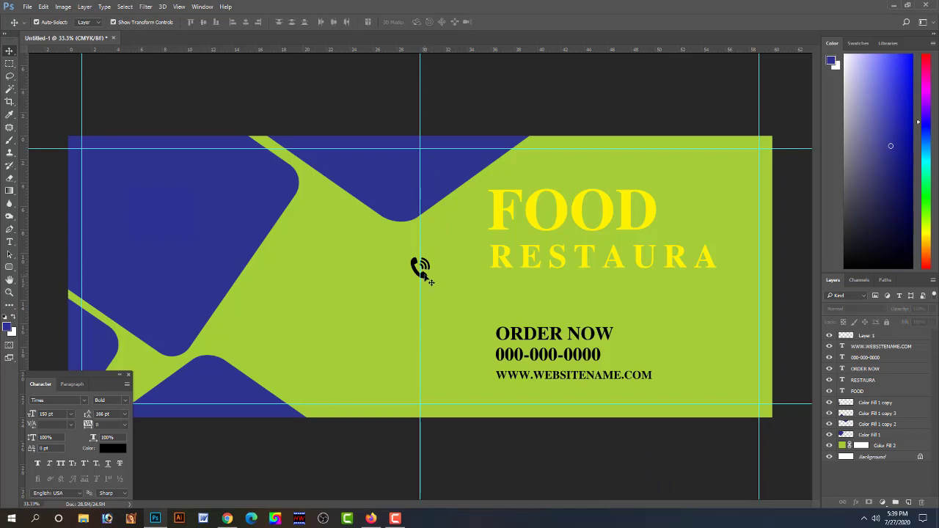
mouse_move(424, 271)
mouse_down()
mouse_move(488, 358)
mouse_move(489, 342)
mouse_up()
key(ctrl+t)
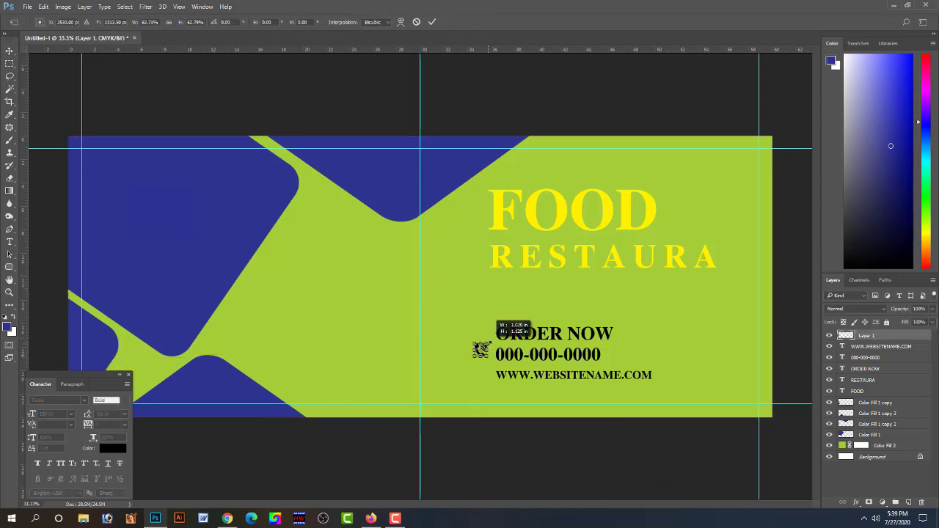
key(Return)
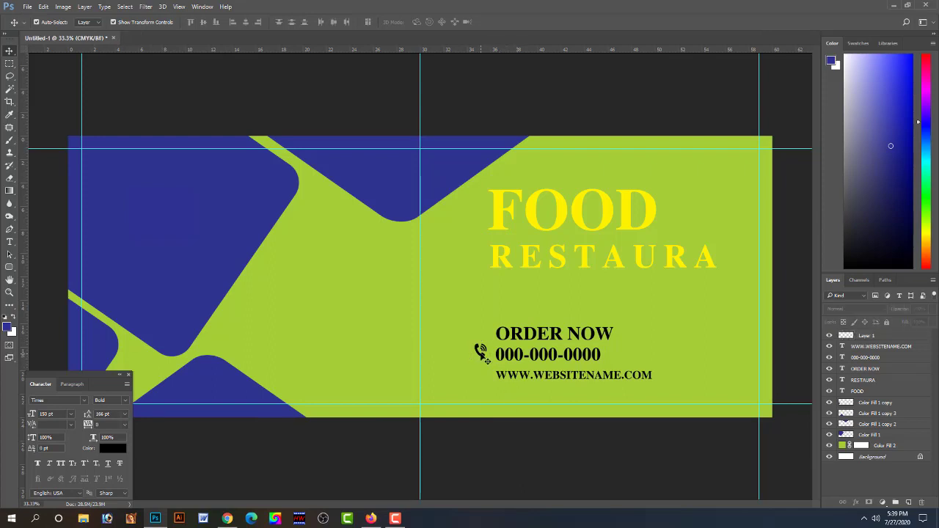
drag(487, 360, 447, 344)
scroll(536, 353, up, 2)
key(ctrl+t)
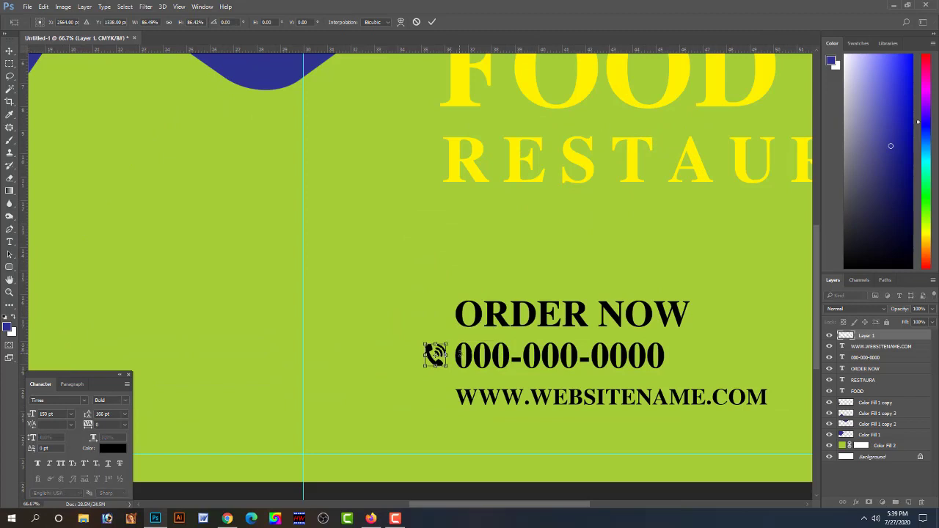
key(Return)
key(ctrl+t)
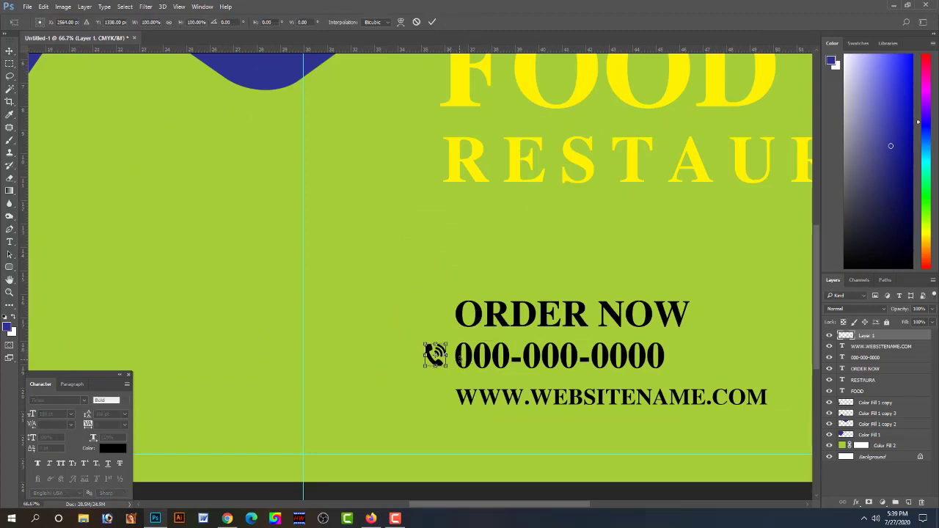
key(Return)
drag(494, 360, 522, 360)
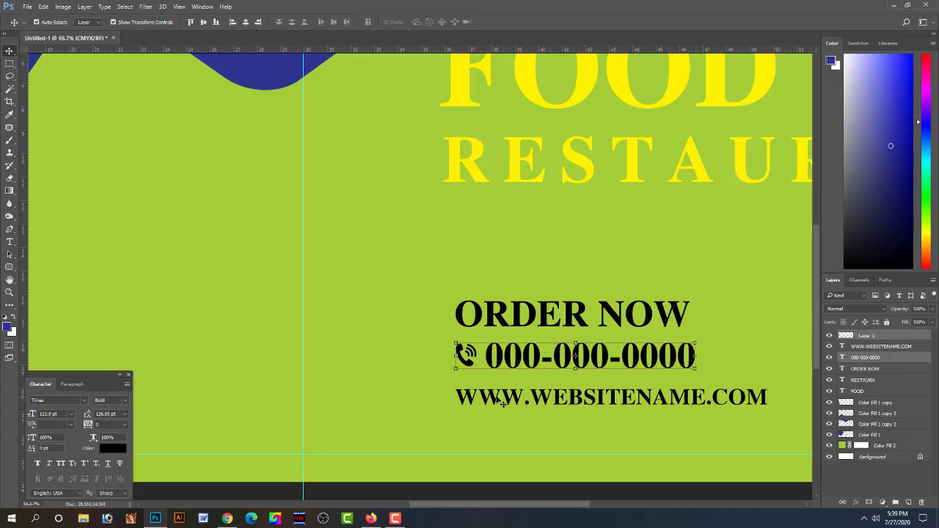
drag(503, 398, 534, 397)
Search Google Images for web icons
click(228, 517)
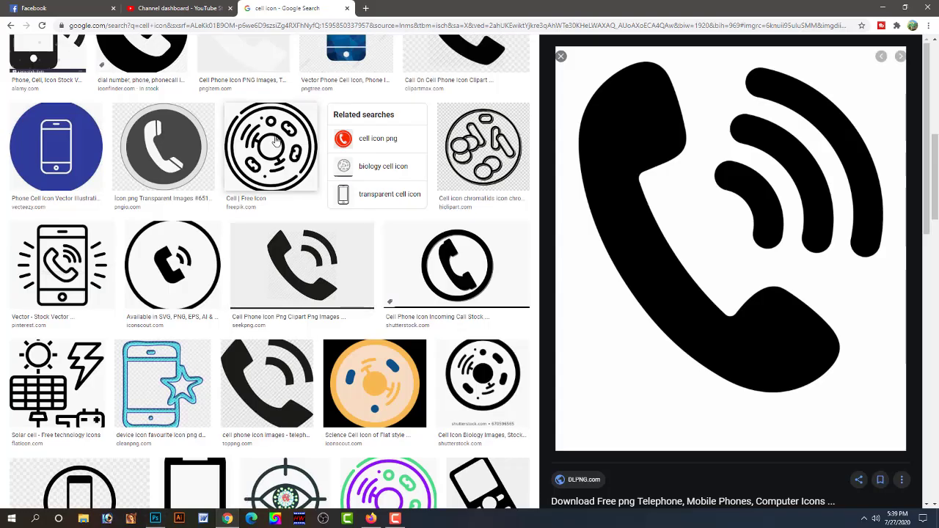
scroll(145, 220, up, 5)
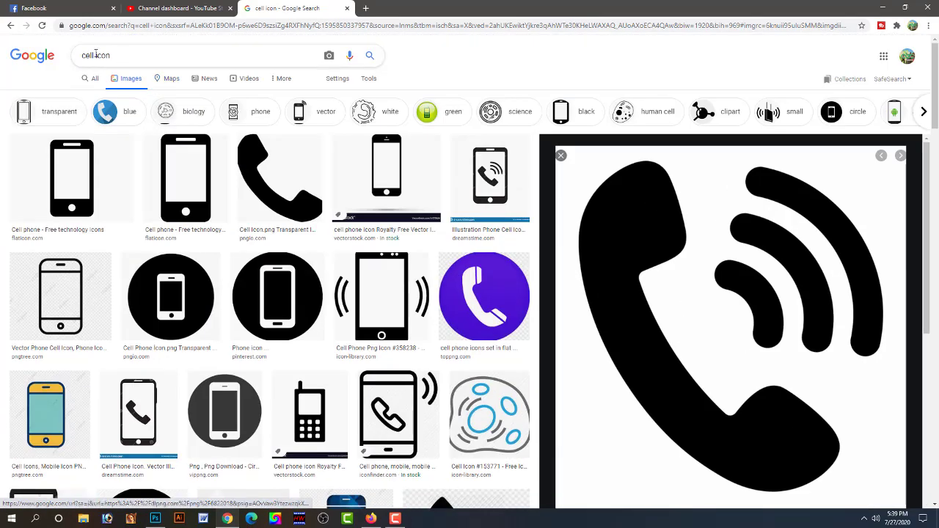
click(95, 55)
key(BackSpace)
key(BackSpace)
key(BackSpace)
text(wab)
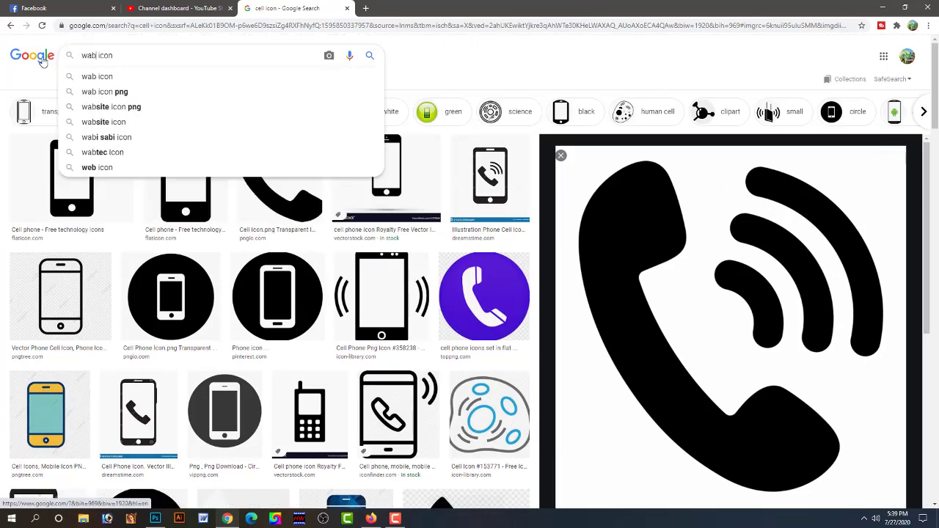
key(Return)
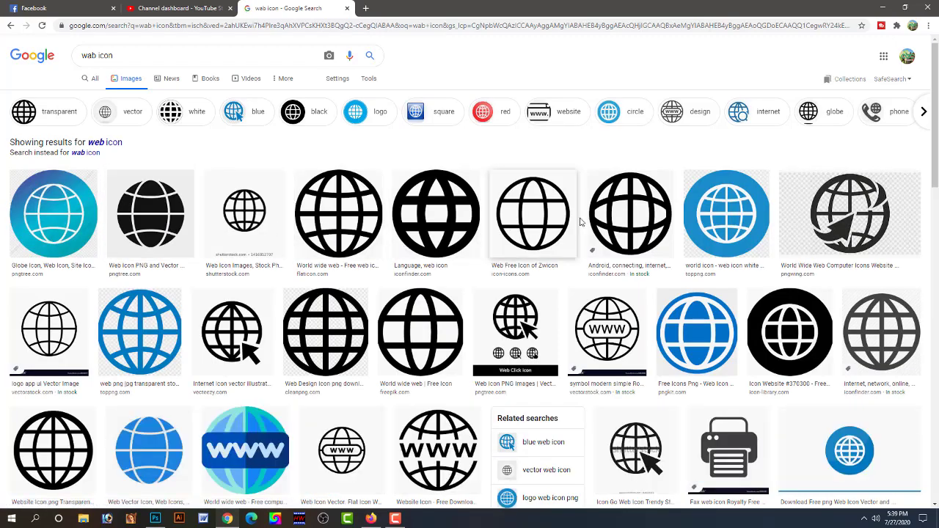
Copy the black globe-with-arrow icon image from the results
click(258, 220)
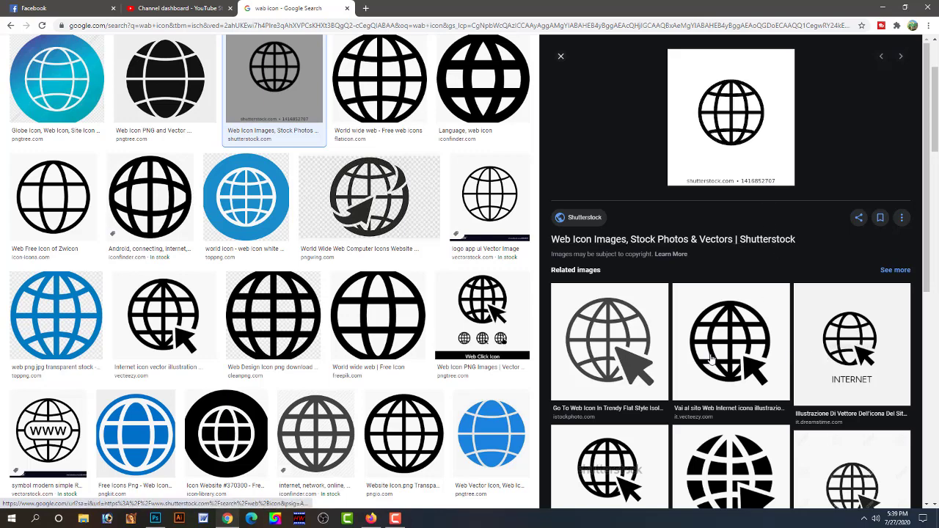
click(729, 344)
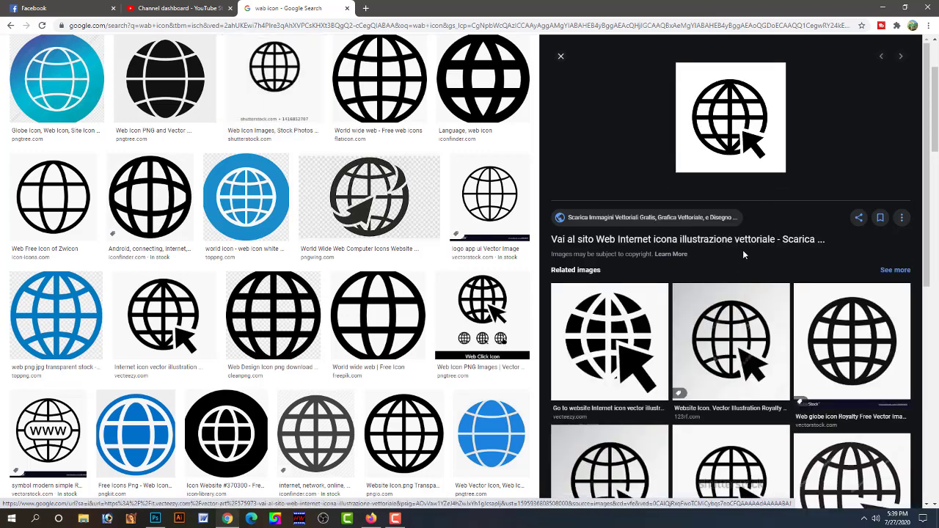
right_click(724, 133)
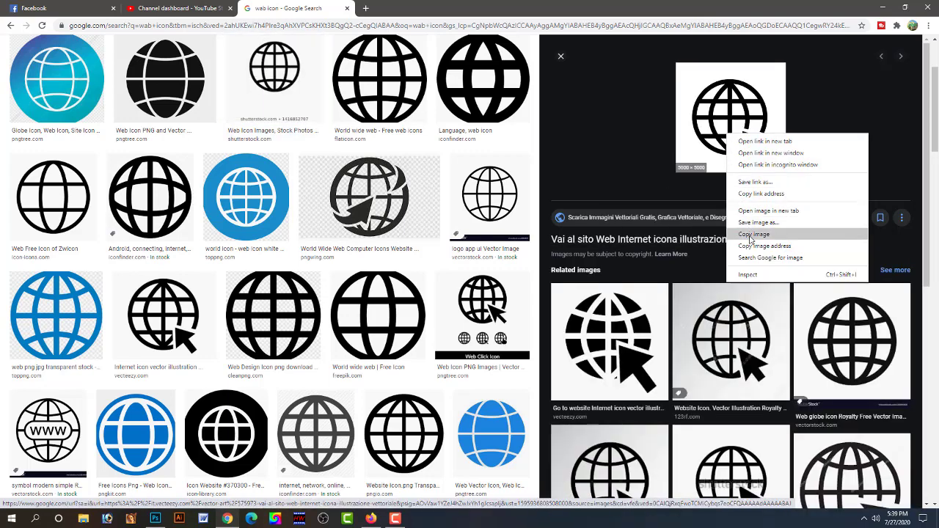
click(750, 240)
click(155, 518)
Paste the globe icon and delete its white background with the Magic Wand
key(ctrl+v)
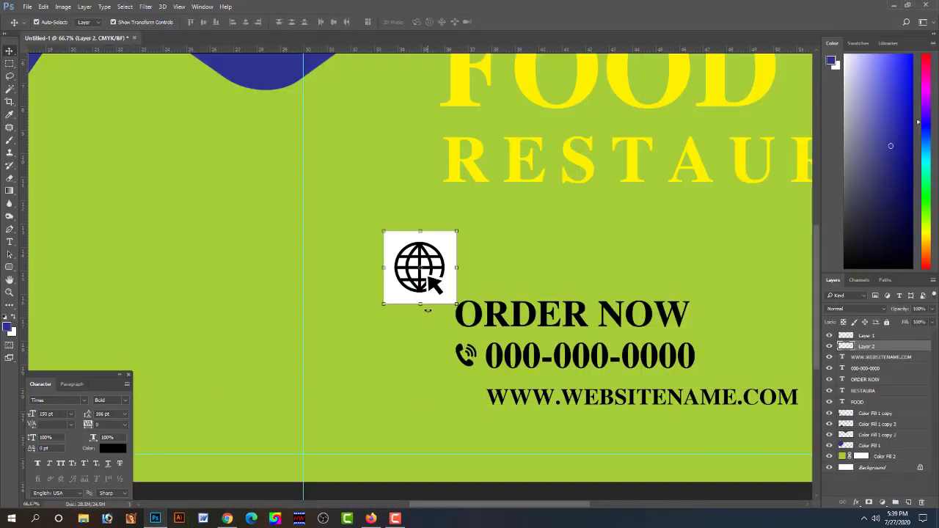
click(10, 88)
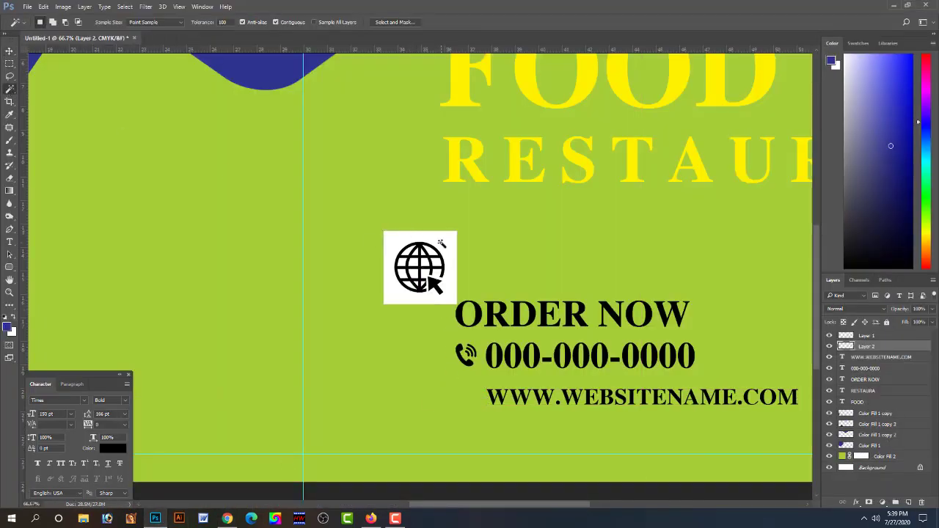
click(440, 243)
key(Delete)
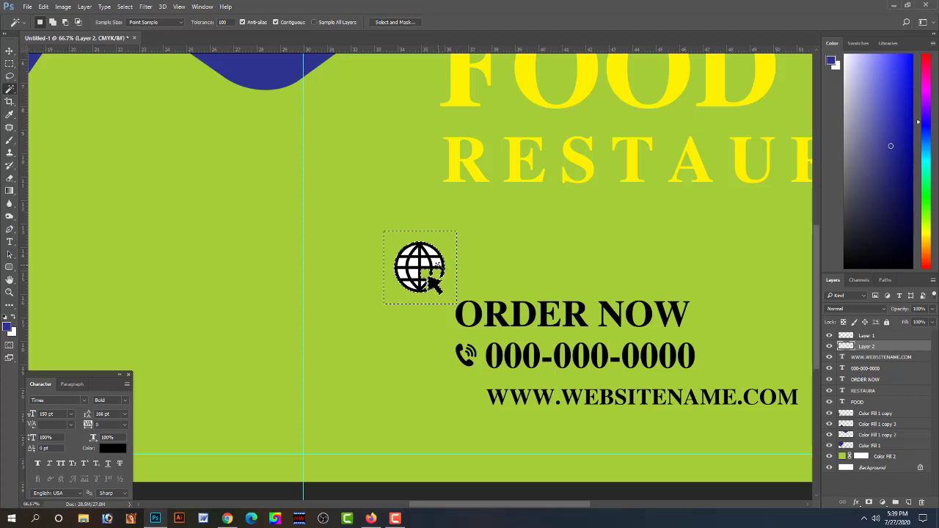
click(10, 63)
click(192, 179)
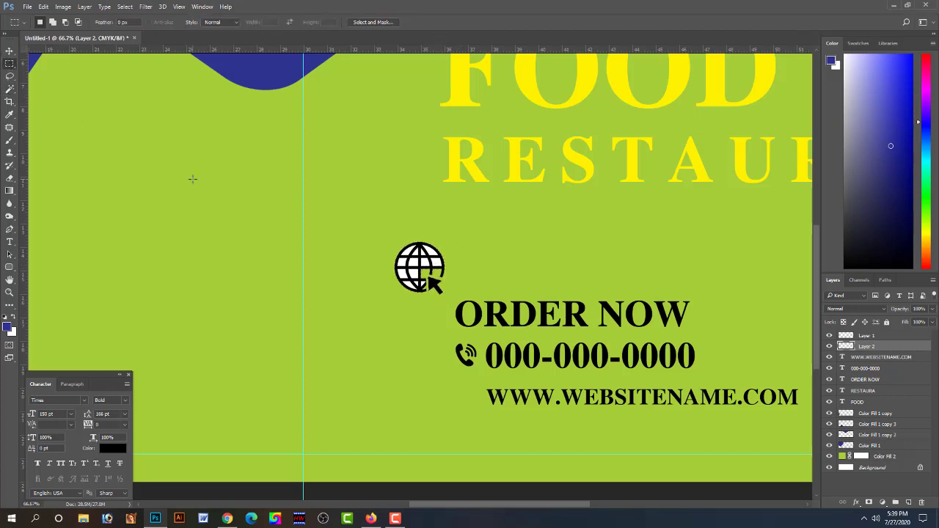
click(9, 51)
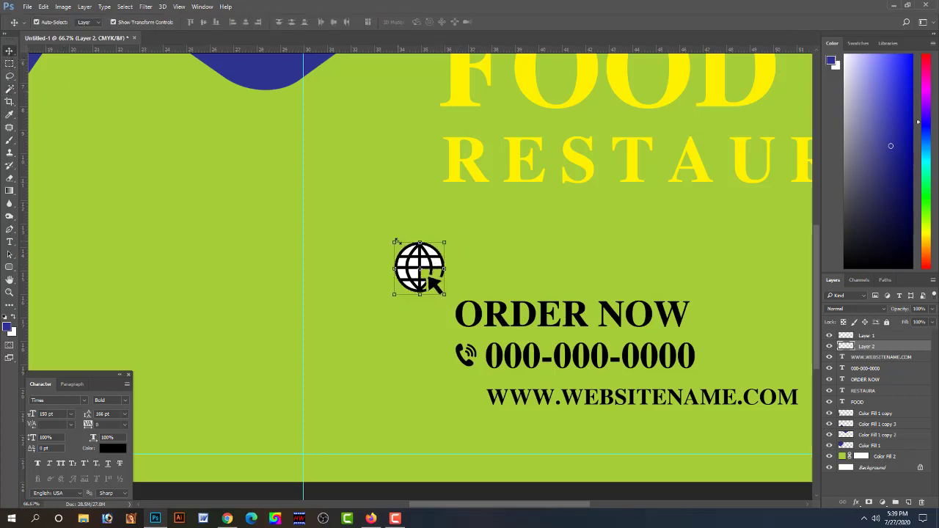
mouse_move(420, 268)
mouse_down()
mouse_move(456, 396)
mouse_move(470, 382)
mouse_up()
key(ctrl+t)
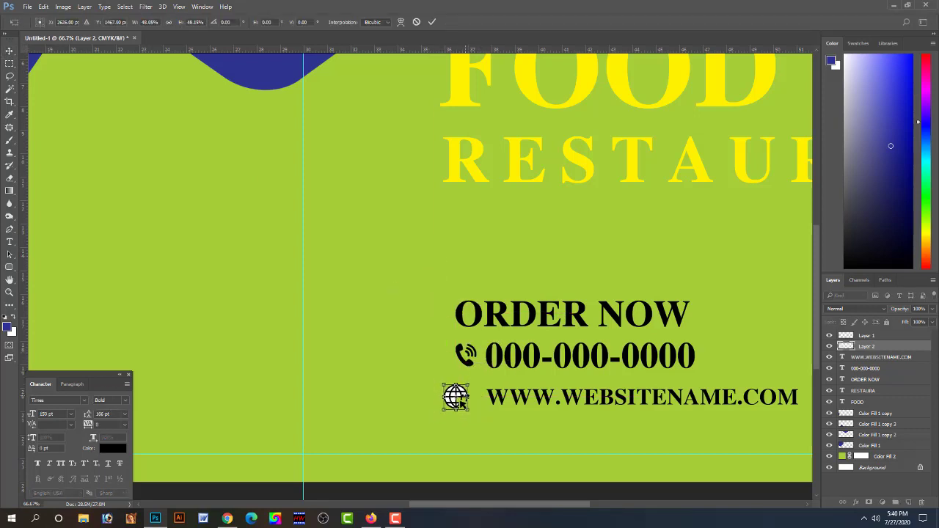
key(Return)
click(430, 399)
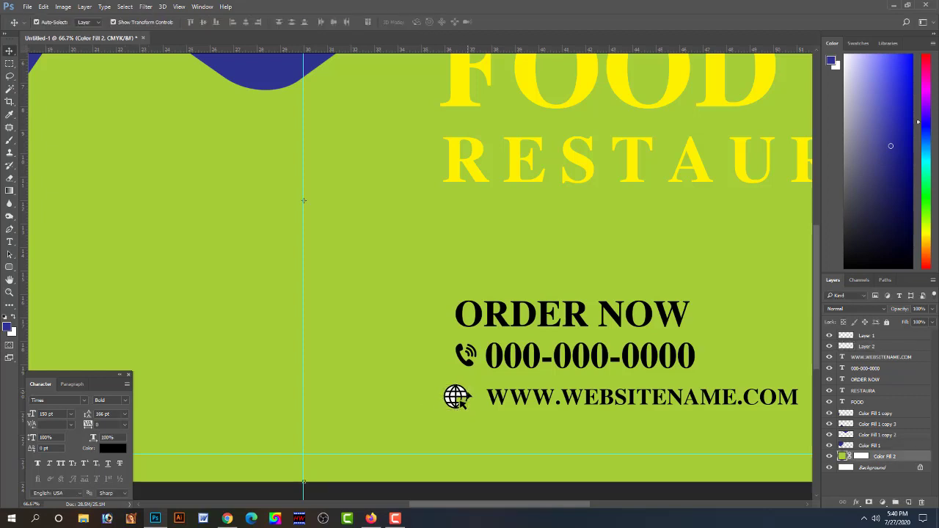
drag(470, 395, 482, 394)
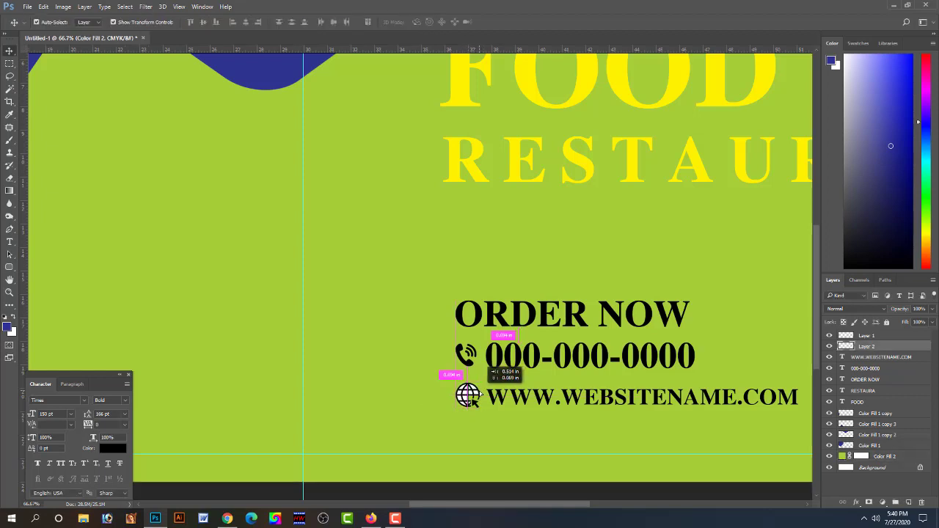
key(Right)
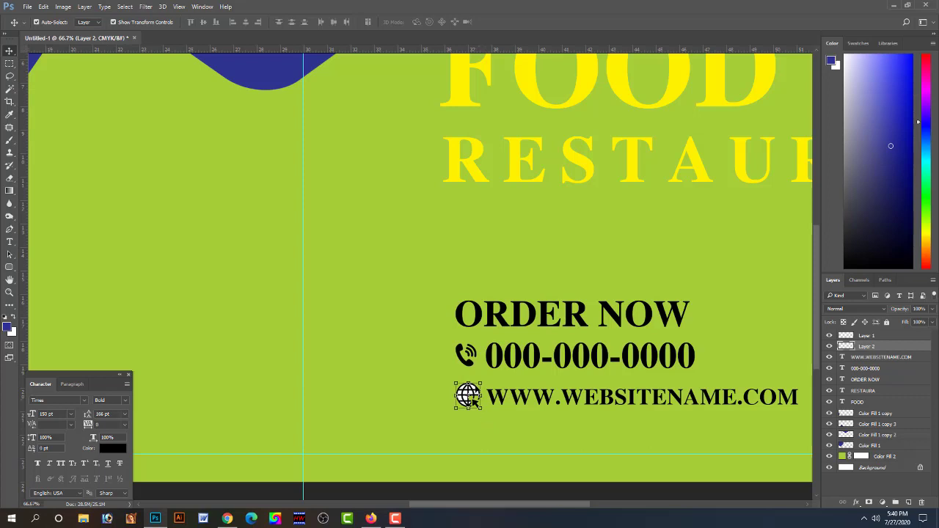
key(ctrl+t)
drag(482, 382, 479, 384)
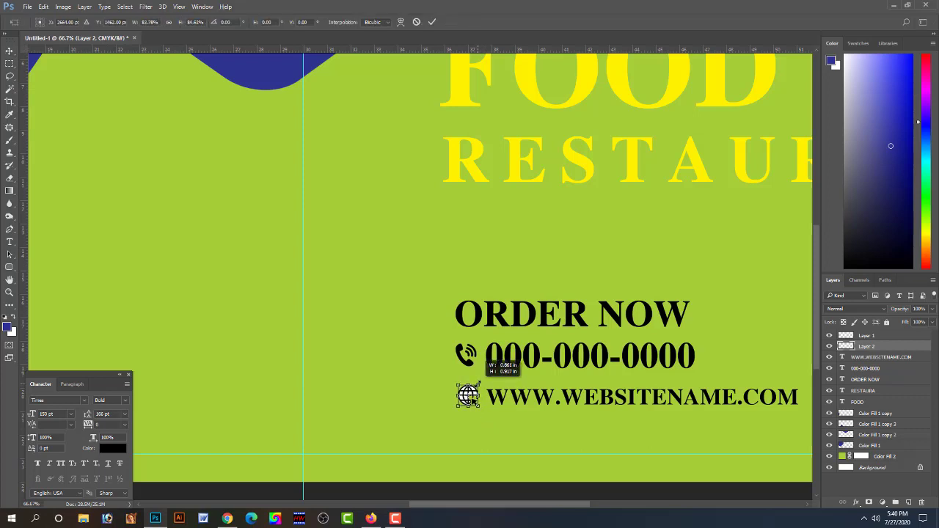
key(Return)
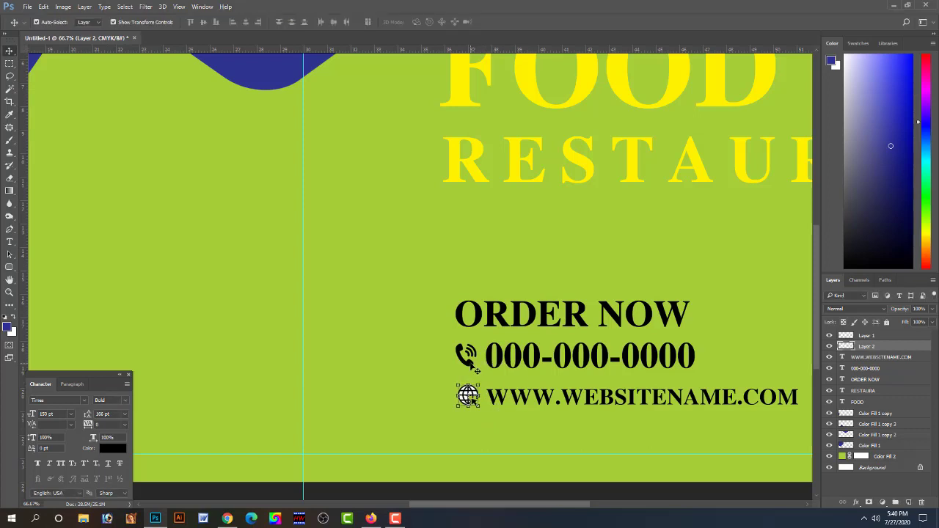
shift+click(467, 355)
Left-align the phone icon, globe icon and ORDER NOW text
shift+click(460, 320)
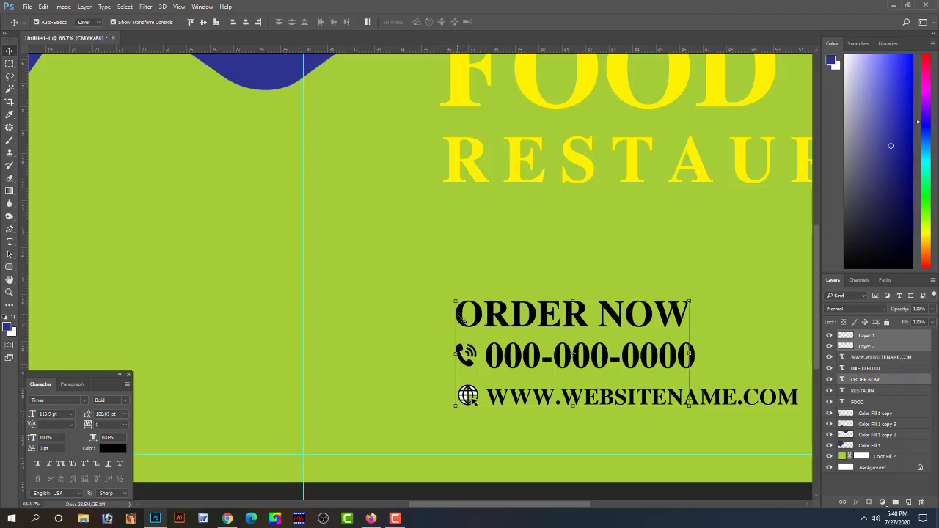
click(233, 22)
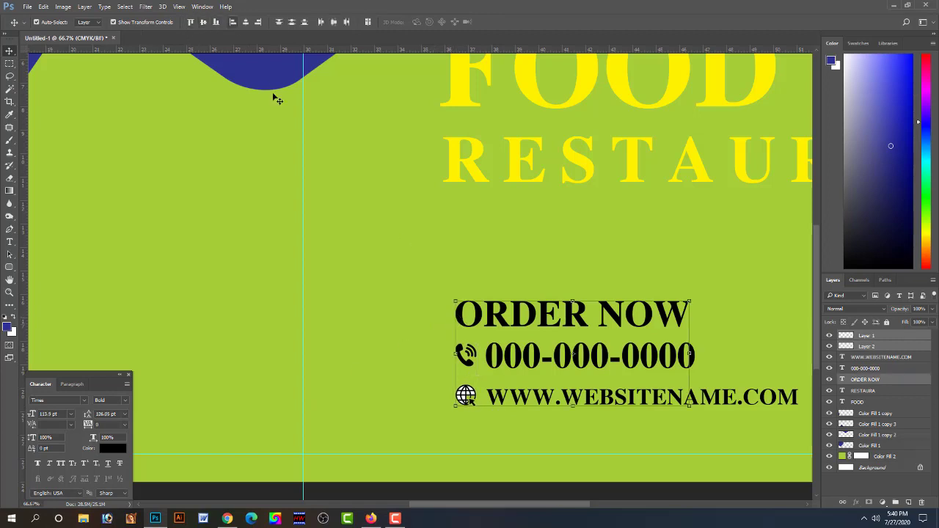
click(325, 244)
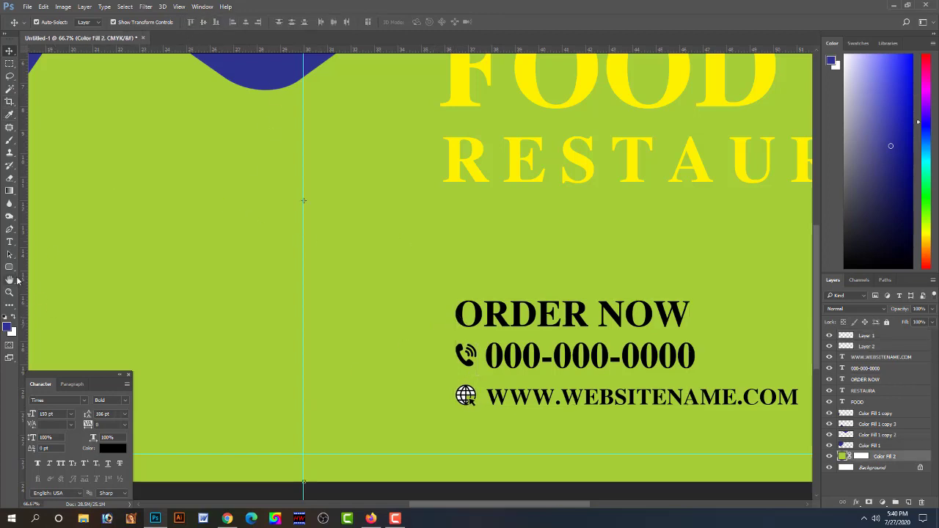
Draw a rectangular selection fitted around the ORDER NOW line
click(9, 63)
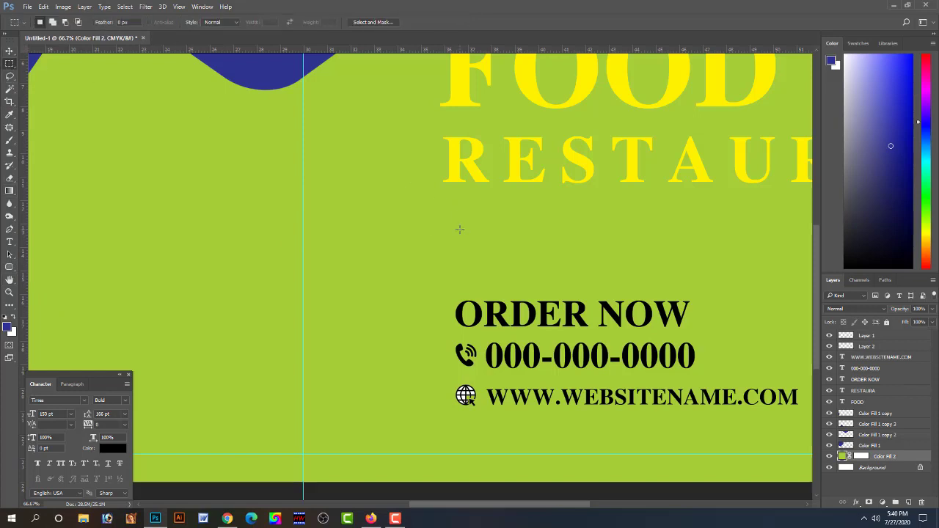
key(Tab)
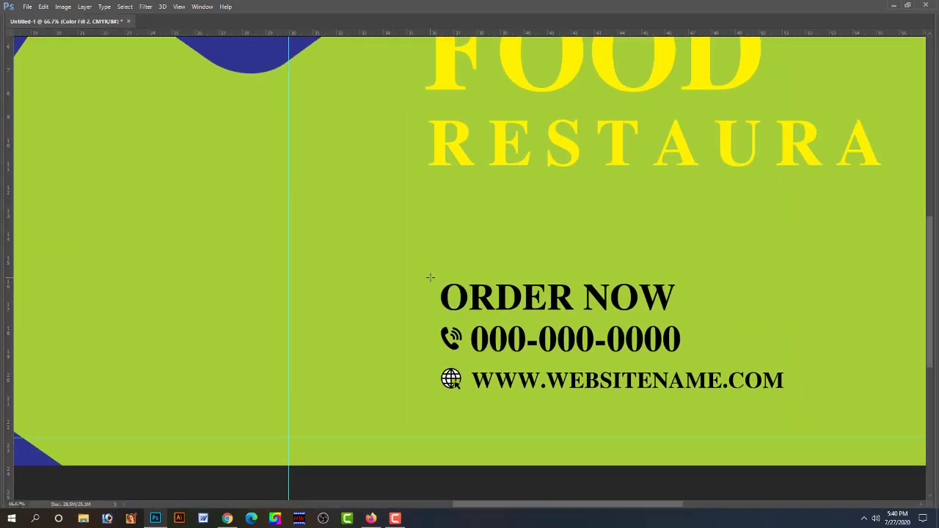
drag(430, 276, 746, 316)
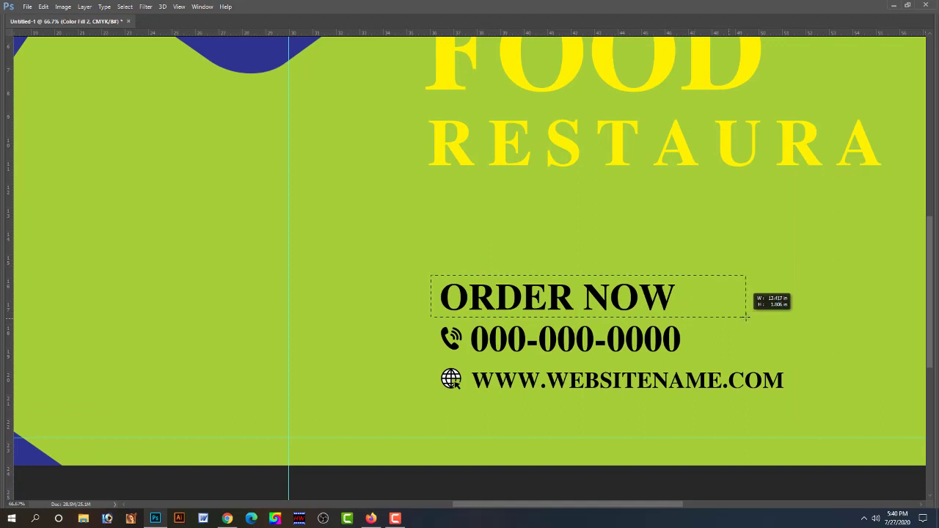
drag(745, 317, 687, 317)
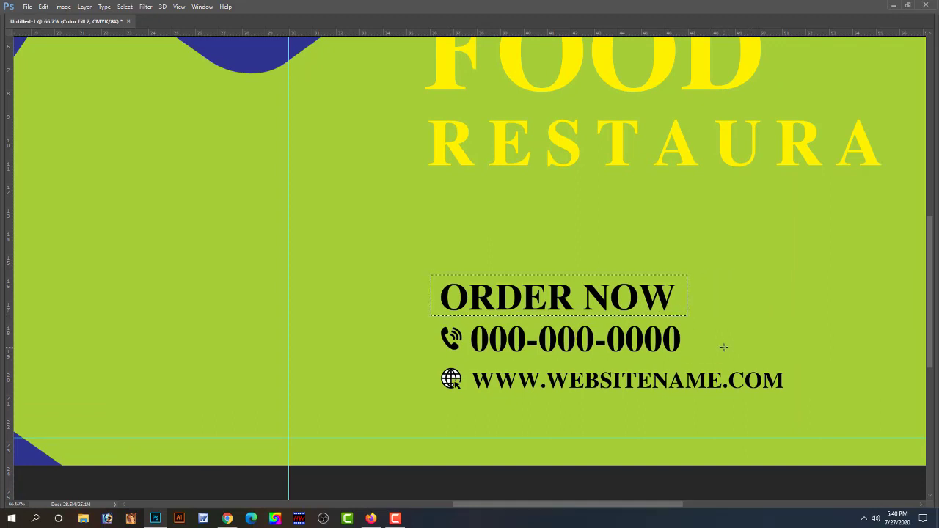
key(Tab)
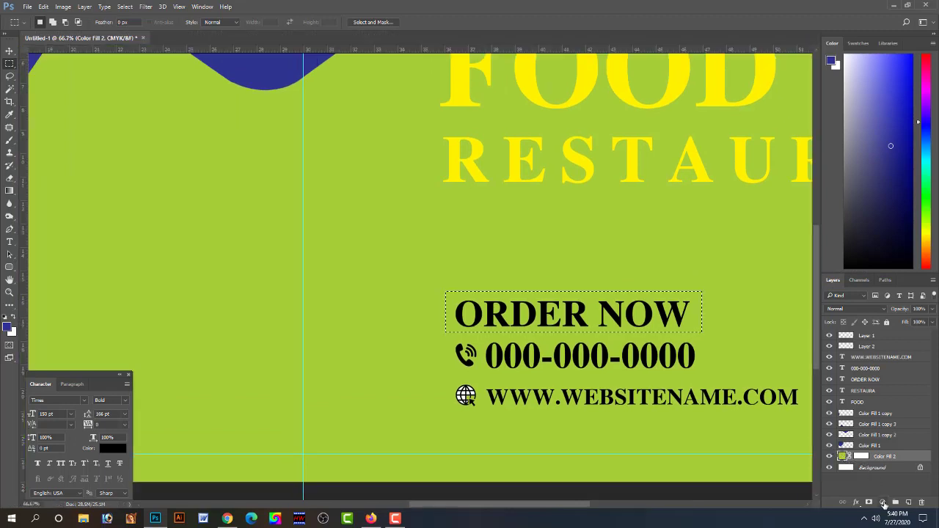
Fill the selection with a CMYK 0/60/100/0 orange solid colour layer
click(884, 504)
click(874, 294)
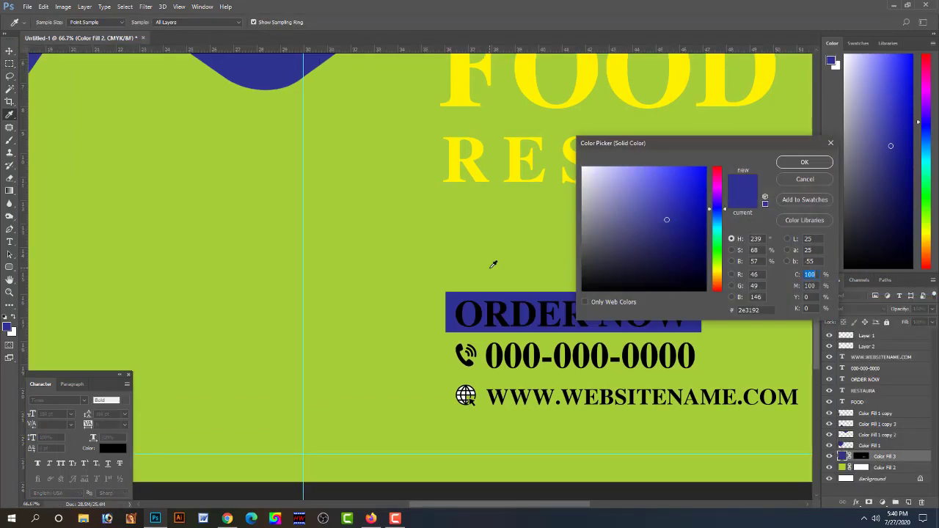
text(0)
key(Tab)
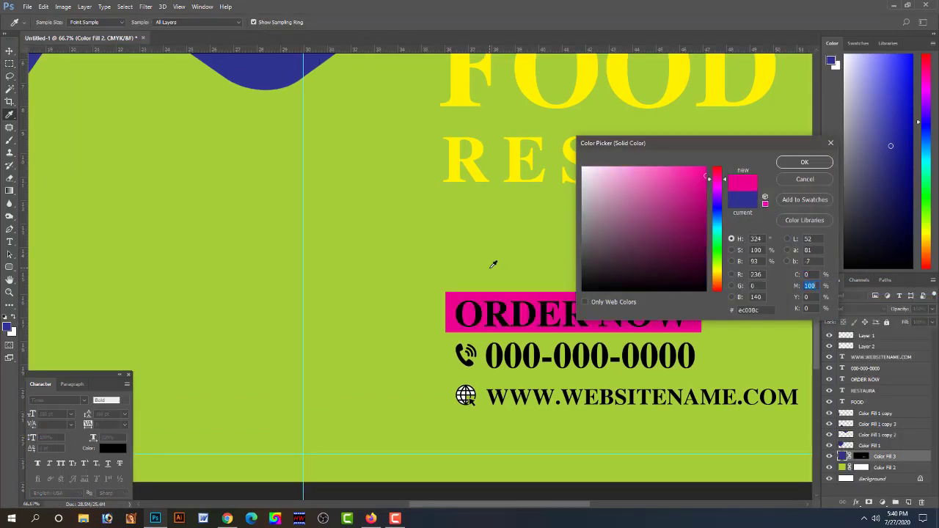
text(60)
key(Tab)
text(100)
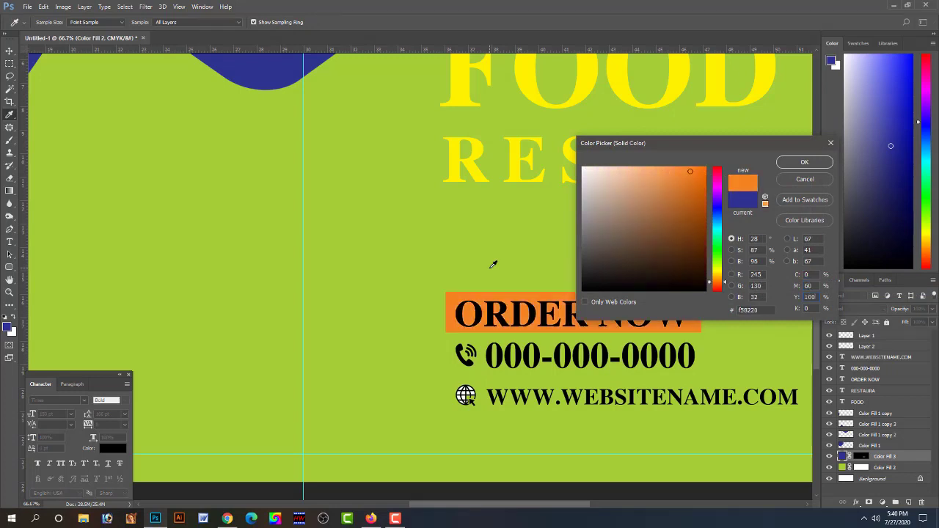
key(Return)
Narrow the orange box slightly from its left edge
click(10, 50)
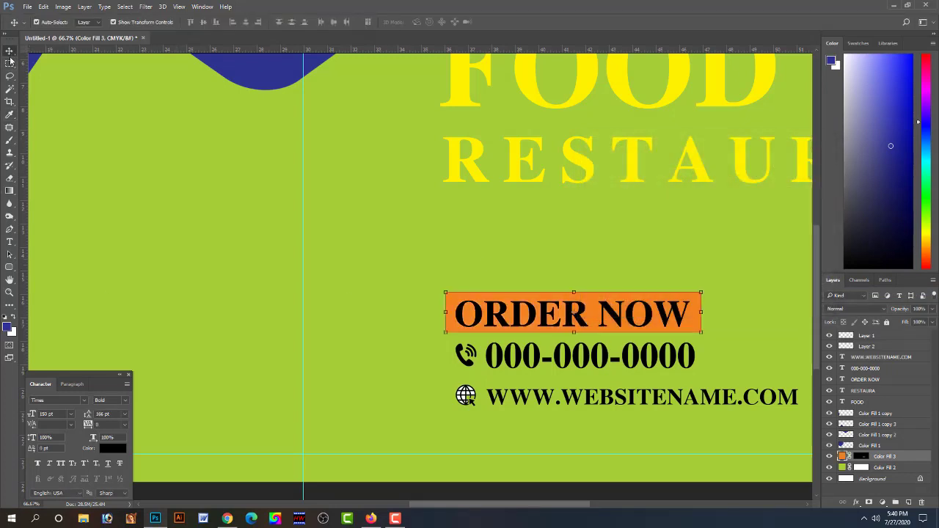
click(419, 338)
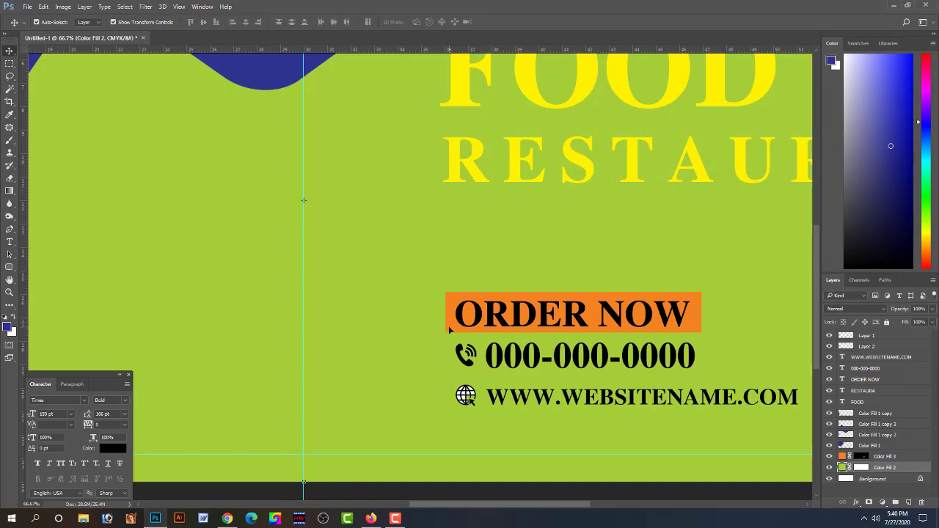
click(450, 330)
drag(445, 312, 446, 313)
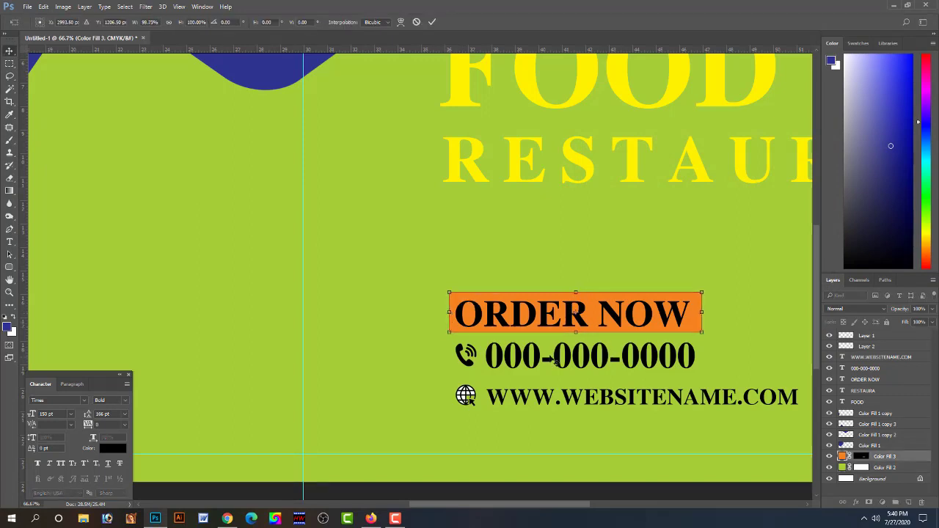
click(376, 332)
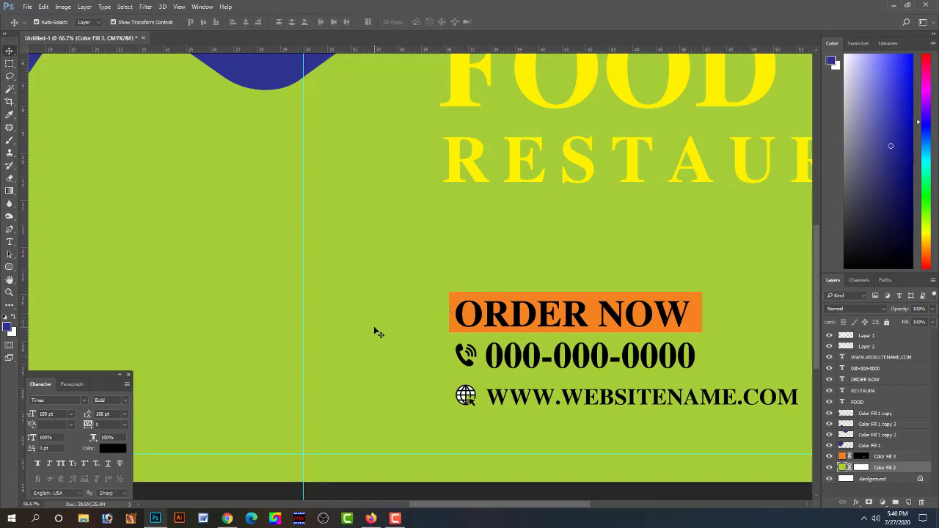
Draw a small circular selection at the right end of the orange ORDER NOW box
click(10, 64)
click(63, 73)
drag(724, 317, 712, 342)
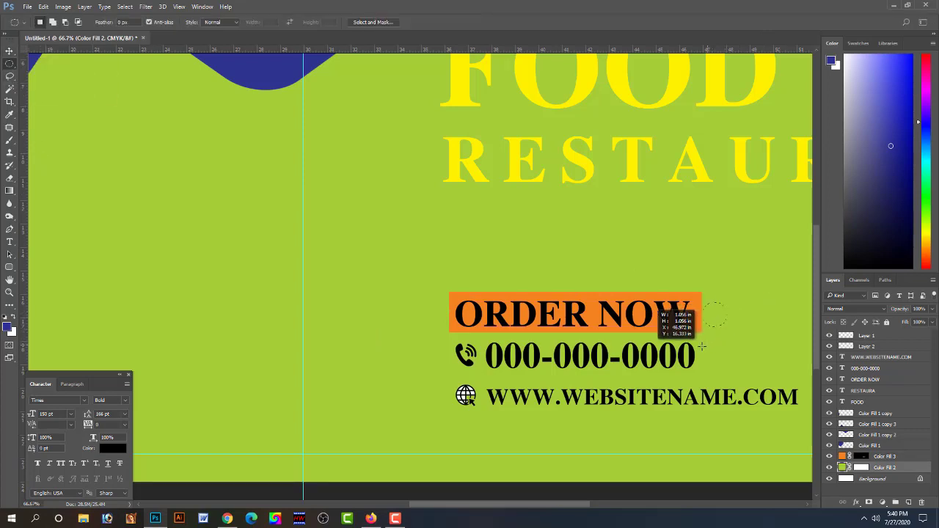
drag(711, 341, 694, 340)
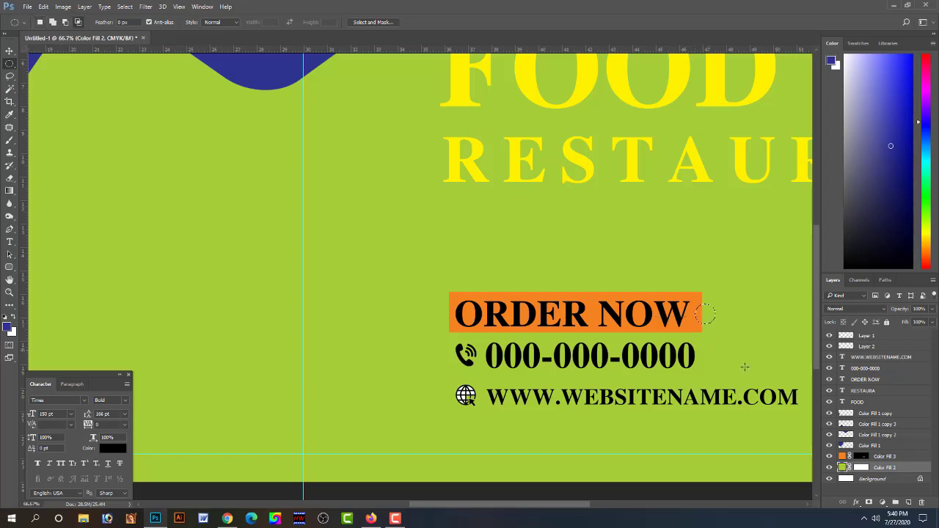
Fill the circle with a white solid colour layer and bring it to the front
click(882, 502)
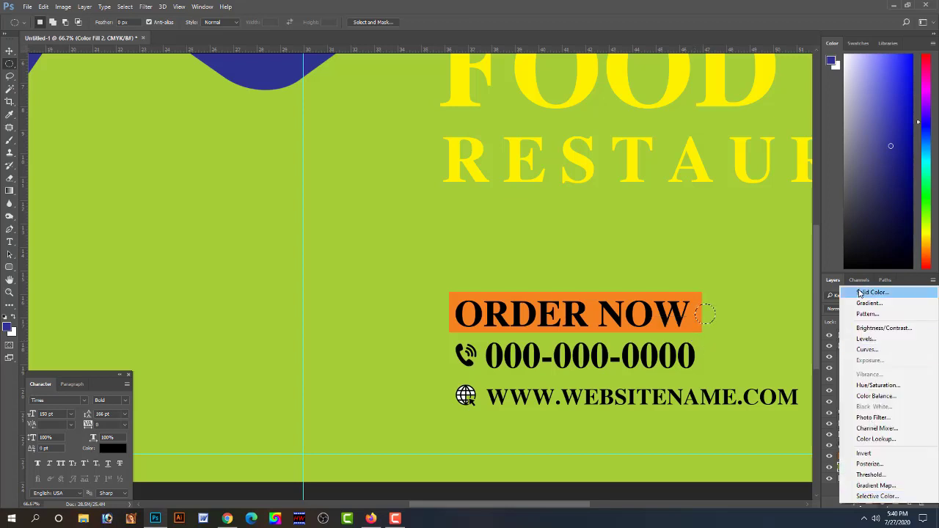
click(871, 292)
drag(626, 187, 382, 111)
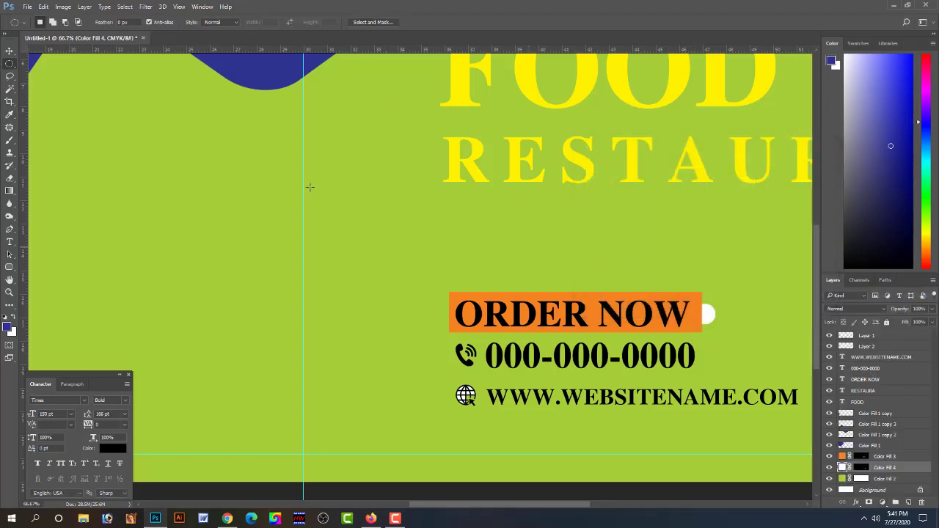
click(9, 50)
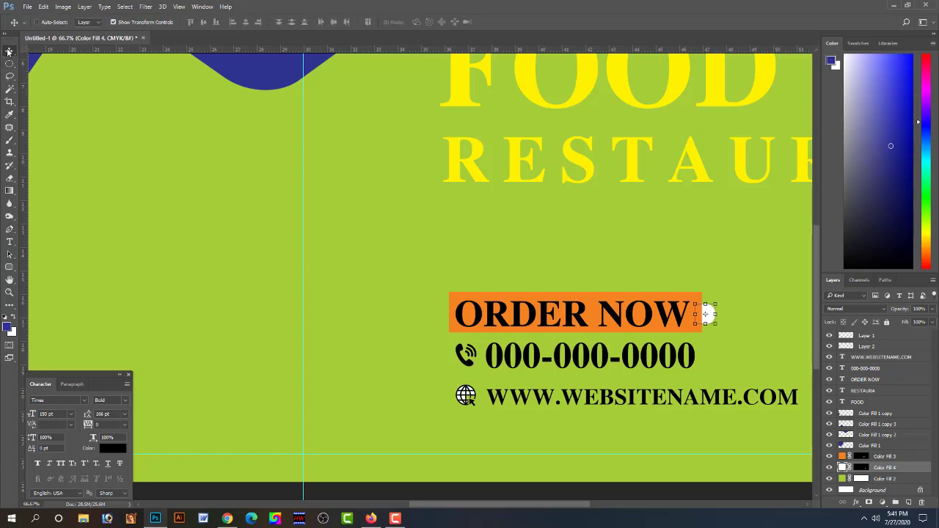
key(ctrl+shift+bracketright)
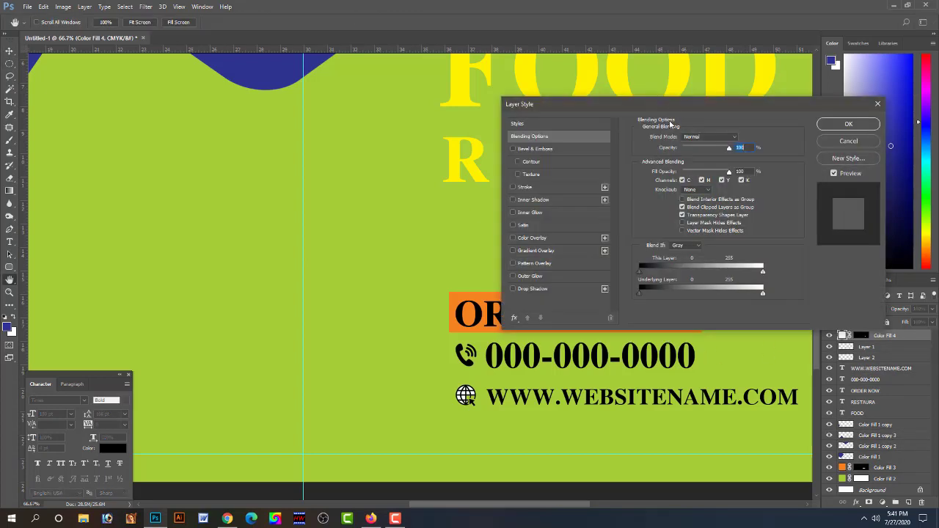
Add a 3 px stroke in the sampled background green to the circle
drag(671, 107, 260, 69)
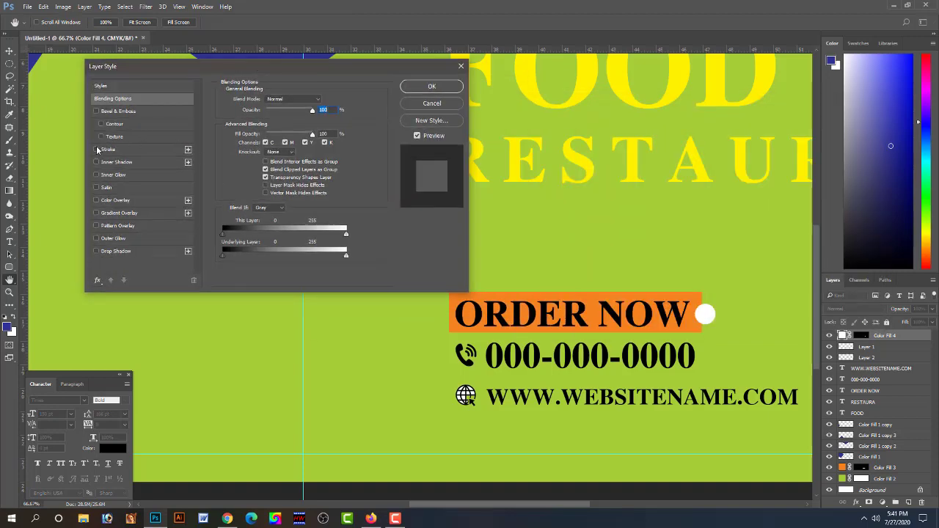
click(98, 151)
click(244, 171)
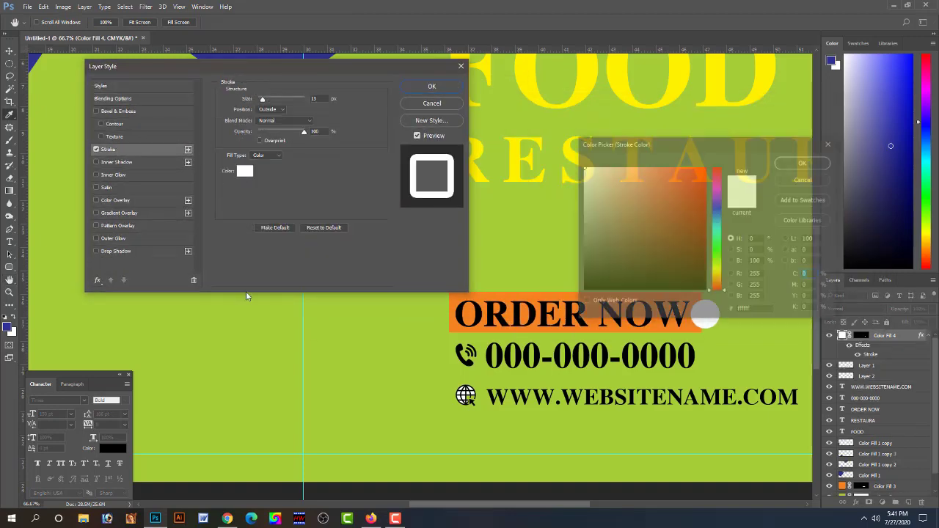
click(262, 350)
key(Return)
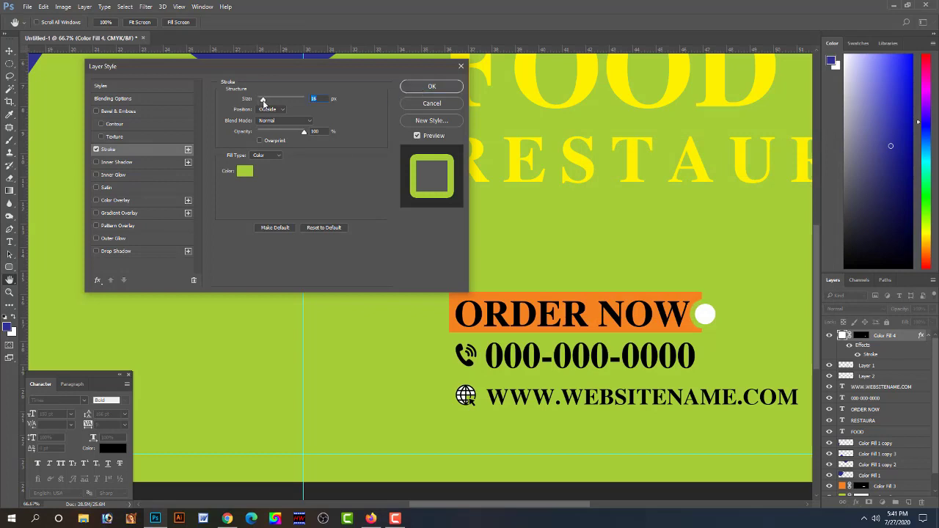
drag(263, 100, 260, 100)
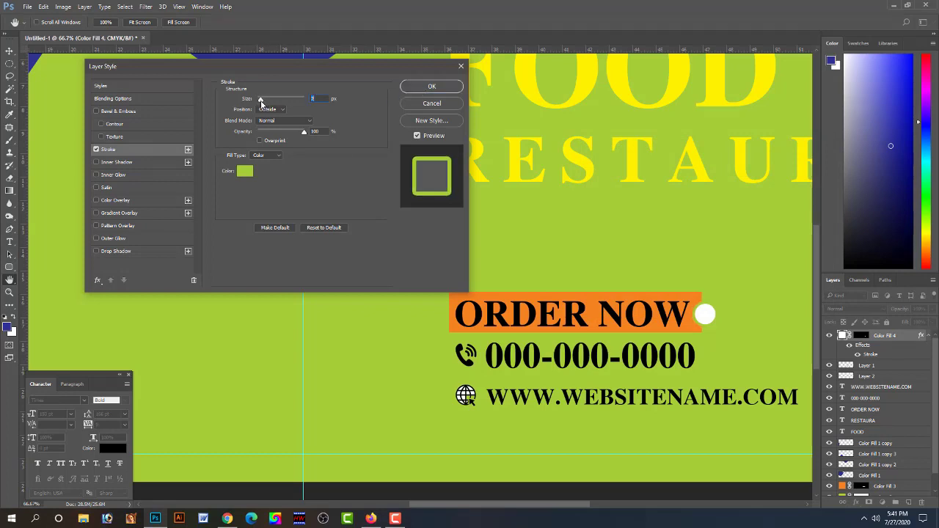
key(Return)
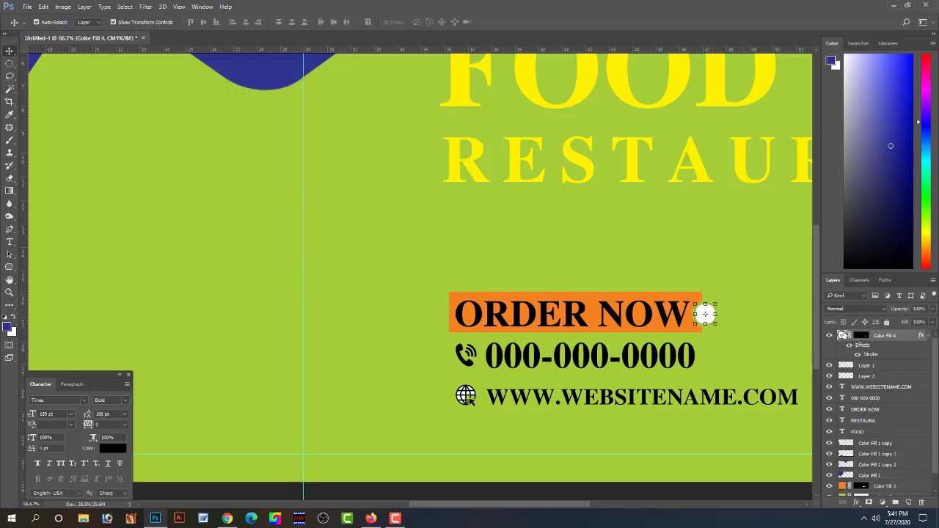
Change the circle's fill colour to black
double_click(842, 335)
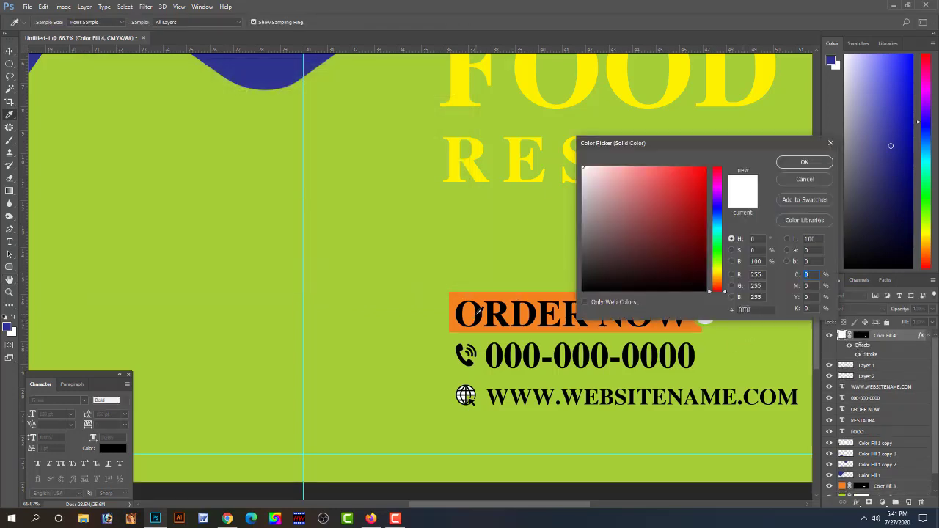
click(596, 366)
key(Return)
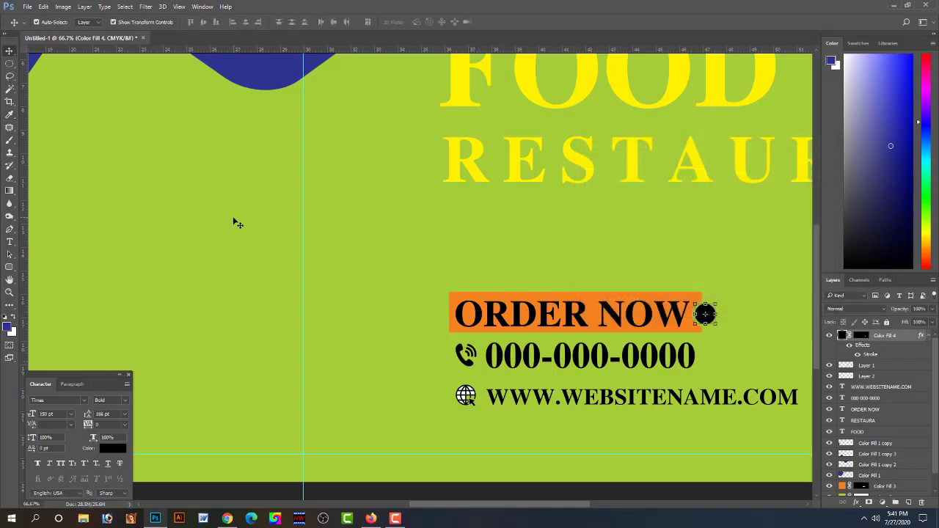
click(234, 219)
scroll(600, 335, down, 1)
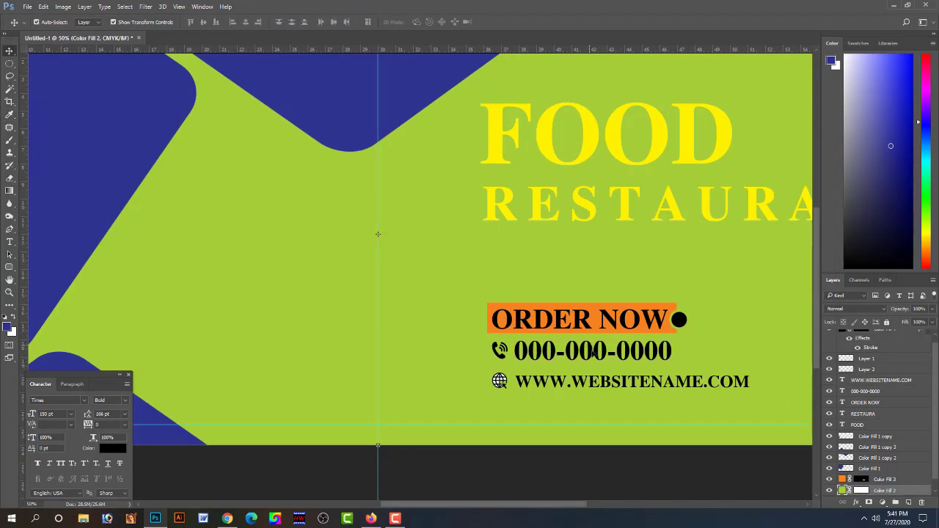
Set the ORDER NOW text colour to white
click(636, 320)
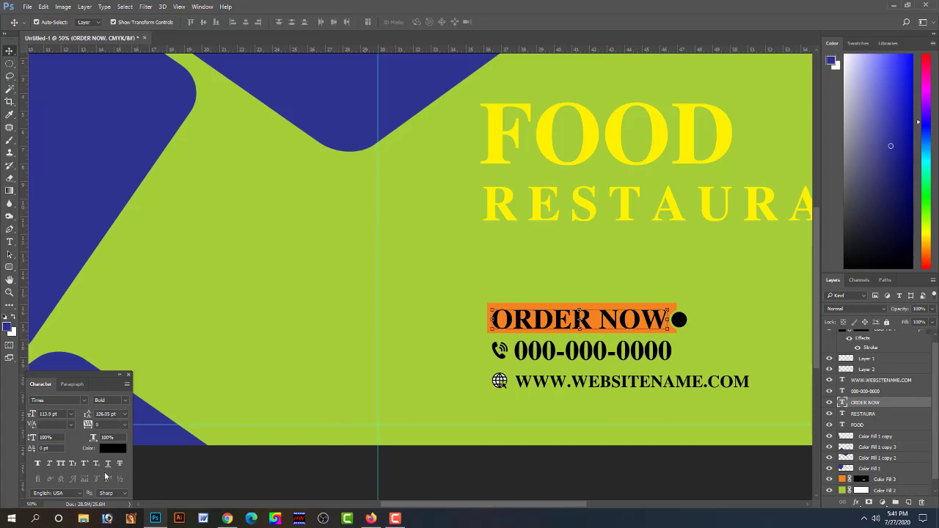
click(109, 449)
click(597, 177)
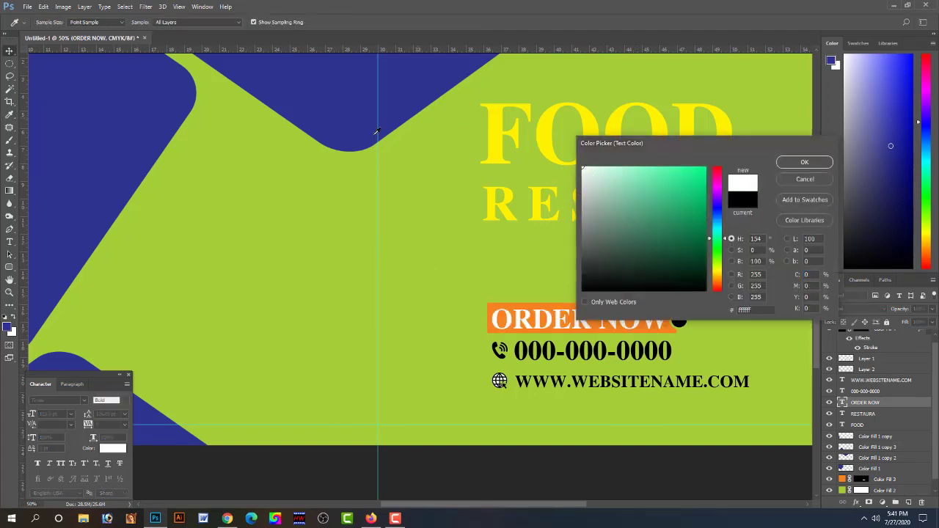
click(794, 159)
click(463, 302)
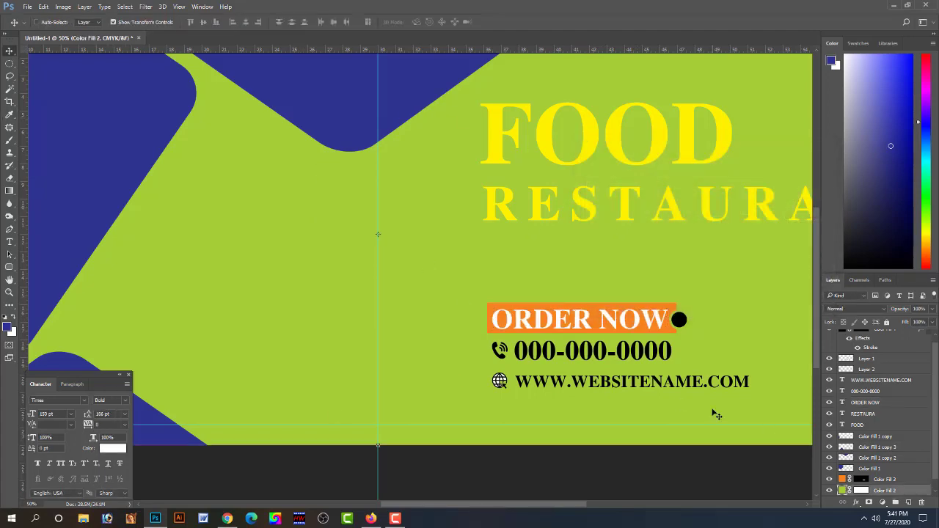
key(ctrl+0)
Recolour the FOOD heading red (#ed1c24, M 100 Y 100)
click(614, 452)
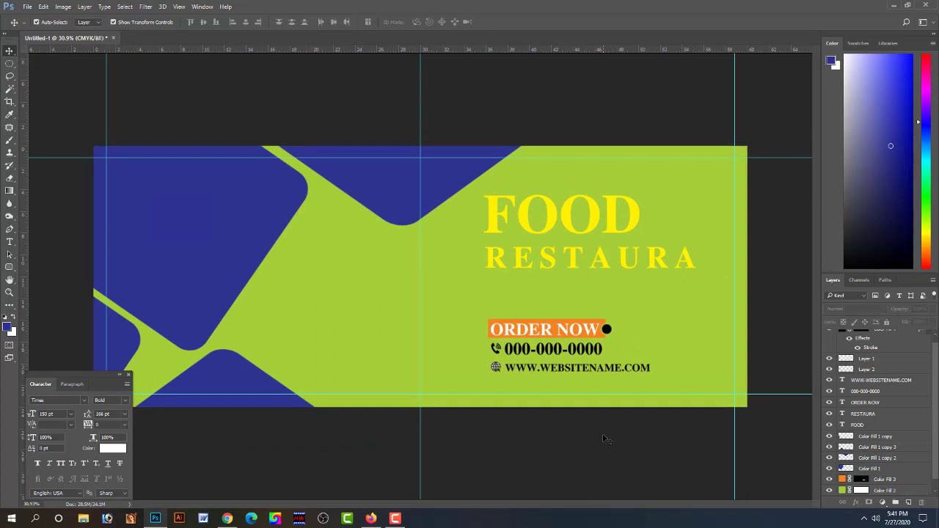
click(615, 232)
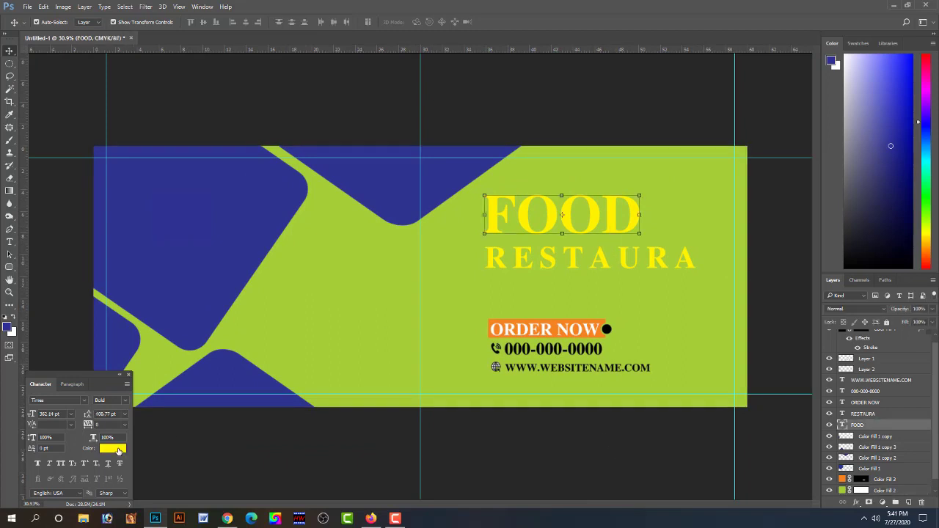
click(118, 449)
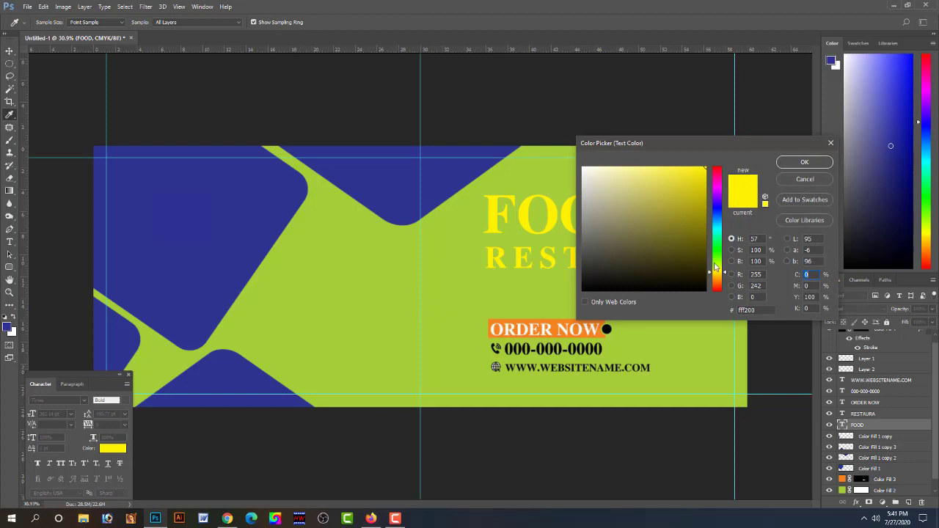
text(00)
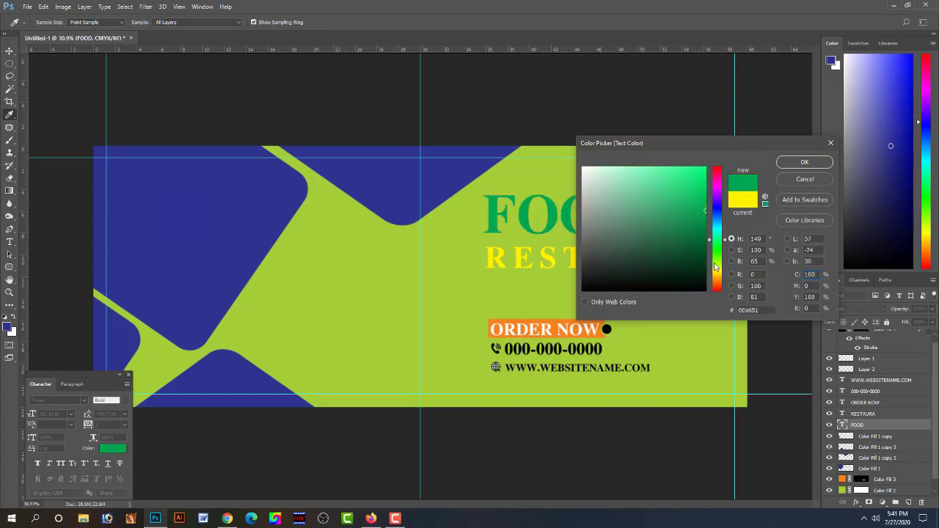
key(BackSpace)
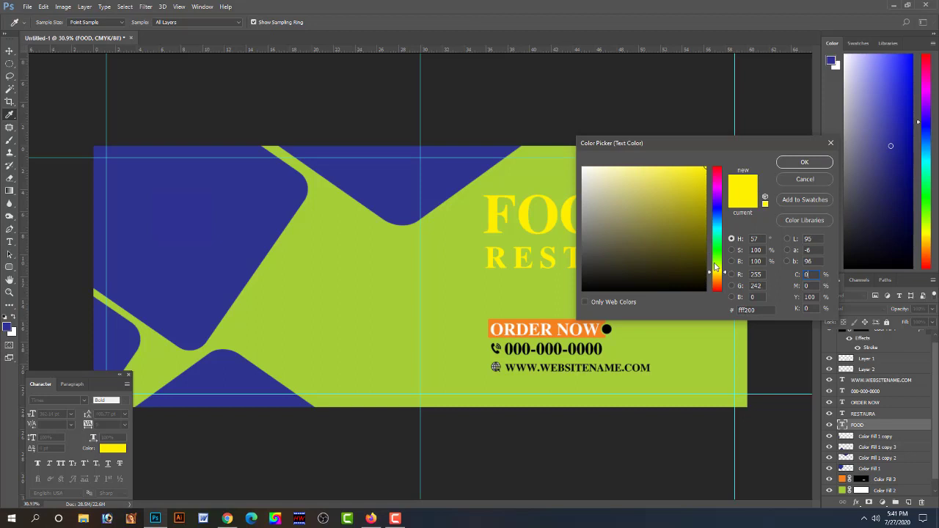
click(806, 285)
text(100)
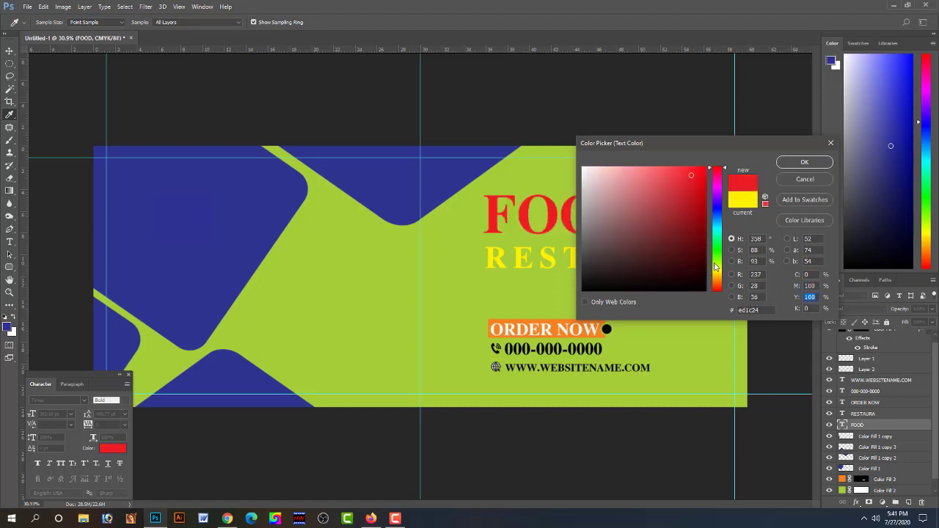
key(Return)
key(v)
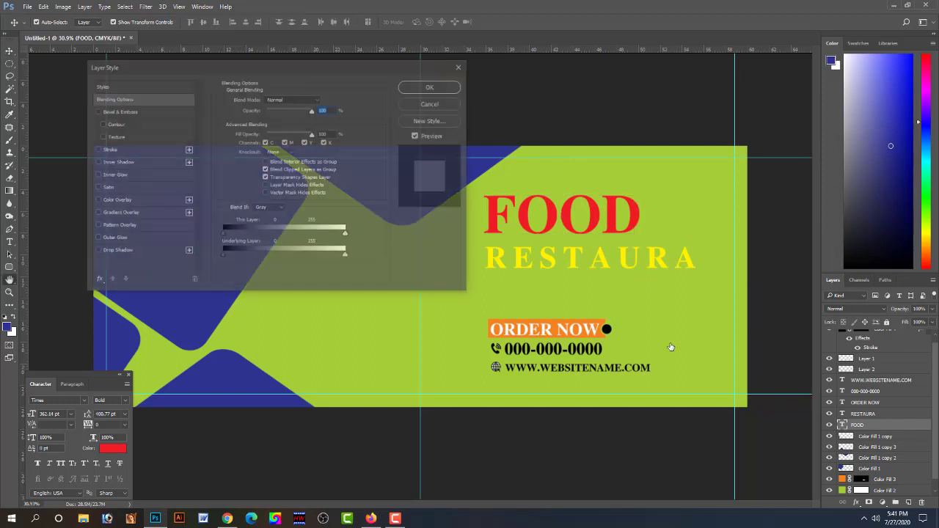
Give FOOD a 13 px white stroke and a 27 px drop shadow at 54% opacity
click(97, 149)
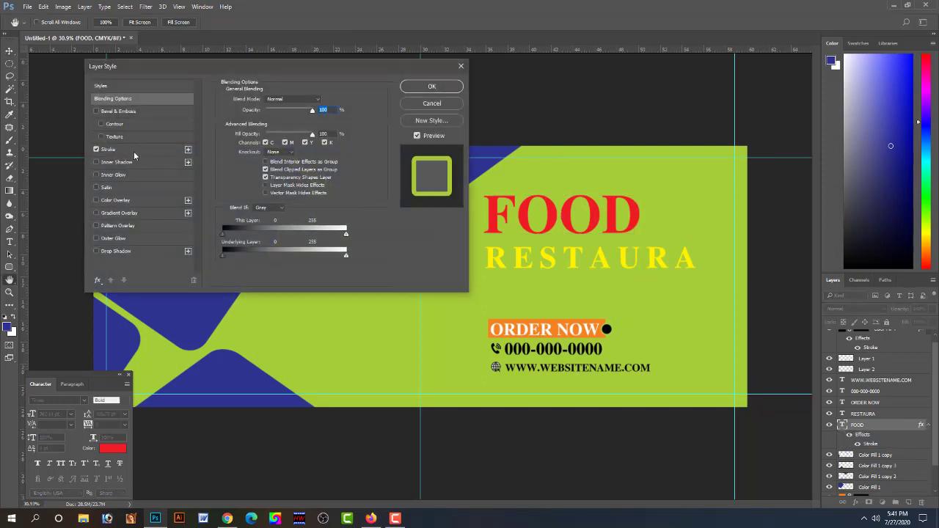
click(135, 154)
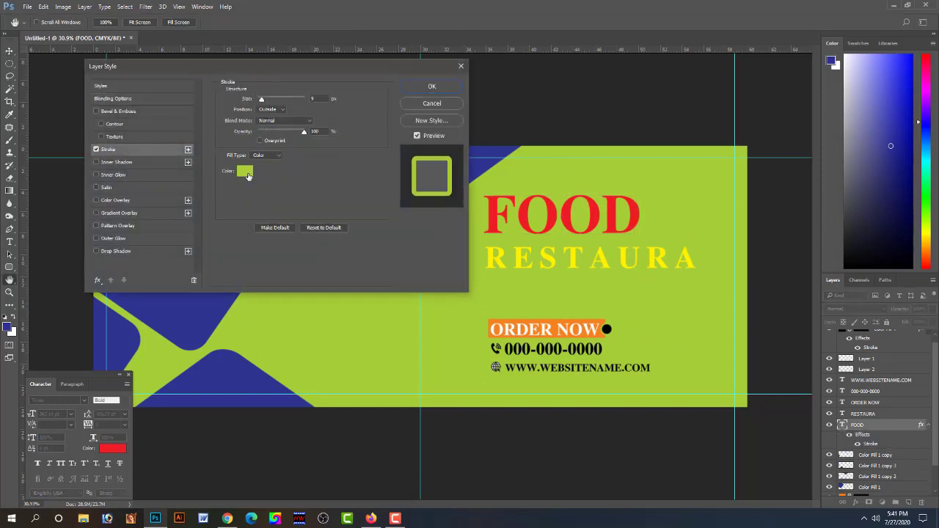
click(248, 176)
click(584, 159)
key(Return)
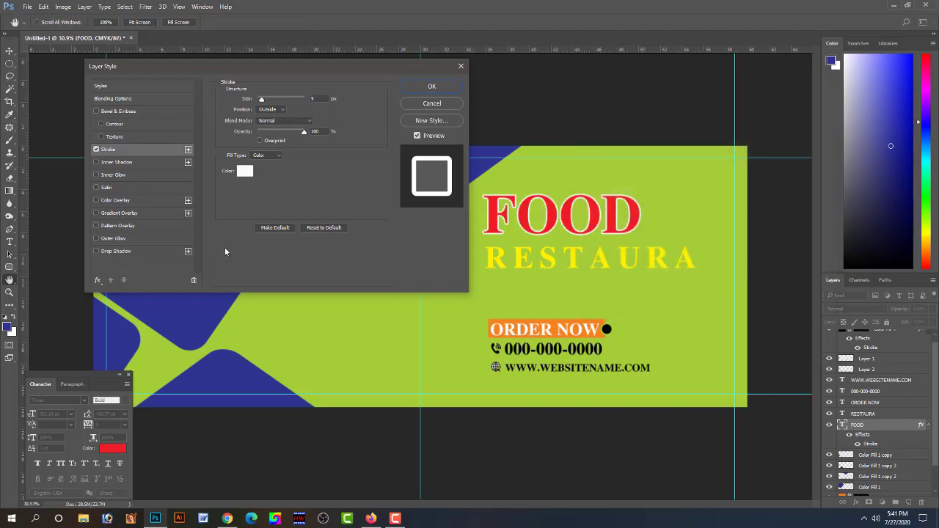
click(96, 251)
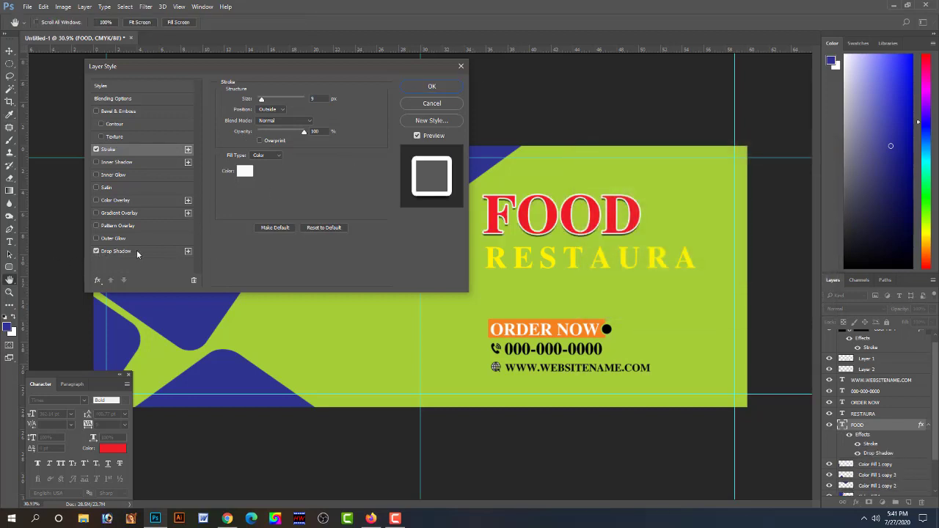
click(126, 149)
drag(263, 103, 264, 102)
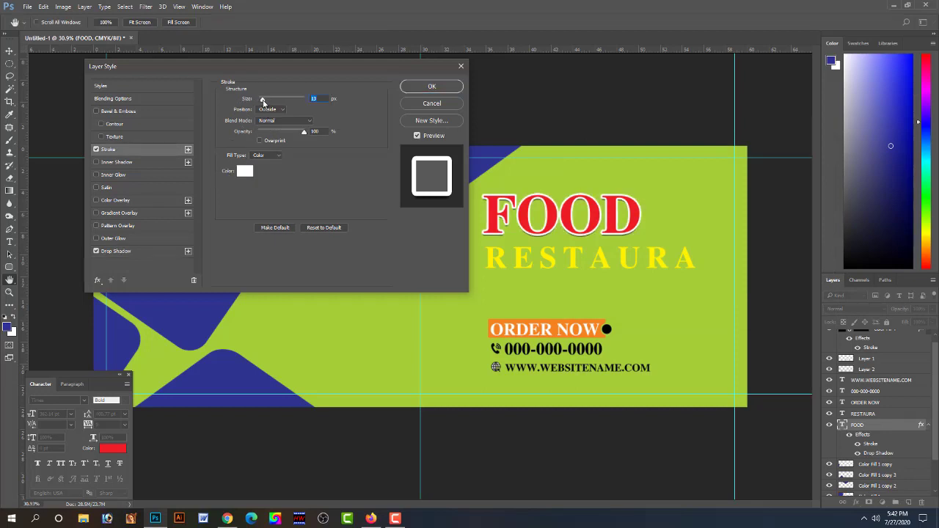
click(134, 253)
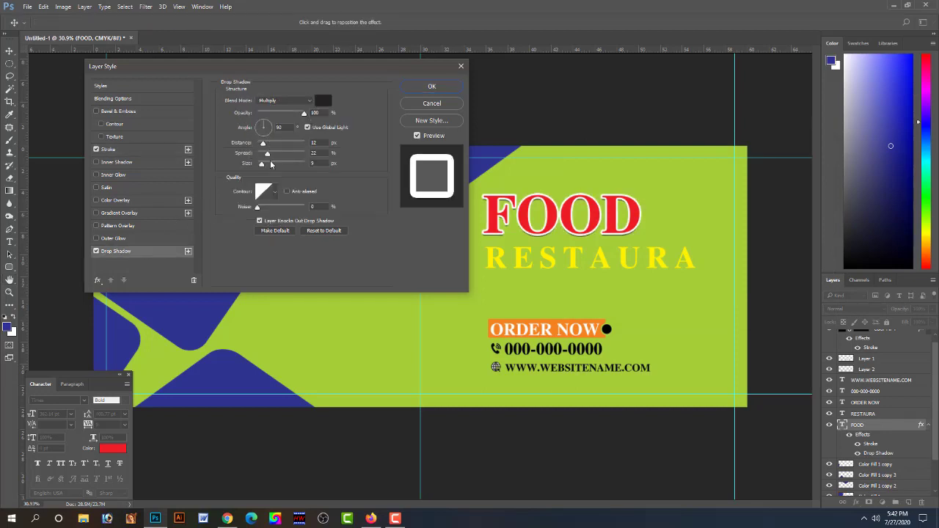
drag(262, 165, 265, 165)
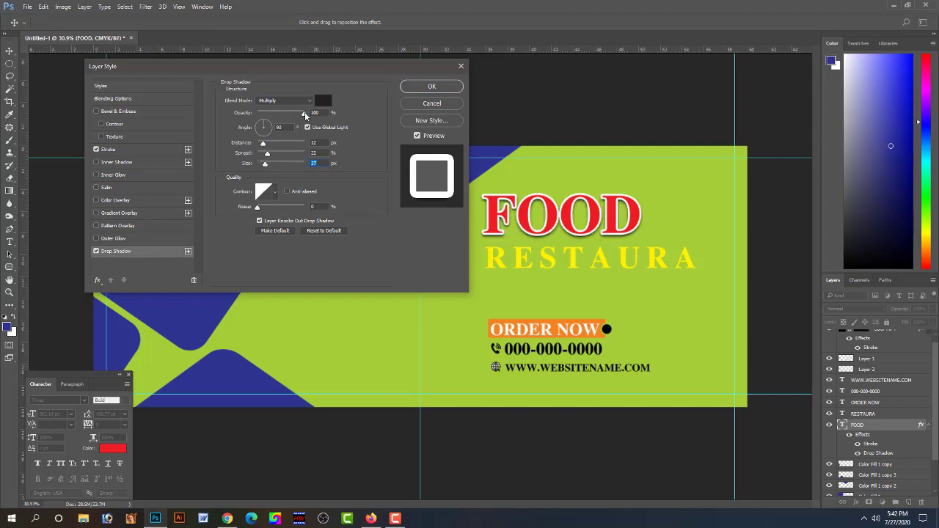
drag(305, 115, 298, 115)
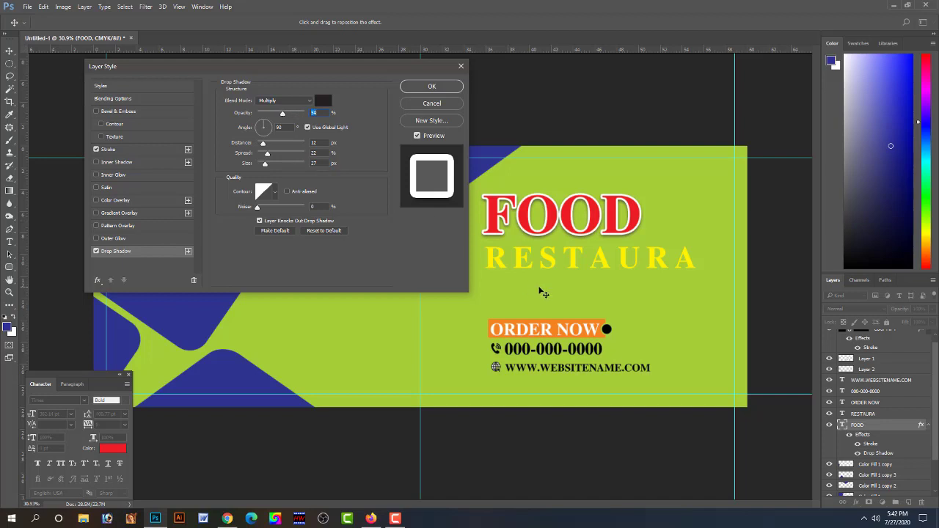
key(Return)
click(575, 265)
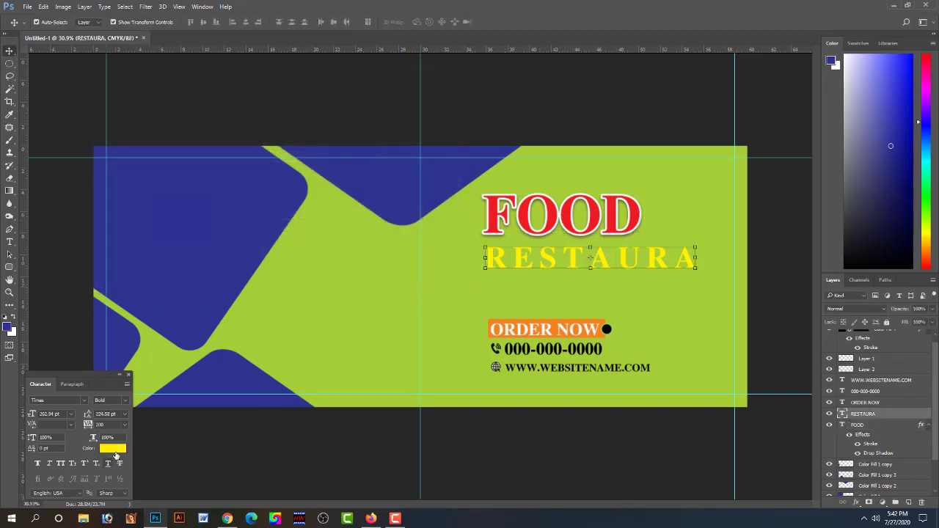
Set the RESTAURA text colour to black
click(113, 448)
click(606, 329)
key(Return)
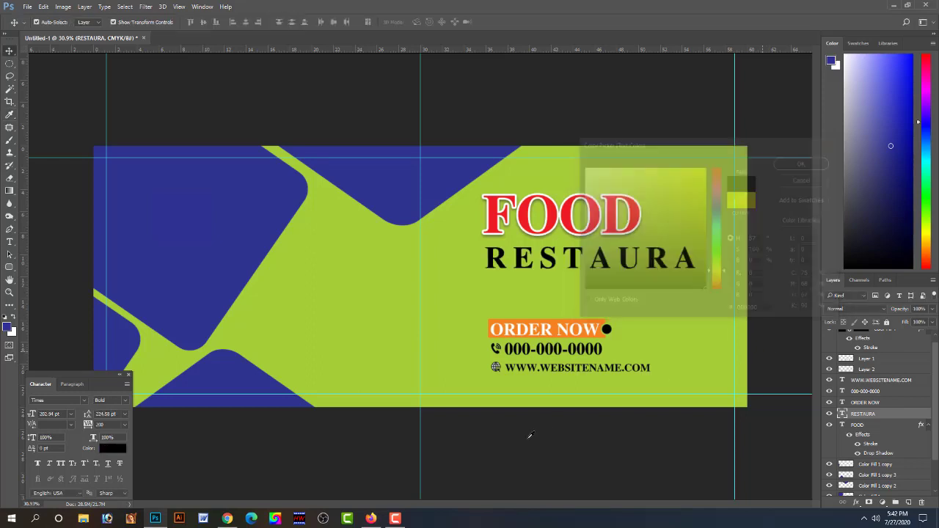
Change the RESTAURA font to Abadi MT Condensed
click(631, 273)
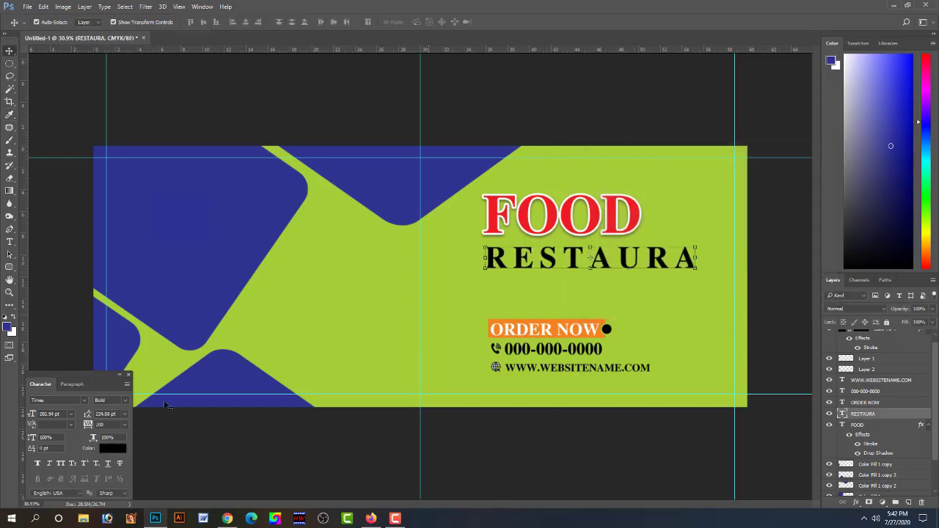
click(60, 402)
key(Up)
key(Up)
key(Up)
key(Up)
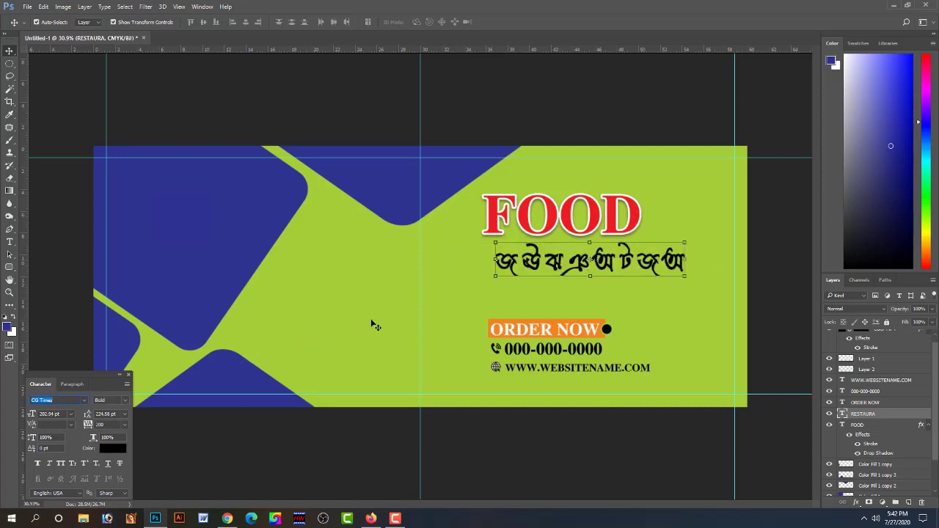
key(Up)
key(Up)
key(Up)
key(Up)
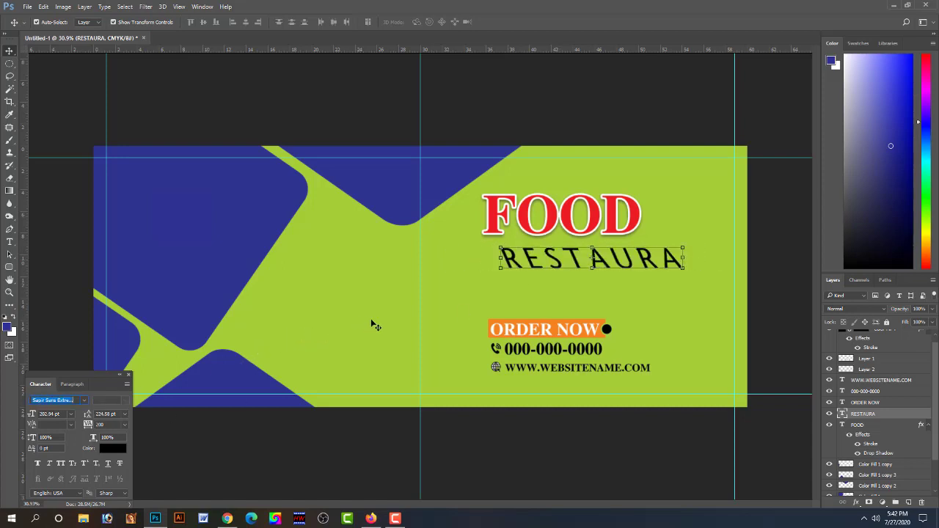
key(Up)
key(Up)
key(Up)
key(Up)
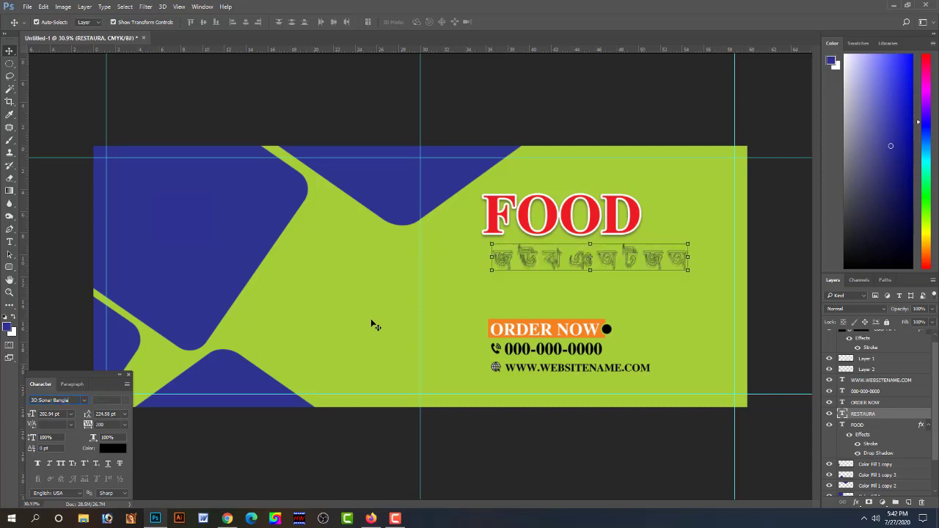
key(Up)
key(Up)
key(Up)
key(Up)
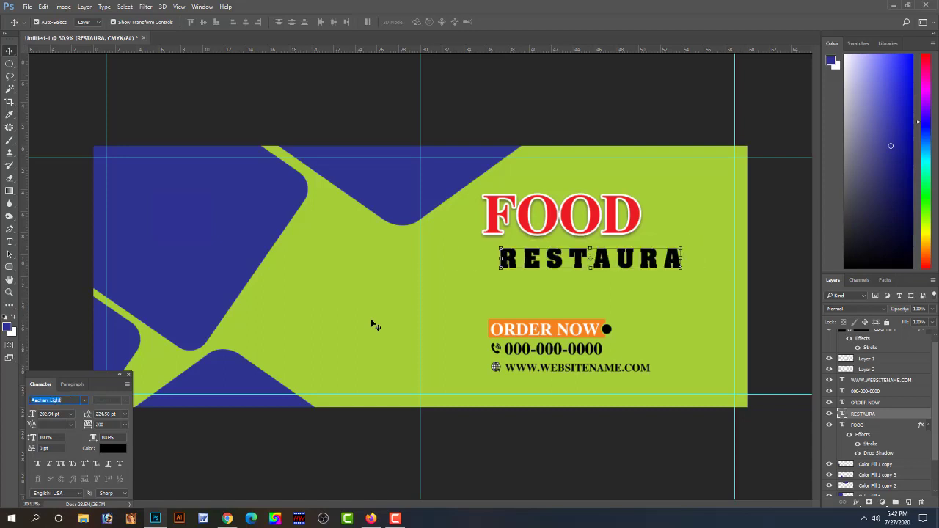
key(Up)
key(Up)
key(Up)
key(Up)
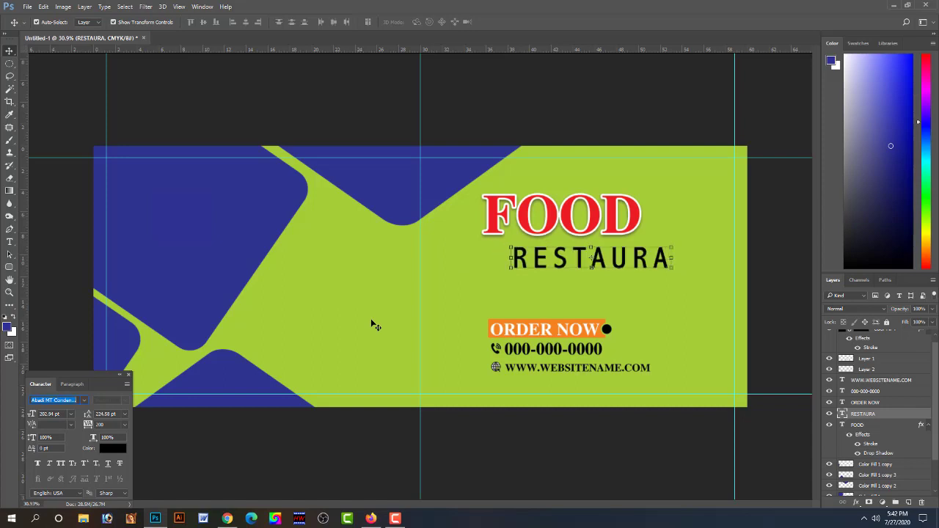
key(Down)
key(Down)
key(Down)
key(Down)
key(Return)
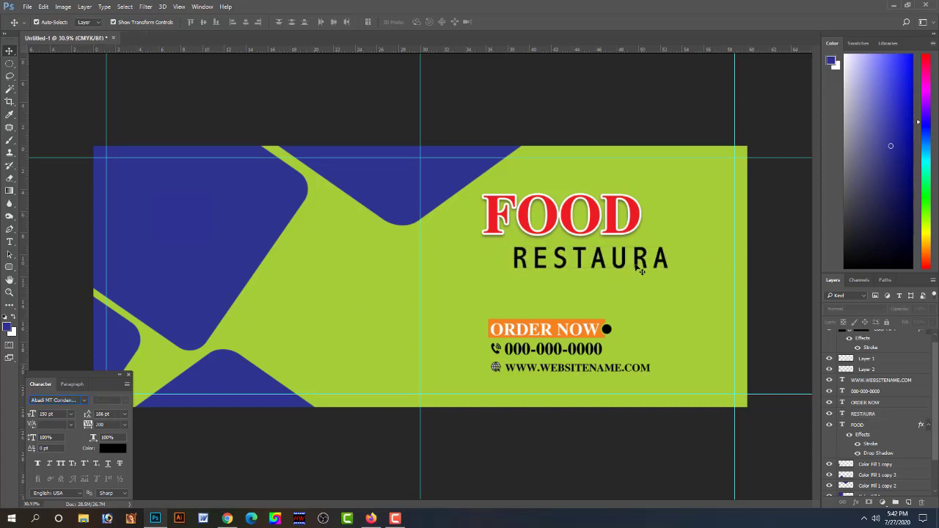
drag(635, 263, 618, 261)
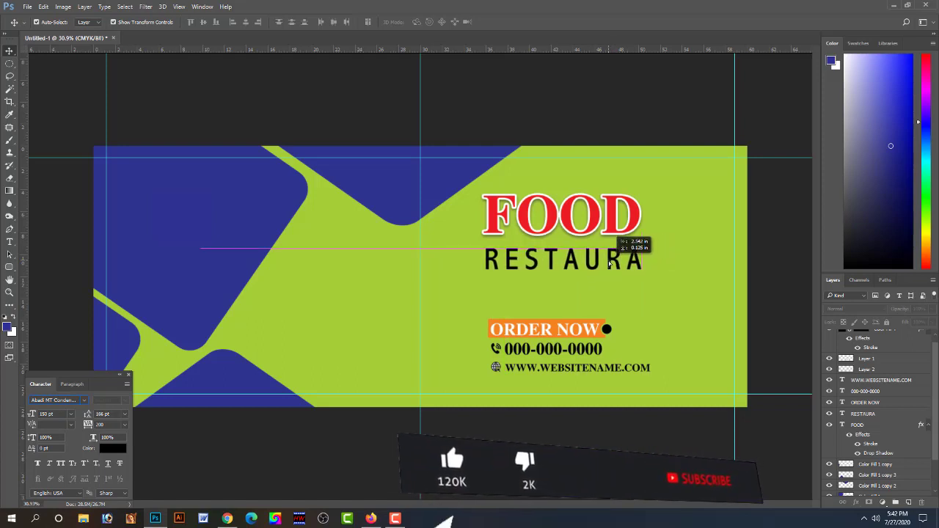
key(ctrl+z)
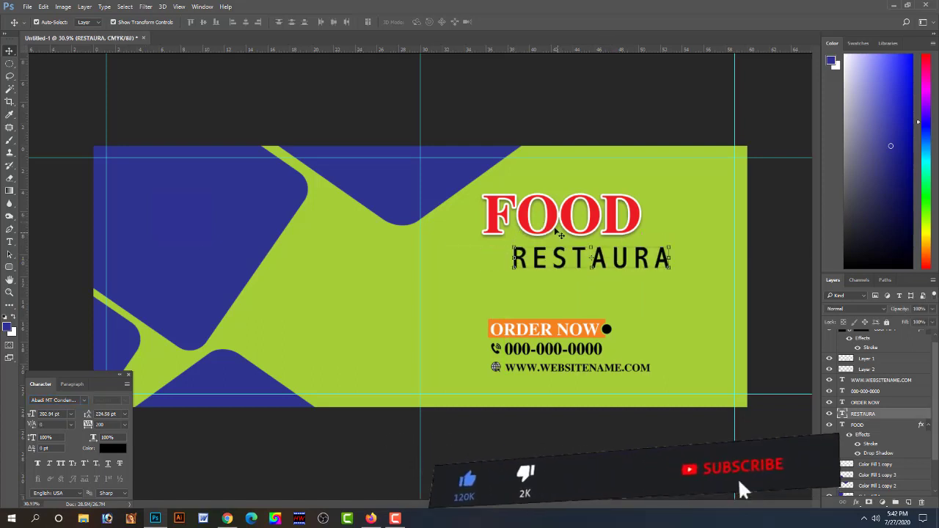
click(53, 399)
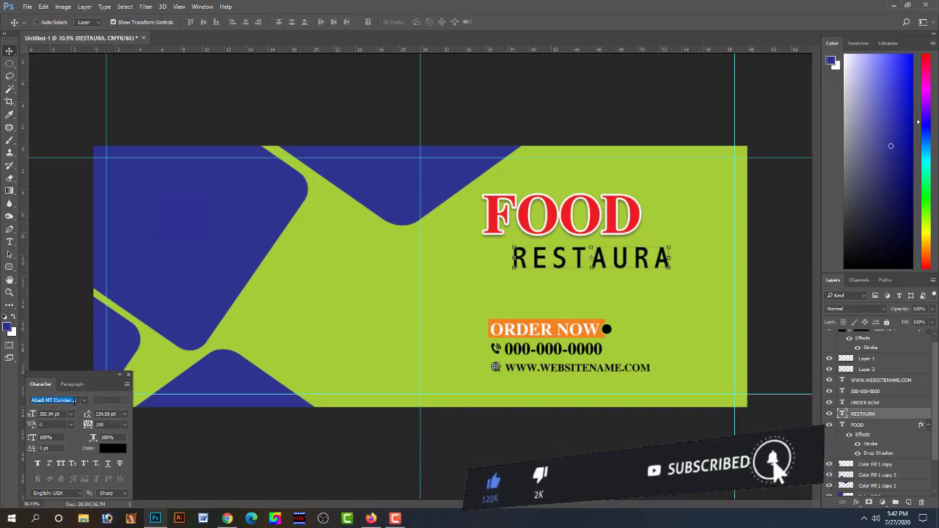
Give the FOOD text layer the same condensed font as RESTAURA
key(ctrl)
key(alt+bracketleft)
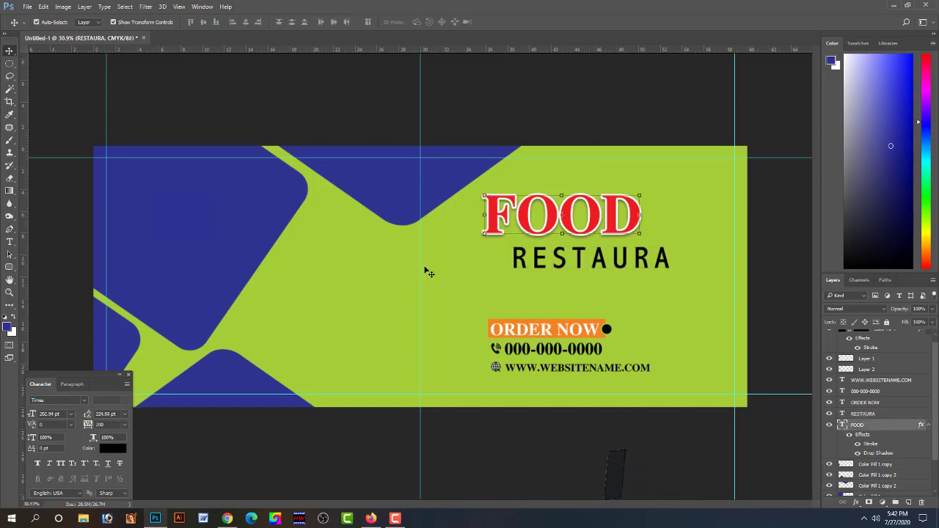
key(BackSpace)
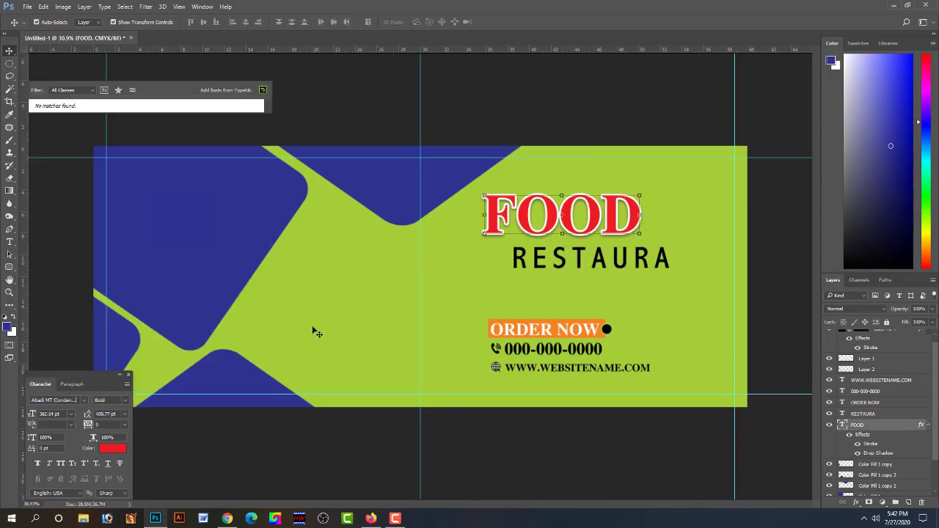
key(Return)
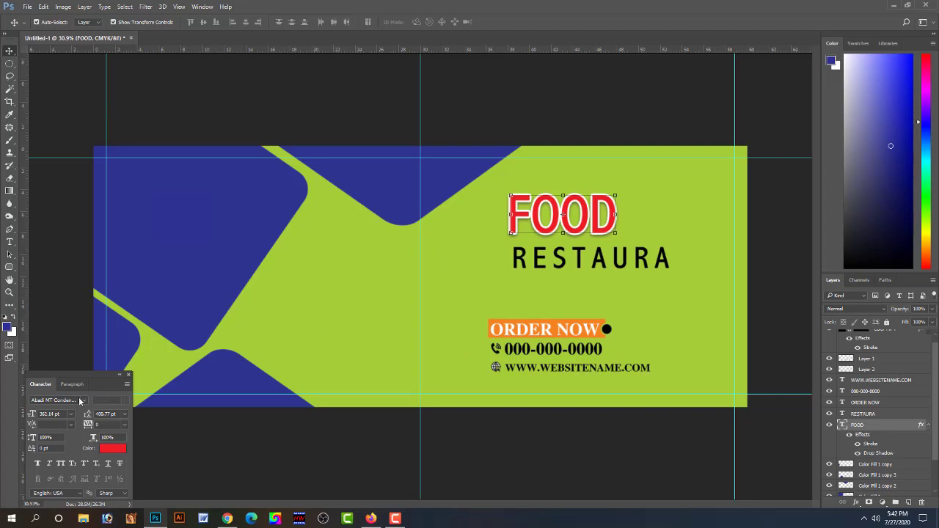
Cycle FOOD through the font list until the bold rounded Aero typeface is applied, then deselect
click(80, 400)
click(59, 400)
key(Down)
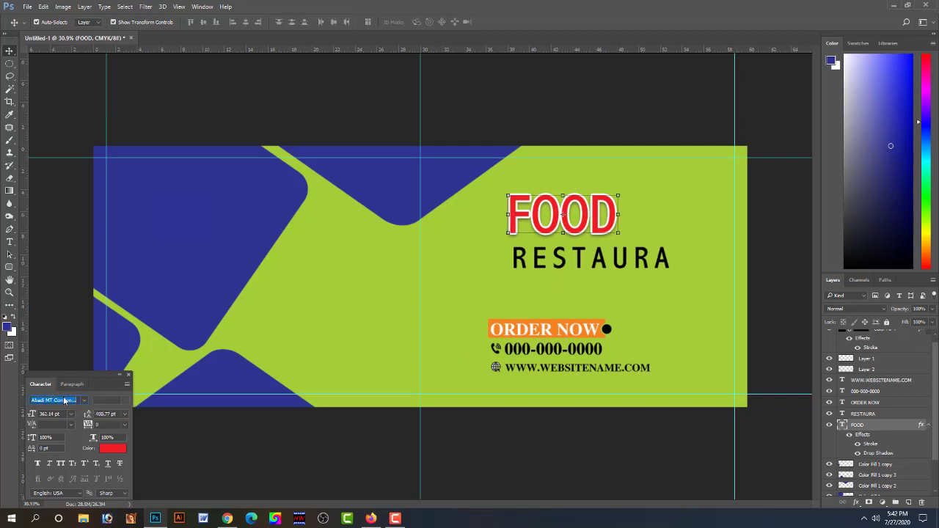
key(Down)
key(Down)
key(Down)
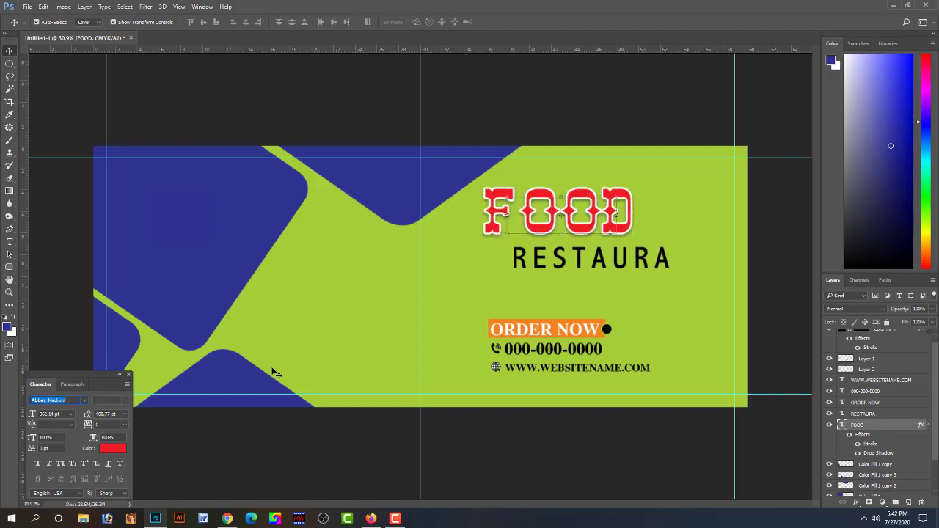
key(Down)
key(Down)
key(Down)
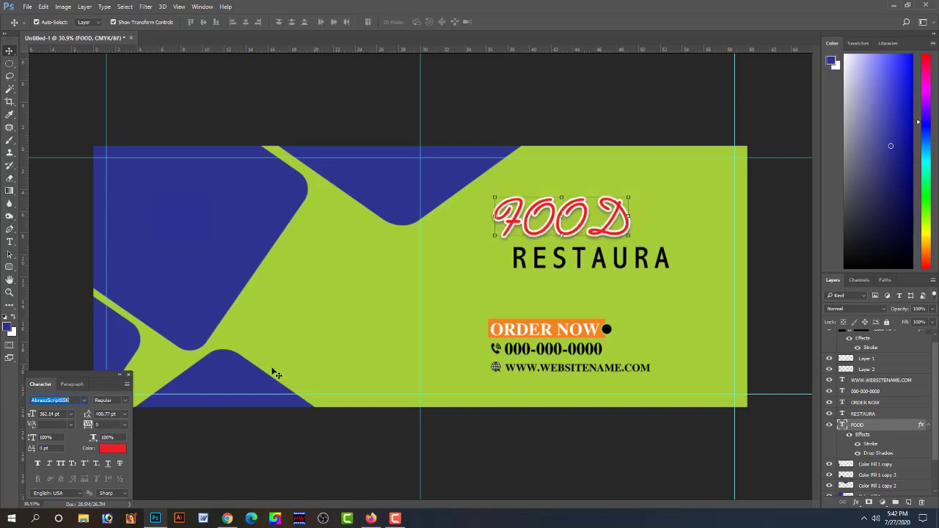
key(Down)
key(Down)
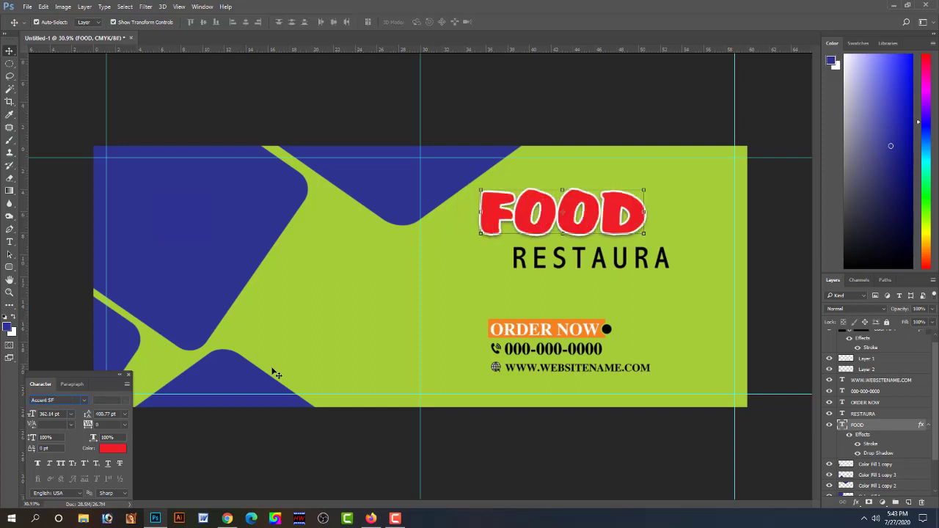
key(Down)
key(Down)
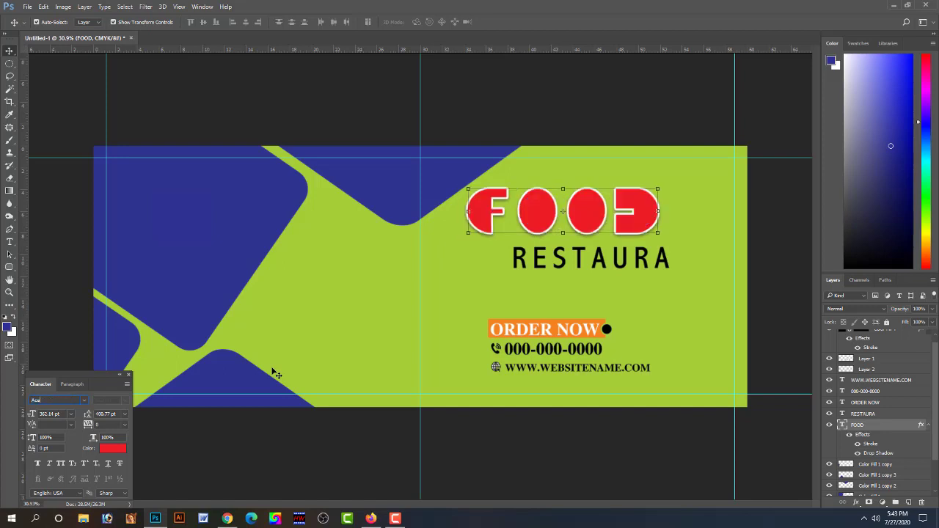
key(Down)
key(Down)
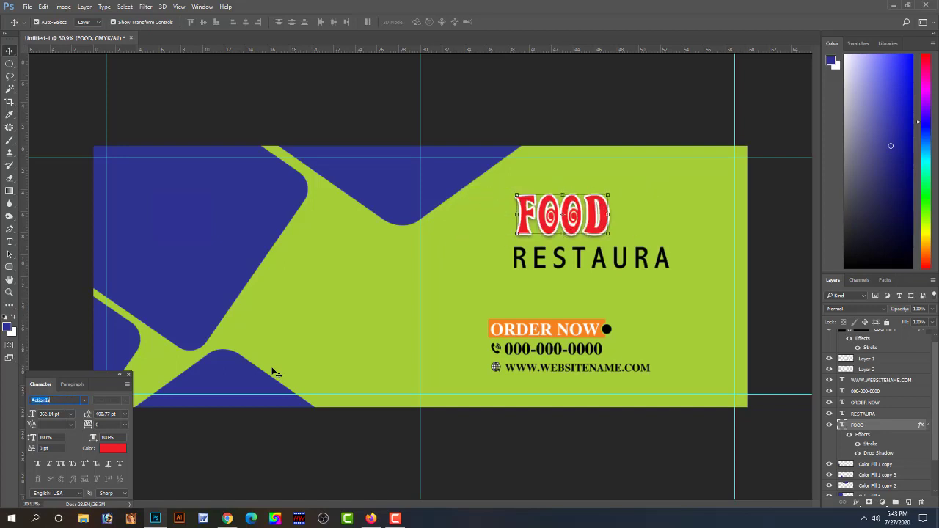
key(Down)
key(Down)
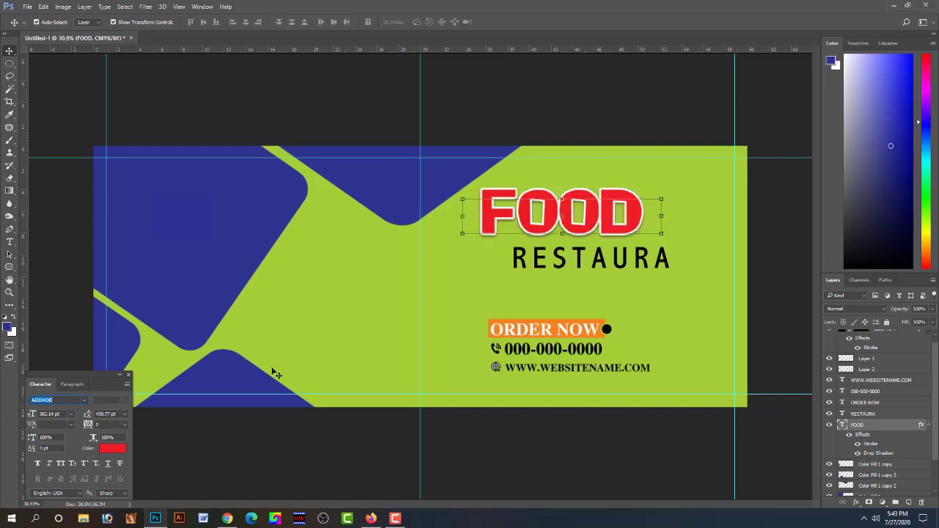
key(Down)
key(Down)
key(Down)
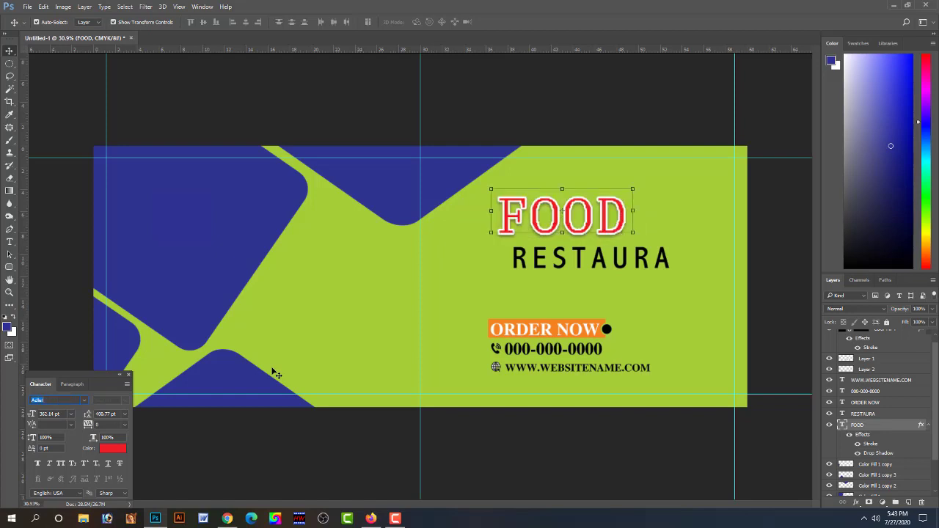
key(Down)
key(Down)
key(Down)
key(Down)
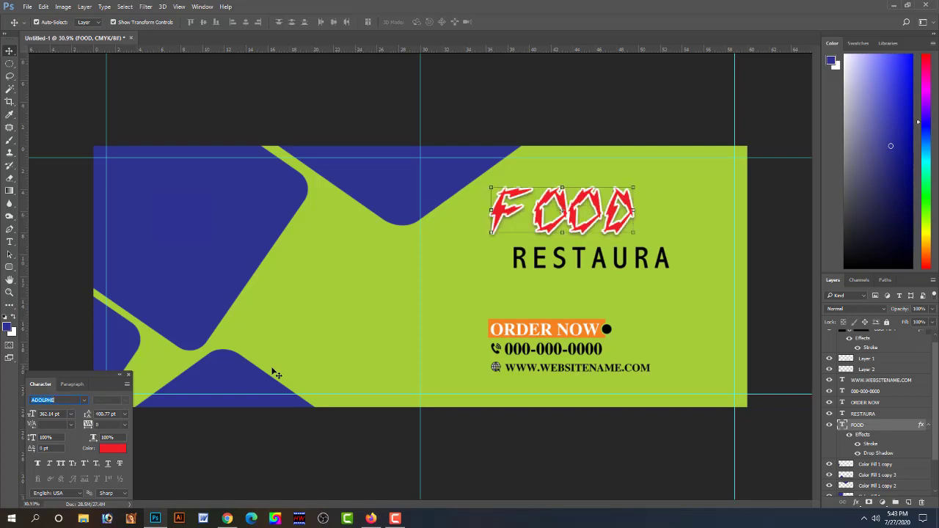
key(Down)
key(Down)
key(Down)
key(Down)
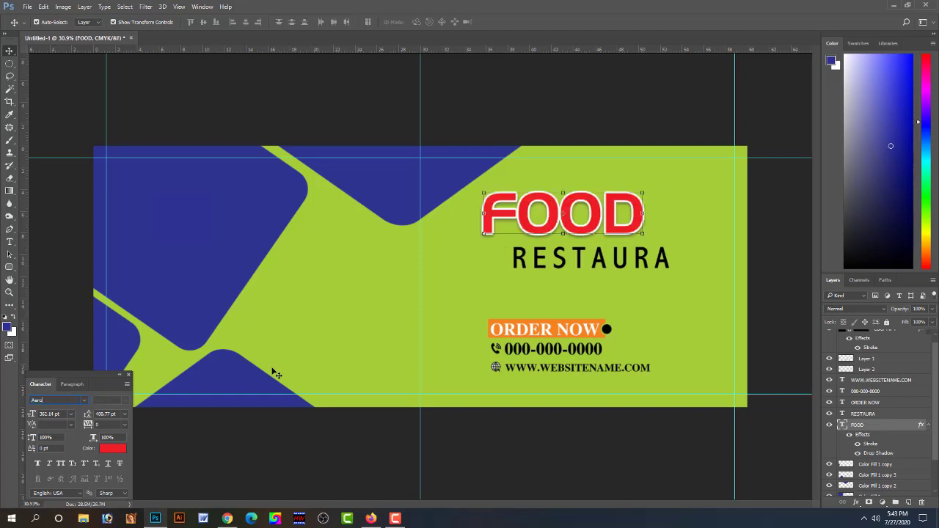
key(Down)
key(Down)
key(Down)
key(Down)
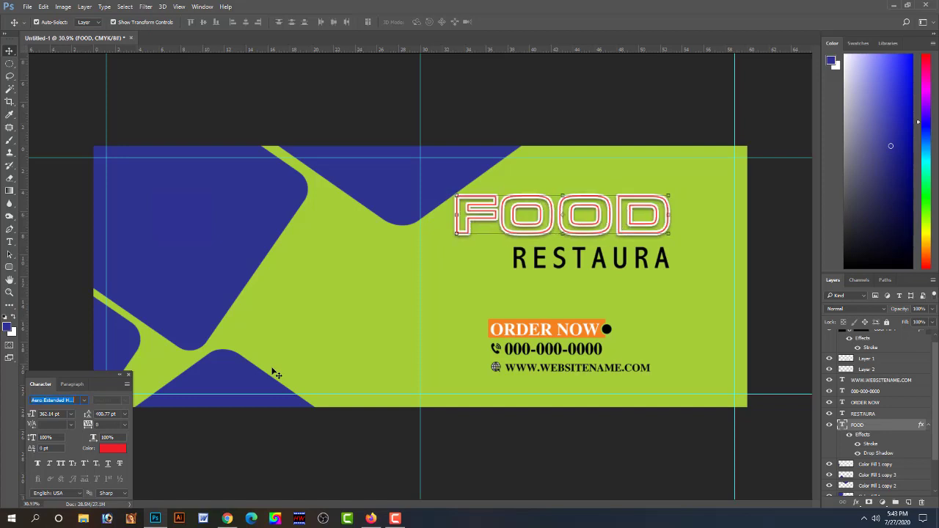
key(Down)
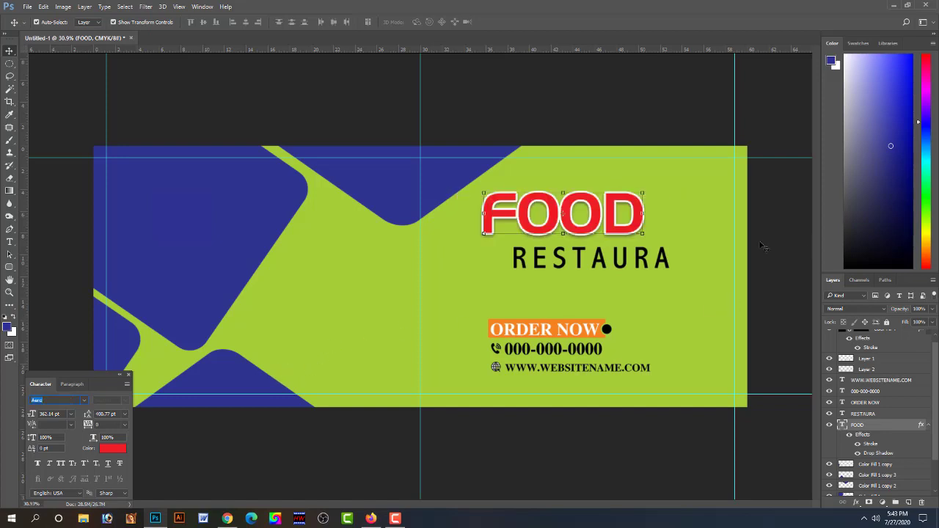
click(761, 245)
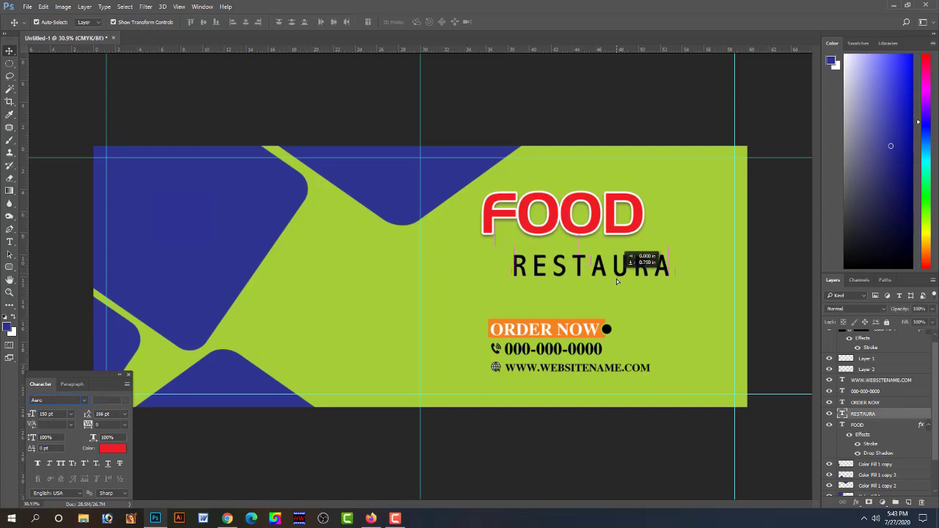
Lower the FOOD title slightly and drag RESTAURA up just beneath it, nudging it into place
click(601, 232)
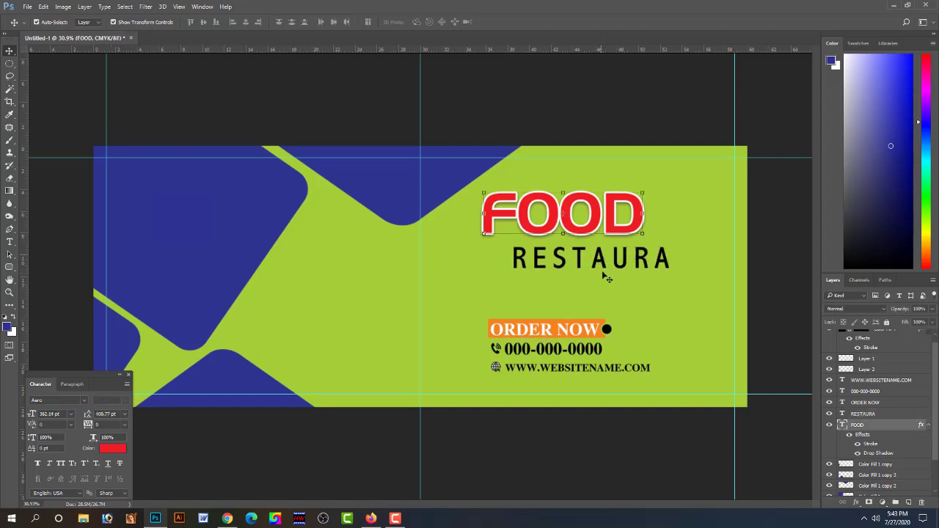
drag(605, 276, 608, 311)
drag(611, 234, 612, 240)
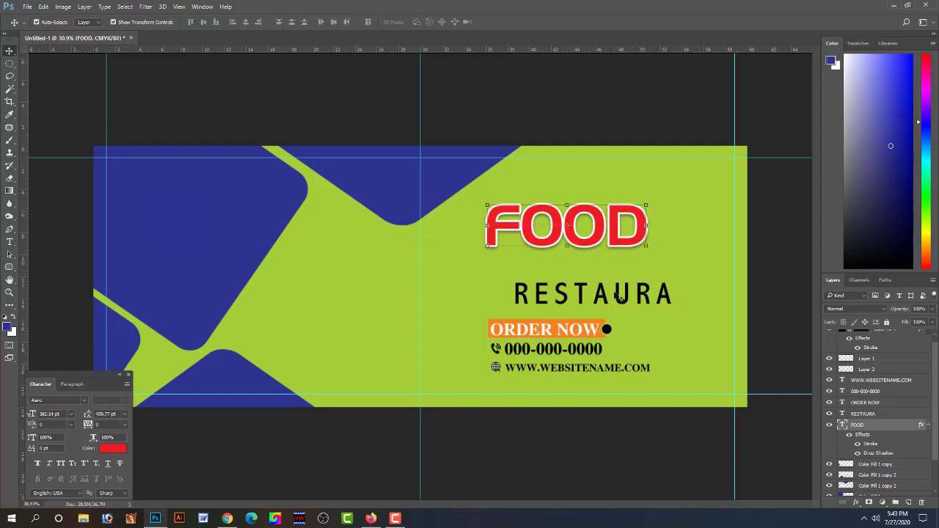
drag(601, 293, 575, 261)
key(Down)
key(Down)
key(Down)
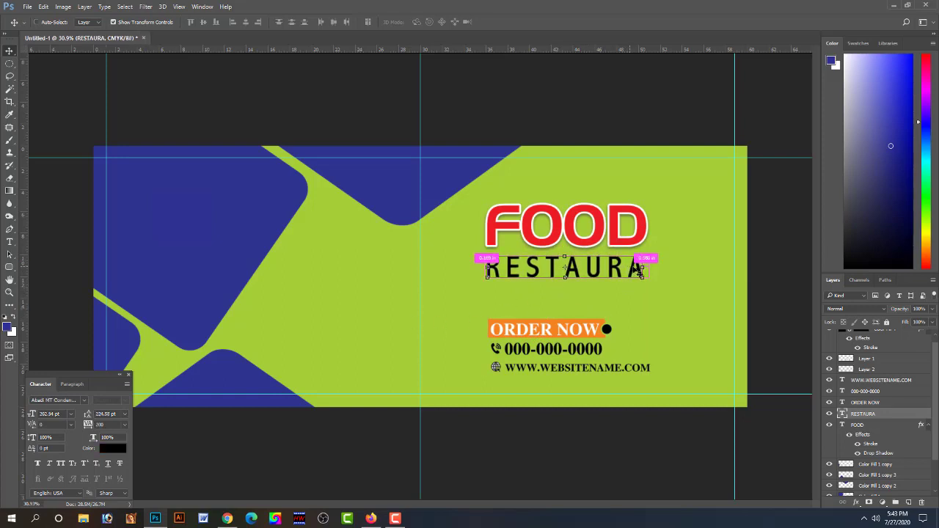
Scale RESTAURA down to about 75% and move it left beneath FOOD
key(ctrl+t)
drag(649, 253, 629, 257)
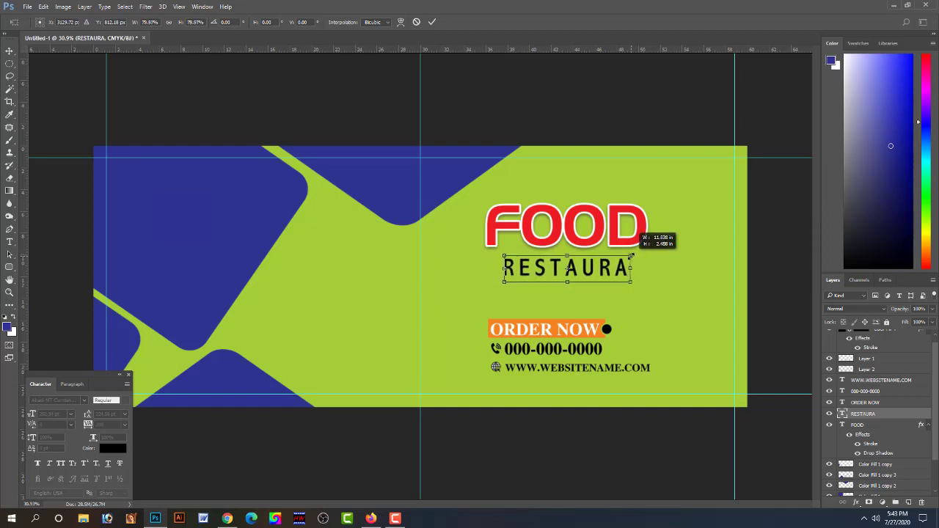
key(Return)
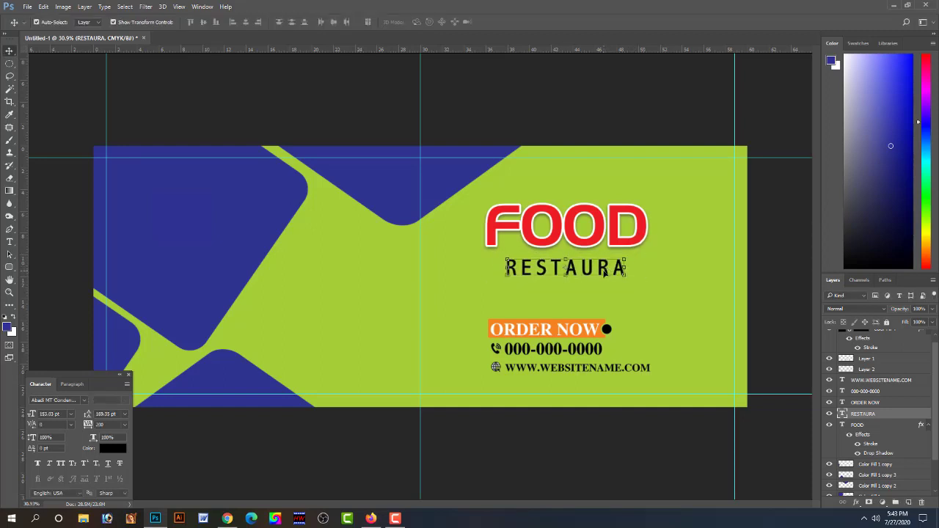
drag(605, 271, 584, 269)
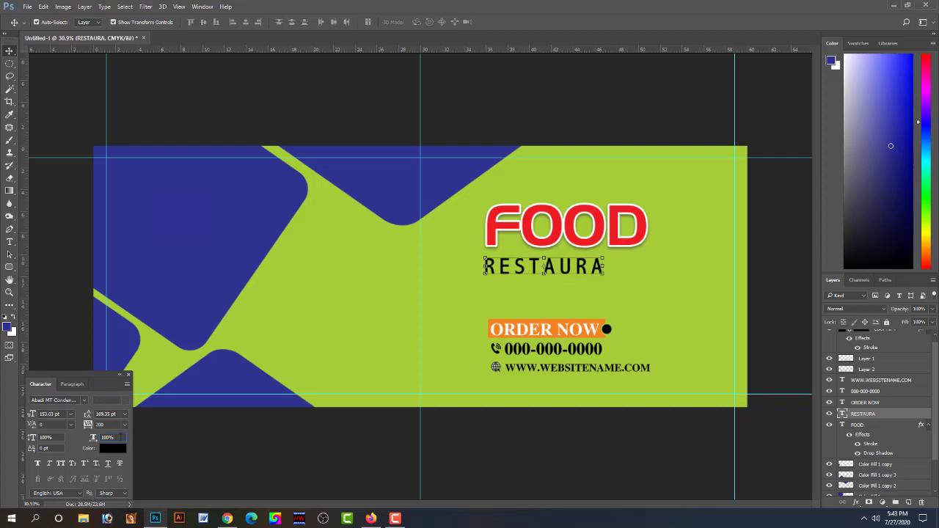
Widen RESTAURA's letter spacing to 440 tracking and centre it under FOOD
click(126, 427)
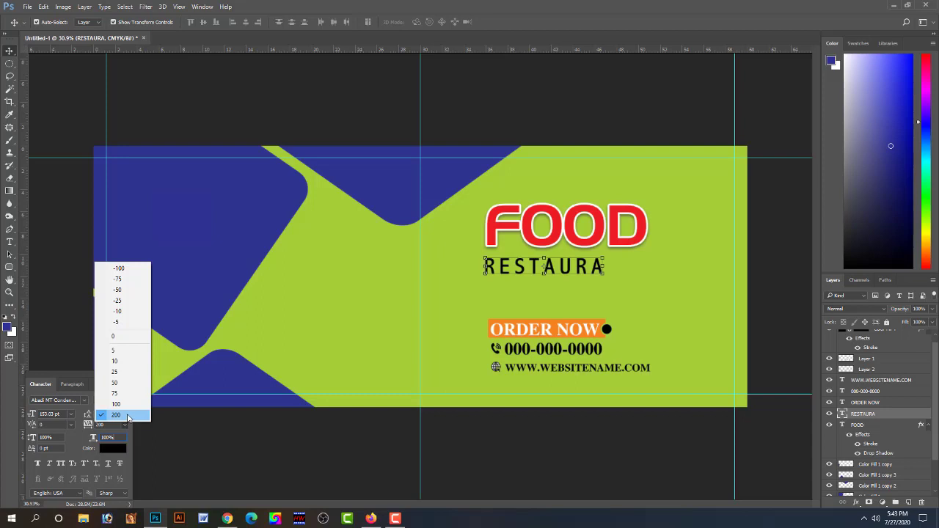
click(128, 415)
click(10, 242)
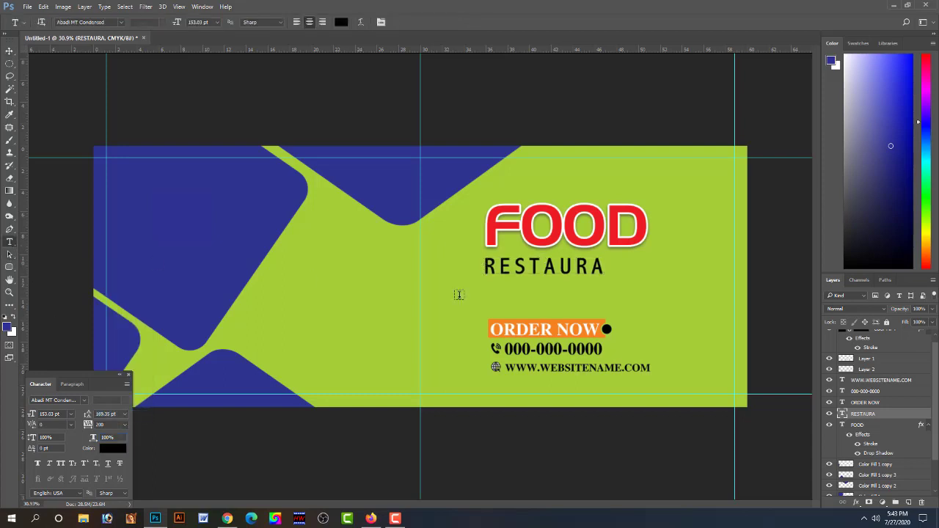
double_click(573, 277)
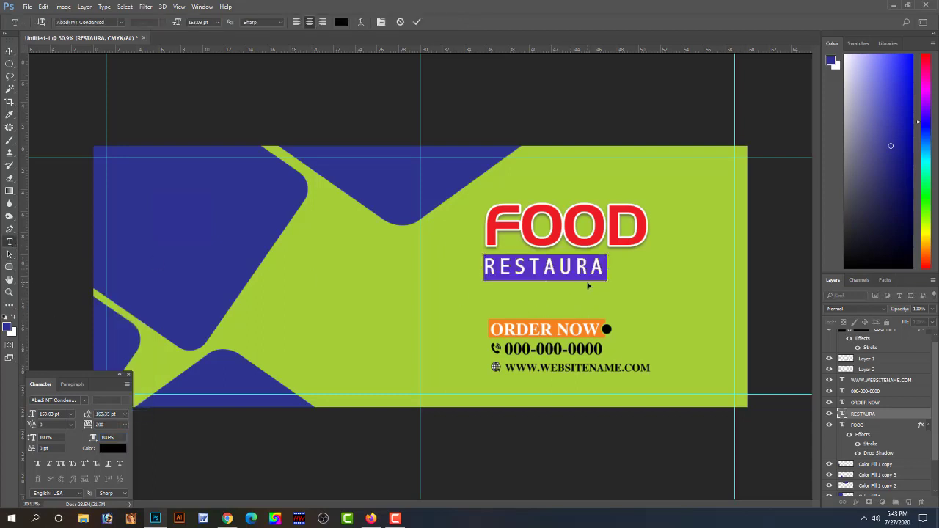
key(alt+Right)
key(alt+Right)
key(alt+Right)
key(alt+Right)
key(alt+Right)
key(alt+Right)
key(alt+Right)
key(alt+Right)
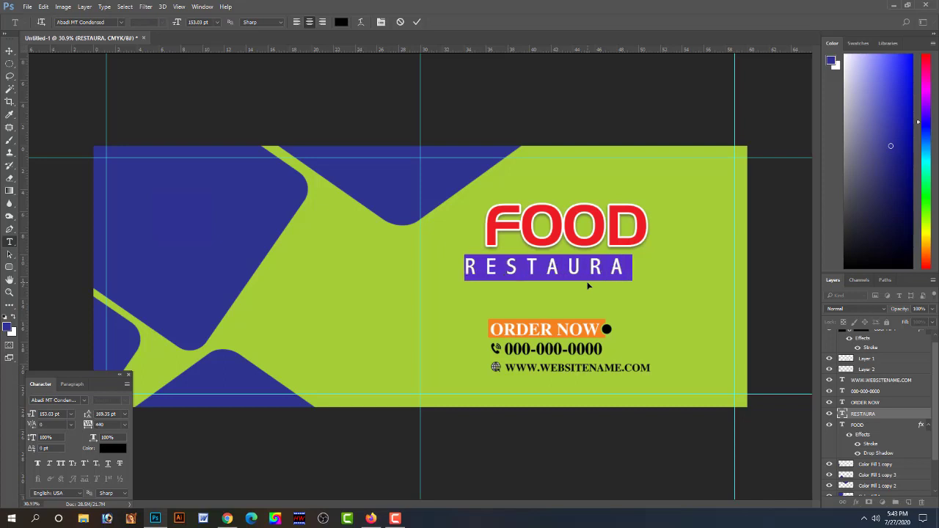
click(9, 50)
drag(579, 273, 611, 270)
key(Left)
key(Left)
key(Left)
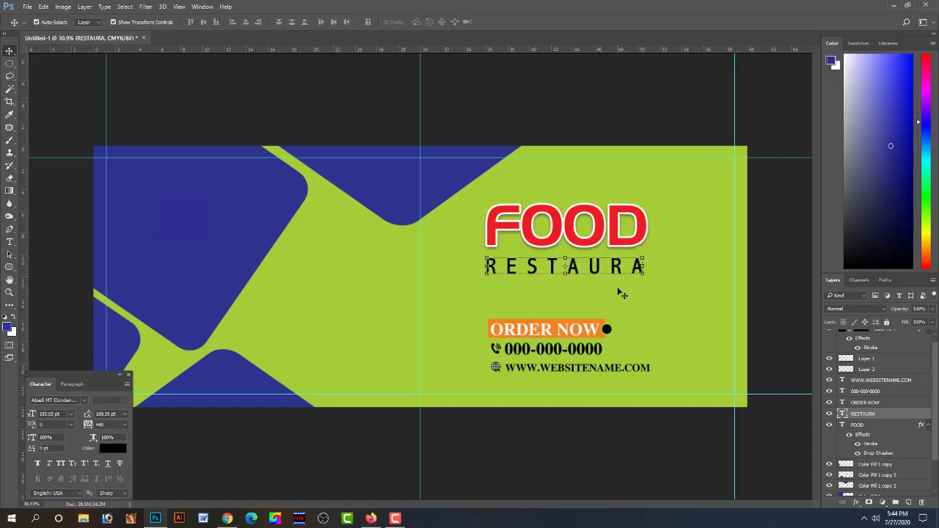
click(762, 284)
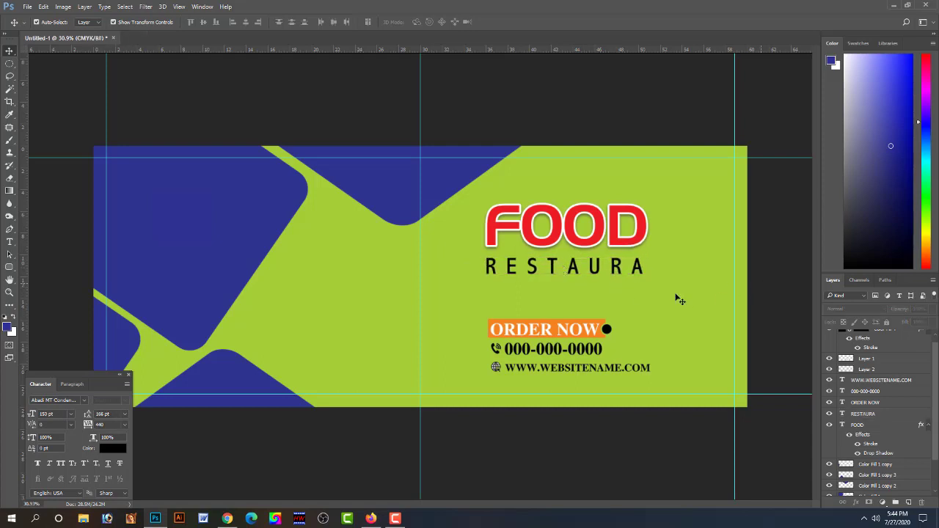
Search Google Images for "food item picture"
click(228, 519)
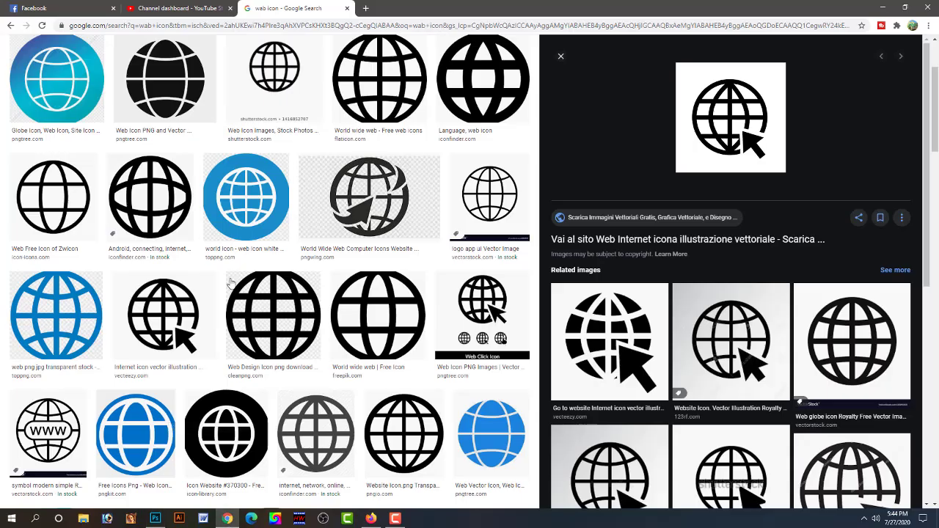
scroll(205, 117, up, 1)
scroll(162, 59, up, 1)
key(ctrl+a)
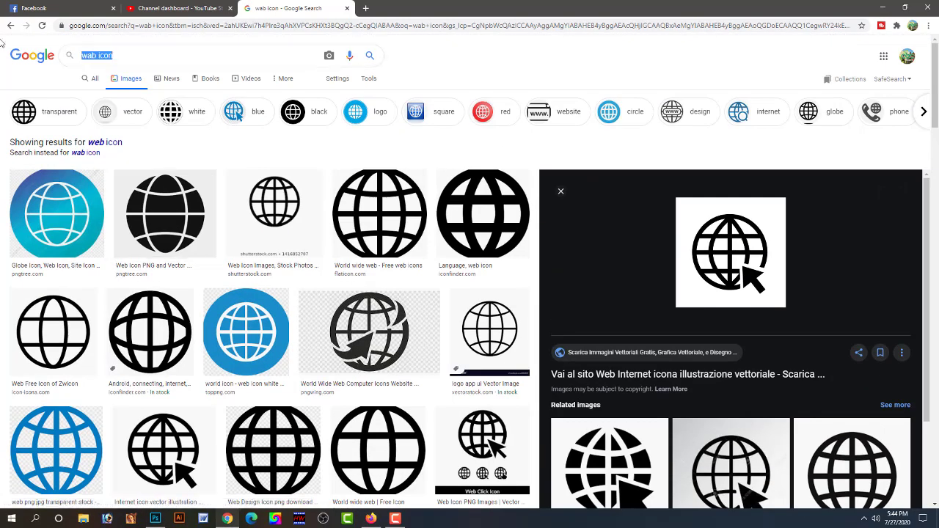
text(f)
key(BackSpace)
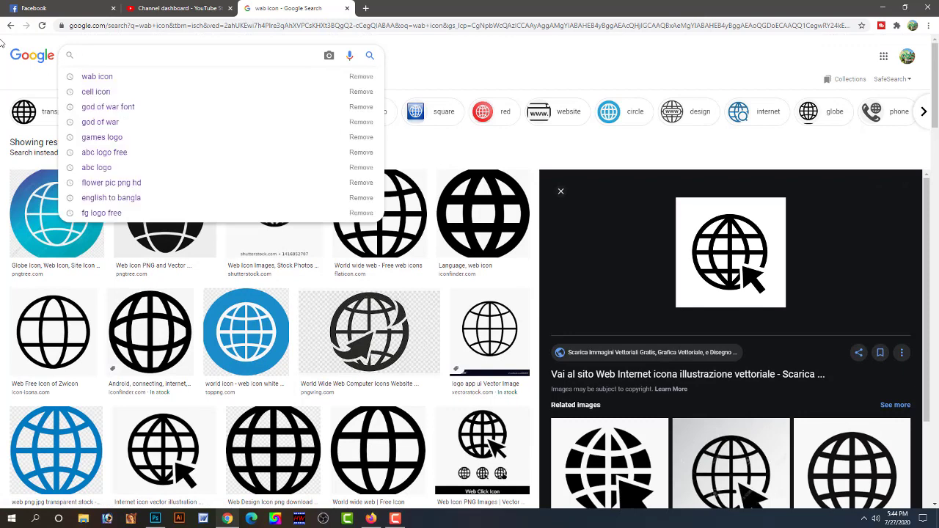
text(food)
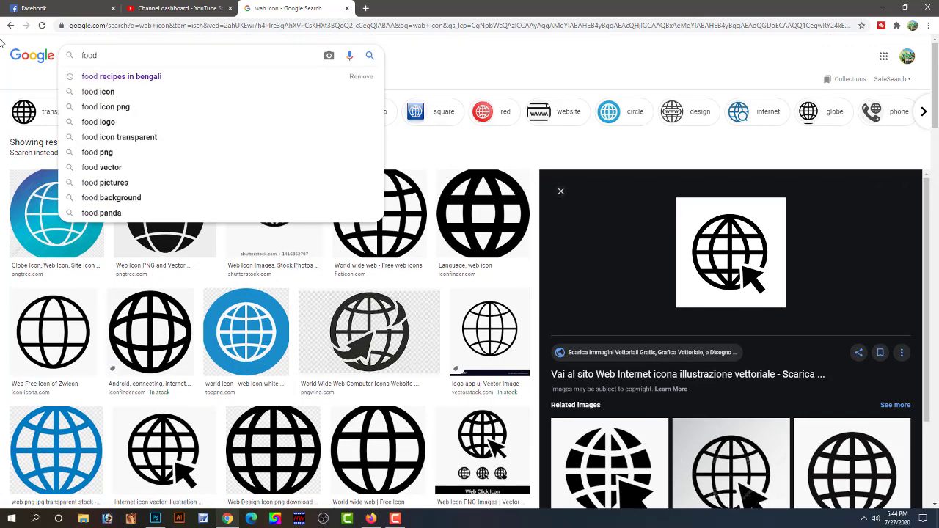
text( i)
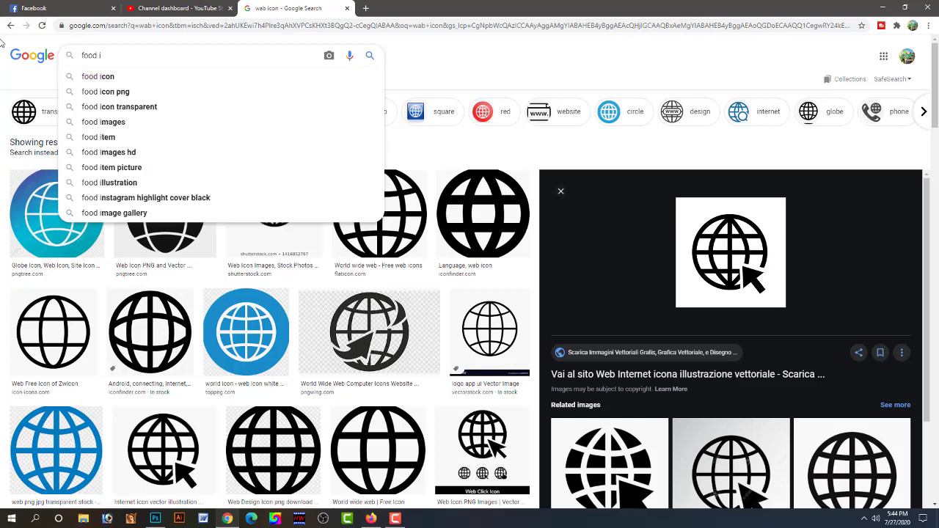
text(te)
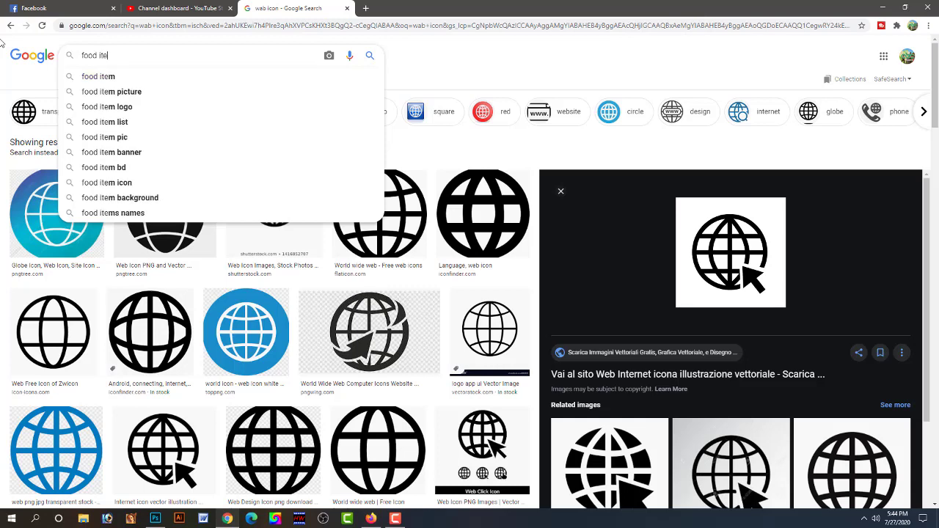
key(Down)
key(Down)
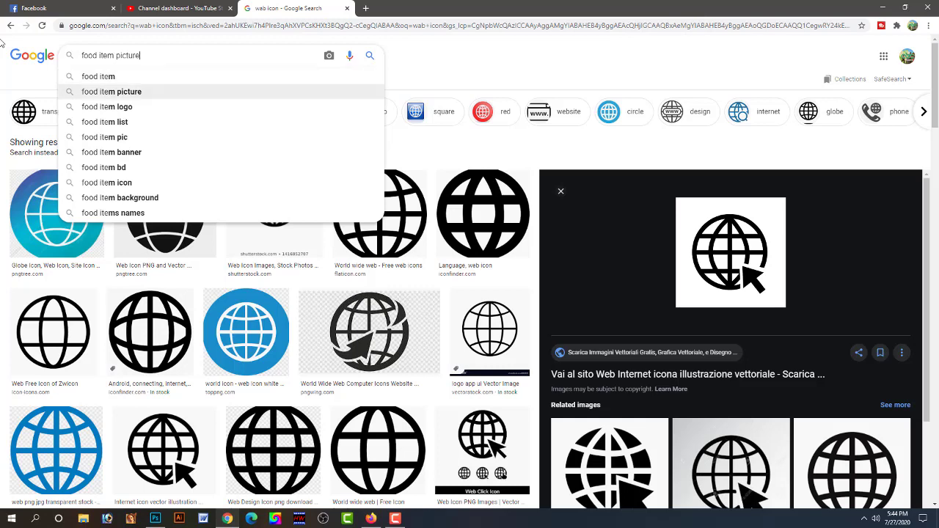
key(Return)
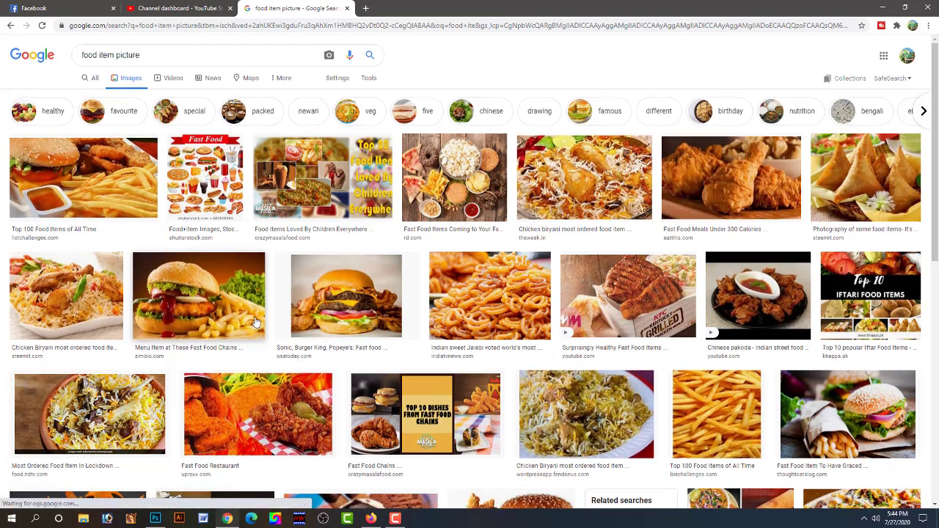
Copy the burger-and-fries photo and paste it into the banner along its left edge
scroll(257, 323, down, 2)
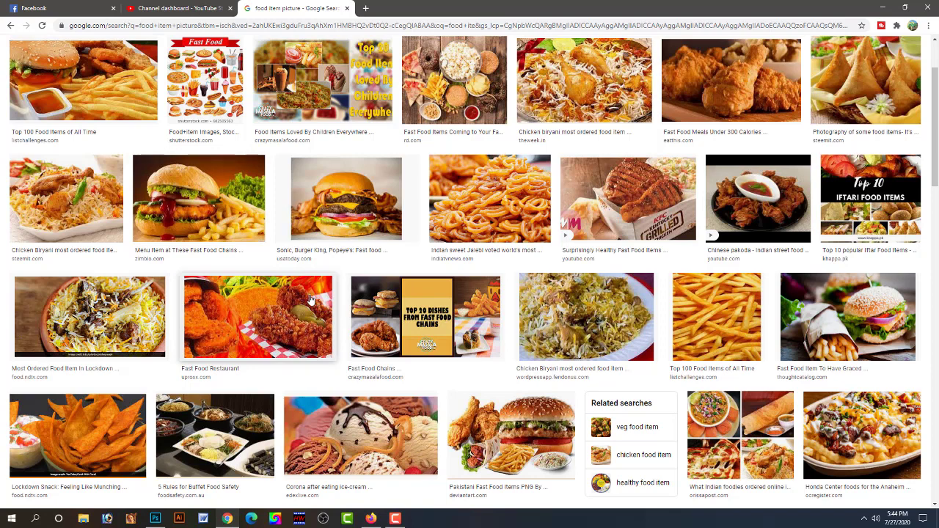
click(242, 212)
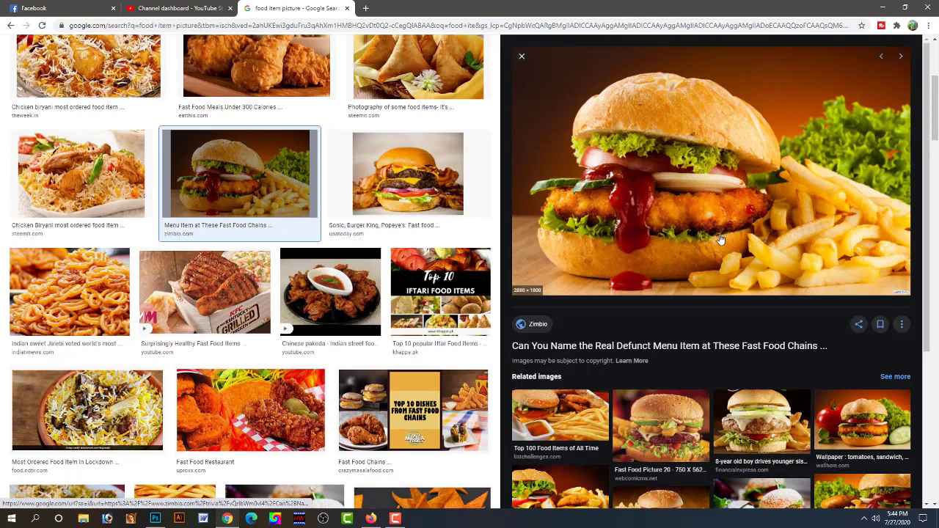
right_click(718, 236)
click(747, 335)
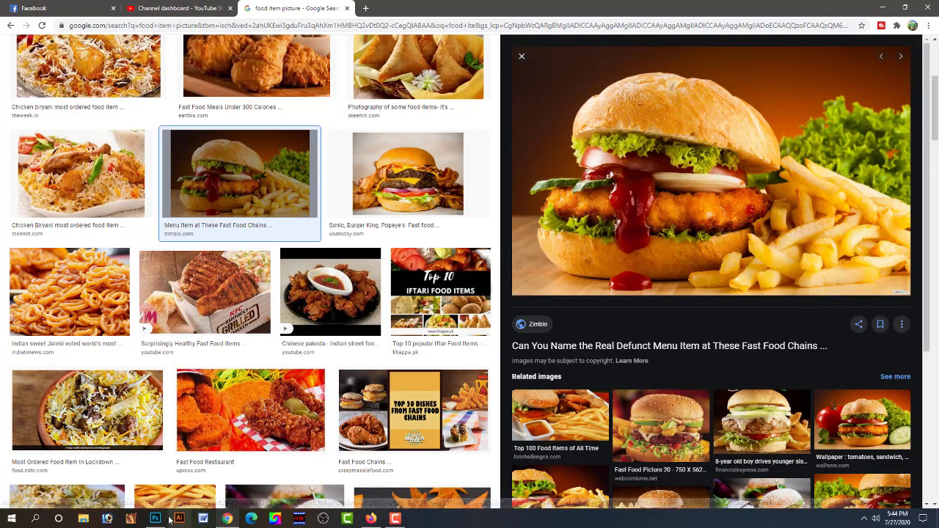
key(alt+Tab)
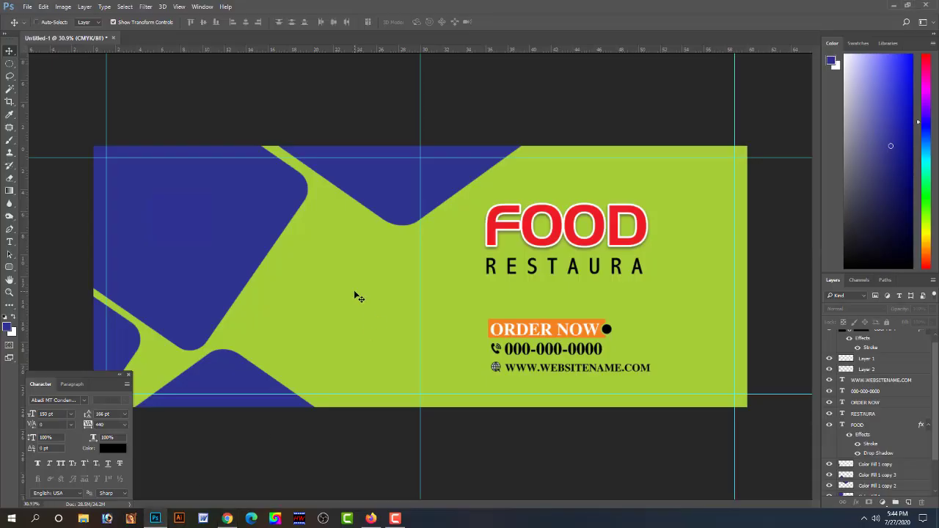
key(ctrl+v)
drag(352, 263, 234, 229)
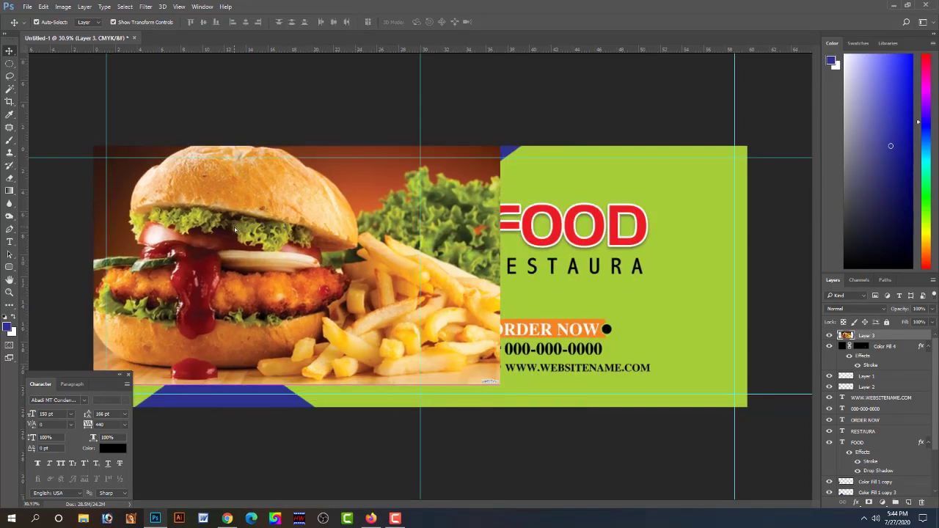
Flip the burger photo horizontally
key(ctrl+t)
right_click(250, 230)
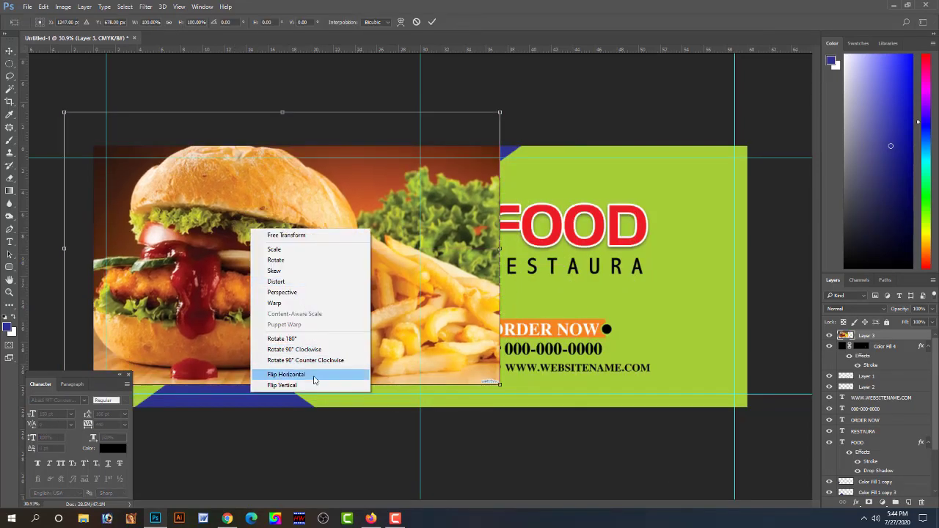
click(314, 375)
key(Return)
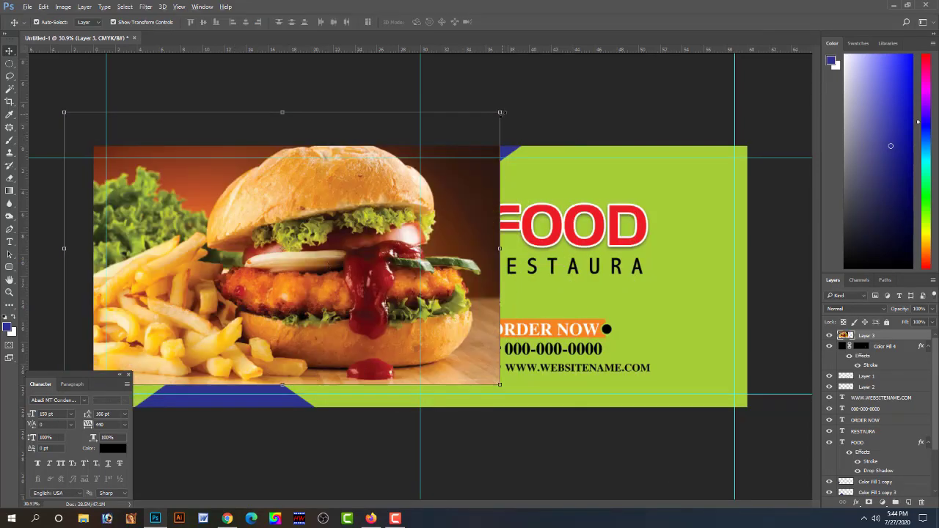
Scale the burger photo to about 57% and move it toward the banner's centre over FOOD
drag(500, 113, 436, 136)
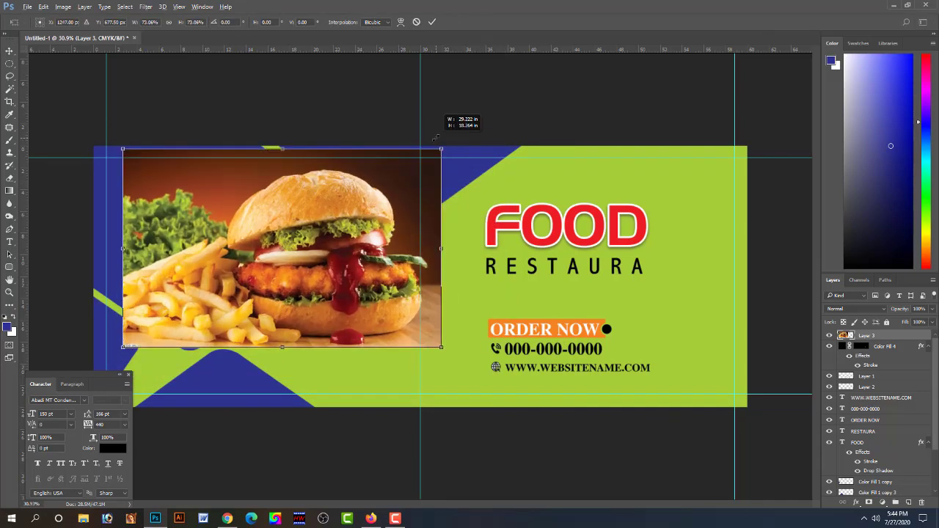
drag(435, 137, 441, 149)
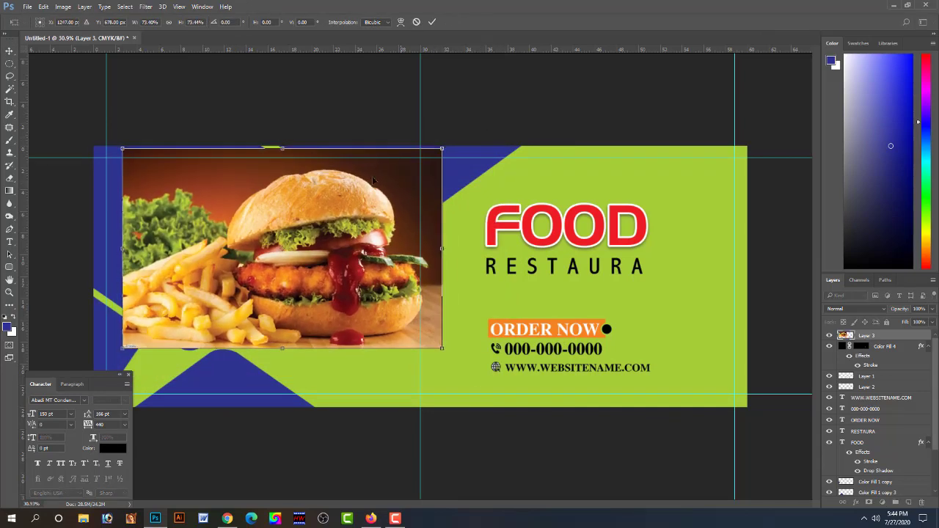
drag(373, 179, 257, 188)
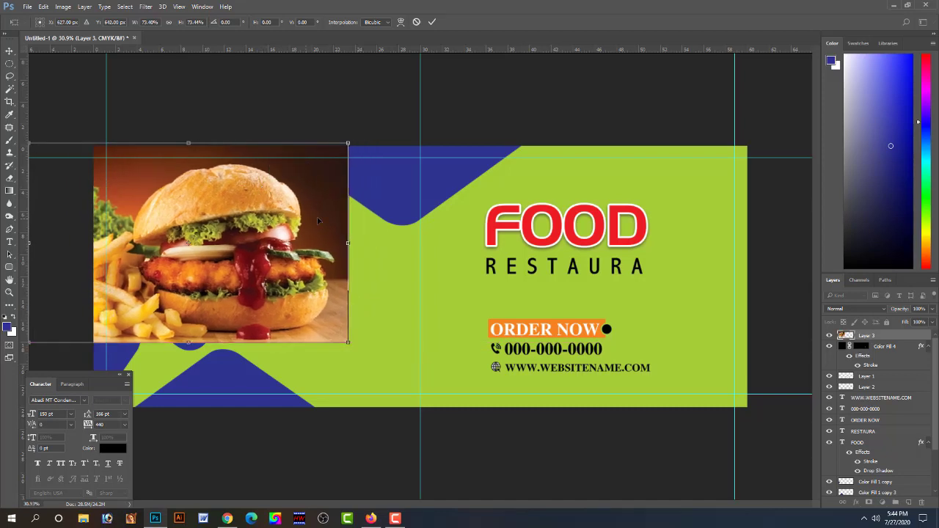
drag(318, 220, 465, 176)
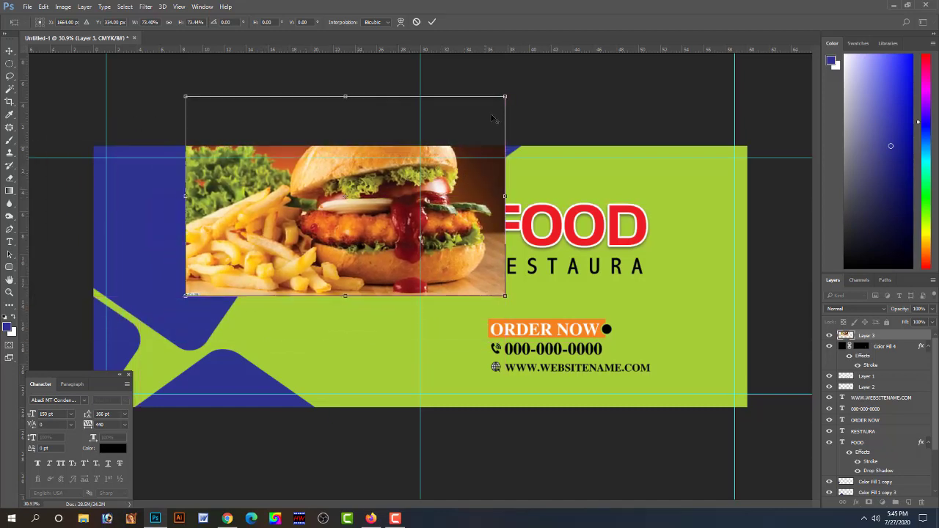
mouse_move(505, 96)
mouse_down()
mouse_move(452, 151)
mouse_move(464, 172)
mouse_up()
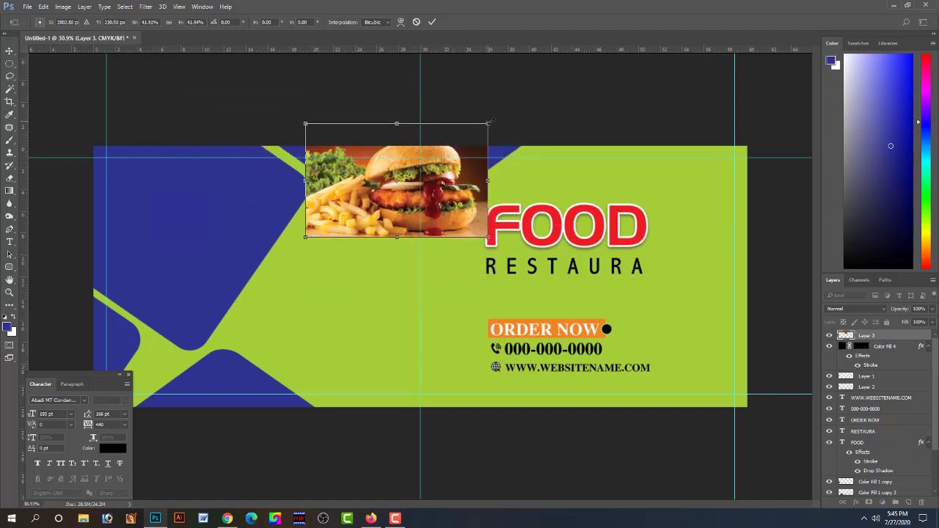
drag(488, 122, 520, 104)
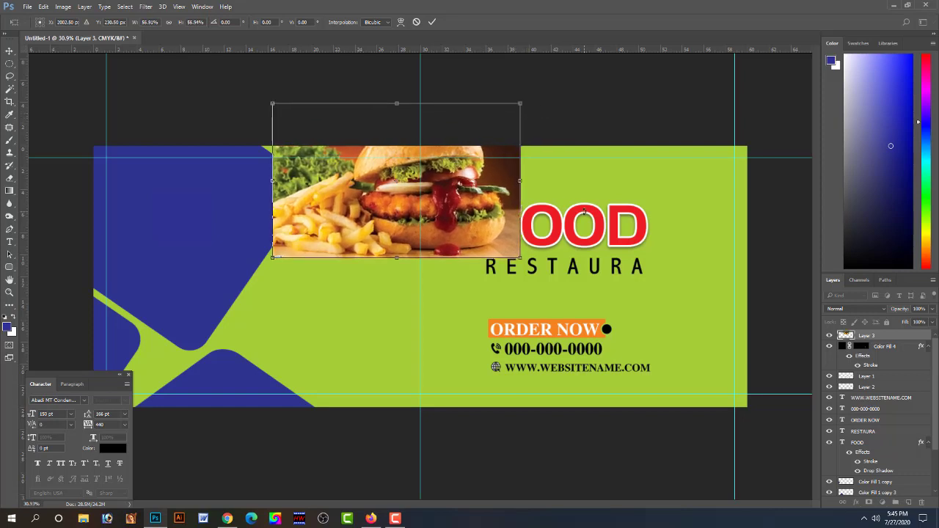
key(Return)
drag(507, 199, 599, 205)
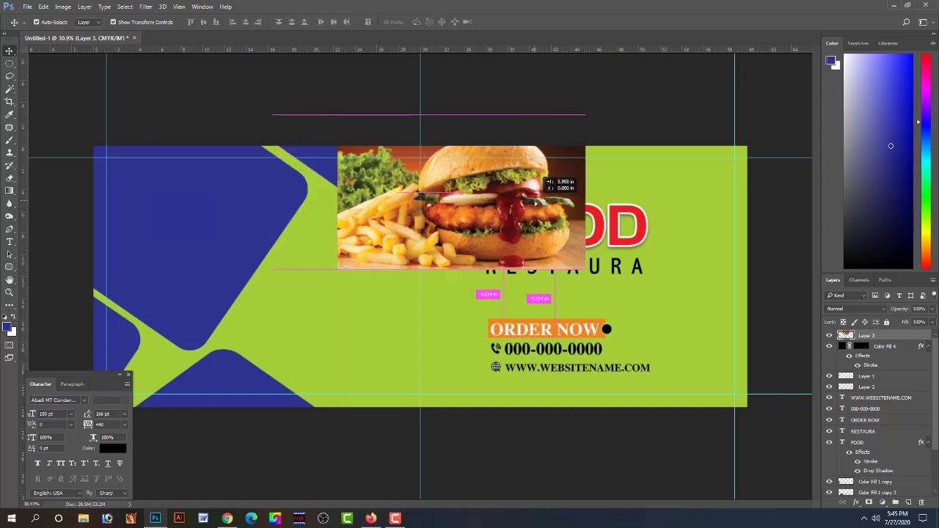
key(ctrl+t)
Bring the burger and blue shape layers to the top and shift the burger about 84 px left
key(Return)
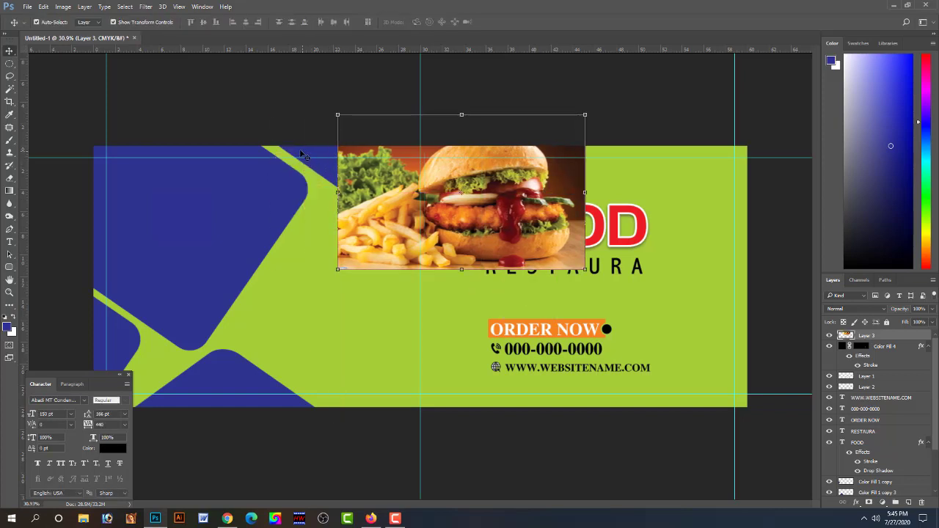
click(303, 153)
shift+click(393, 257)
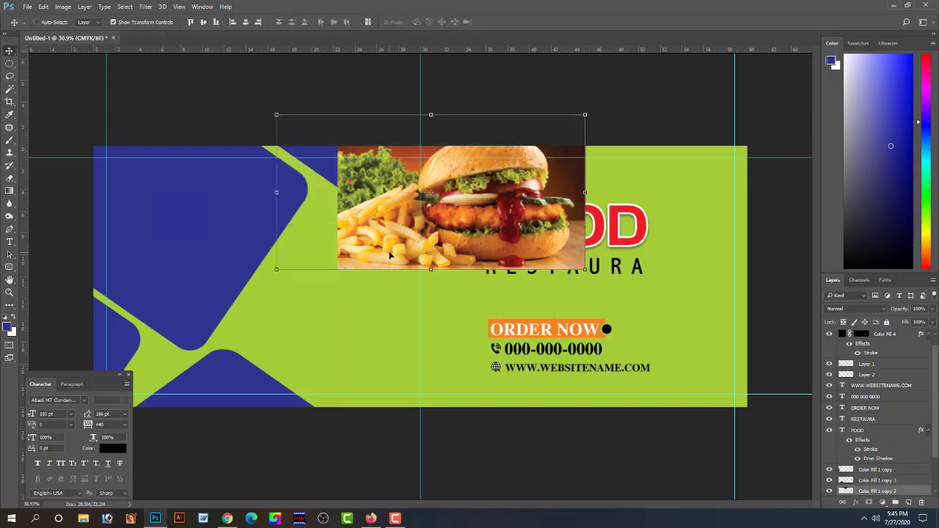
key(ctrl+shift+bracketright)
click(360, 105)
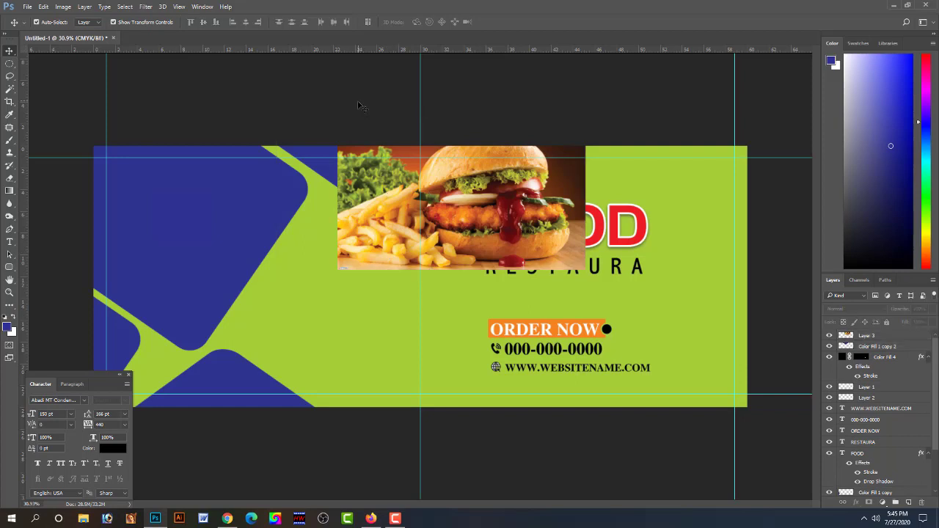
drag(370, 193, 309, 193)
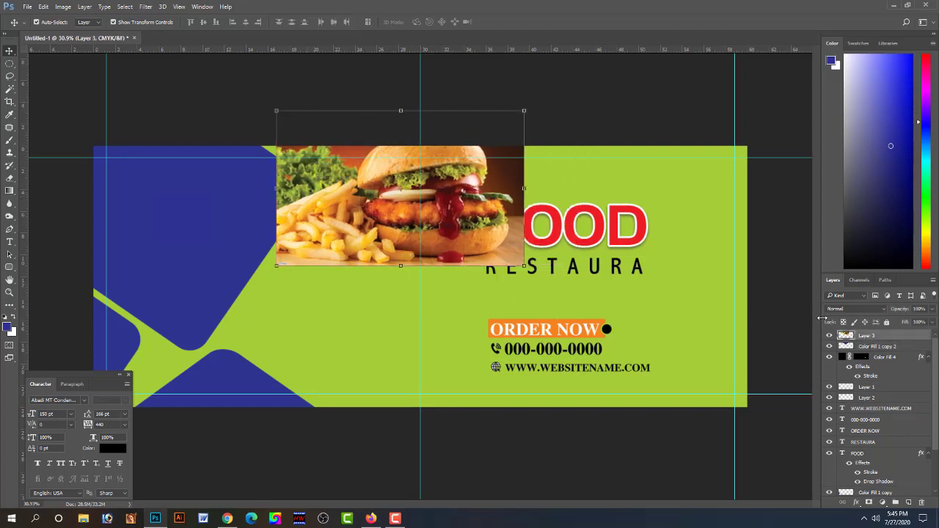
Clip the burger photo into the blue notch shape and nudge it down slightly
right_click(894, 338)
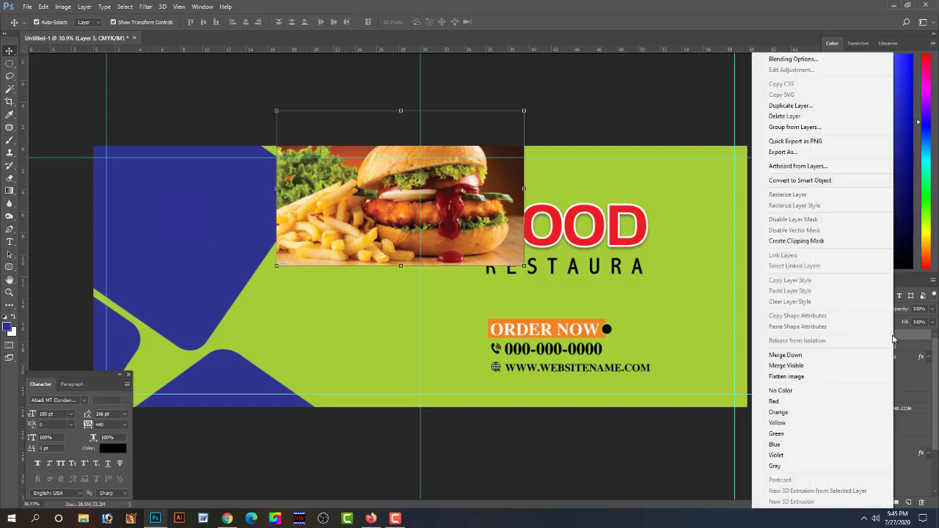
click(796, 241)
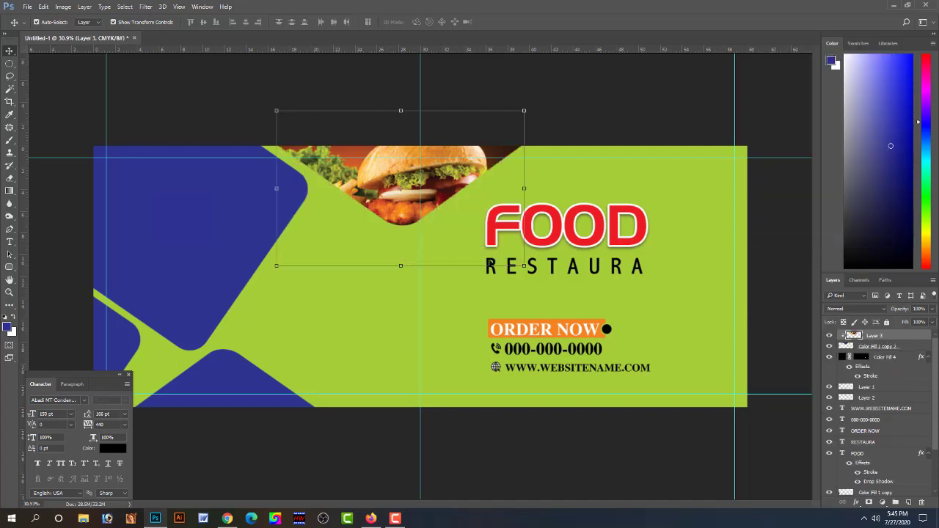
click(210, 103)
click(409, 209)
drag(408, 209, 408, 212)
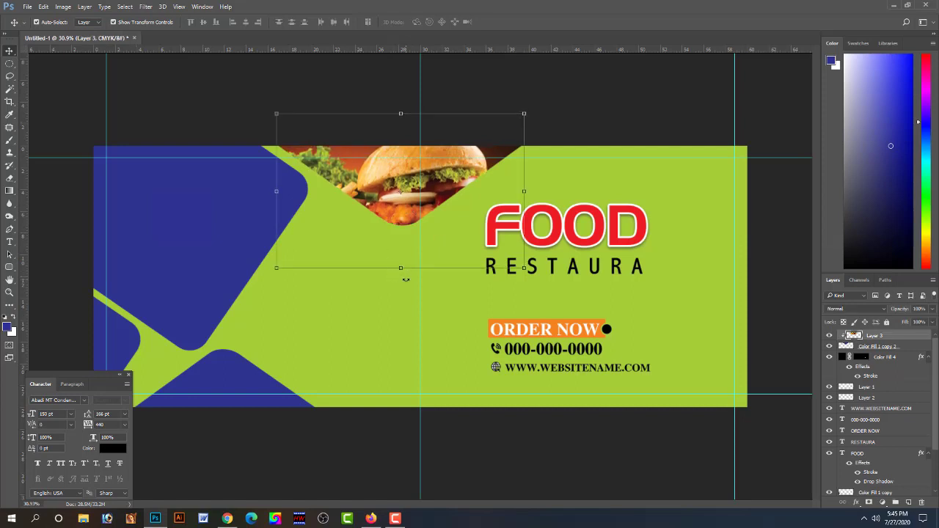
Discard a trial skew and rescale the clipped burger photo to about 72%
drag(401, 270, 400, 231)
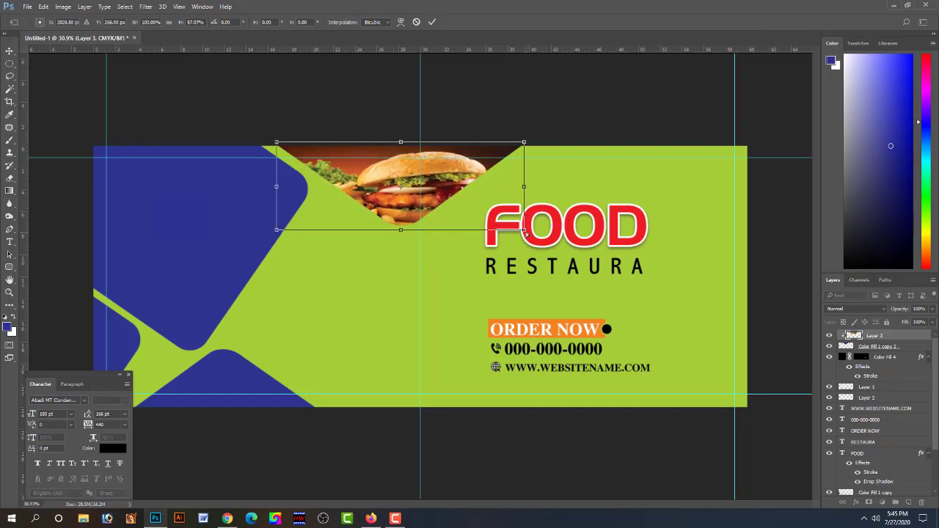
drag(523, 229, 468, 224)
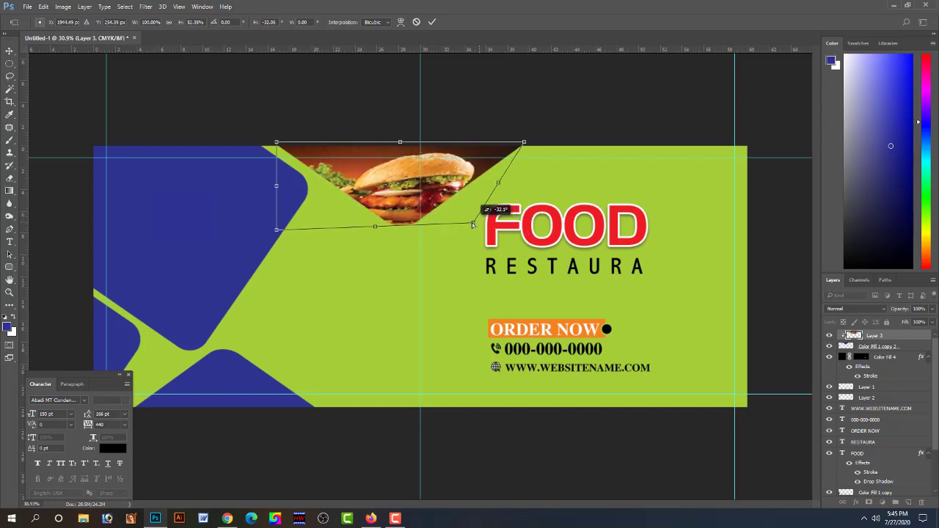
drag(279, 233, 344, 228)
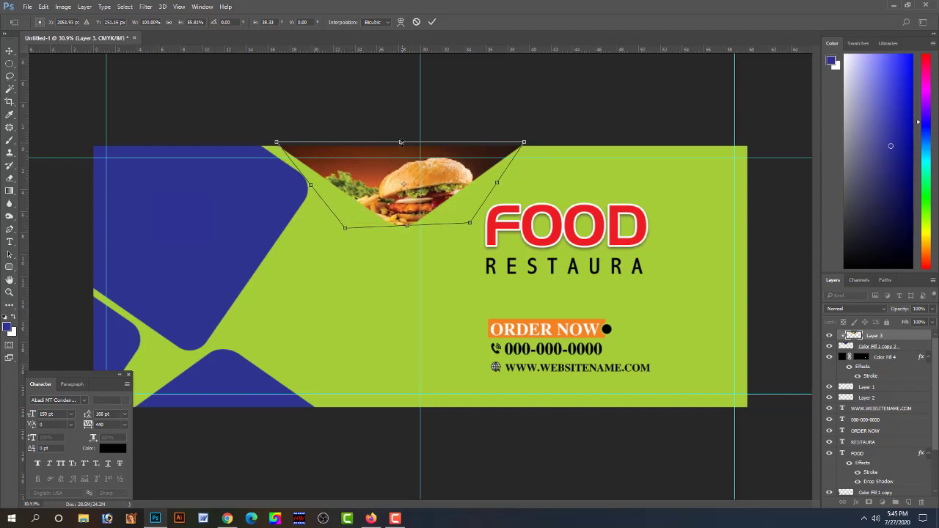
drag(400, 143, 397, 123)
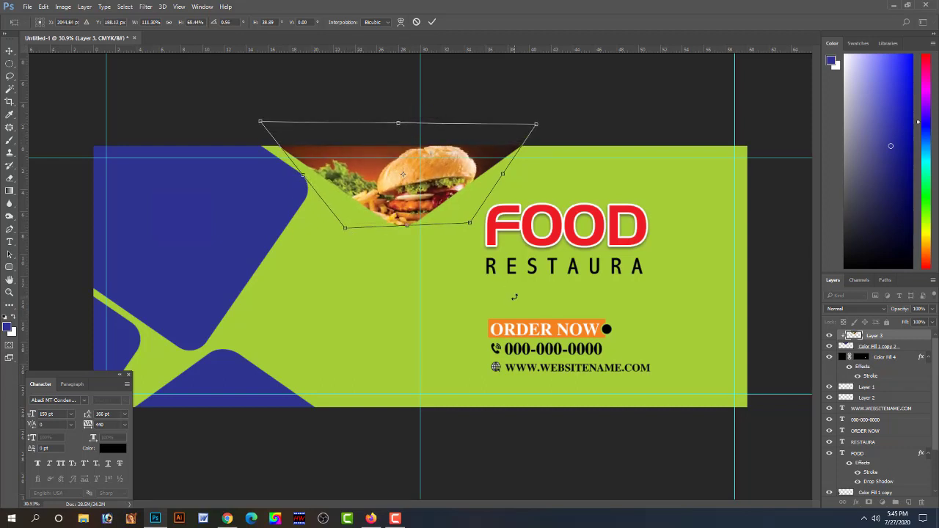
key(Return)
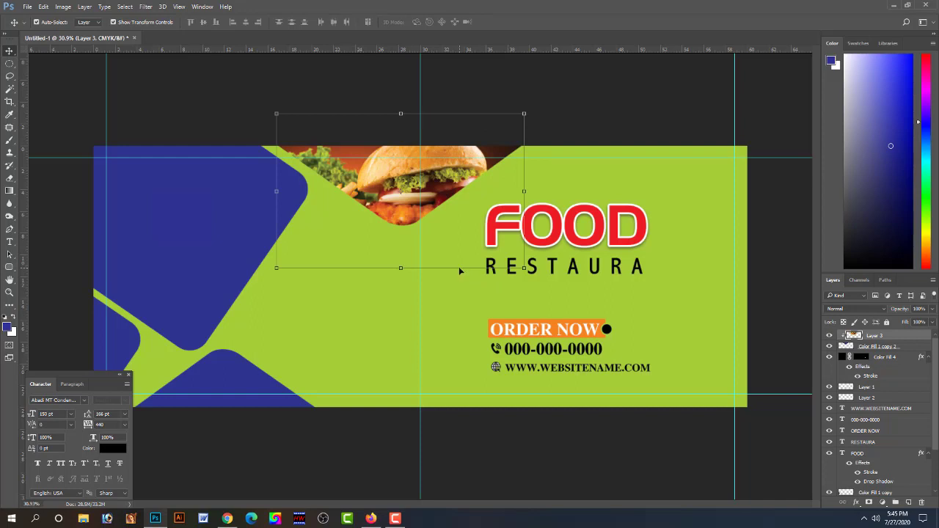
click(264, 88)
click(447, 165)
drag(525, 114, 489, 135)
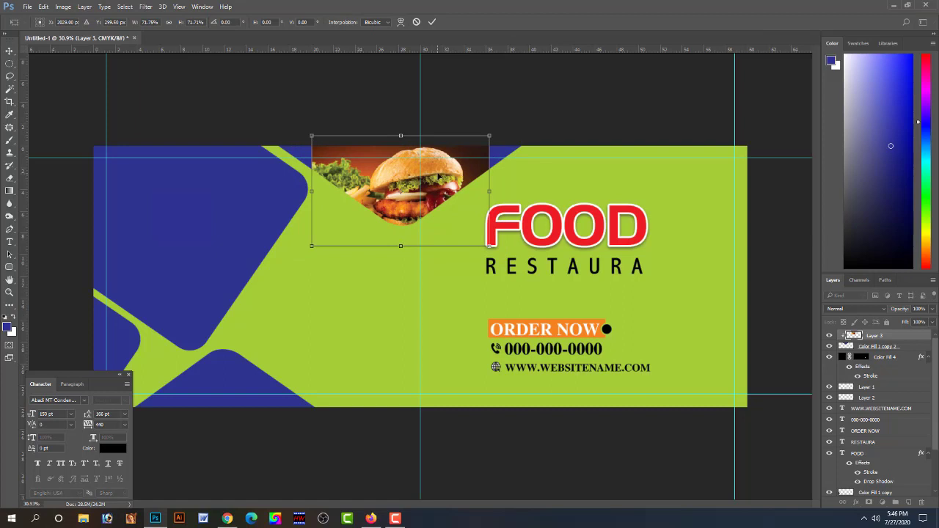
key(Return)
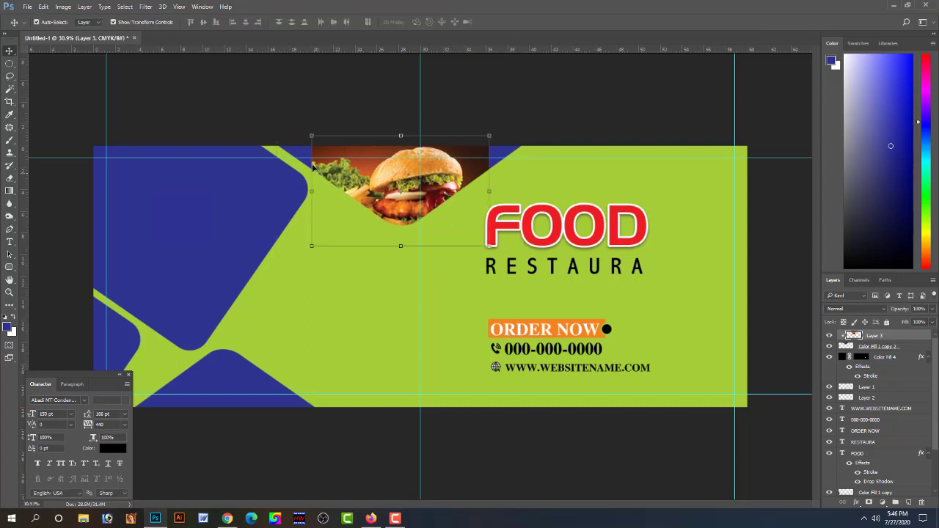
Marquee-select the burger photo's right-edge strip and stretch it rightward to fill the notch
right_click(9, 64)
click(44, 64)
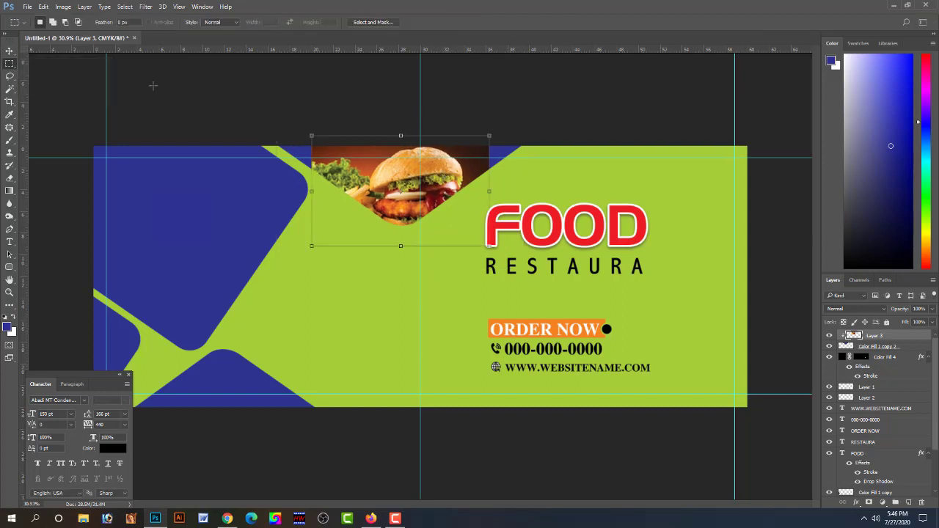
drag(500, 147, 473, 214)
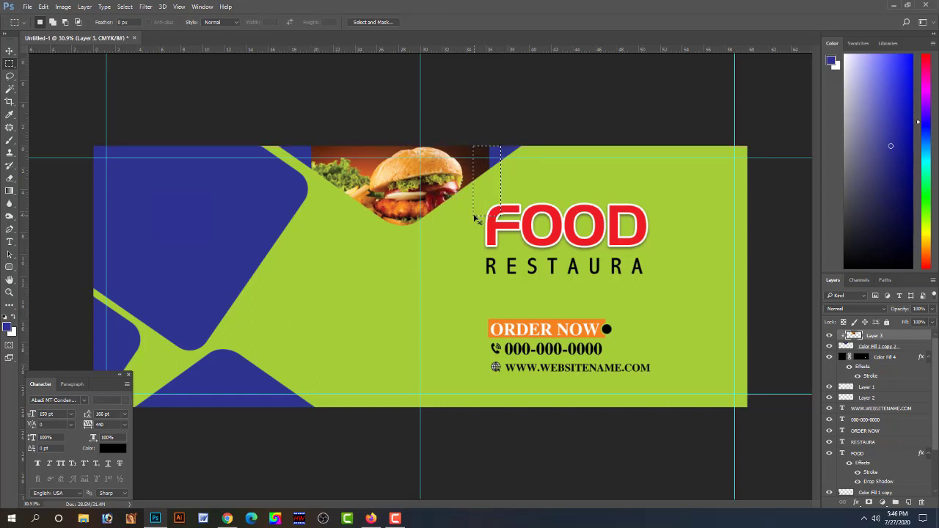
key(ctrl+t)
drag(499, 180, 567, 165)
key(Return)
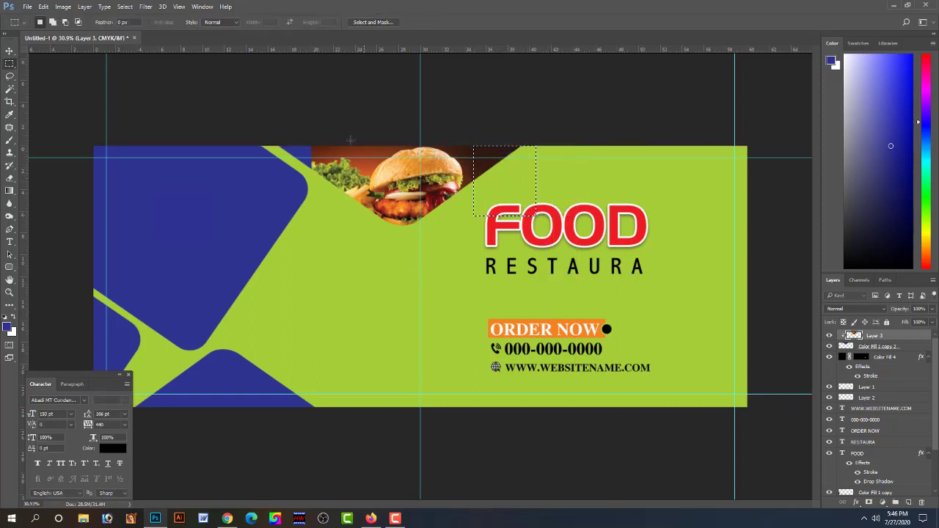
Stretch the burger photo's left-edge strip outward, then reselect the burger layer with the Move tool
mouse_move(300, 146)
mouse_down()
mouse_move(317, 152)
mouse_move(342, 210)
mouse_up()
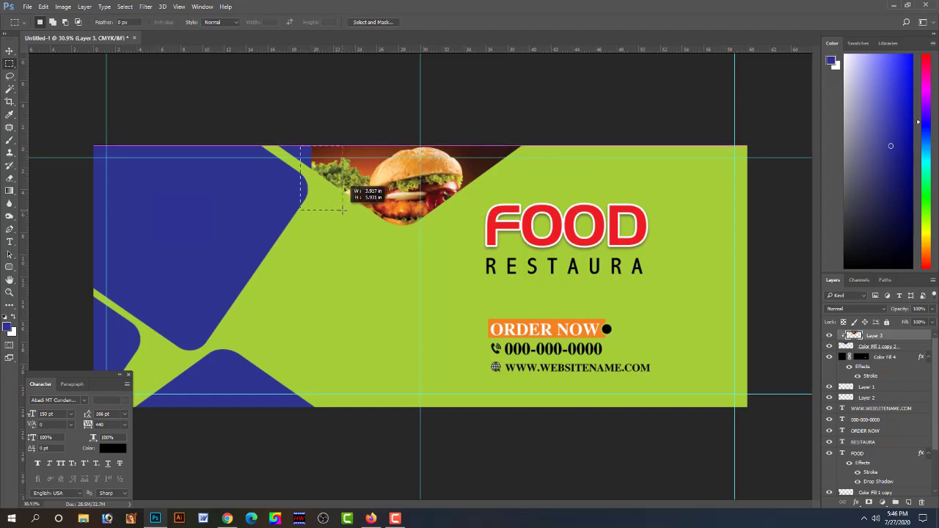
key(ctrl+t)
drag(292, 178, 248, 178)
key(ctrl+z)
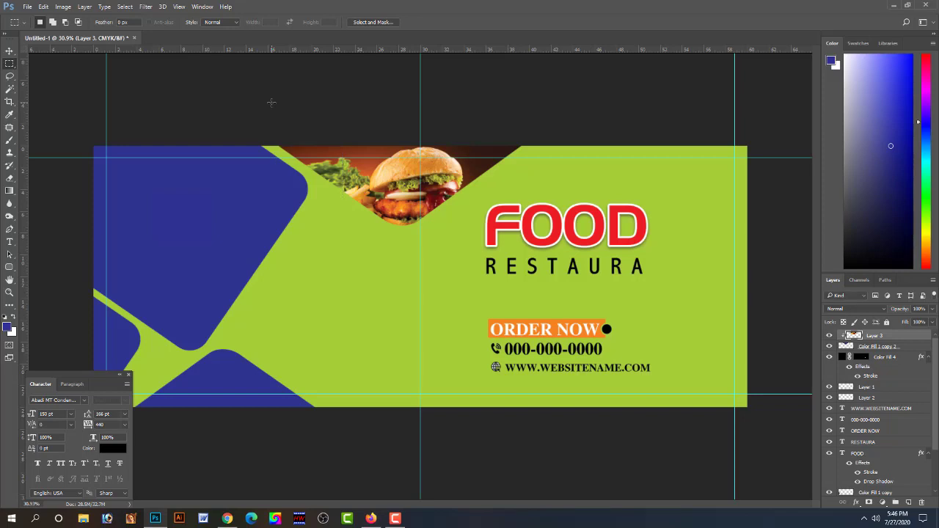
click(10, 51)
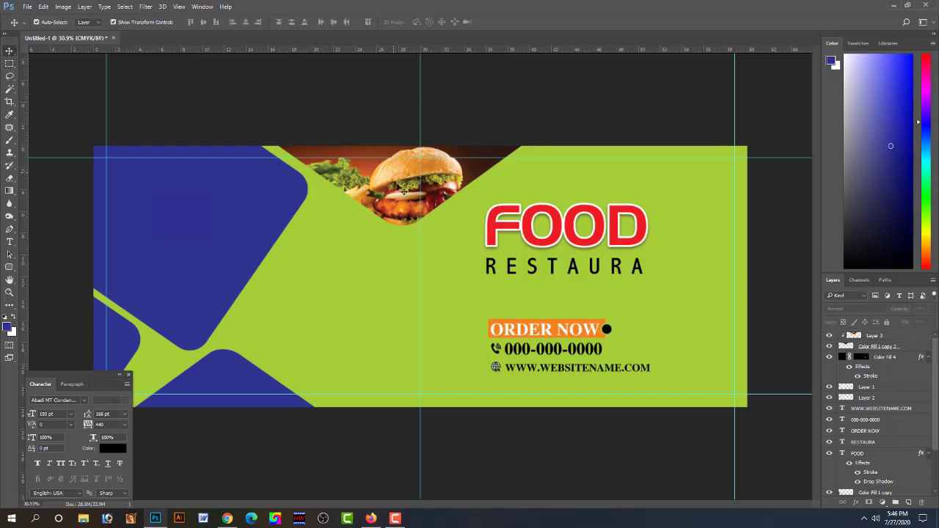
click(473, 180)
key(ctrl+l)
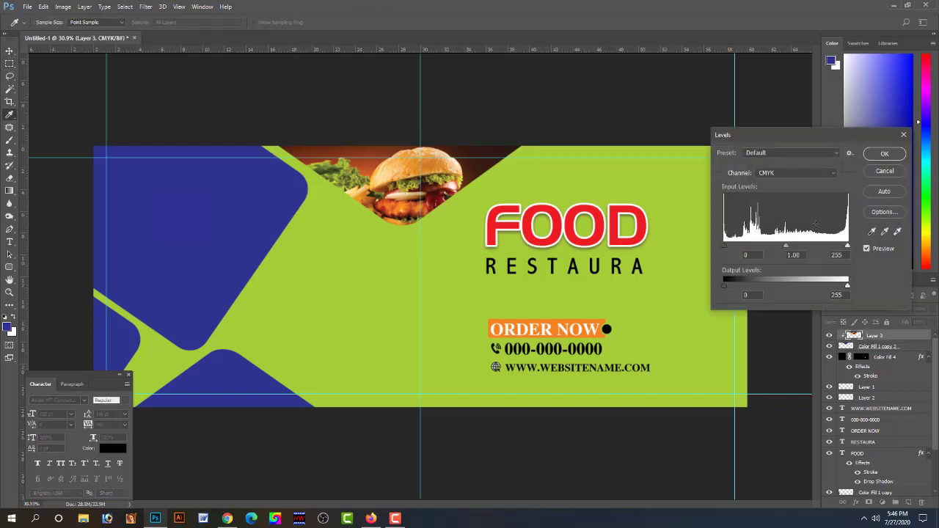
drag(847, 248, 833, 247)
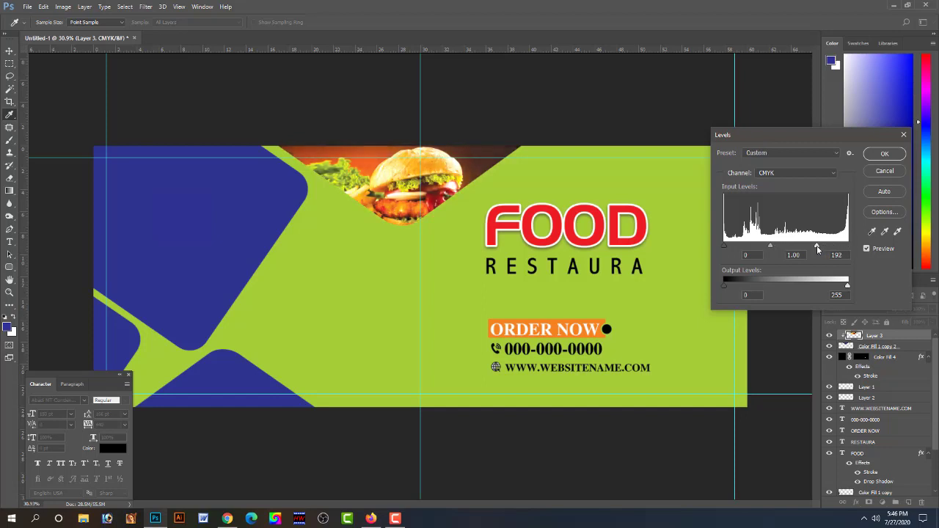
key(Return)
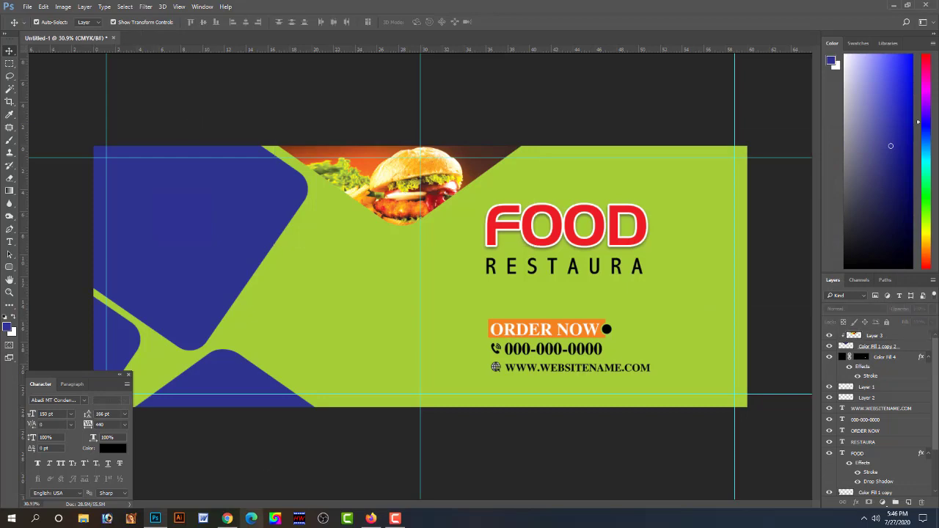
Copy the Nawabi Pulao chicken biryani photo from the Google Images results
click(226, 519)
mouse_move(205, 292)
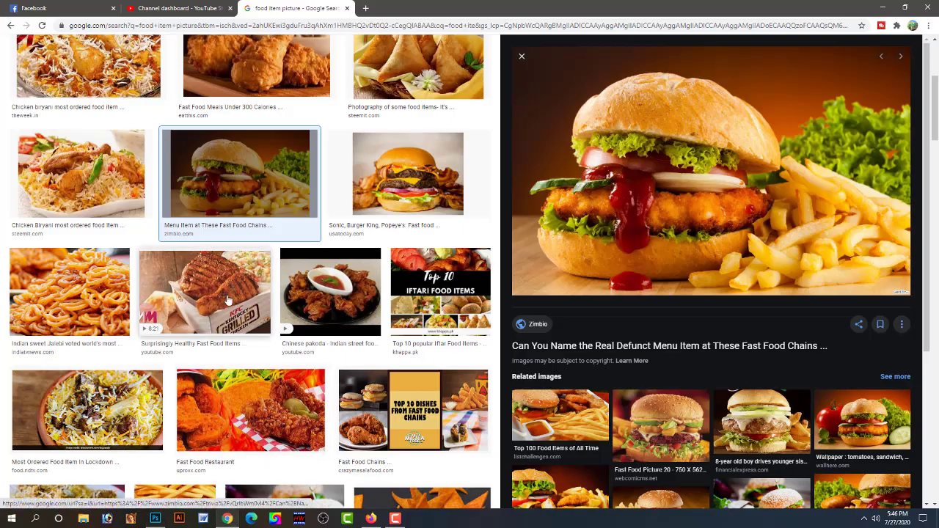
click(133, 224)
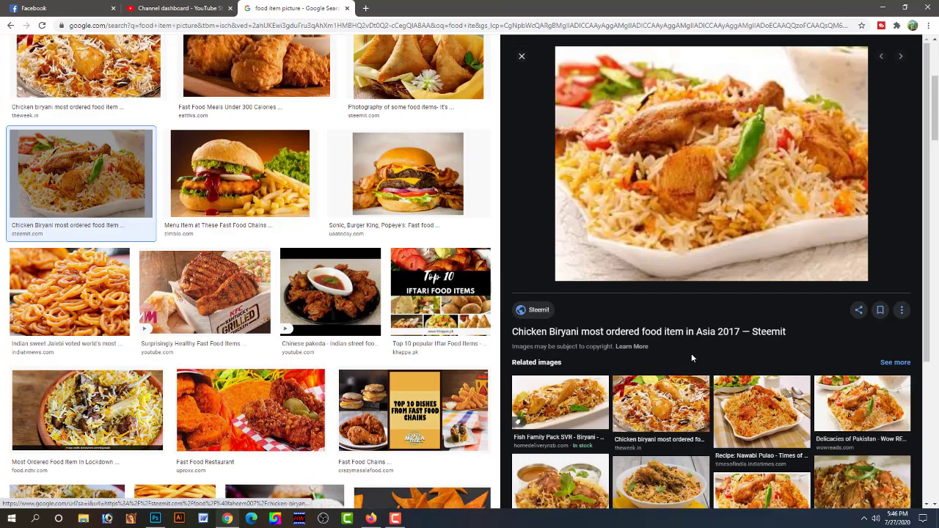
scroll(691, 357, down, 2)
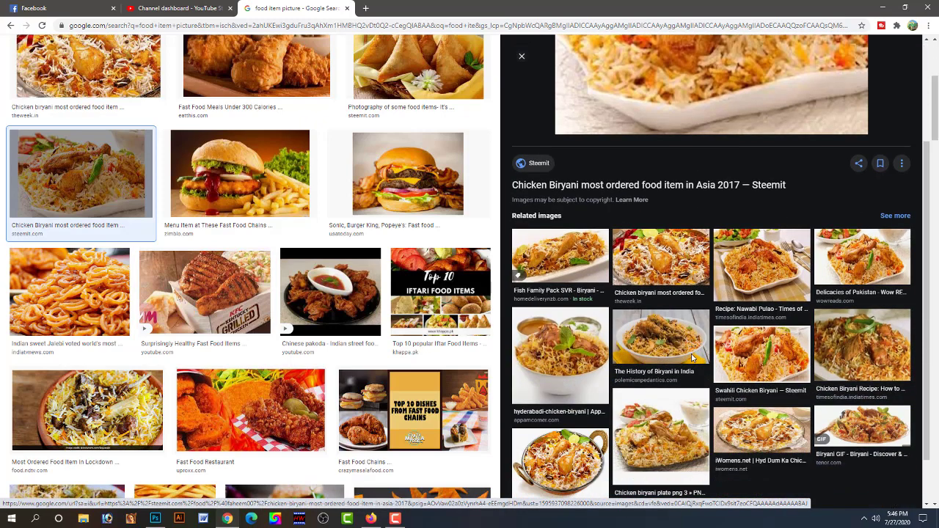
click(759, 270)
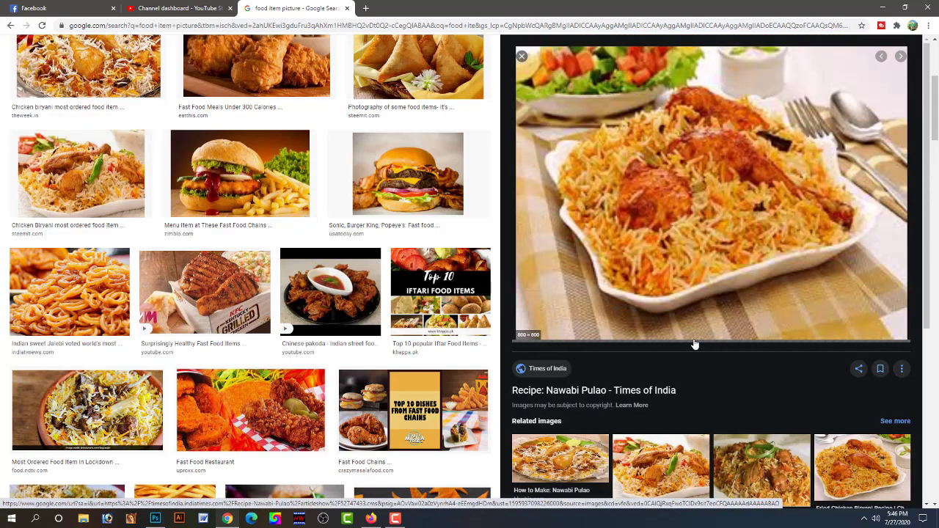
right_click(671, 294)
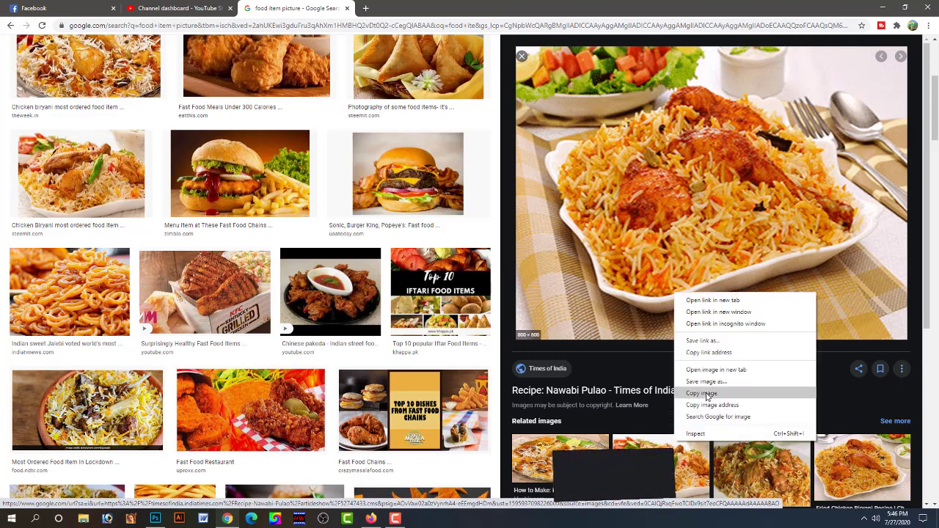
click(706, 391)
scroll(707, 392, down, 3)
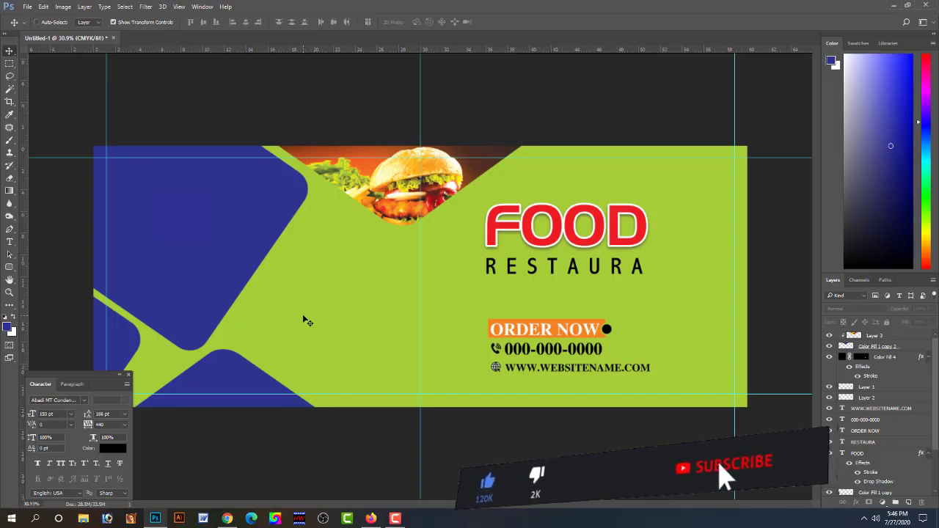
Paste the biryani photo, enlarge it, and position it over the banner's upper-left area
key(ctrl+v)
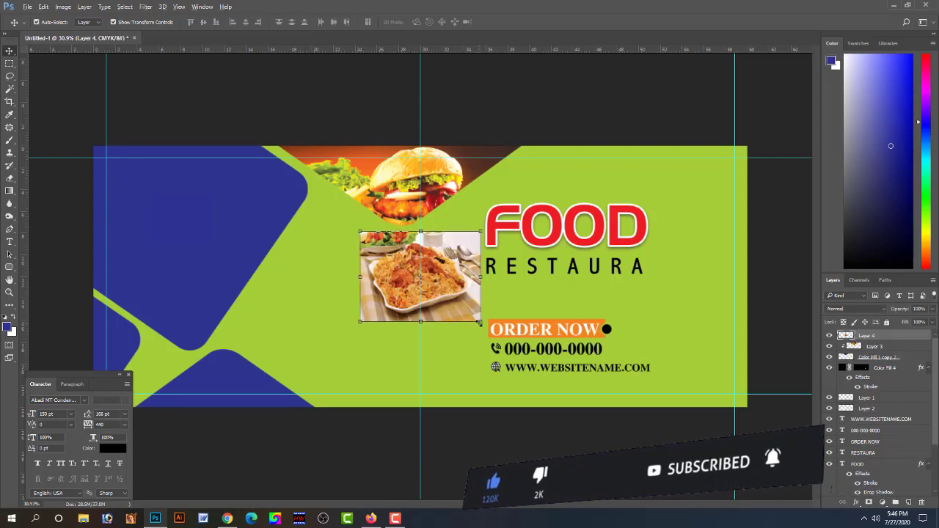
drag(480, 321, 574, 426)
drag(455, 293, 258, 257)
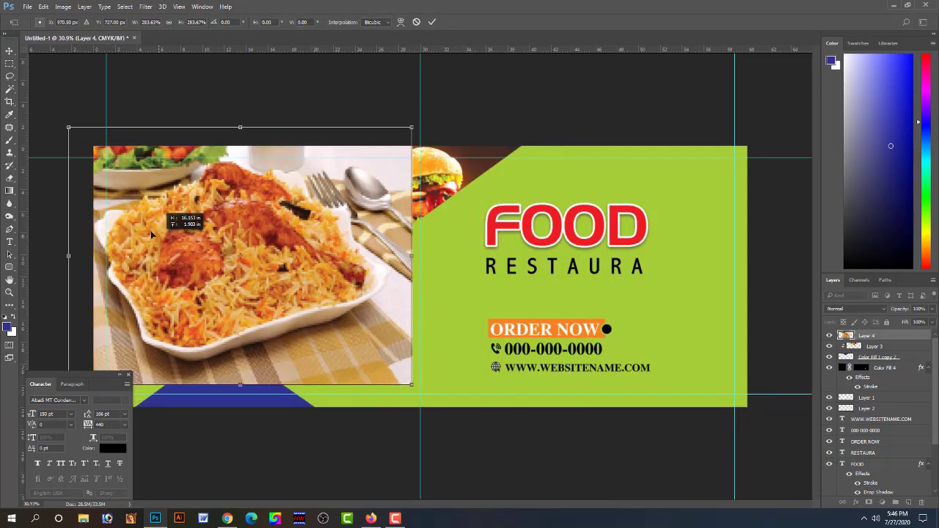
drag(397, 110, 356, 141)
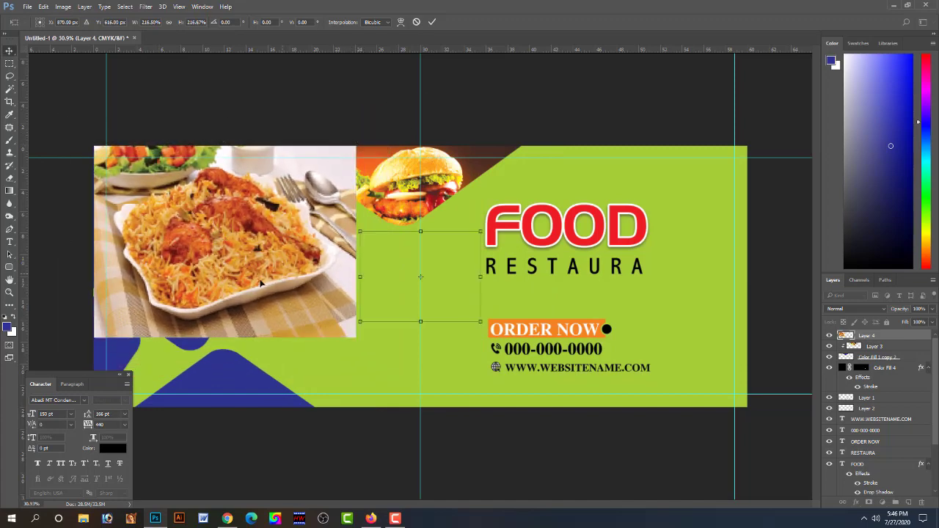
key(Return)
drag(229, 243, 264, 244)
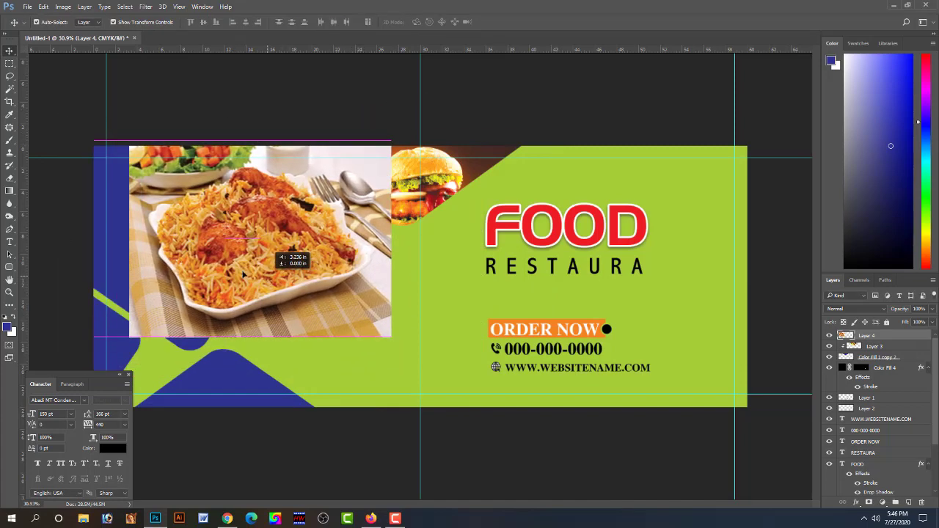
click(114, 217)
shift+click(352, 231)
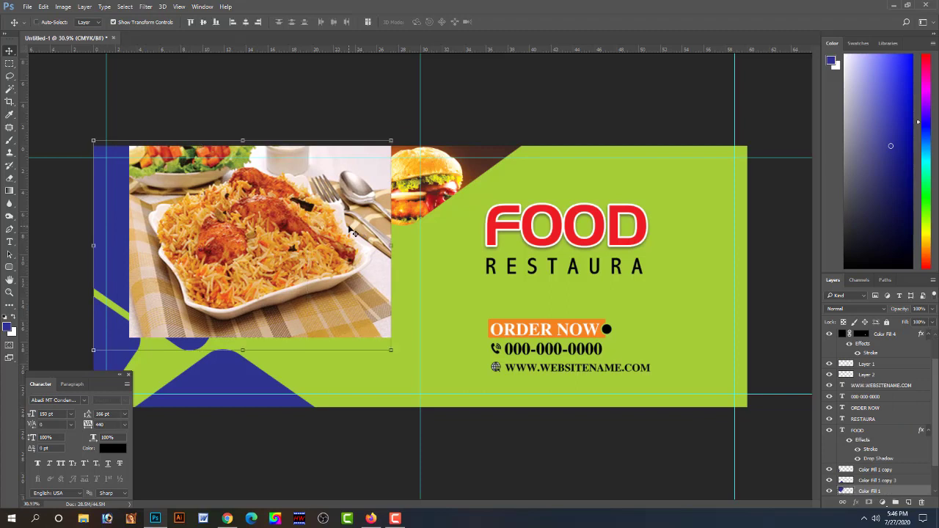
click(158, 108)
drag(303, 282, 267, 282)
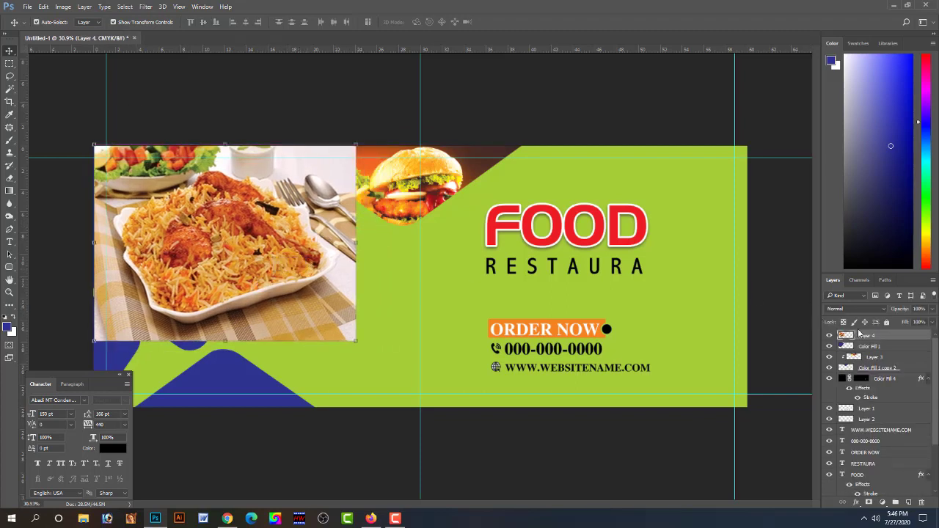
Clip the biryani photo into the shape beneath and adjust its size and position inside it
right_click(892, 338)
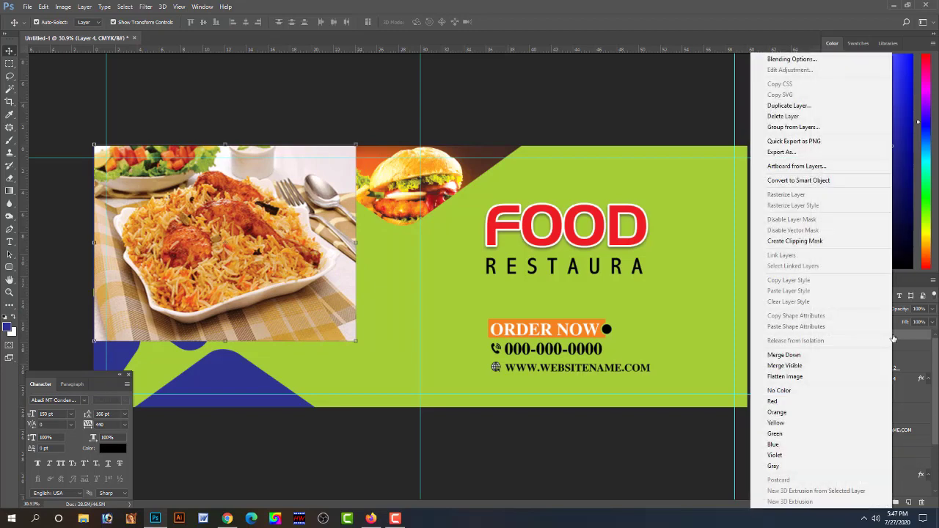
click(814, 242)
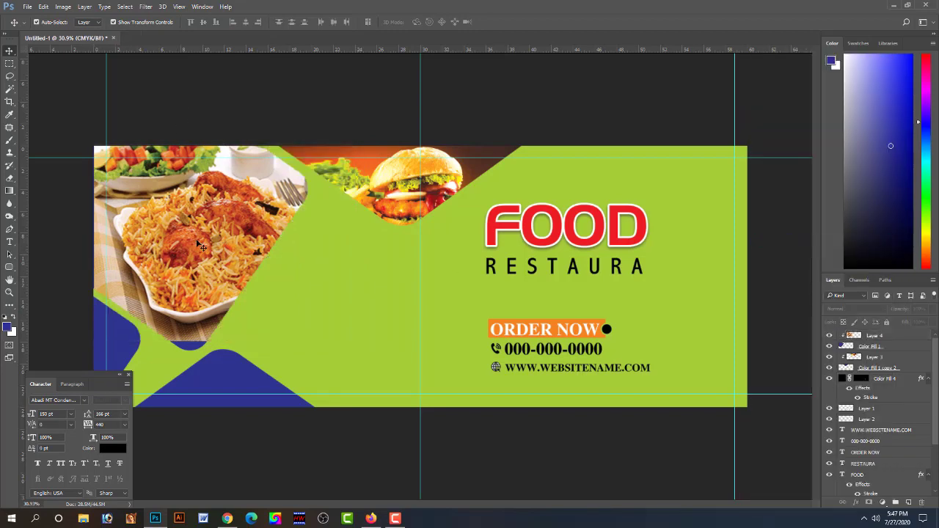
drag(200, 247, 190, 255)
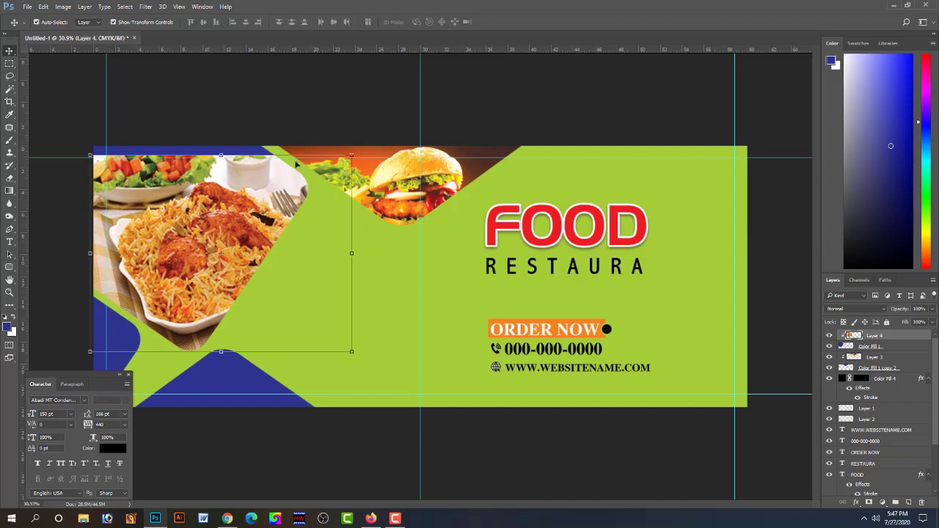
drag(352, 155, 354, 153)
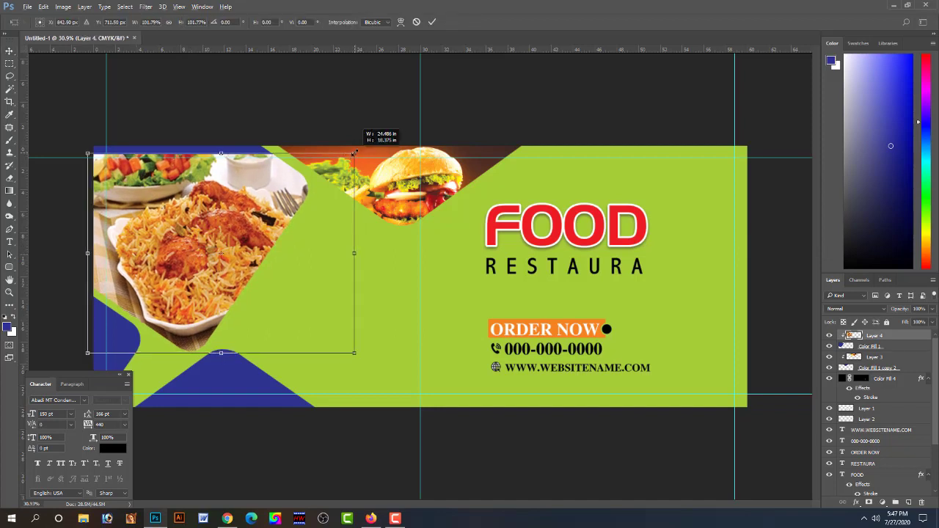
drag(210, 201, 189, 199)
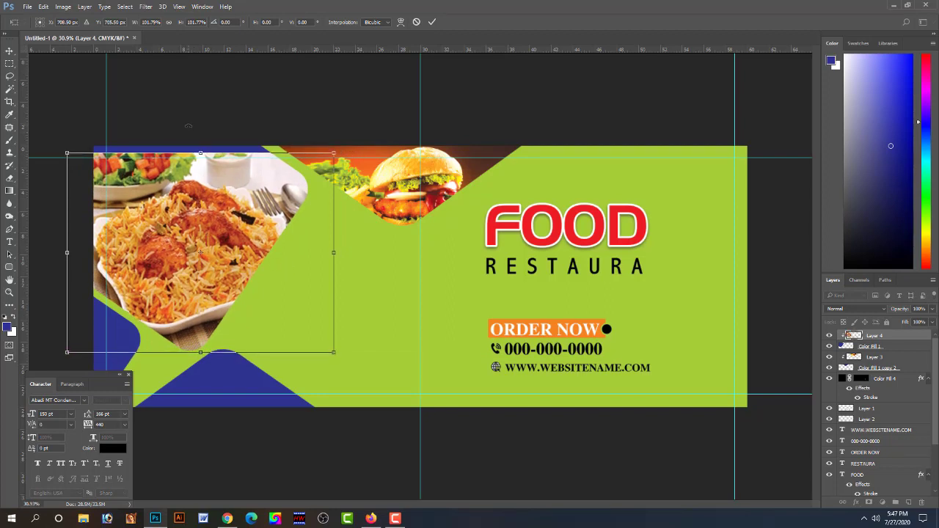
key(Return)
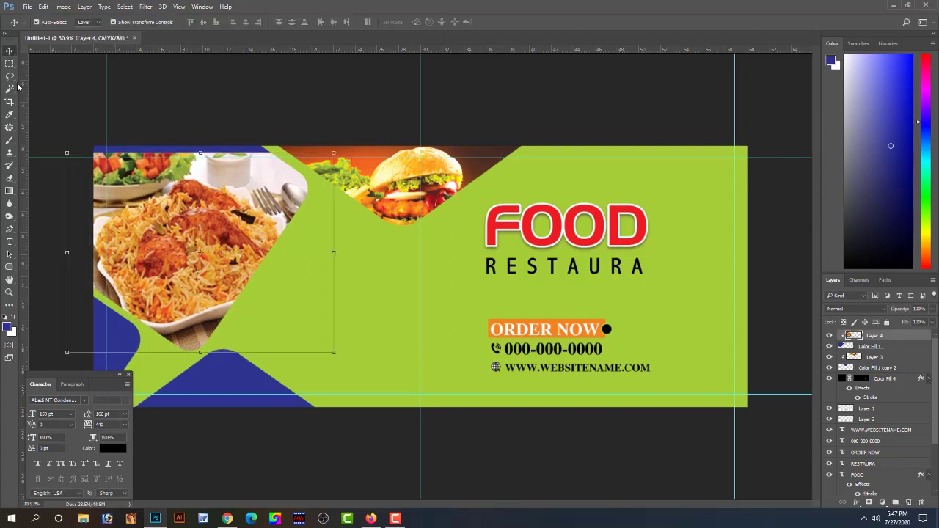
Stretch a strip along the biryani photo's top edge upward to fill the gap, then deselect
click(10, 64)
mouse_move(93, 147)
mouse_down()
mouse_move(316, 157)
mouse_move(308, 163)
mouse_up()
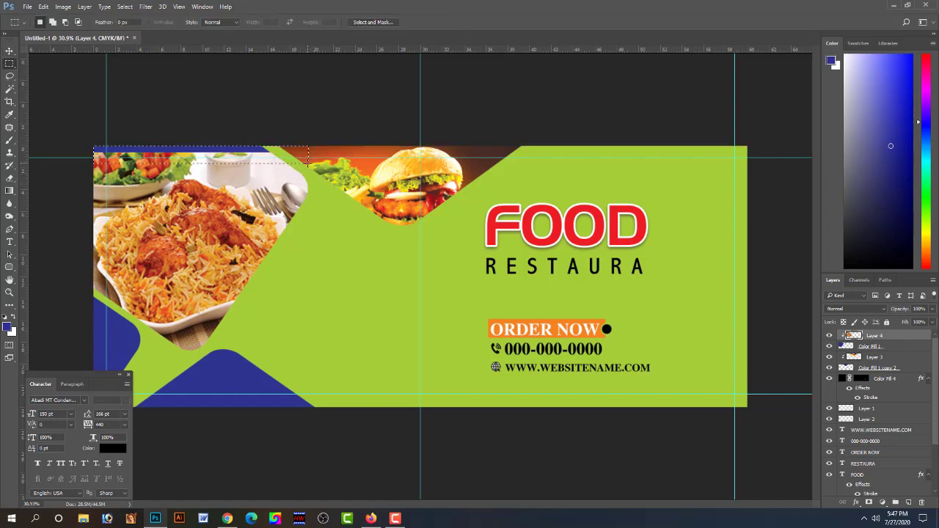
key(ctrl+t)
drag(201, 147, 200, 135)
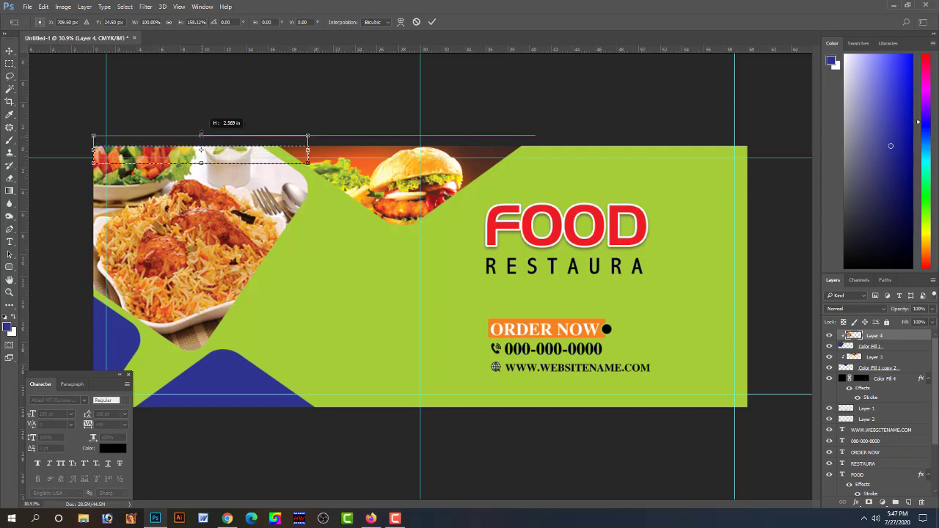
key(Return)
key(ctrl+d)
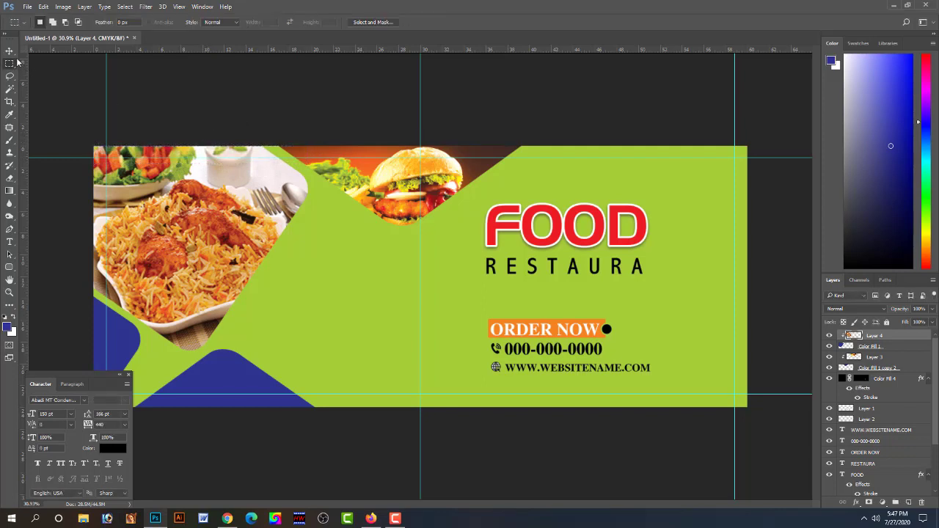
click(9, 50)
click(331, 264)
click(199, 261)
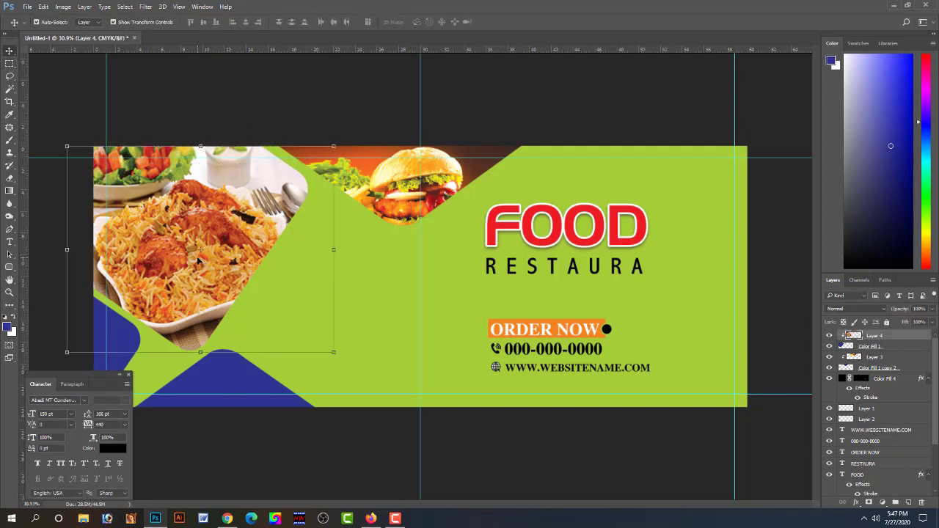
click(194, 115)
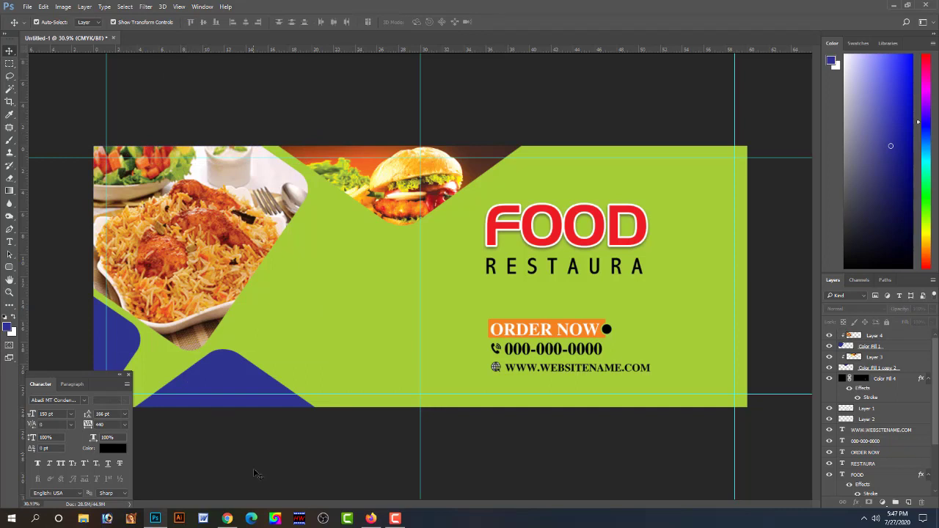
Copy the fried chicken drumsticks photo from the Google Images food results in Chrome
mouse_move(227, 519)
click(227, 481)
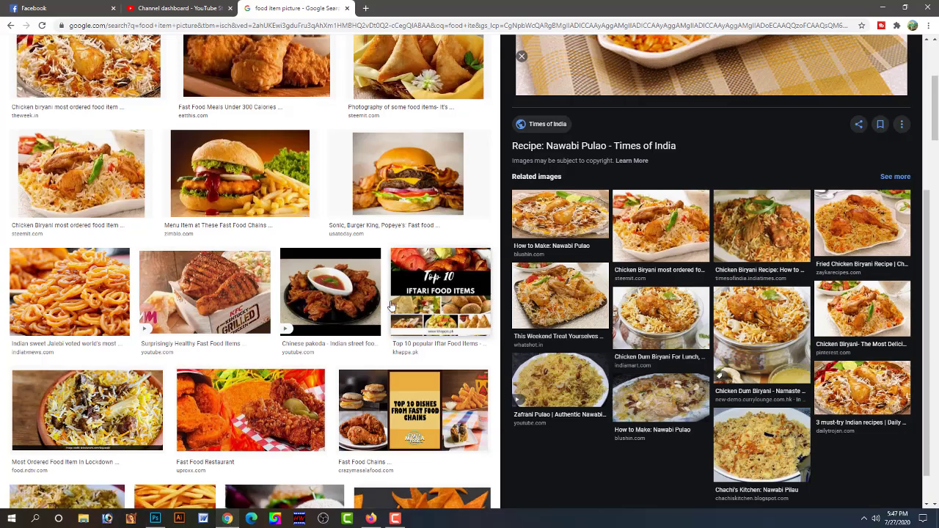
scroll(358, 299, up, 1)
scroll(358, 298, up, 2)
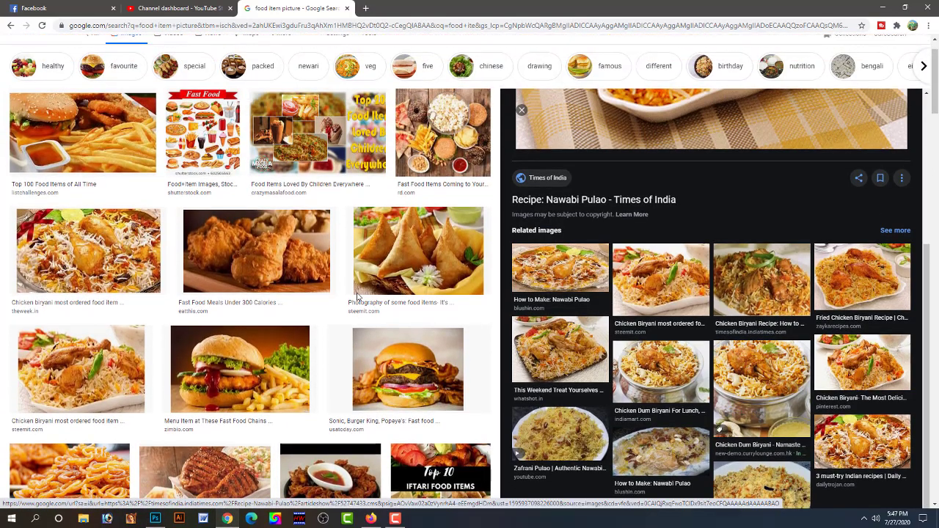
click(386, 261)
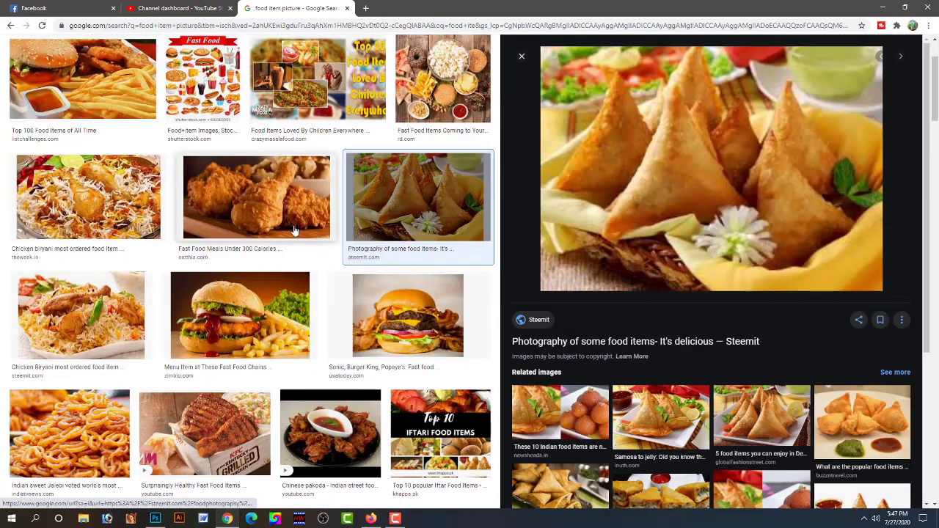
scroll(688, 278, down, 2)
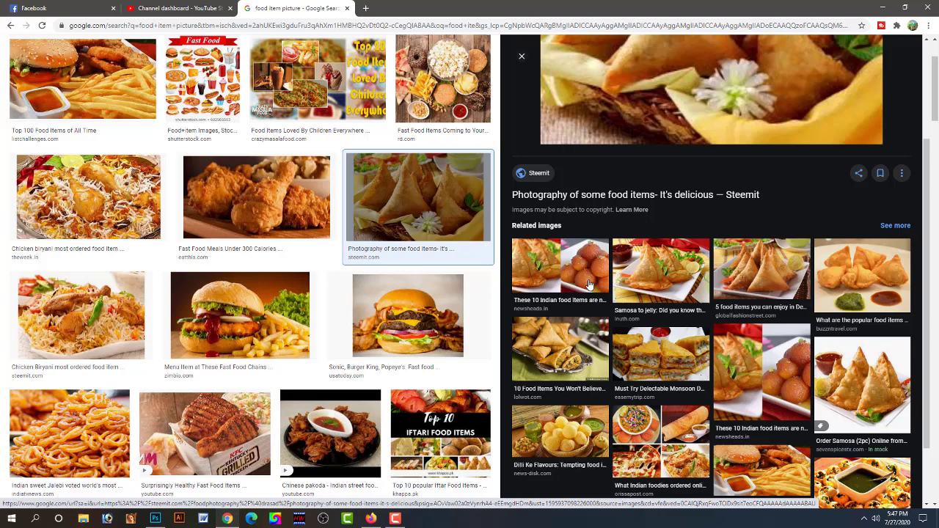
click(307, 215)
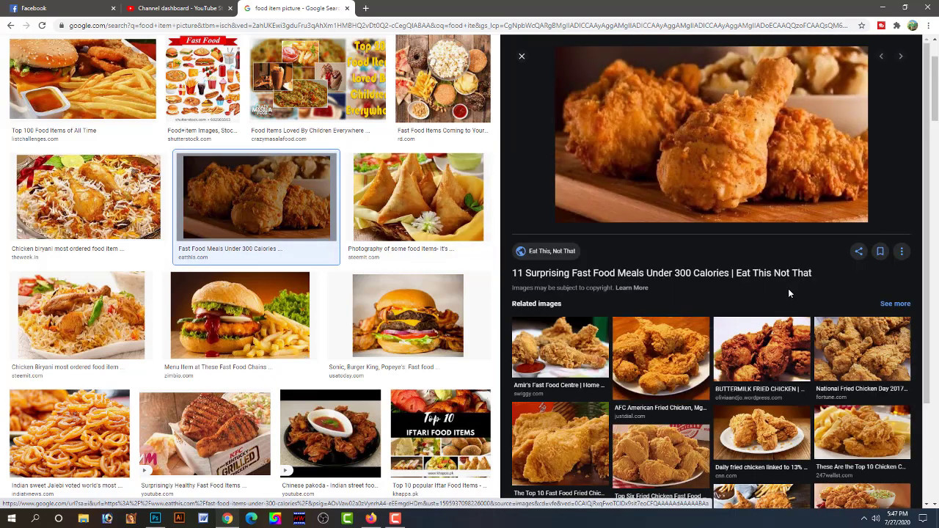
scroll(752, 337, down, 2)
scroll(752, 337, up, 2)
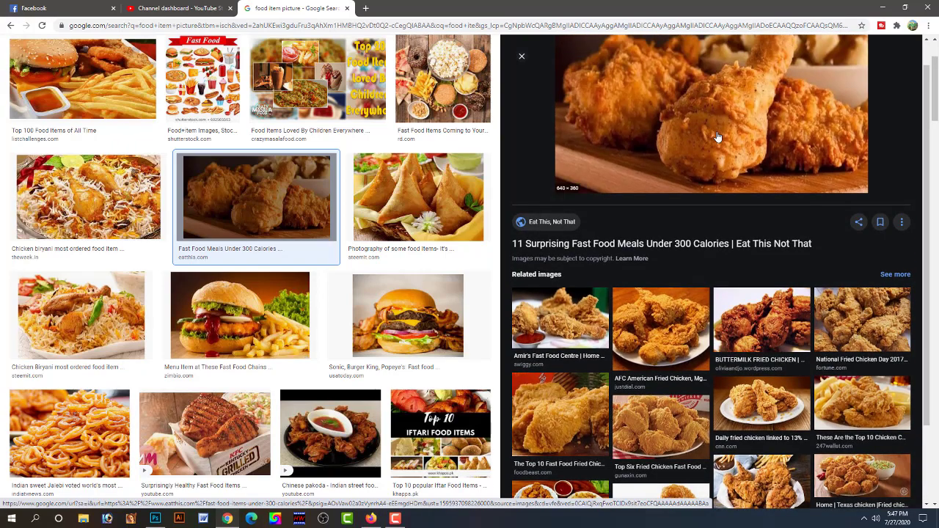
right_click(715, 132)
click(745, 238)
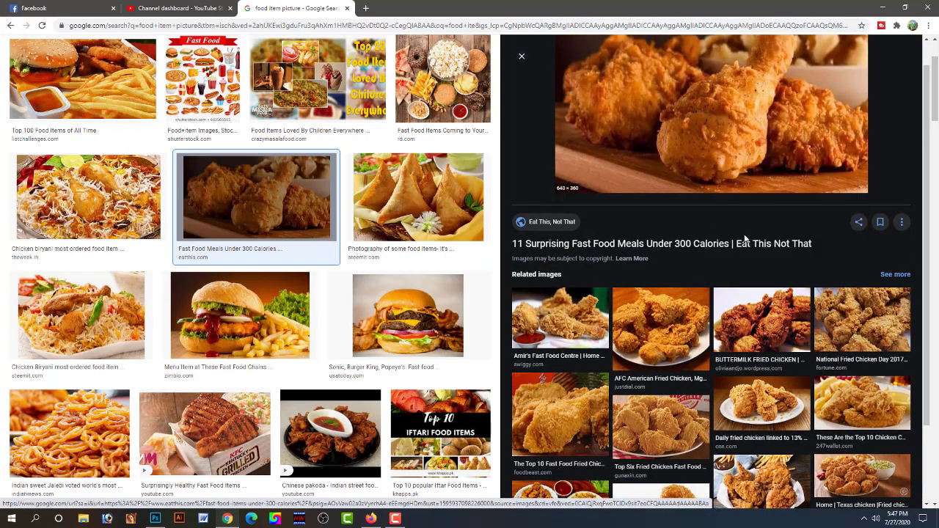
click(155, 519)
Paste the fried chicken photo and scale it over the banner's lower-left blue shape
key(ctrl+v)
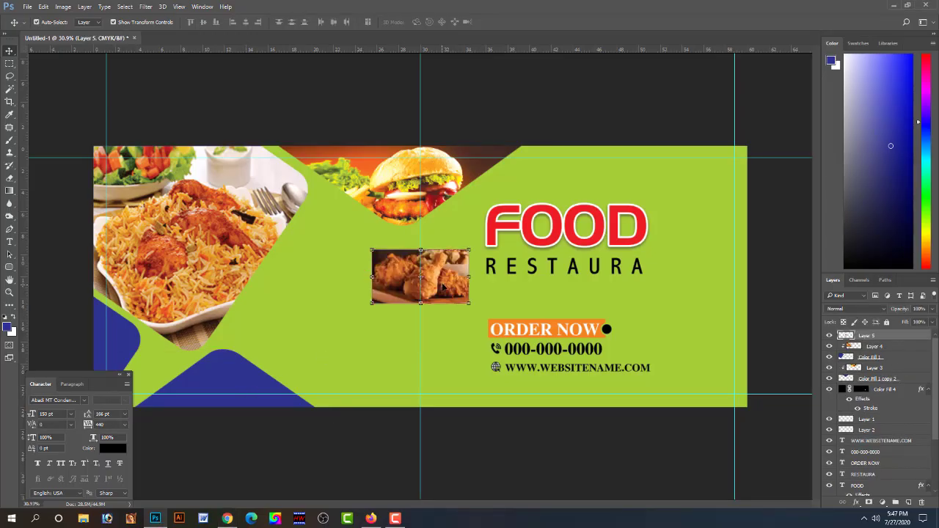
drag(442, 287, 246, 396)
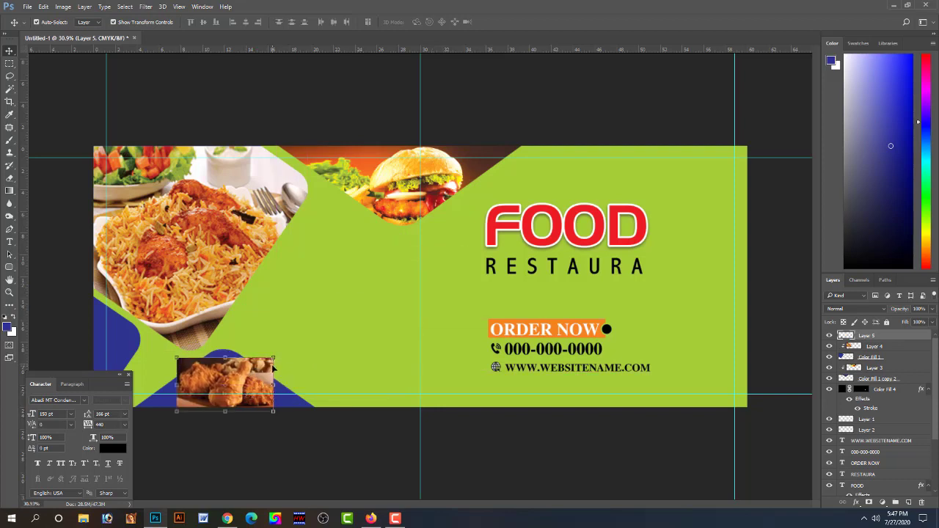
mouse_move(274, 358)
mouse_down()
mouse_move(301, 349)
mouse_move(271, 353)
mouse_up()
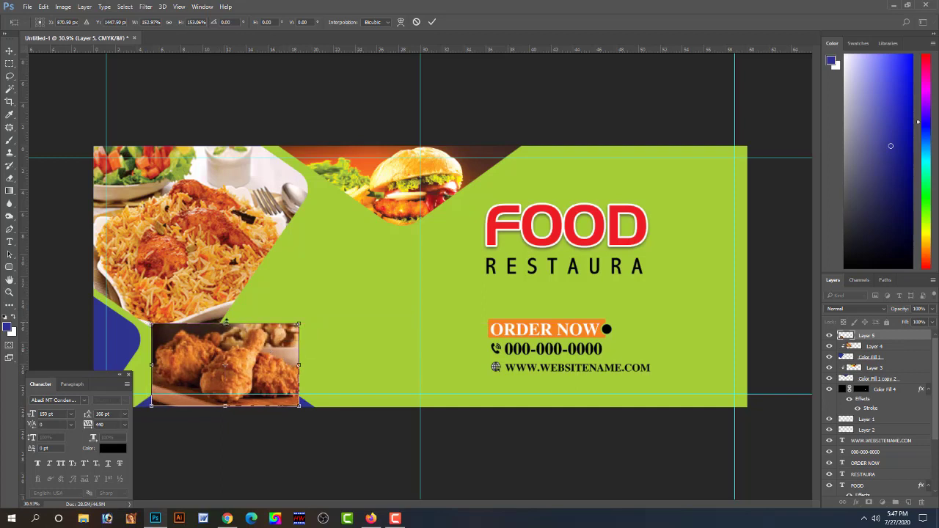
drag(226, 323, 226, 347)
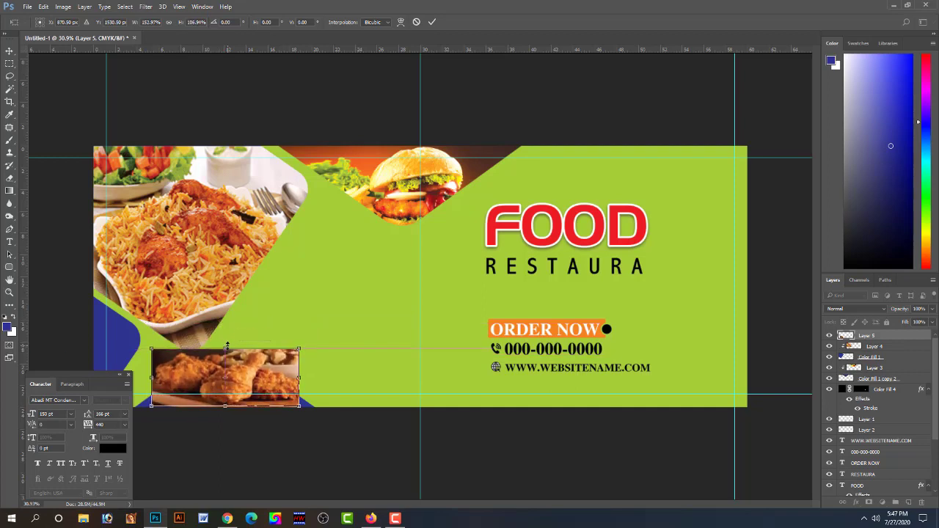
key(Return)
Brighten the chicken photo layer with Levels, moving the white input to about 160
click(275, 375)
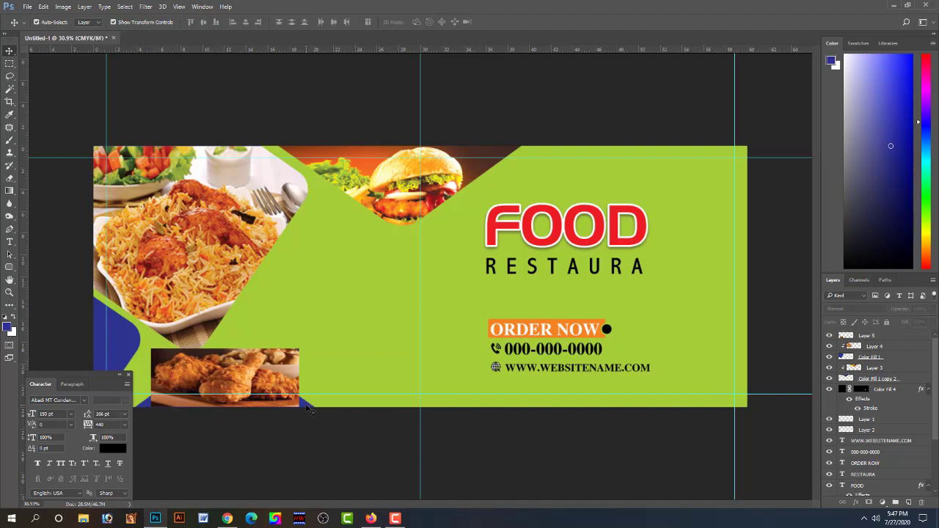
ctrl+shift+click(275, 374)
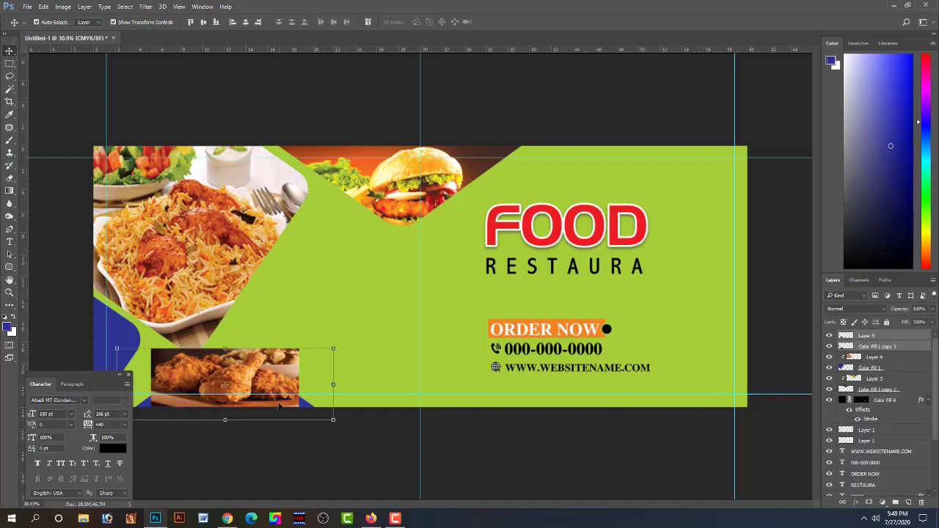
click(277, 388)
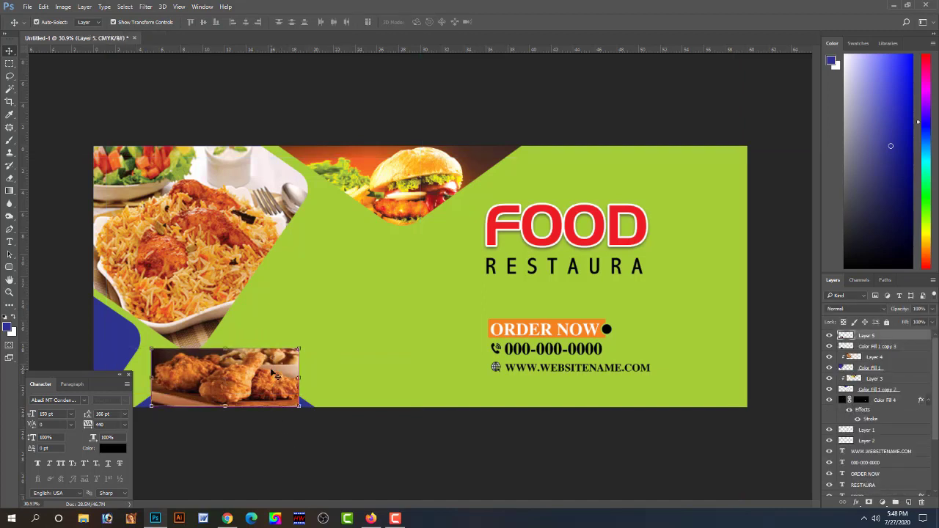
key(ctrl+l)
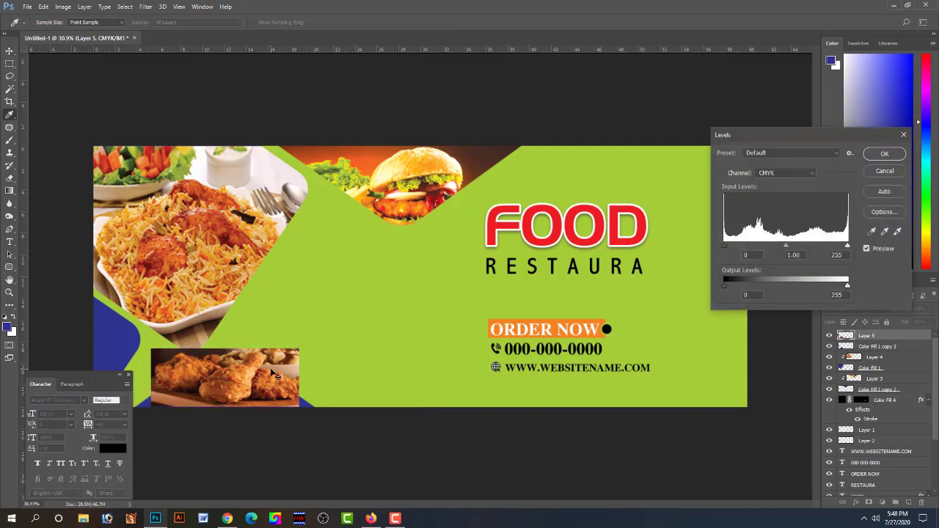
drag(847, 247, 805, 246)
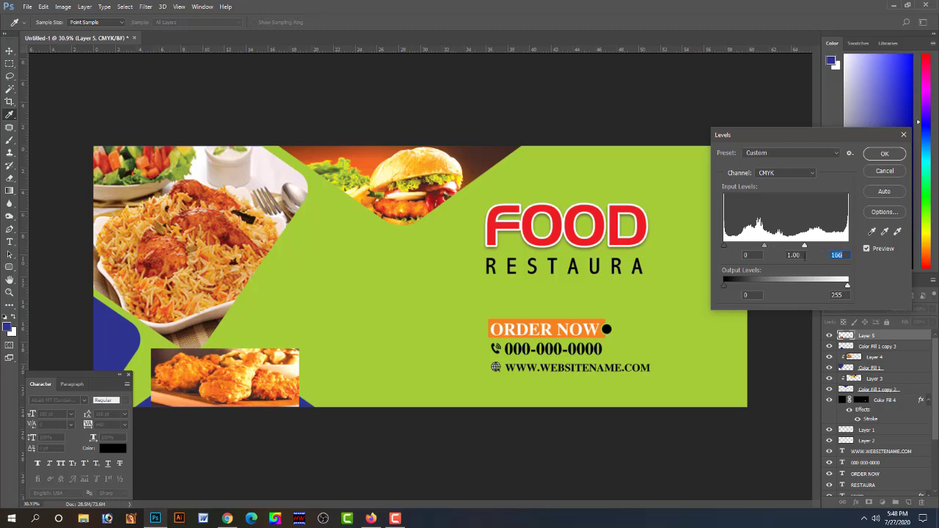
key(Return)
Clip the chicken photo into the shape below and stretch it to about 126% width
right_click(892, 337)
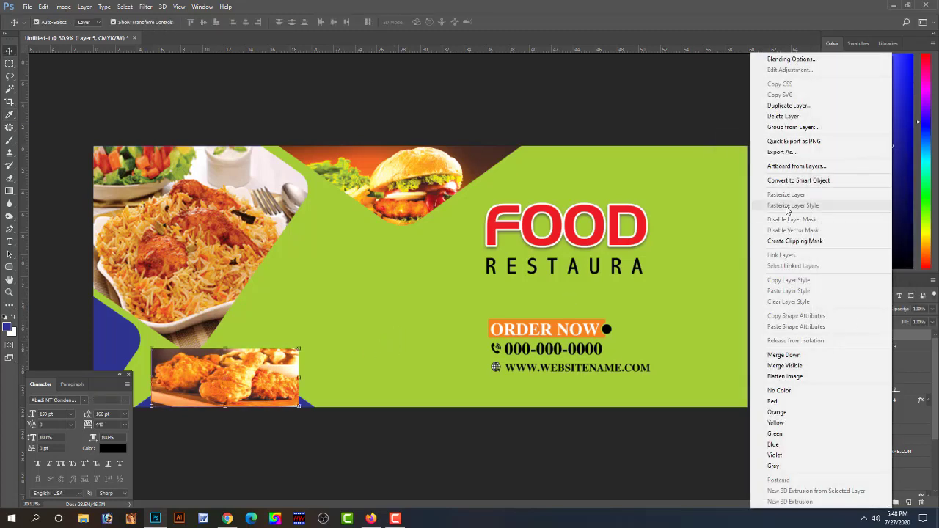
click(759, 239)
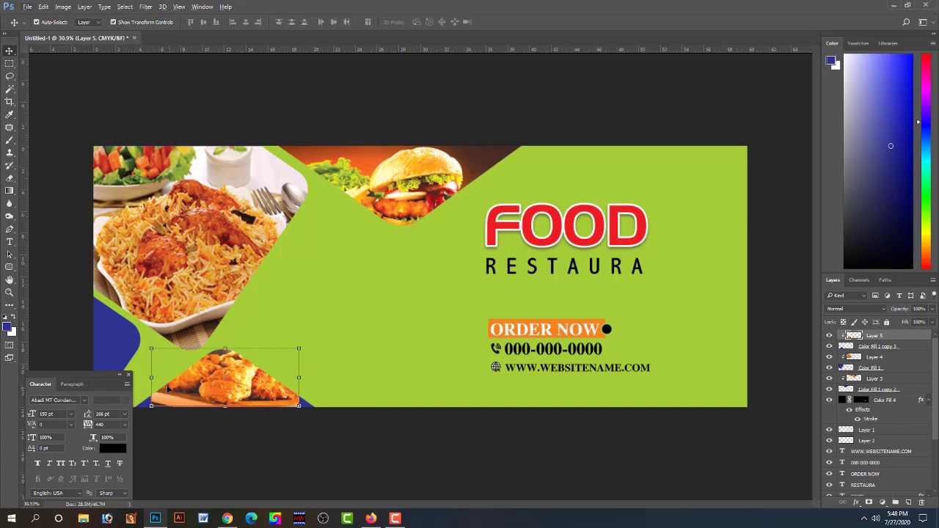
drag(148, 377, 139, 379)
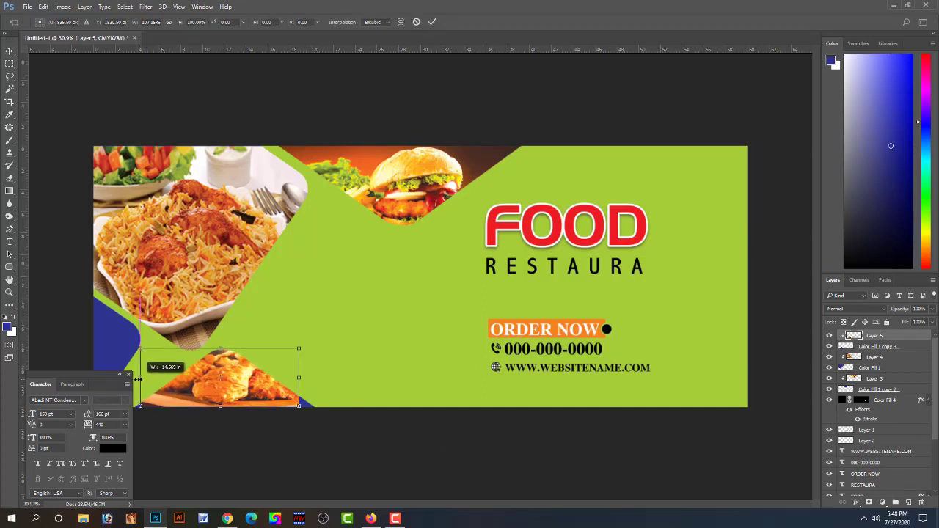
key(ctrl+minus)
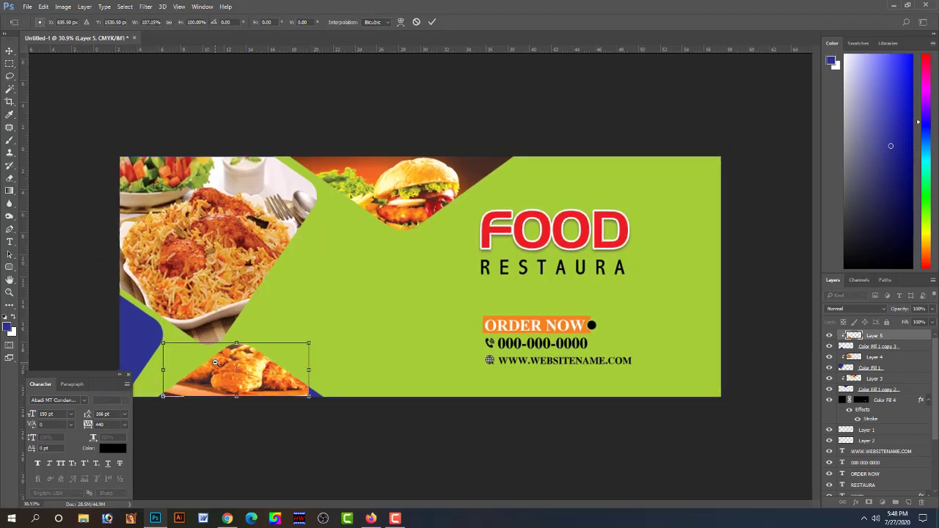
drag(193, 359, 187, 359)
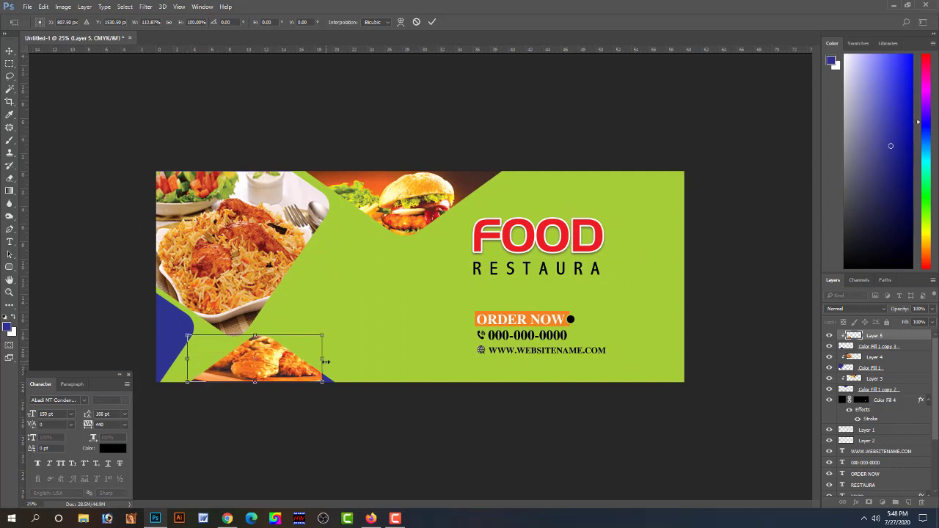
drag(325, 361, 337, 360)
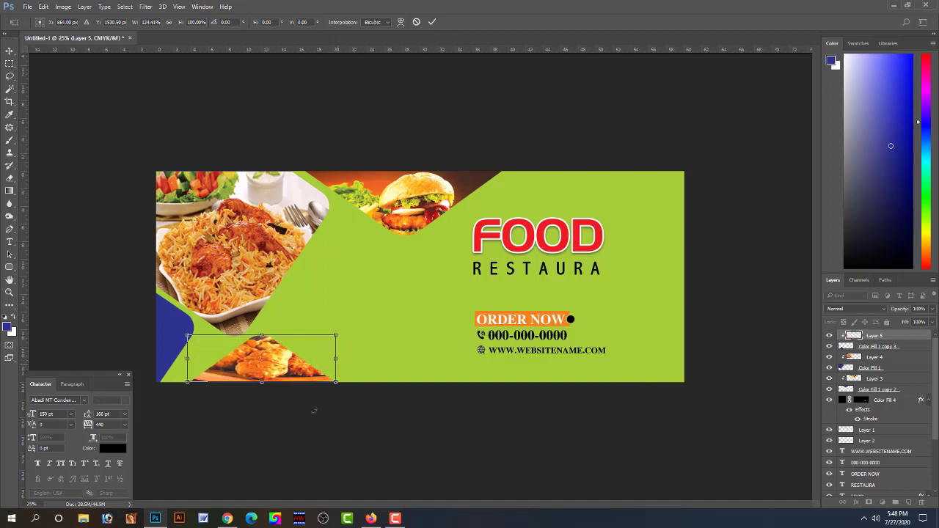
key(Return)
Nudge the clipped chicken photo down two arrow-key steps inside its bottom triangle
key(ctrl+equal)
scroll(259, 387, up, 2)
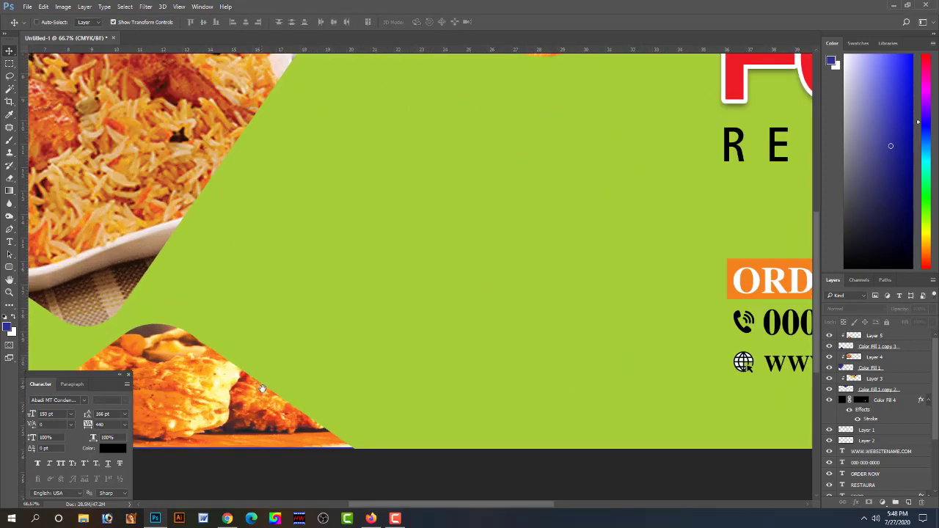
drag(316, 371, 416, 272)
click(389, 290)
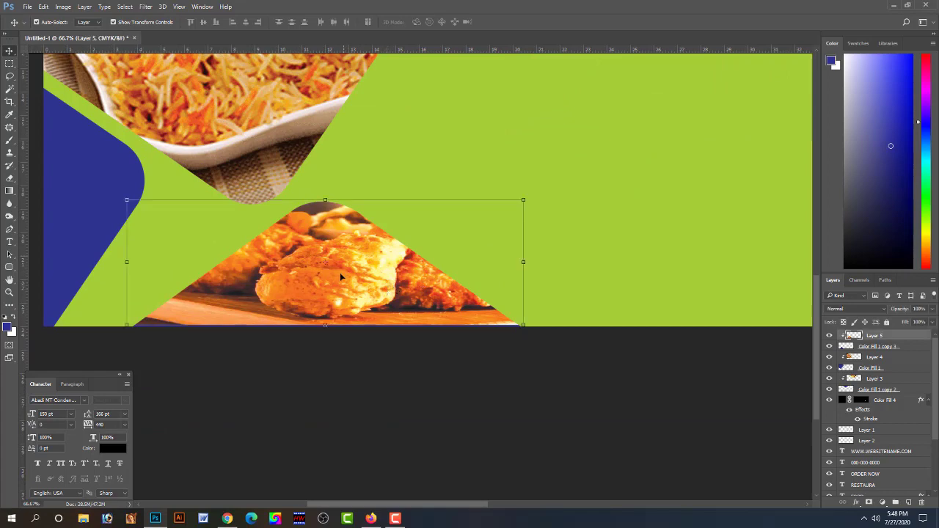
key(Down)
key(Down)
key(Down)
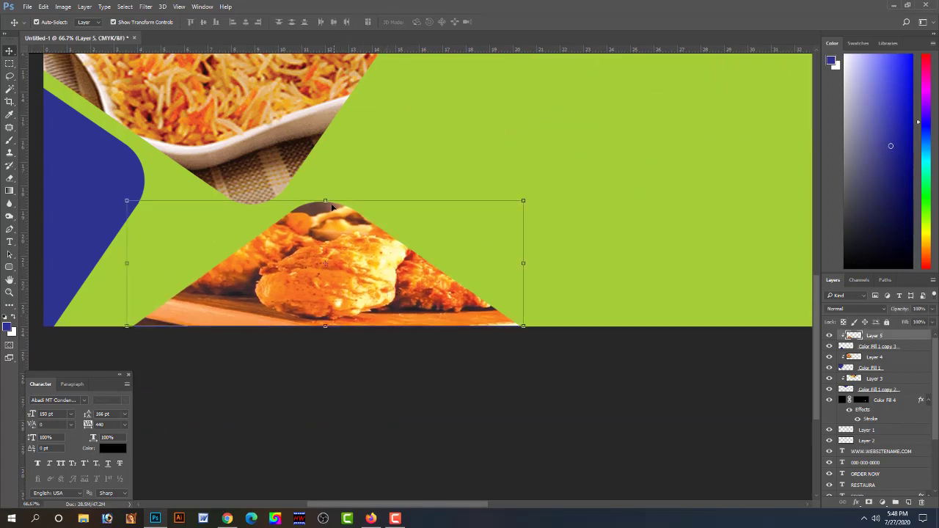
key(Down)
click(407, 362)
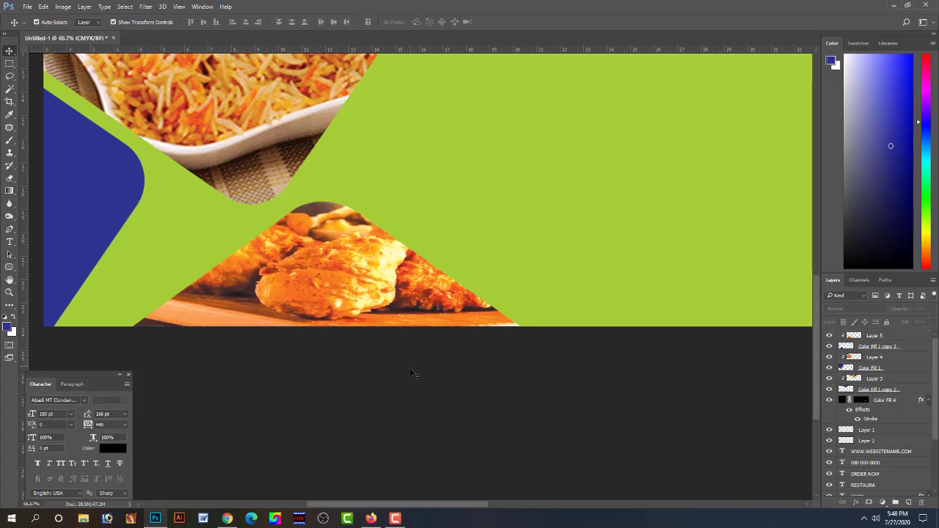
scroll(360, 299, down, 1)
scroll(367, 308, down, 2)
scroll(315, 330, up, 1)
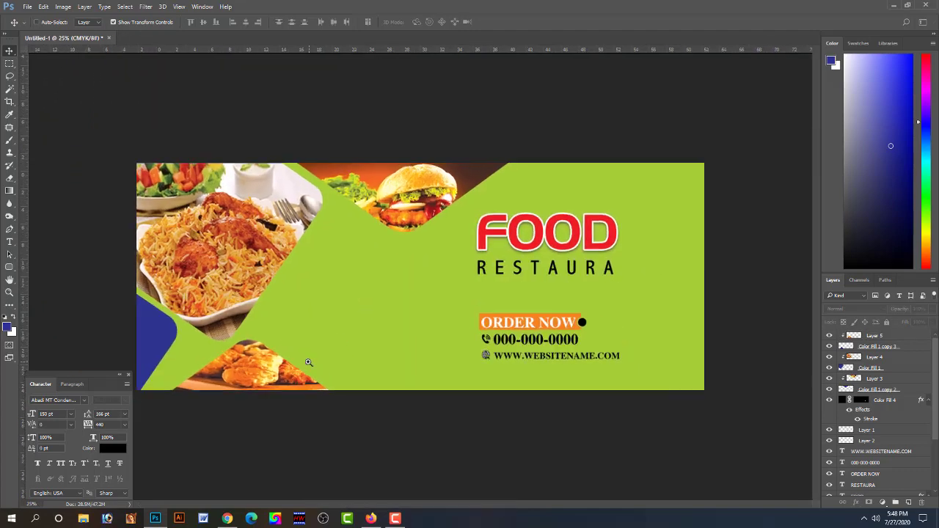
scroll(267, 354, up, 1)
scroll(252, 325, up, 1)
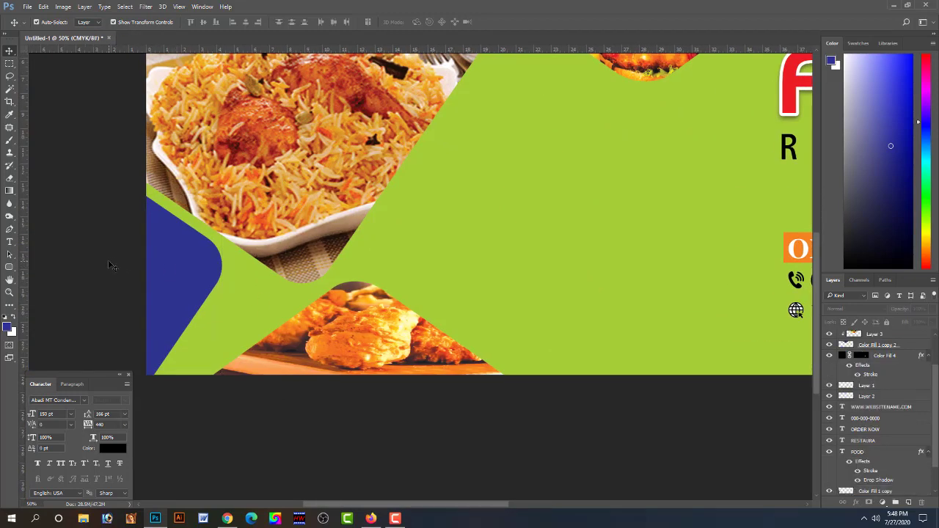
Copy the spicy chicken picture from the Fast Food Restaurant result in Google Images
click(228, 518)
scroll(337, 297, down, 1)
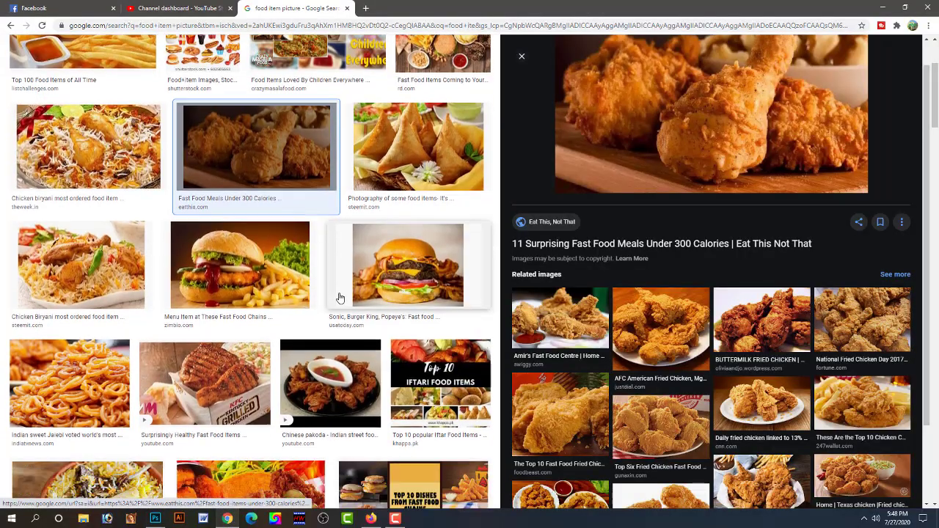
scroll(340, 297, down, 2)
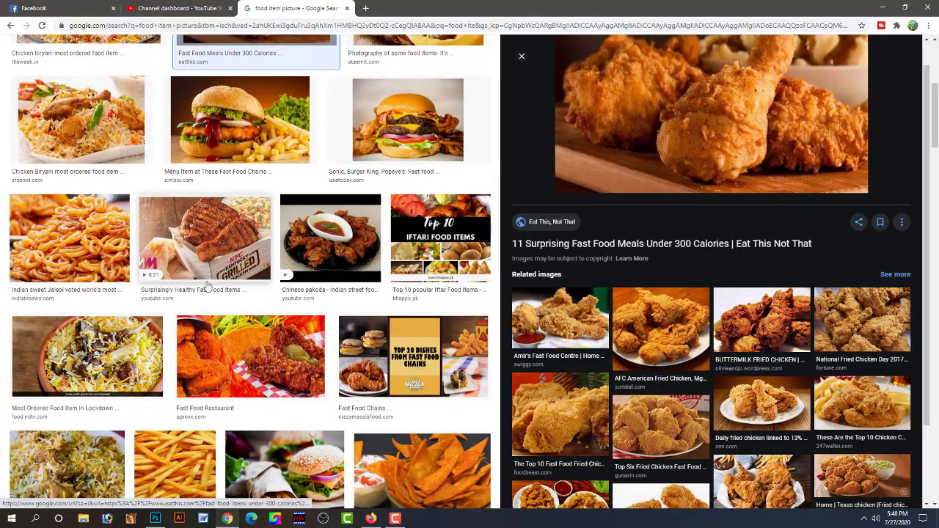
click(255, 374)
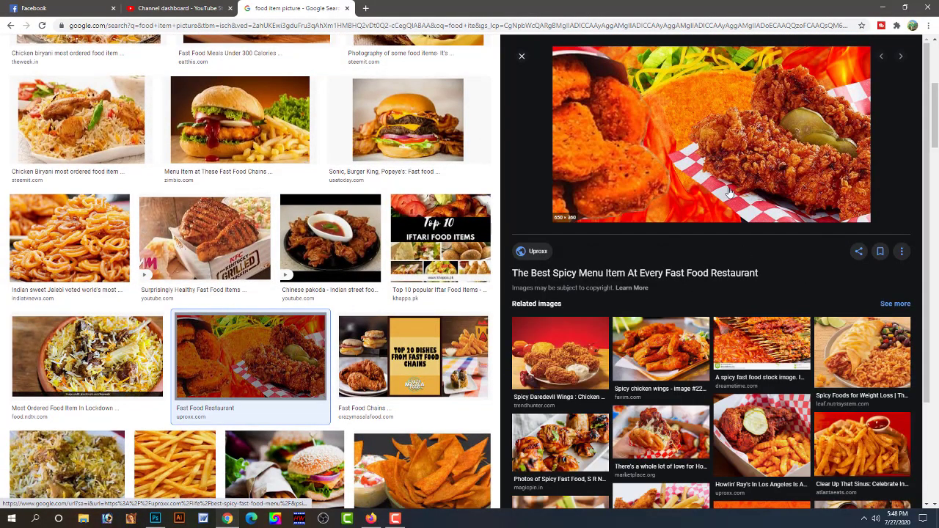
right_click(721, 152)
click(752, 249)
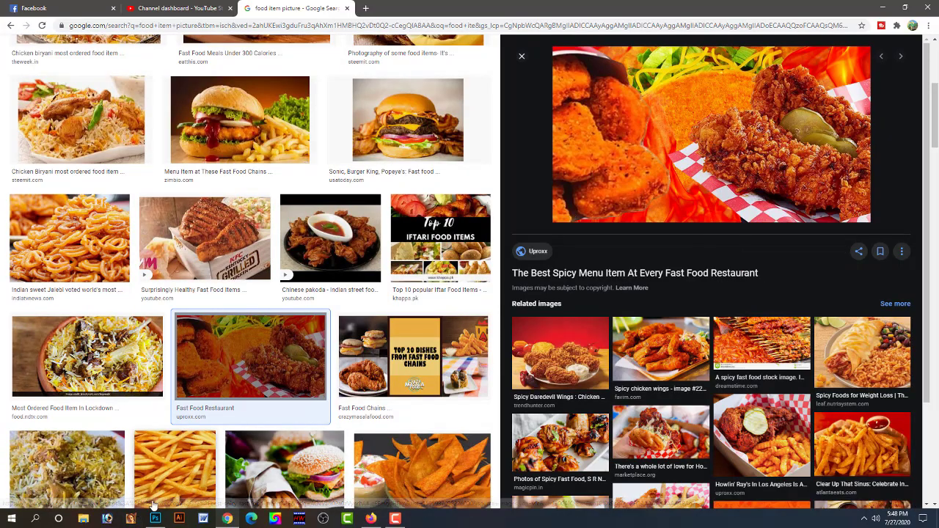
click(154, 518)
Paste the spicy chicken photo, scale it to about 210% over the lower-left corner
key(ctrl+v)
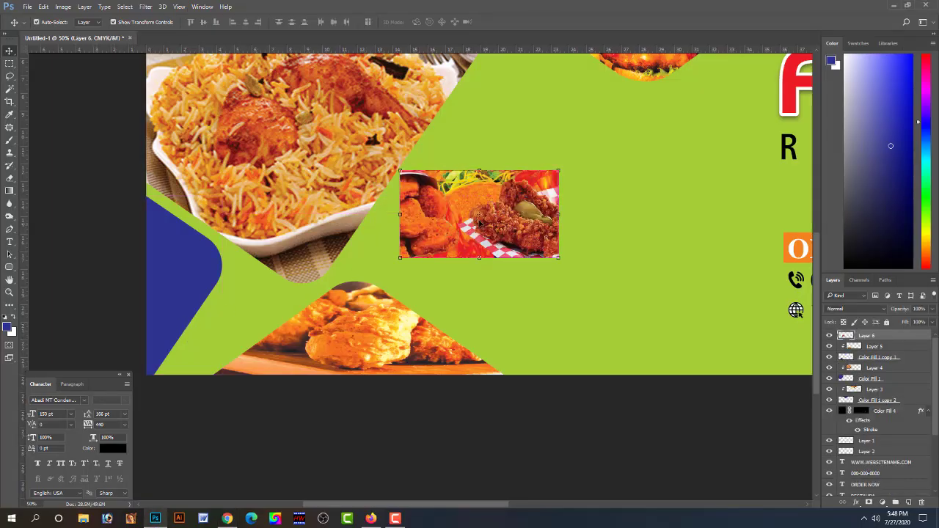
drag(479, 223, 240, 271)
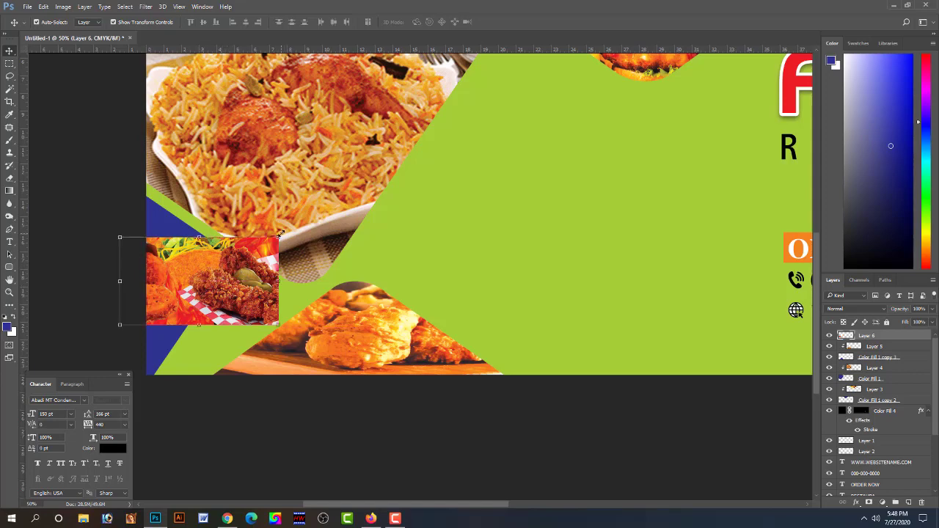
drag(286, 233, 189, 188)
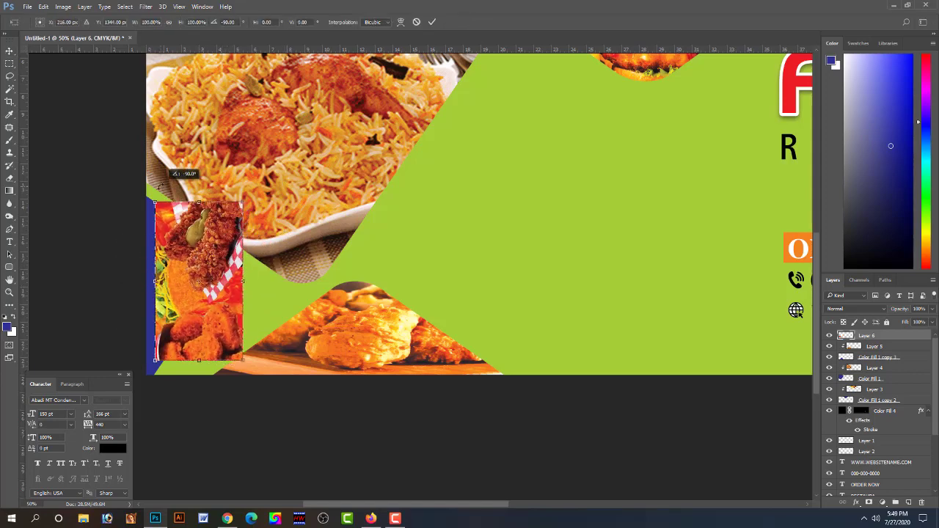
drag(189, 188, 242, 327)
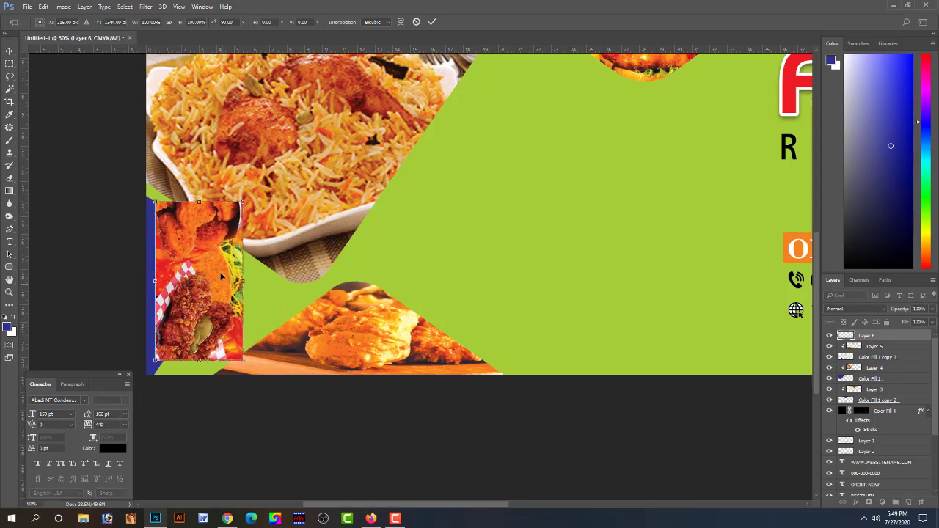
drag(198, 209, 213, 242)
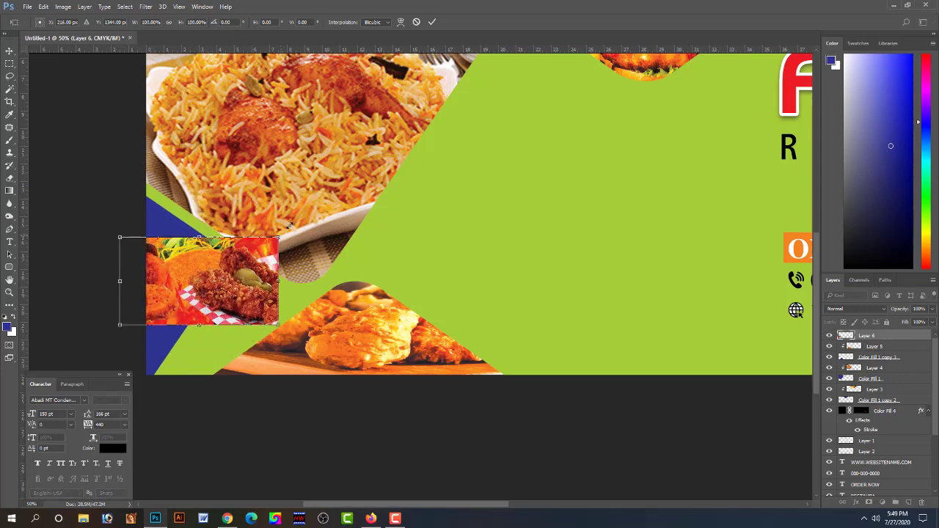
drag(279, 237, 366, 191)
drag(270, 238, 230, 244)
key(Return)
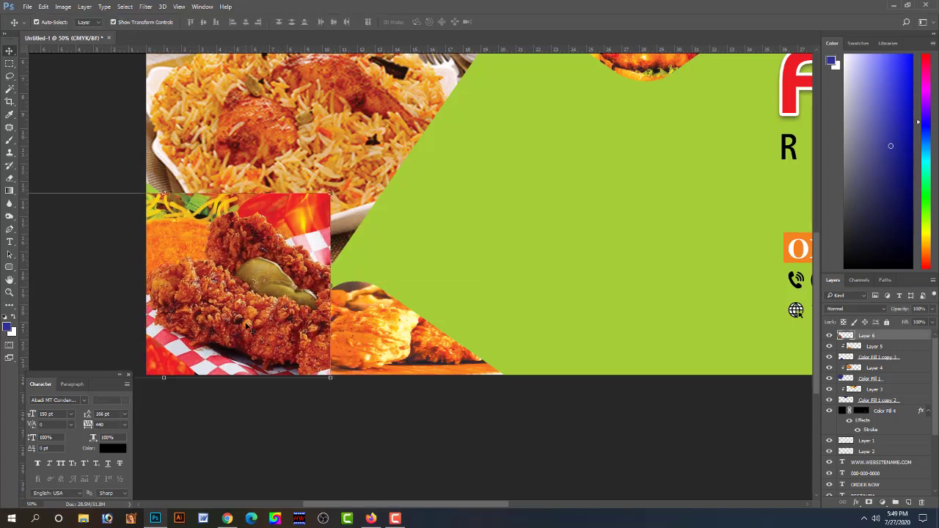
Slide the spicy chicken photo over the left-edge shape and clip it into that shape
right_click(886, 337)
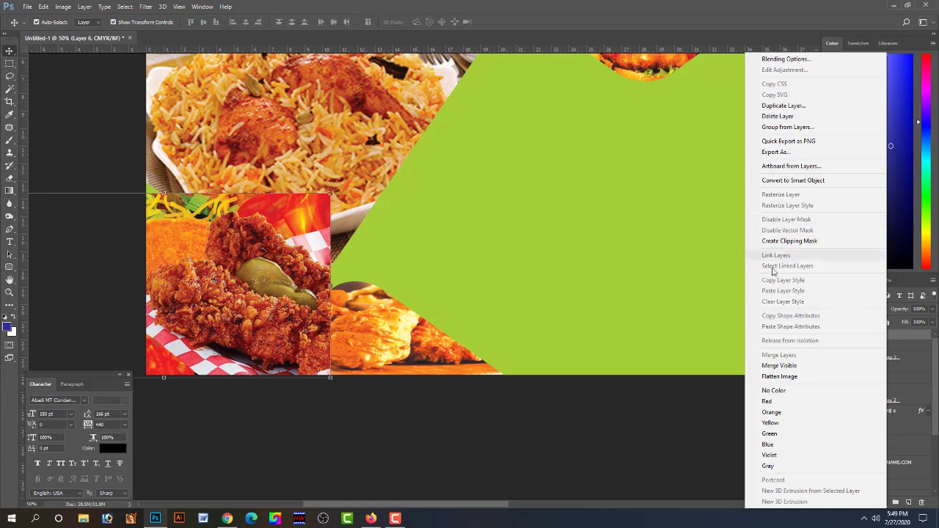
key(Escape)
mouse_move(267, 269)
mouse_down()
mouse_move(583, 256)
mouse_move(569, 270)
mouse_up()
click(192, 273)
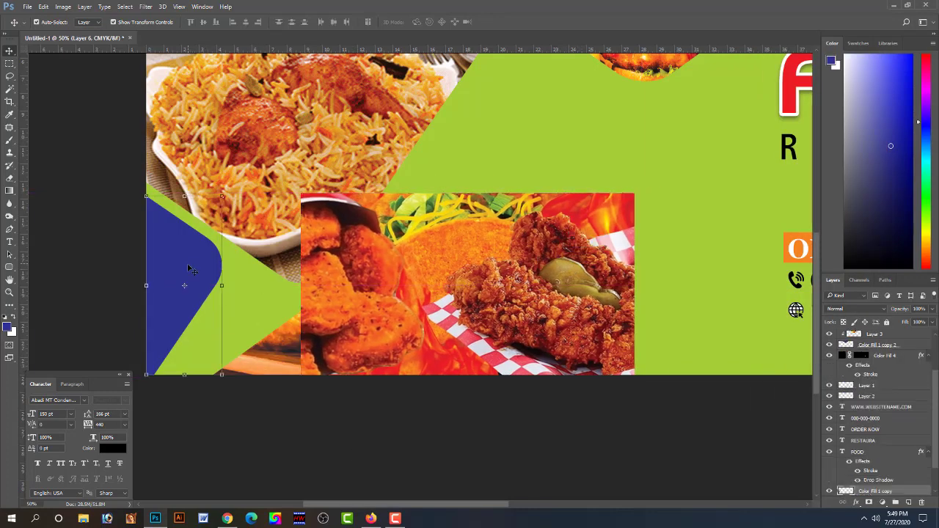
click(380, 286)
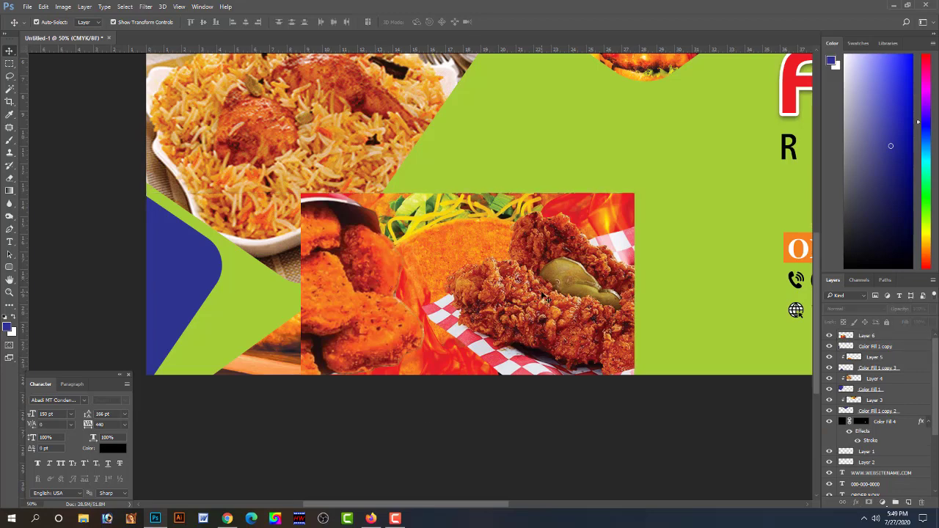
drag(537, 263, 295, 262)
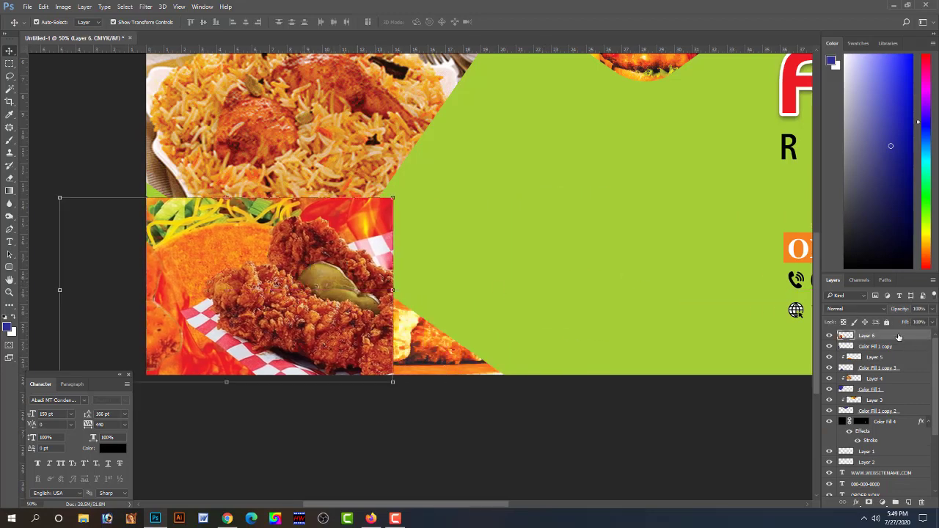
right_click(898, 336)
click(819, 244)
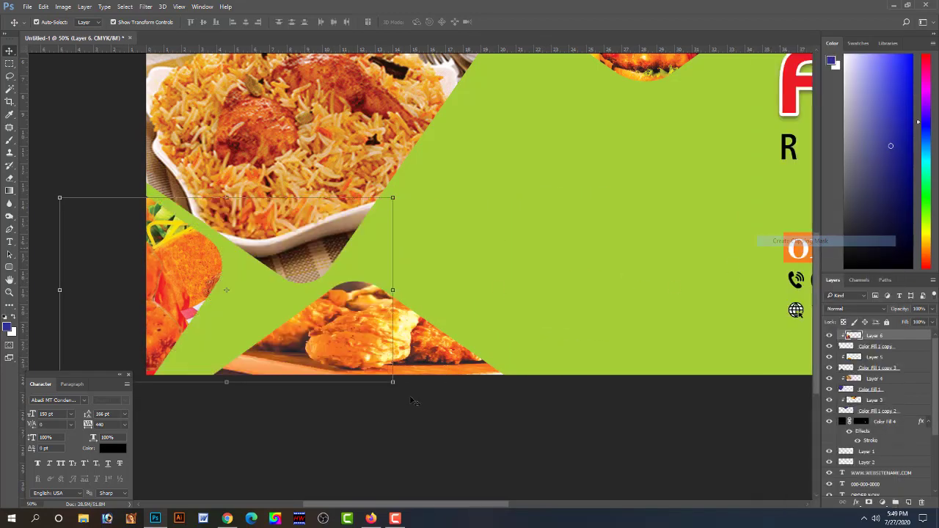
Reposition the clipped chicken photo inside the left-edge triangle, nudging it down and right
click(321, 442)
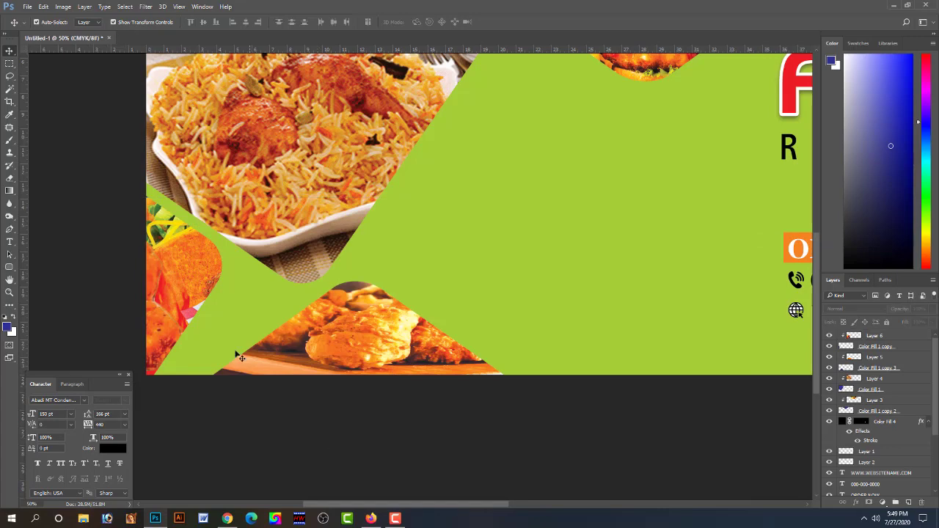
mouse_move(240, 357)
mouse_down()
mouse_move(181, 263)
mouse_move(208, 278)
mouse_up()
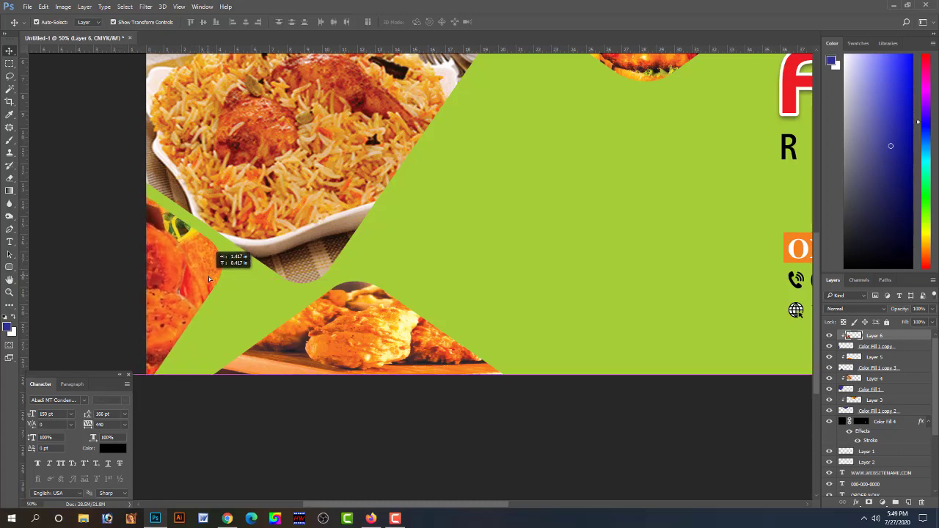
drag(208, 277, 196, 280)
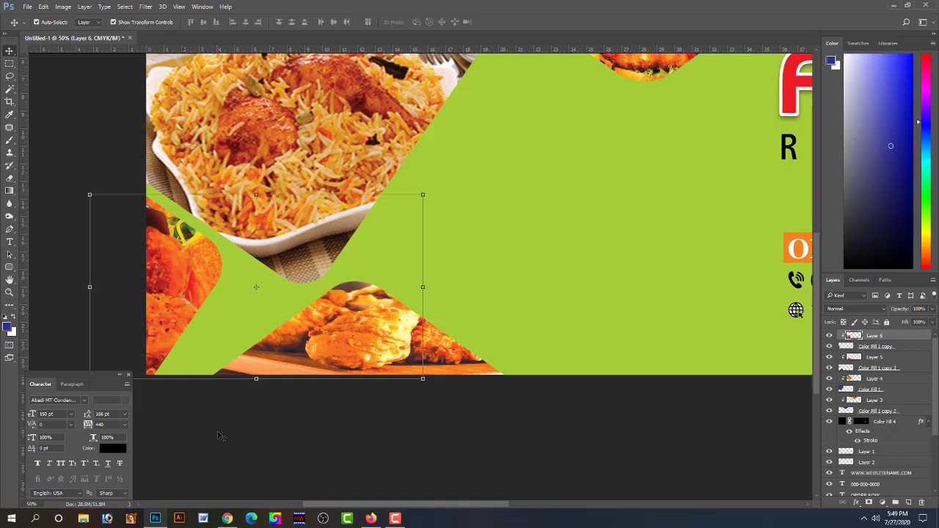
key(Down)
key(Down)
click(217, 437)
drag(187, 281, 187, 282)
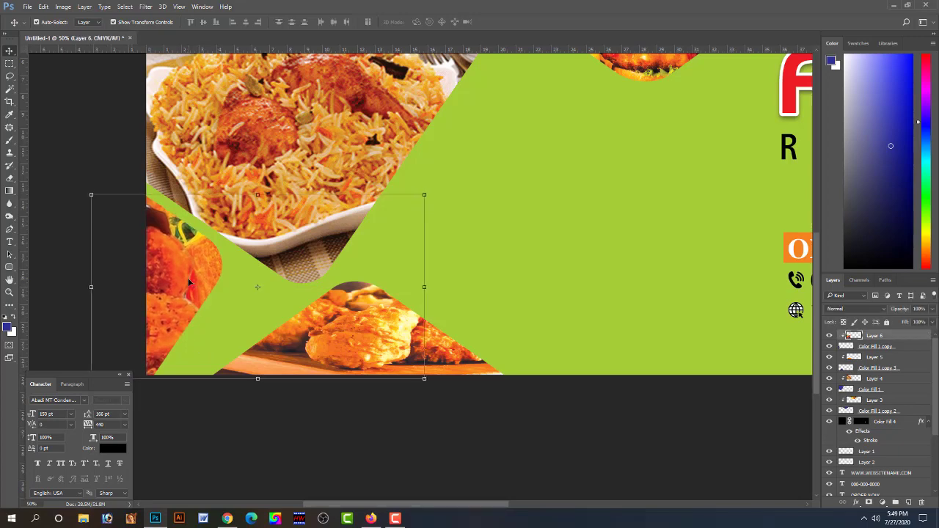
key(Right)
key(Right)
key(Right)
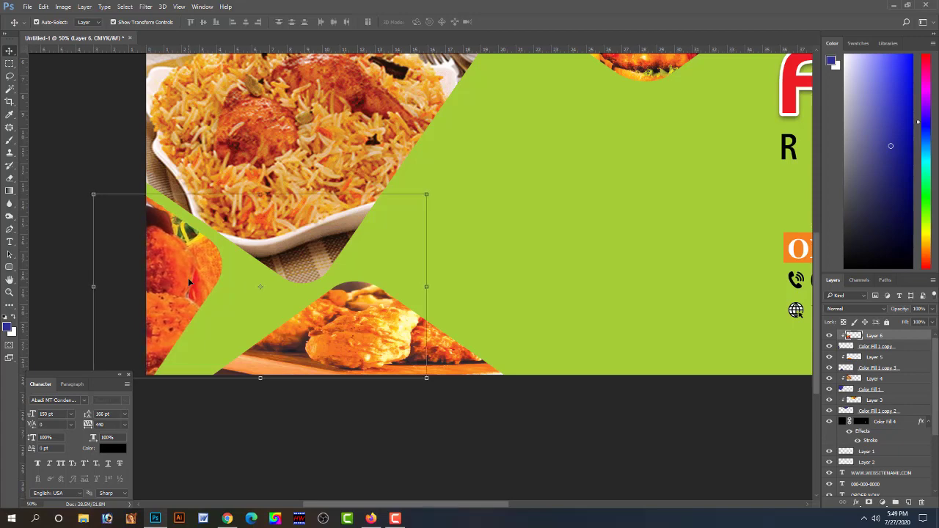
key(Right)
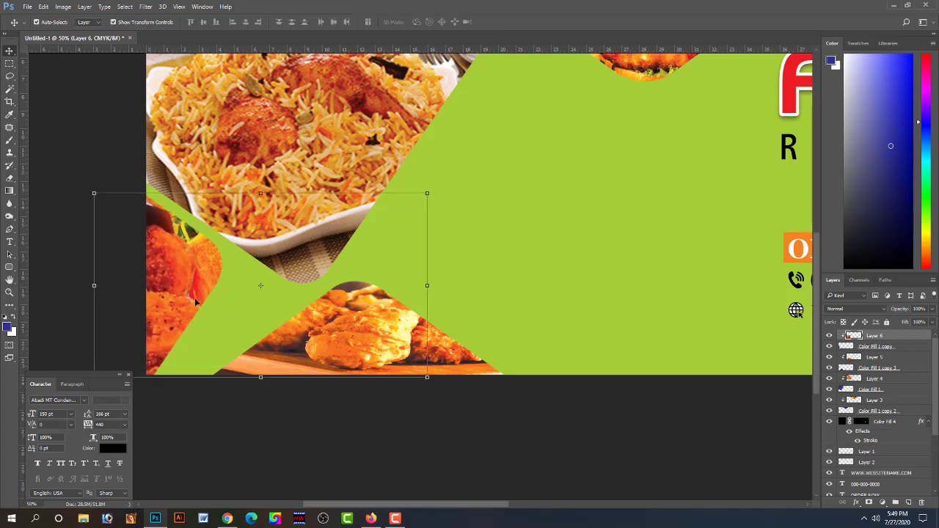
key(Right)
key(Right)
key(Right)
key(Right)
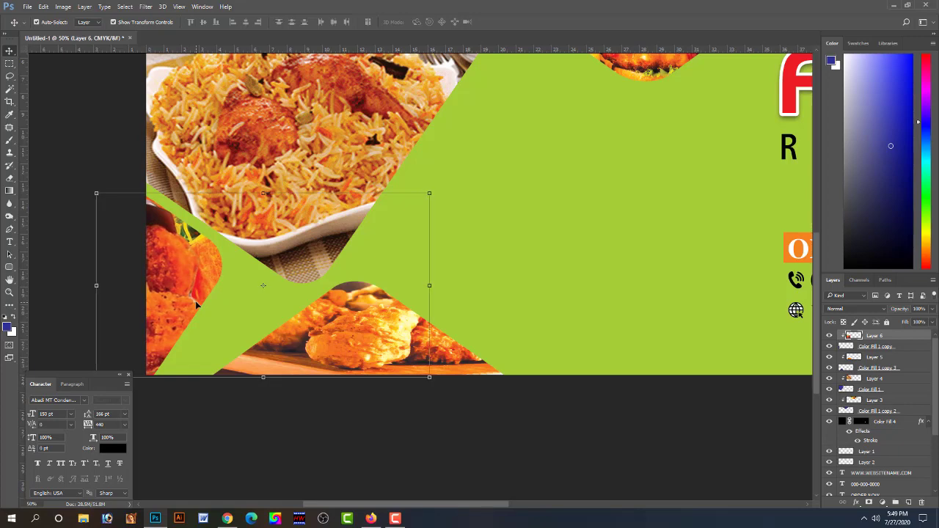
key(Right)
key(Right)
key(Right)
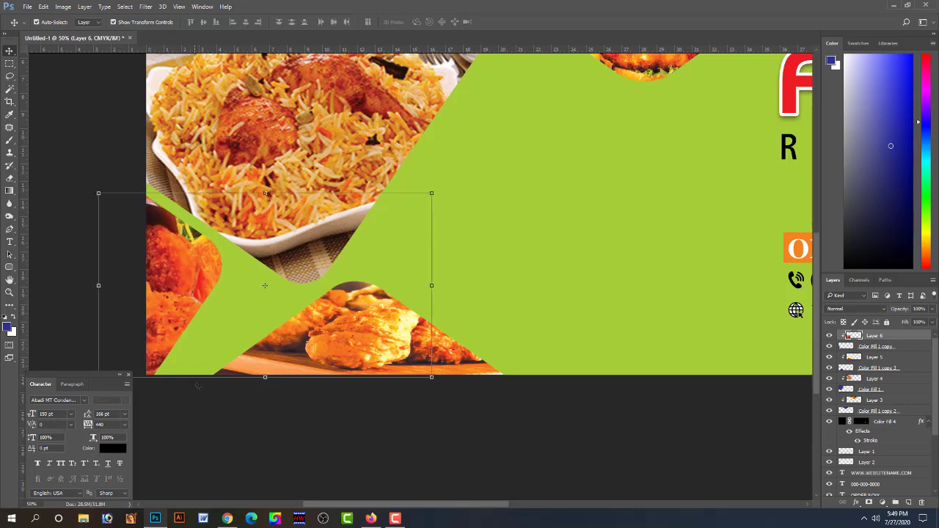
click(227, 451)
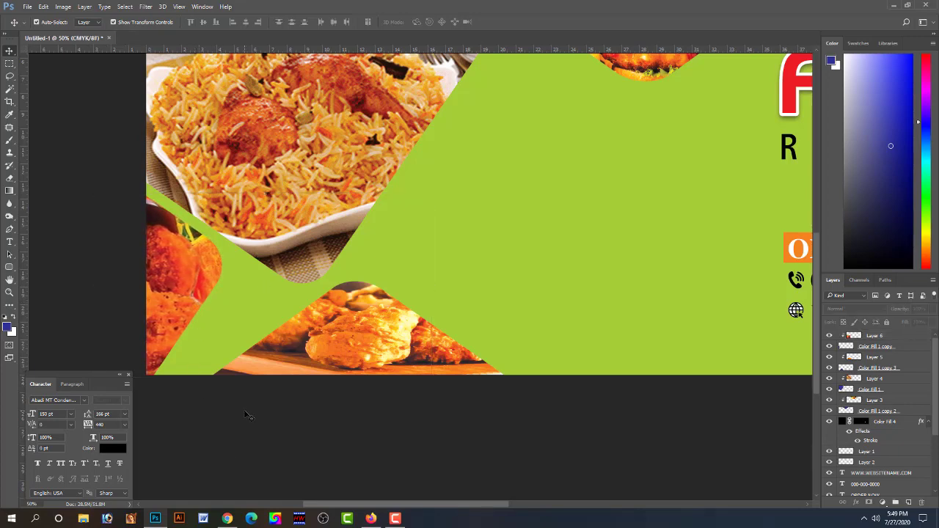
Fit the banner on screen, preview it without panels, and show the guides
key(ctrl+0)
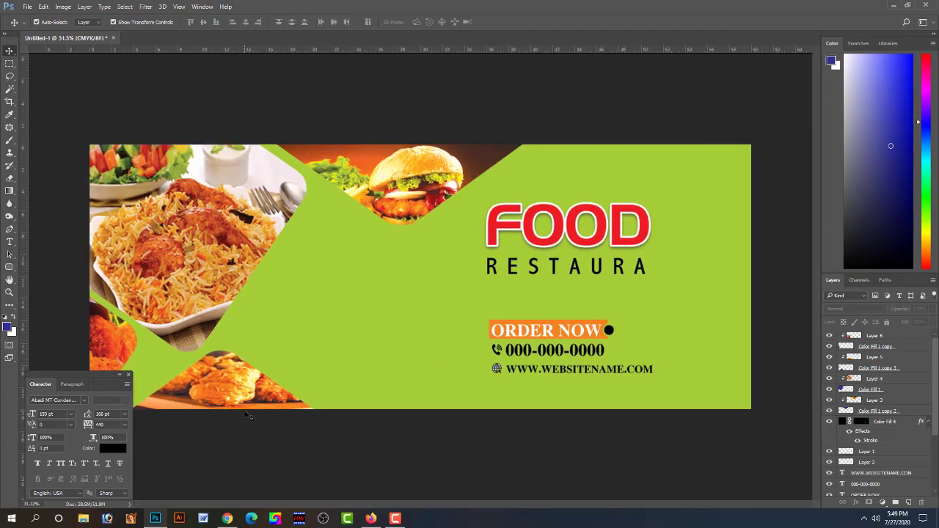
key(Tab)
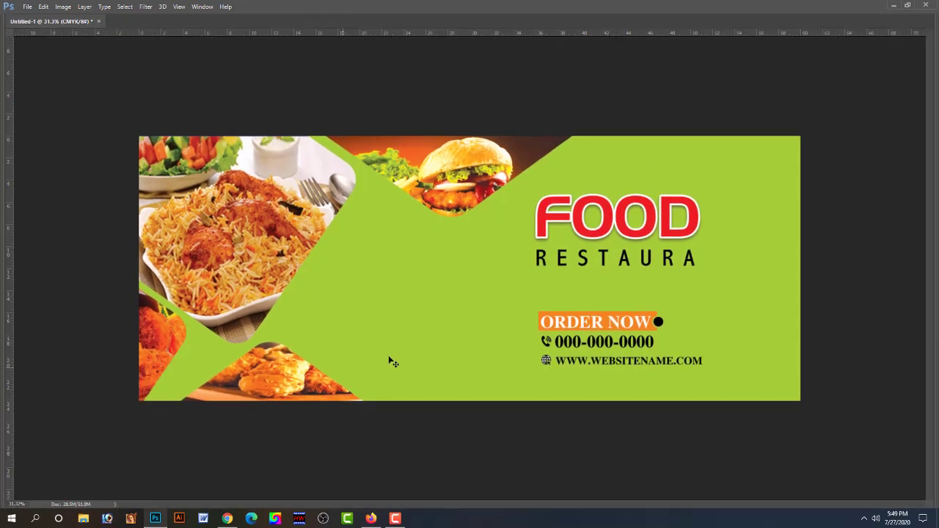
key(Tab)
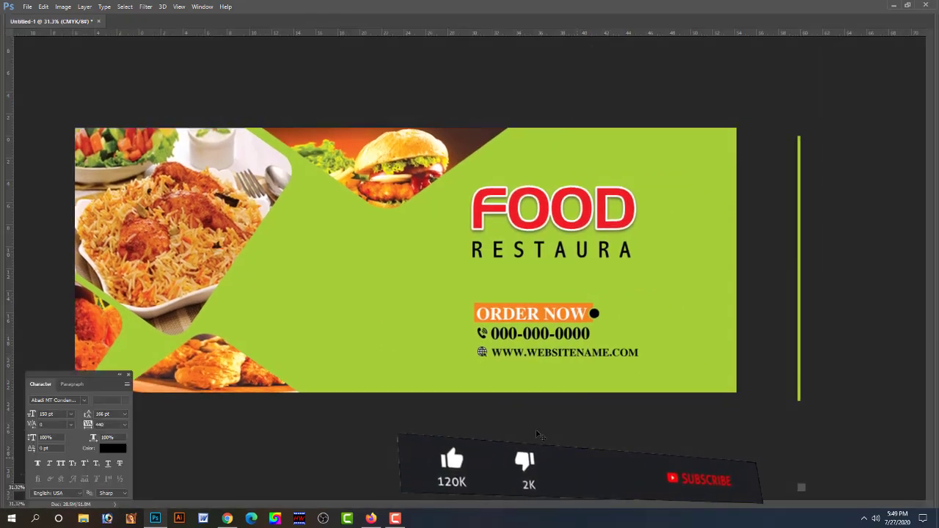
key(ctrl+semicolon)
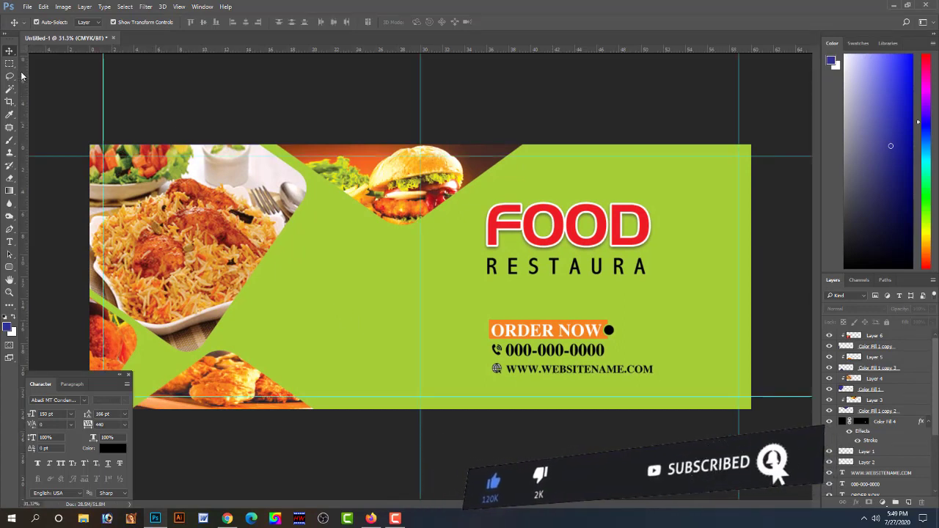
key(m)
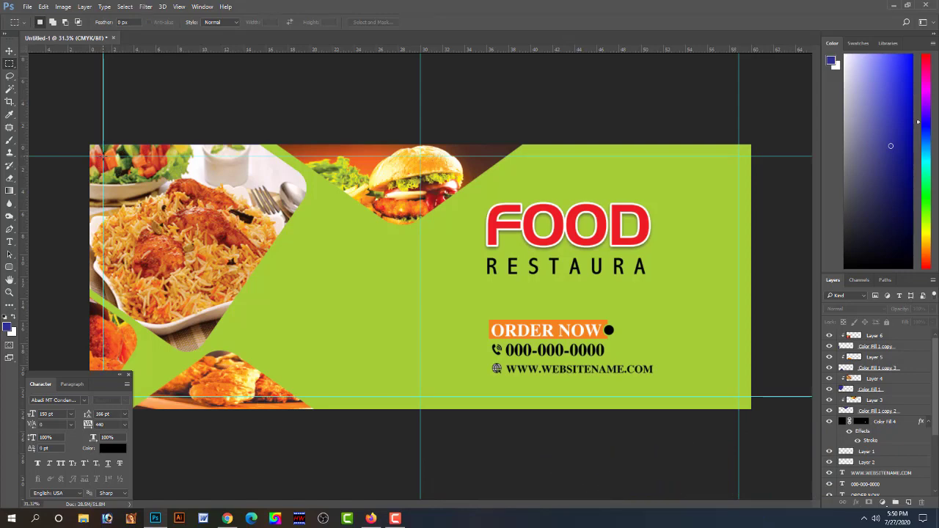
Make a guide-inset rectangle a 0%-fill Solid Color layer with a 13 px white stroke
drag(103, 156, 737, 396)
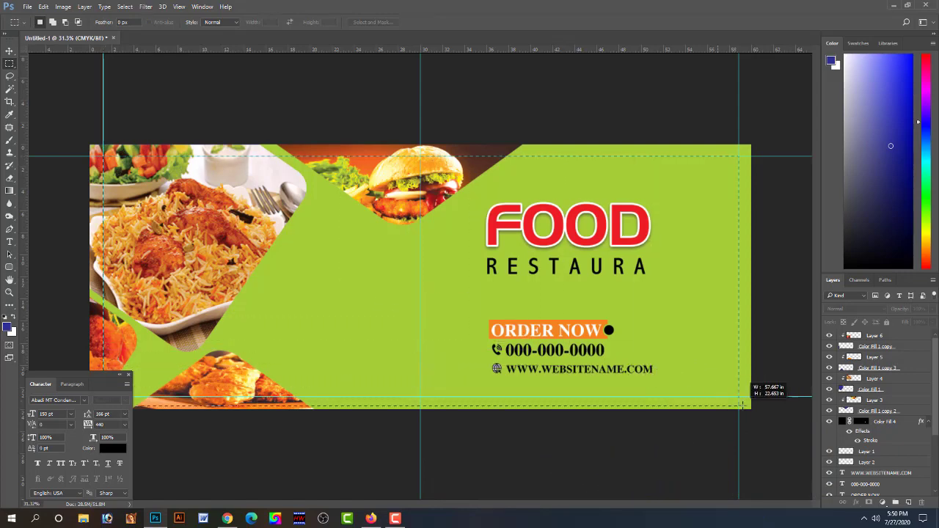
click(883, 506)
click(865, 289)
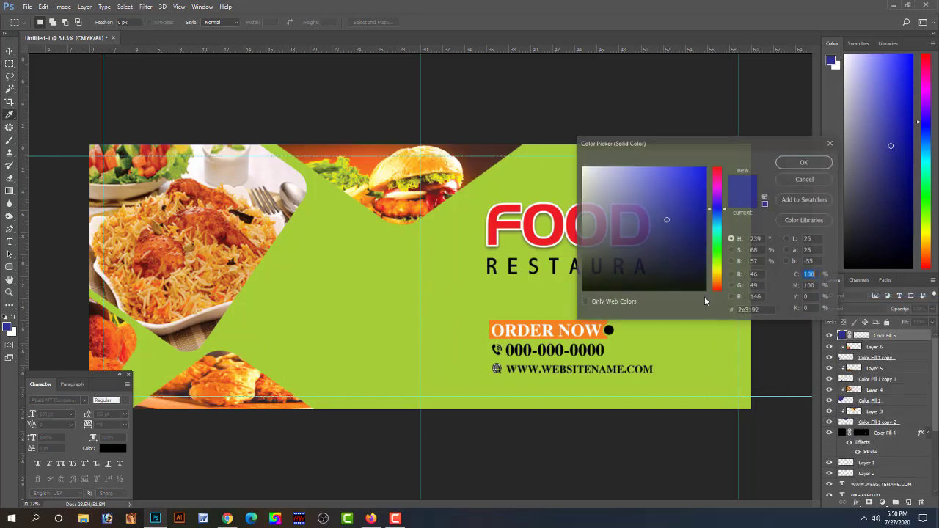
click(804, 162)
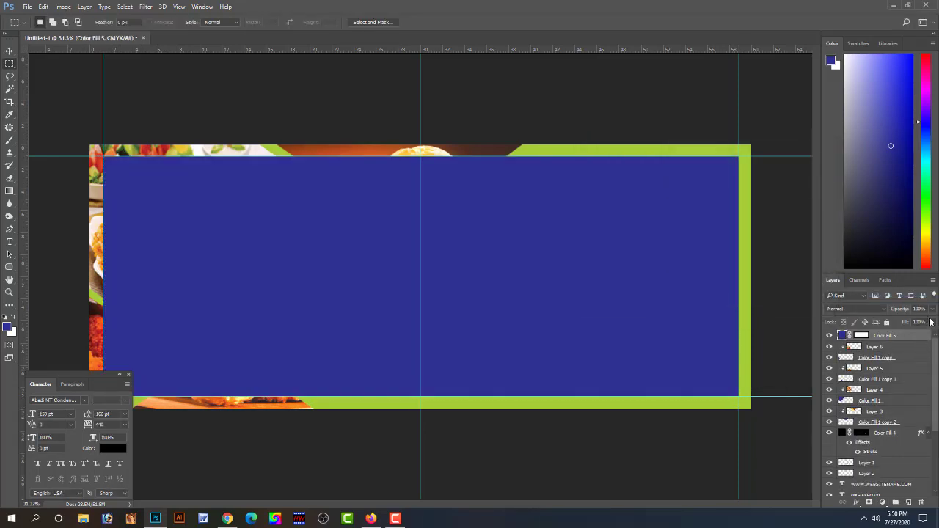
click(930, 321)
drag(932, 335, 876, 336)
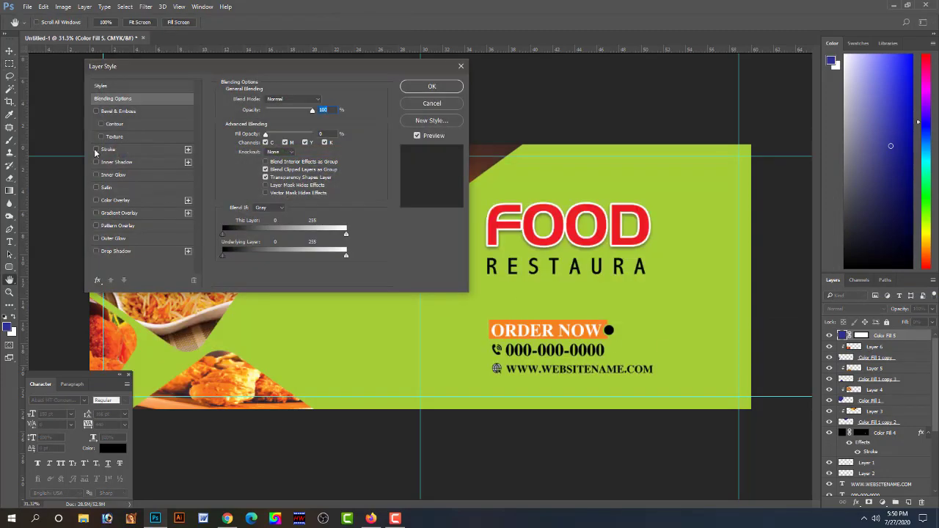
click(96, 149)
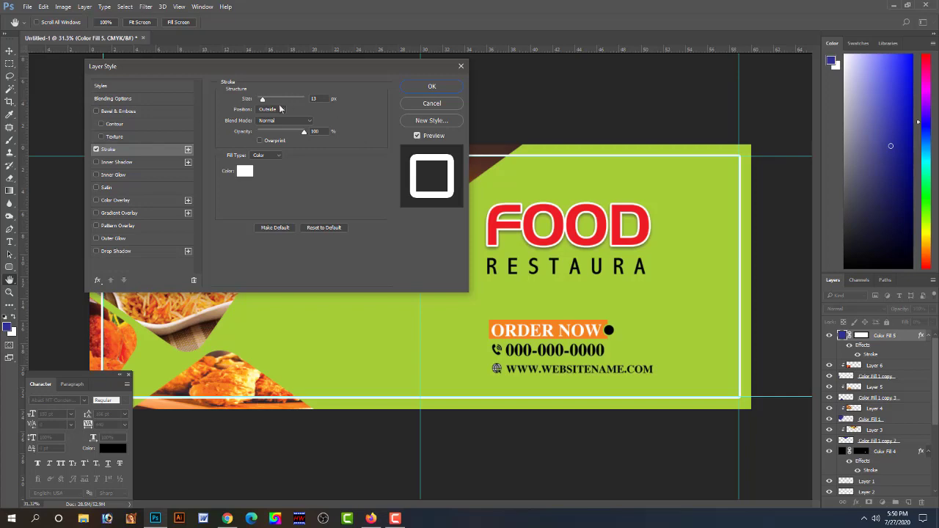
drag(324, 76, 555, 194)
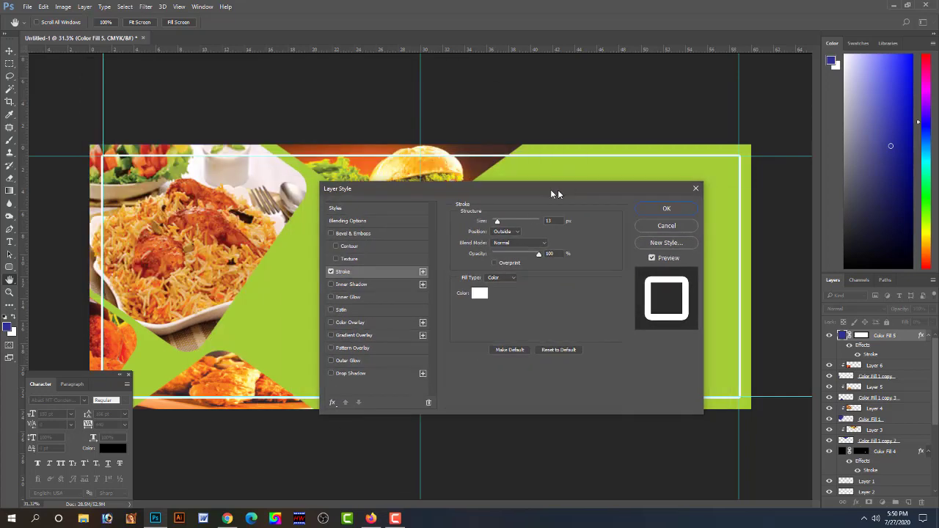
key(Return)
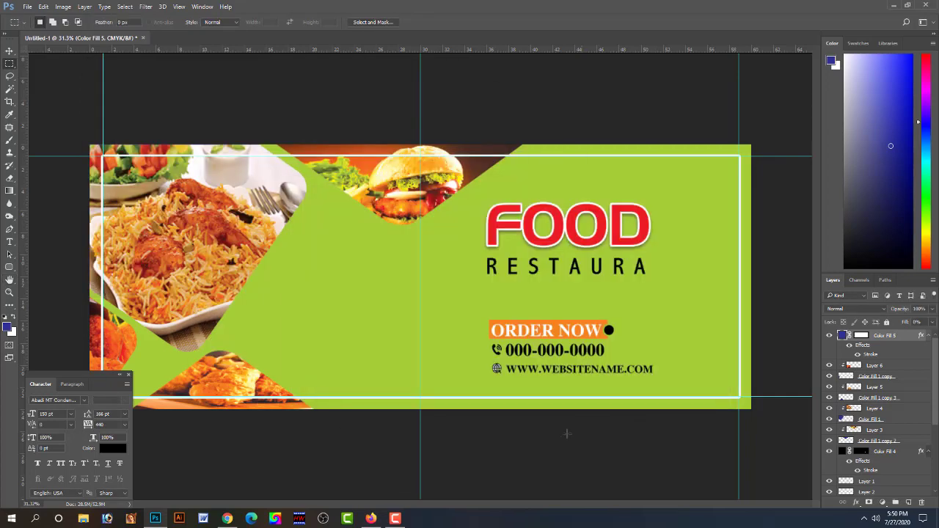
Deselect the frame layer and preview the full banner without panels
click(10, 51)
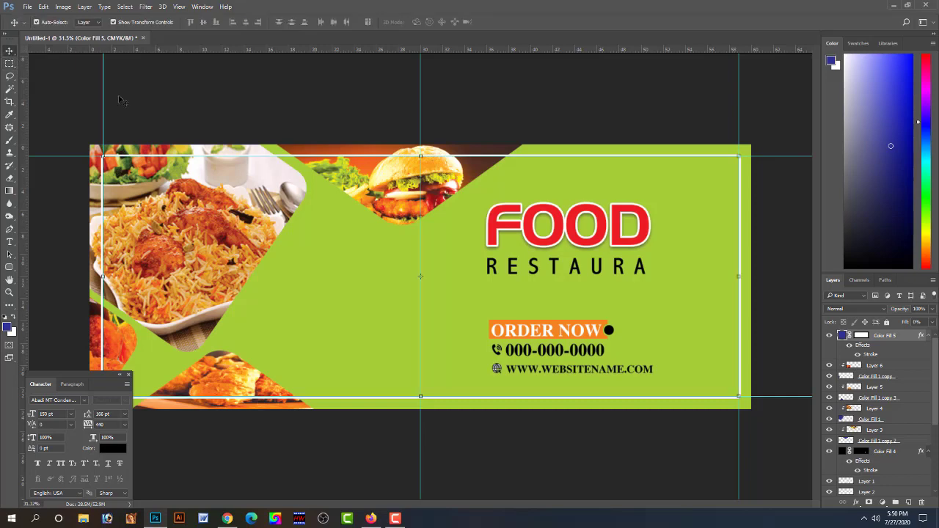
click(251, 100)
key(Tab)
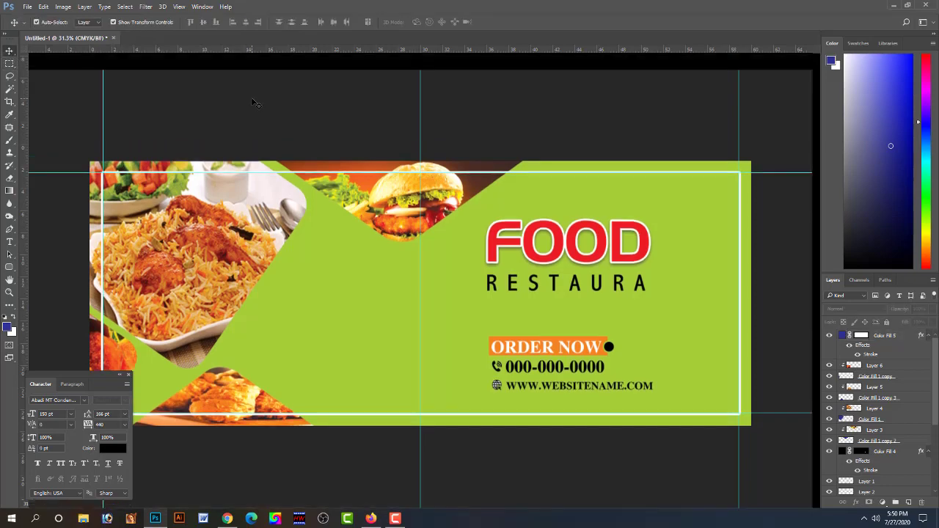
key(ctrl+0)
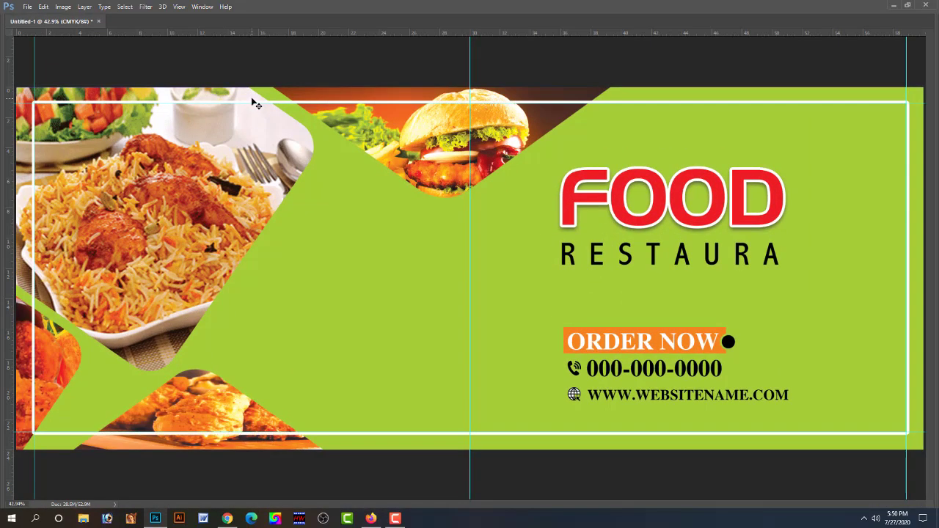
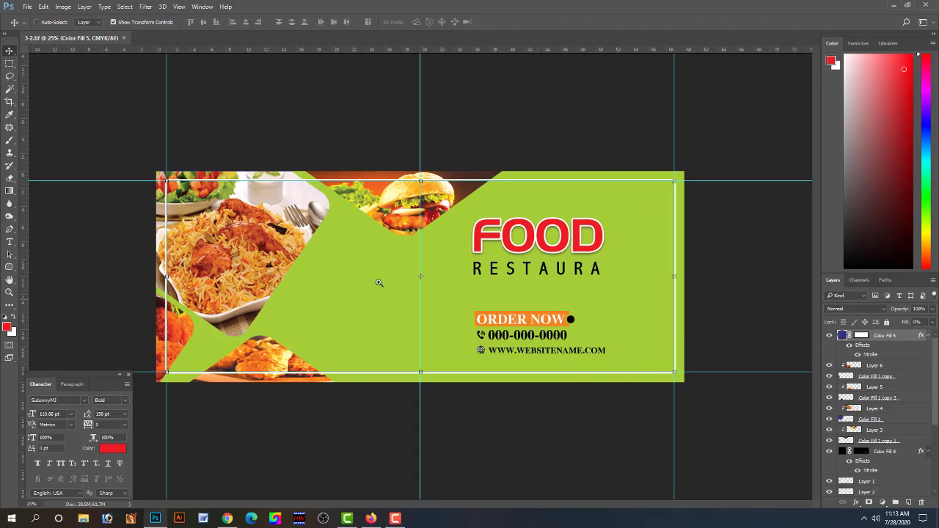
Recolour the Color Fill 2 background layer from lime green to near-white
key(ctrl+plus)
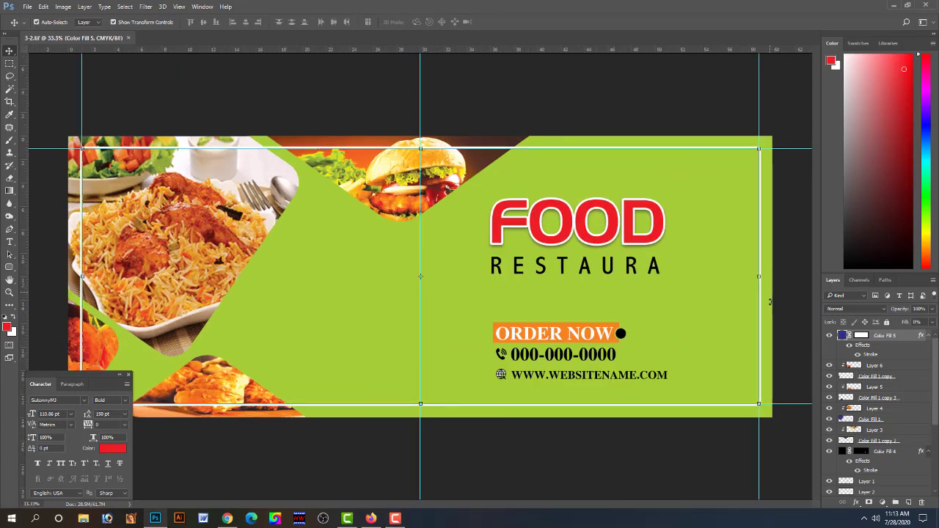
click(773, 313)
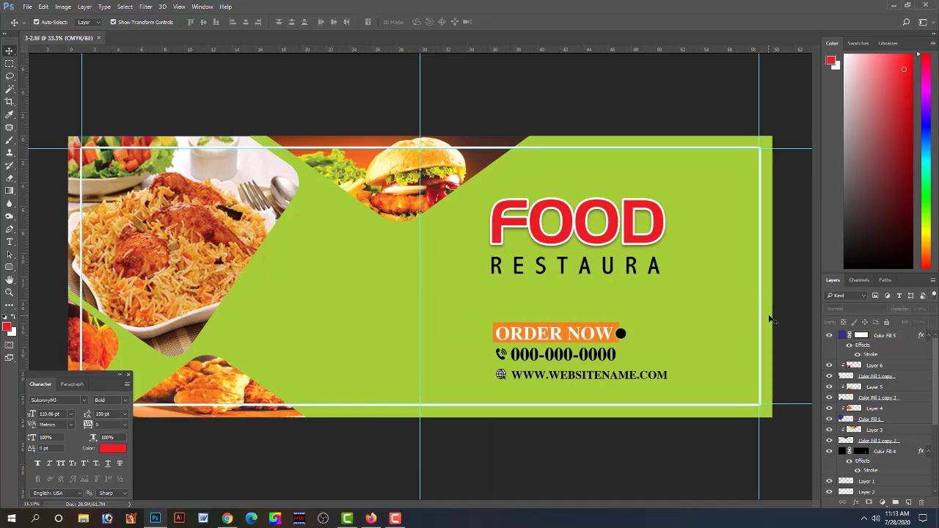
click(770, 319)
double_click(842, 490)
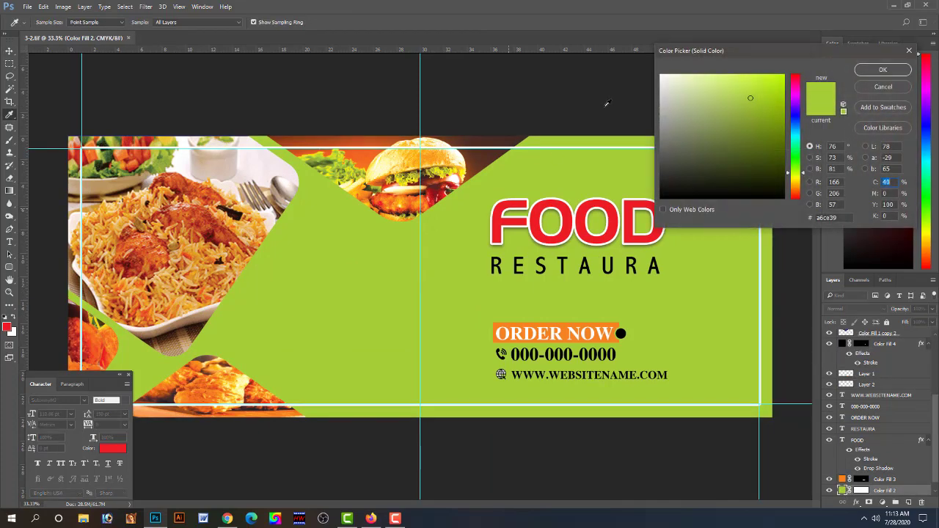
click(671, 88)
key(Return)
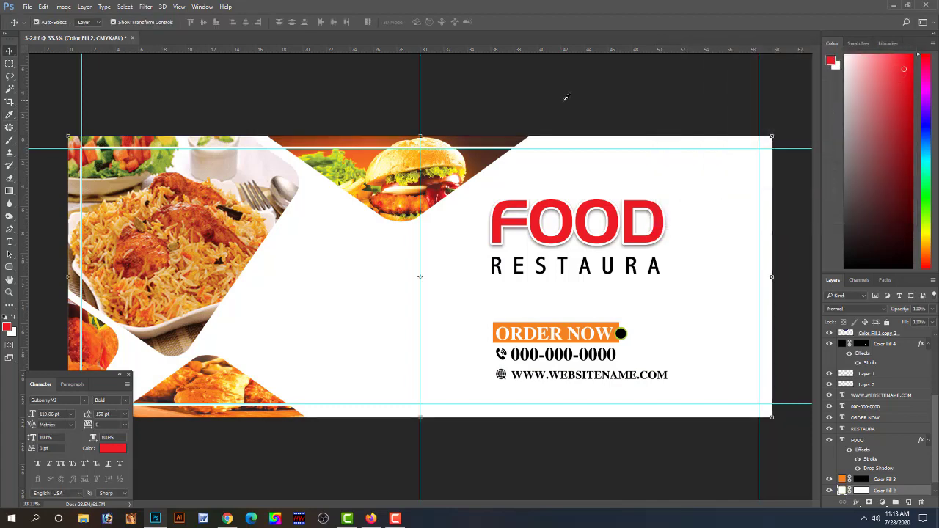
Merge the rice photo with its Color Fill 1 clipping shape into Layer 4, leaving its position unchanged
click(233, 257)
drag(324, 252, 251, 209)
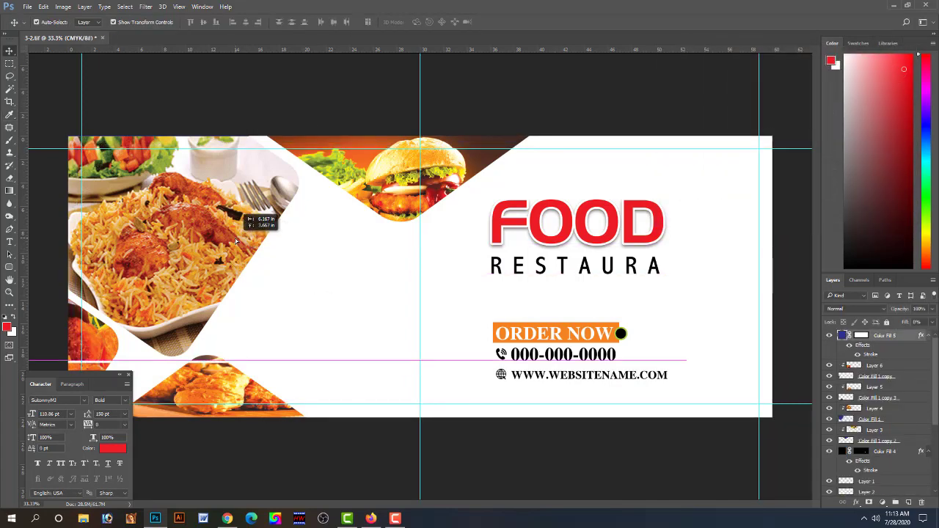
key(ctrl+z)
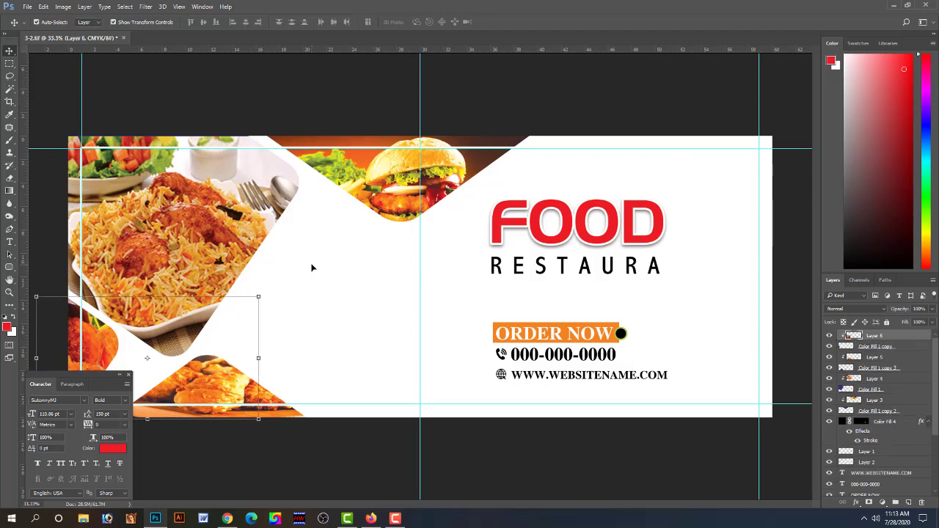
mouse_move(293, 266)
mouse_down()
mouse_move(238, 242)
mouse_move(349, 256)
mouse_move(234, 232)
mouse_move(226, 314)
mouse_up()
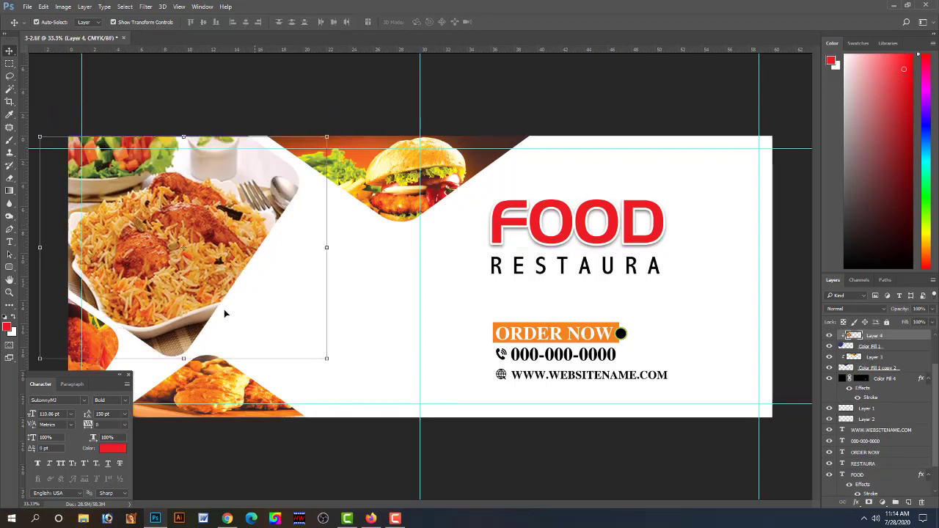
drag(339, 277, 345, 280)
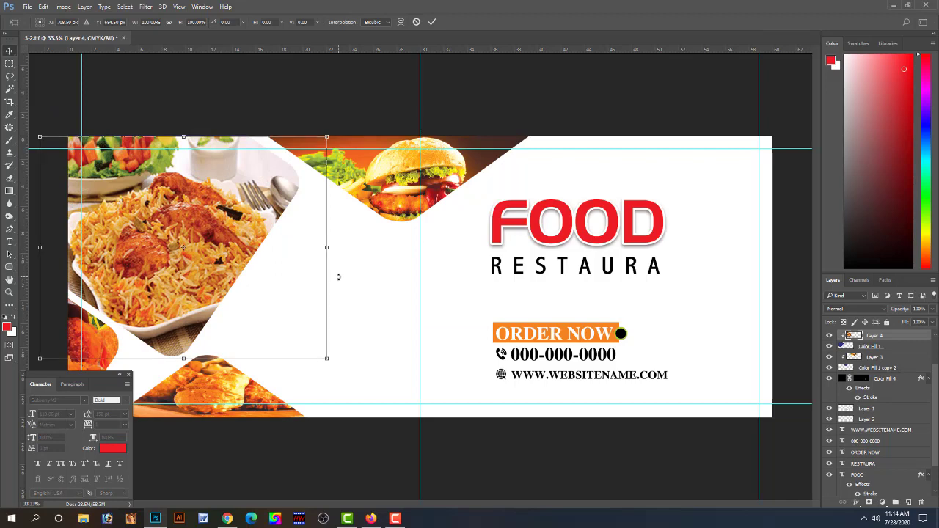
key(Return)
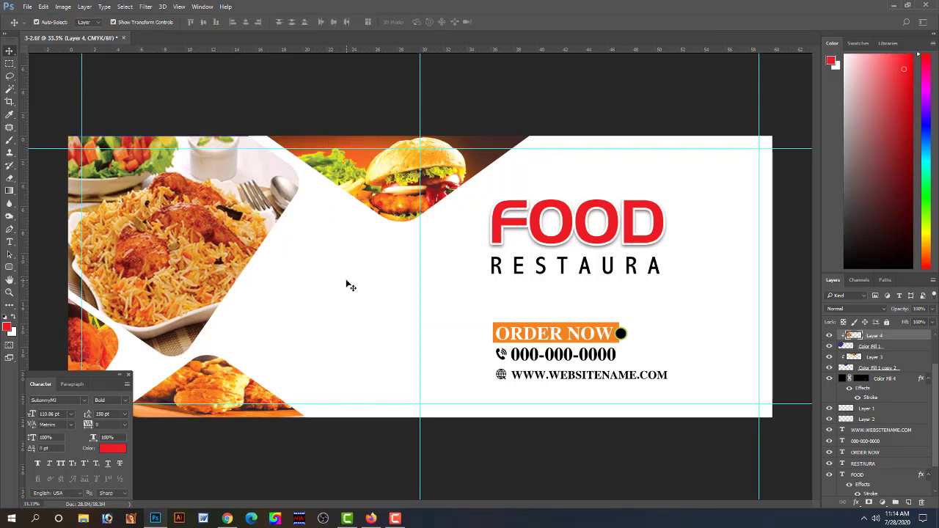
drag(340, 279, 216, 281)
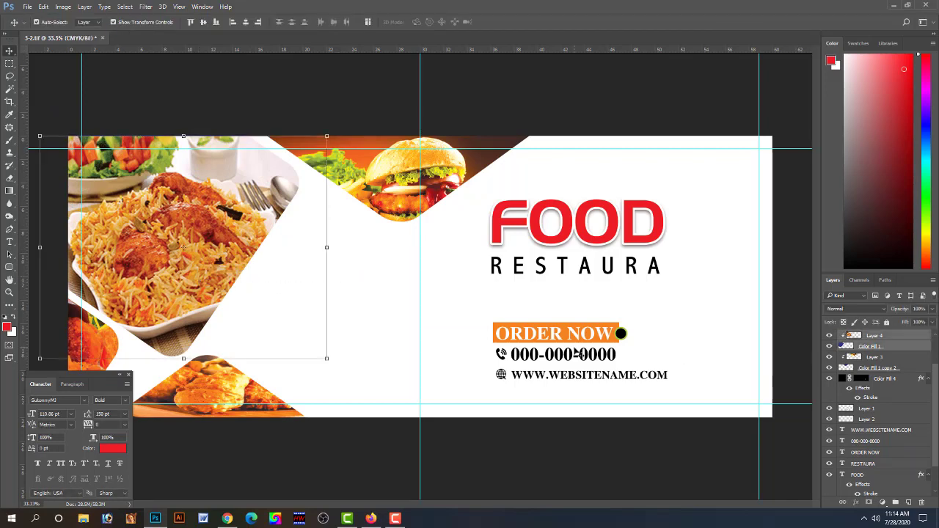
key(ctrl)
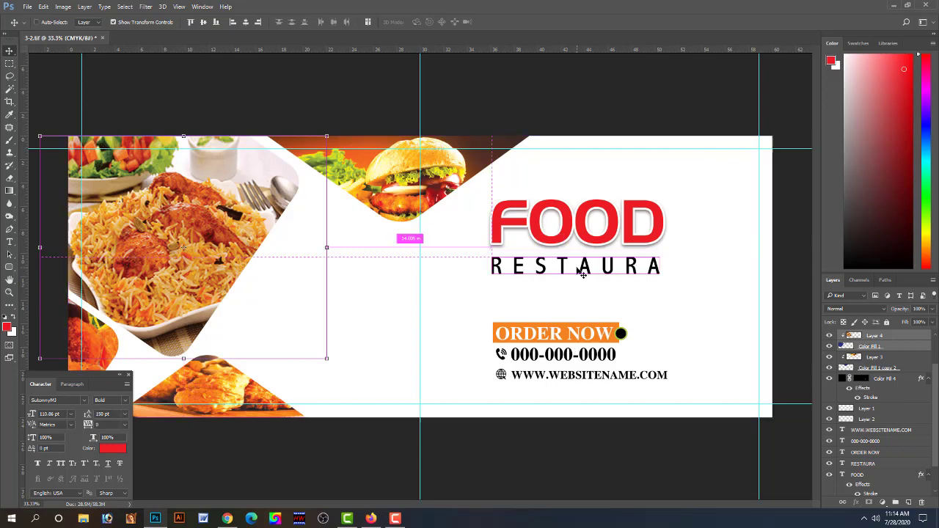
key(ctrl+e)
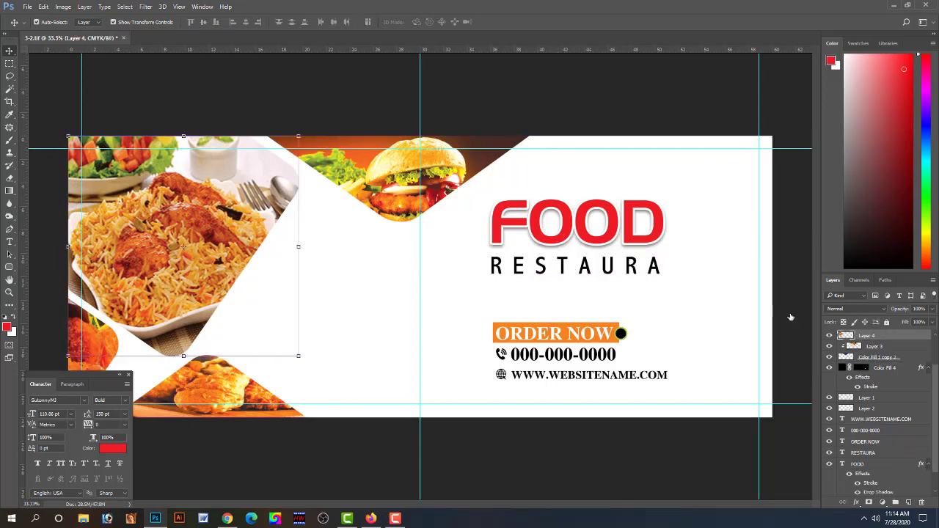
Give Layer 4 a drop shadow with a larger 59 px size and lower opacity
click(544, 193)
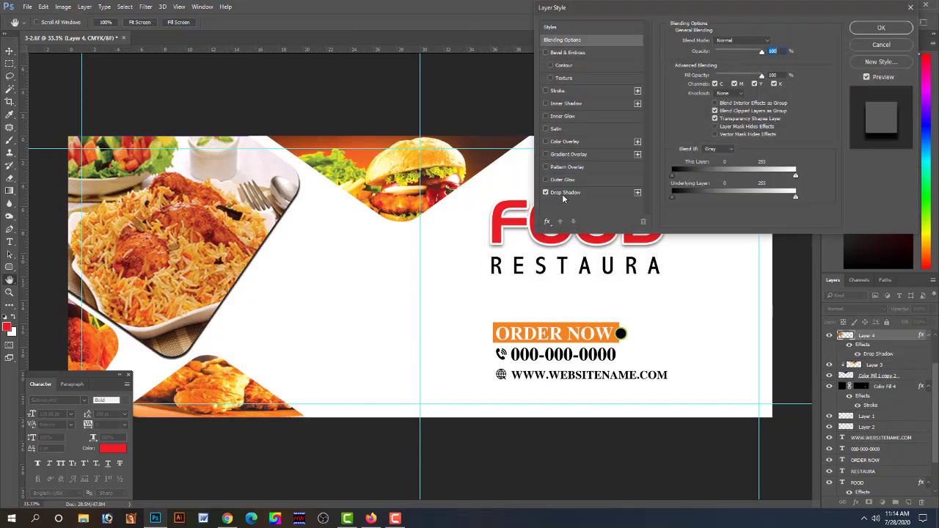
drag(710, 105, 719, 105)
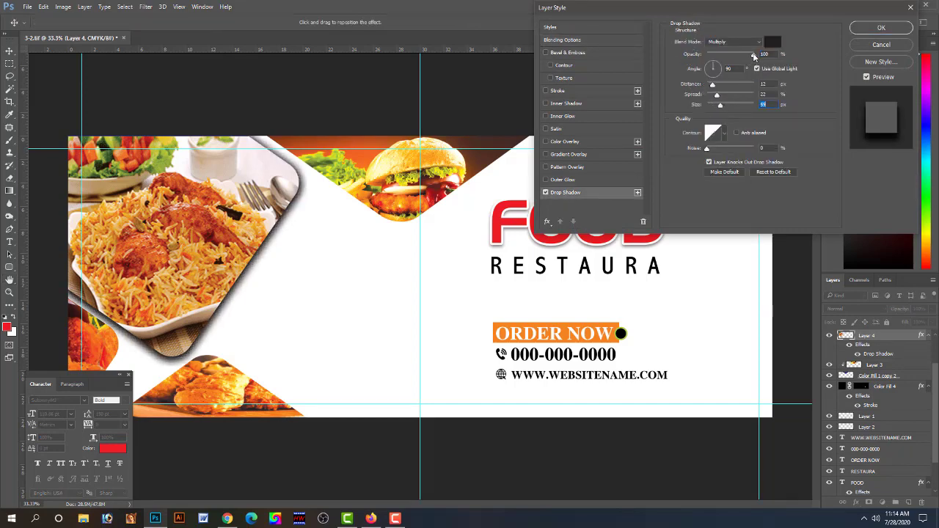
drag(752, 56, 723, 56)
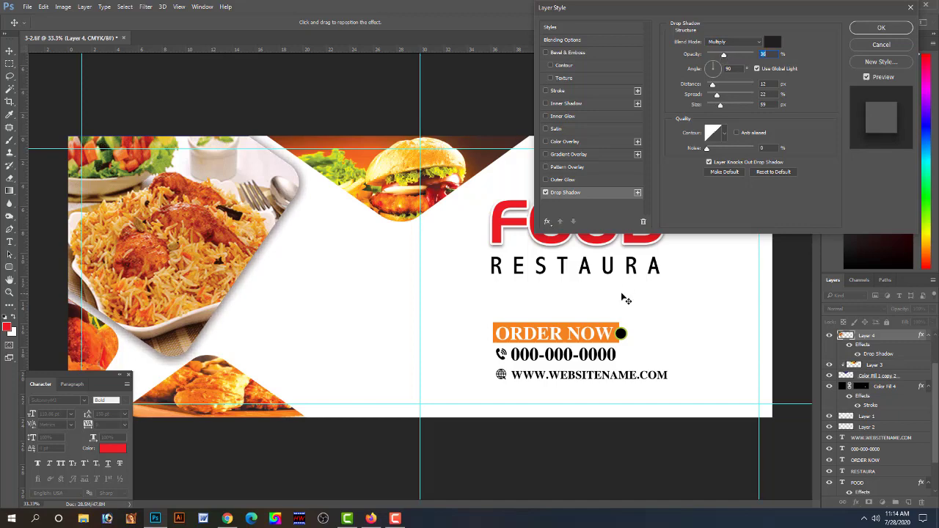
key(Return)
click(403, 201)
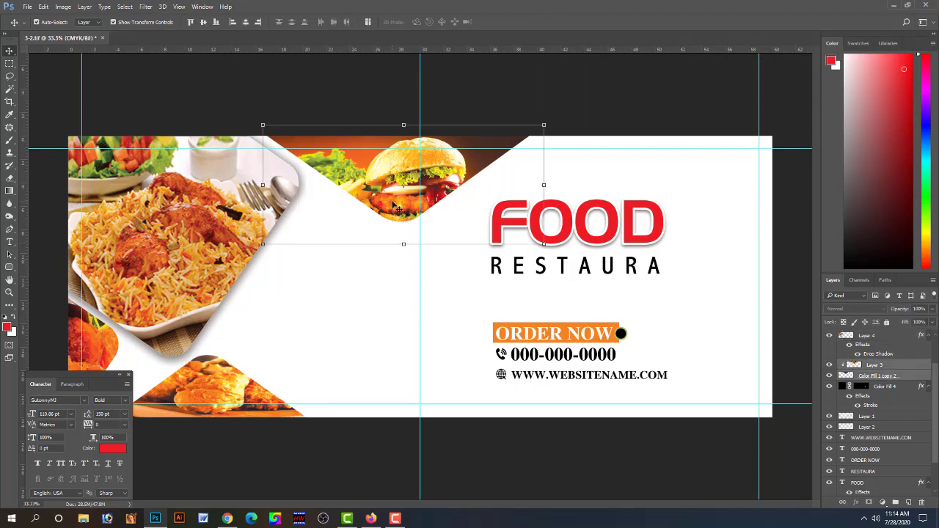
Merge the burger photo (Layer 3) with its clipping fill and add a drop shadow
key(ctrl+e)
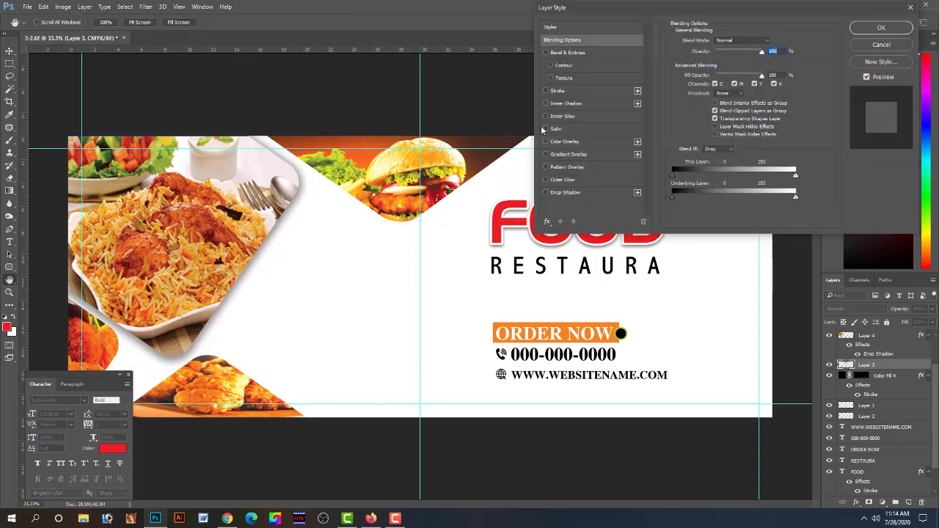
click(566, 193)
key(Return)
Add a drop shadow to the bottom food triangle on Layer 5
click(260, 394)
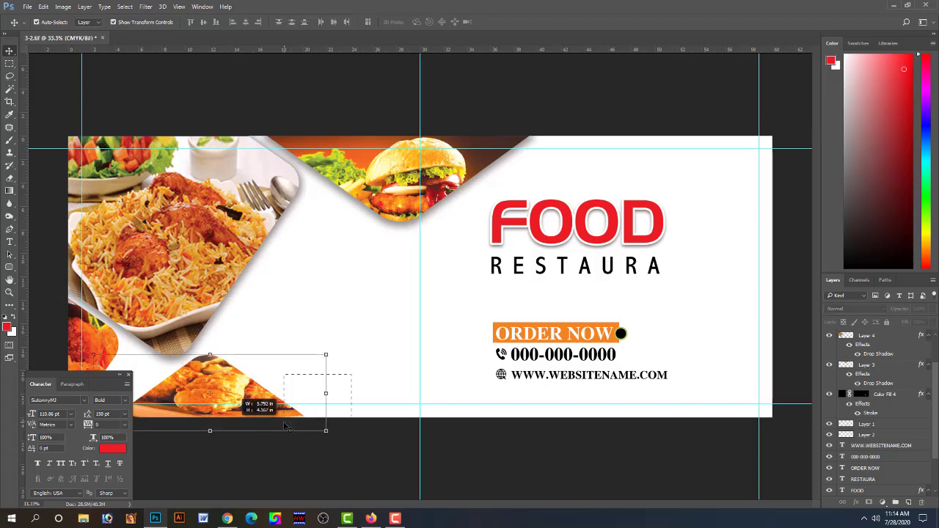
drag(296, 414, 292, 415)
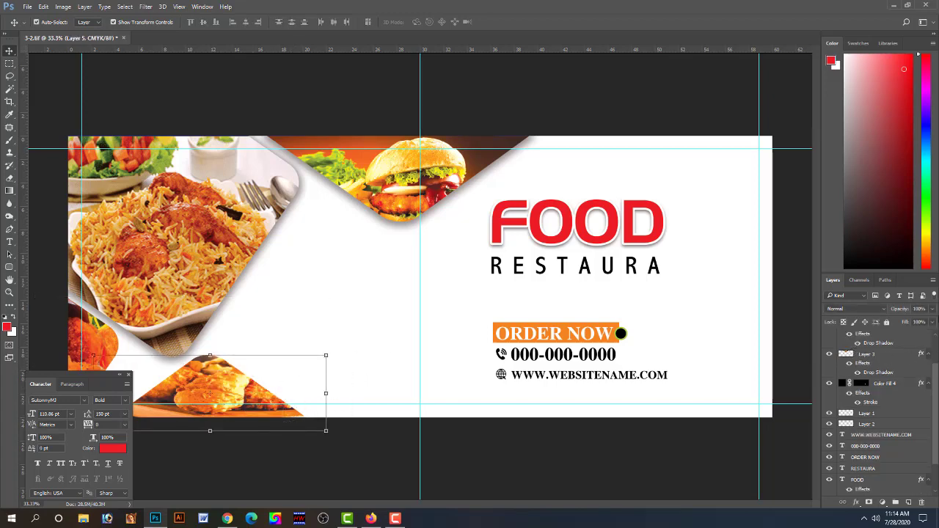
right_click(230, 386)
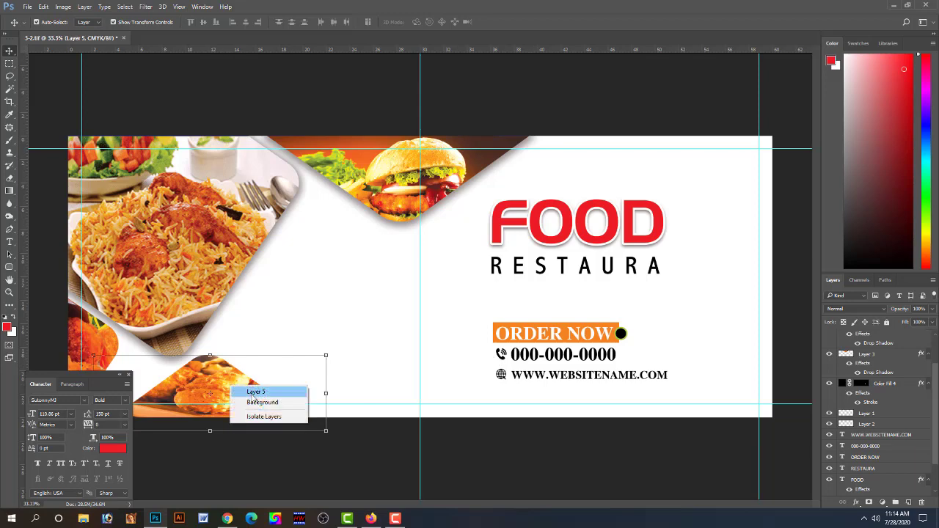
click(253, 391)
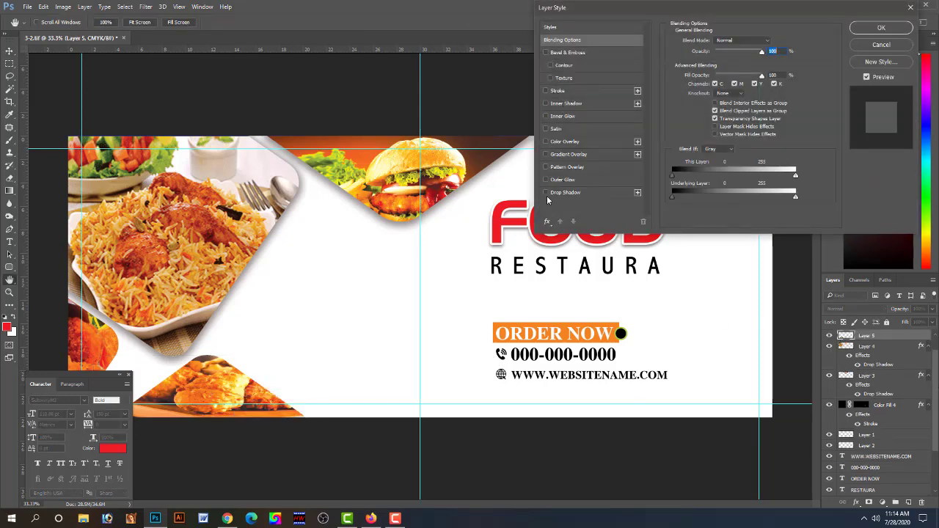
click(546, 194)
key(Return)
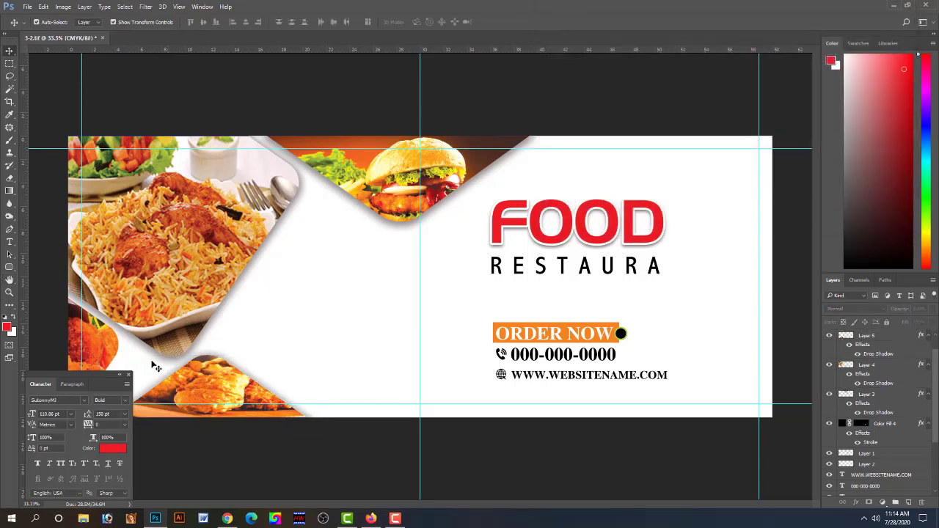
Select the left orange food layer (Layer 6) and try a drop shadow in Layer Style
ctrl+click(124, 367)
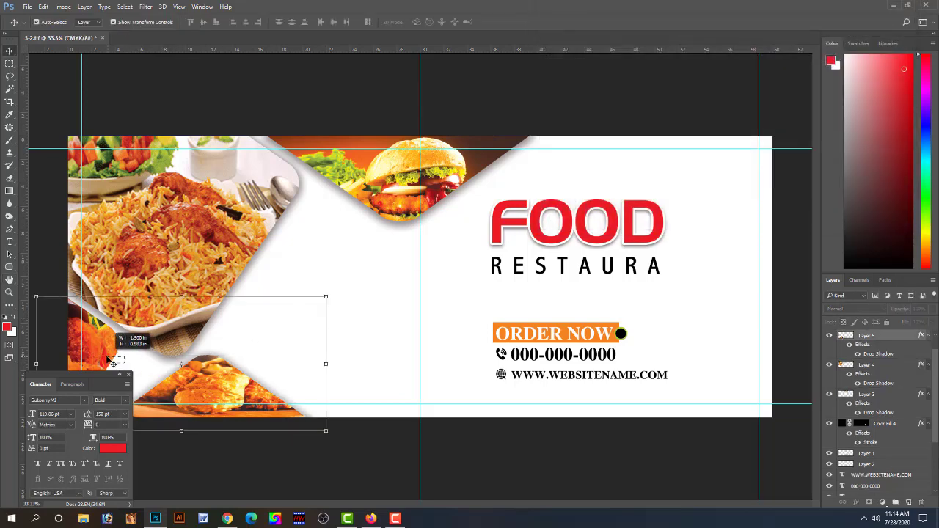
key(ctrl+v)
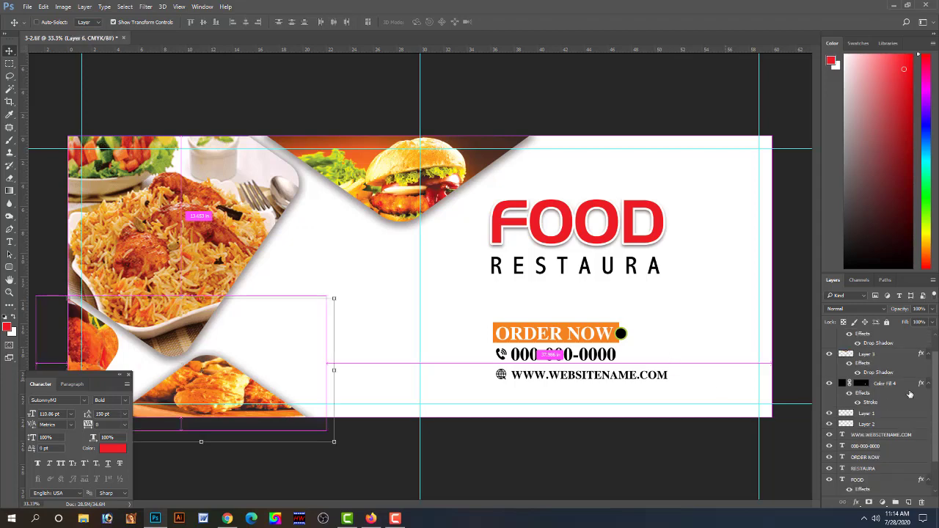
right_click(93, 351)
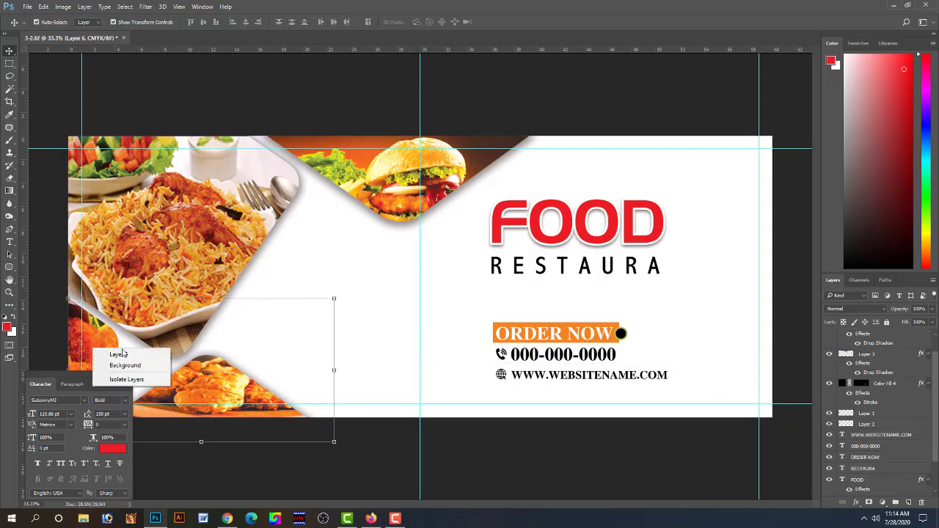
click(110, 355)
double_click(894, 339)
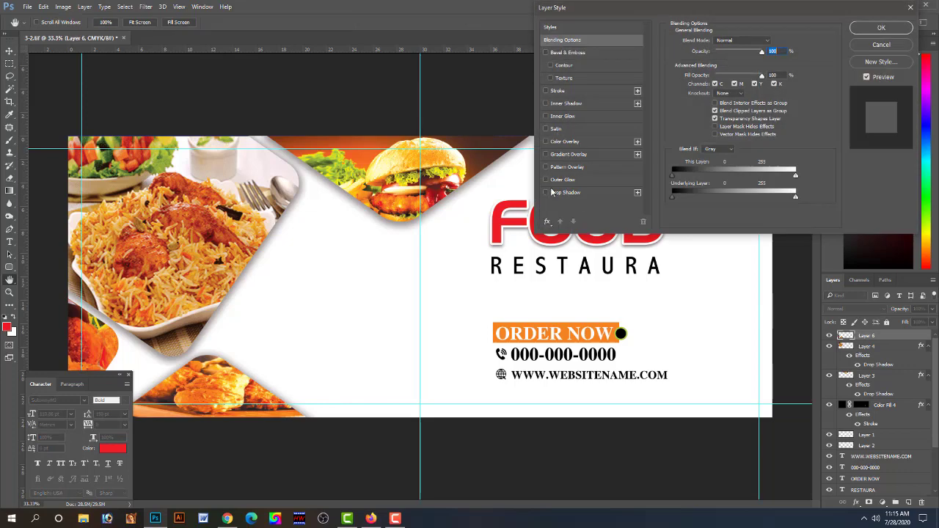
click(546, 193)
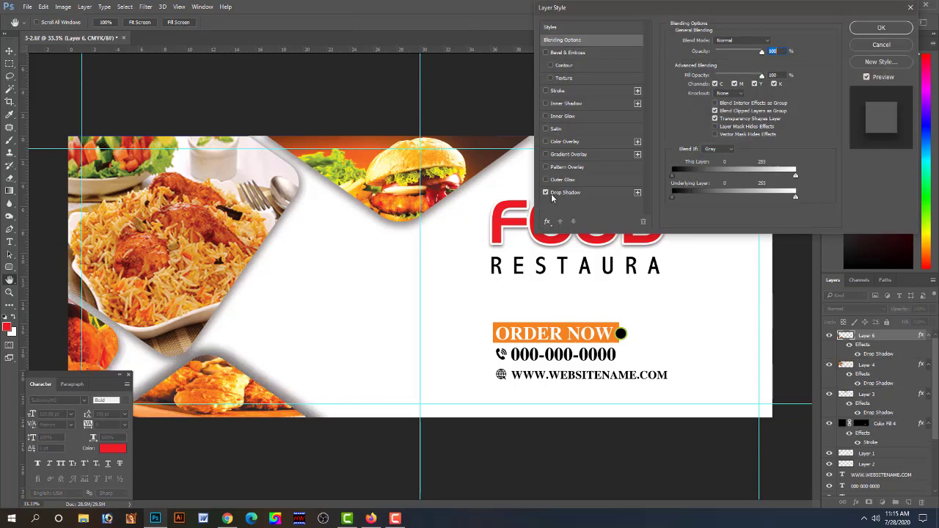
click(546, 192)
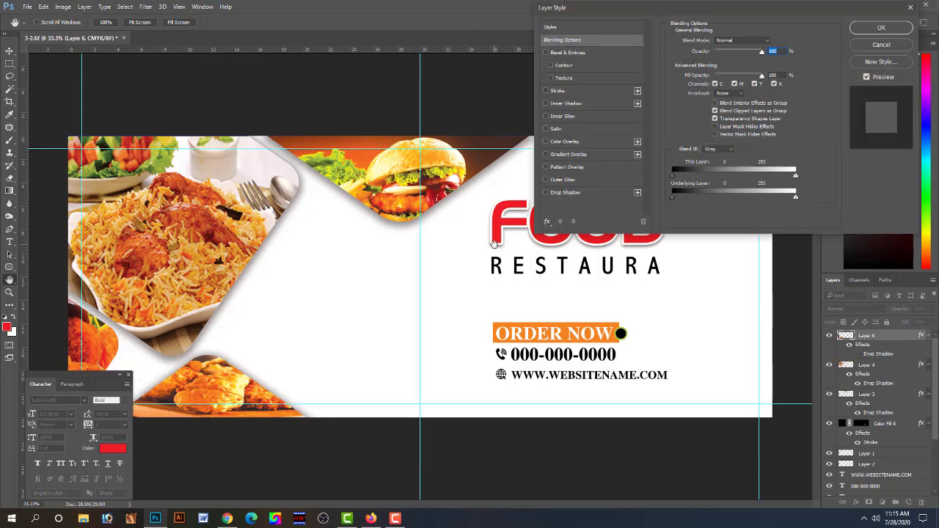
key(Return)
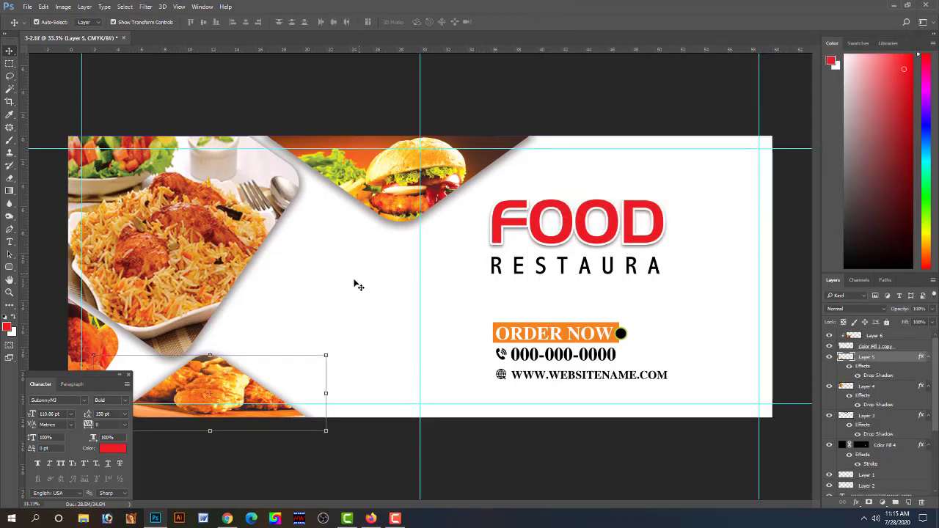
Apply a drop shadow to the orange cutout, reposition it at the left edge, and zoom out
click(354, 284)
scroll(262, 350, up, 1)
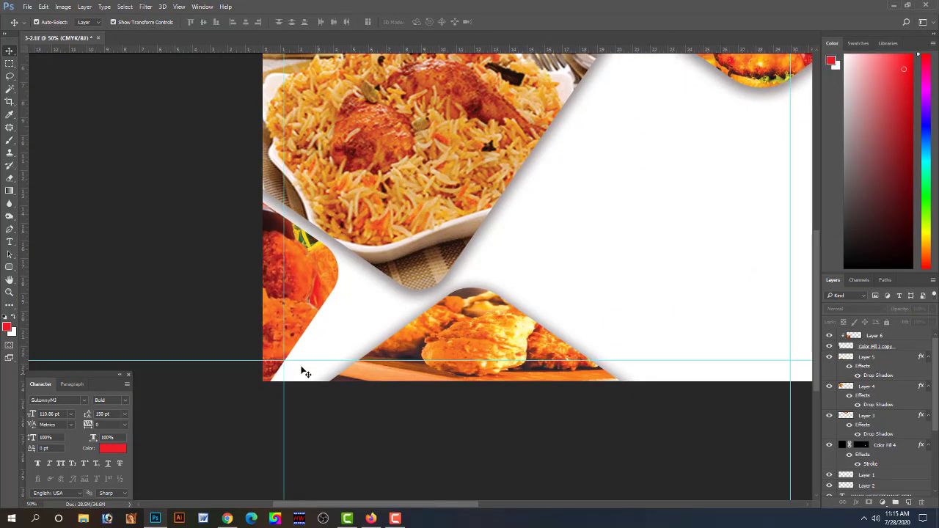
mouse_move(293, 374)
mouse_down()
mouse_move(246, 321)
mouse_move(261, 326)
mouse_up()
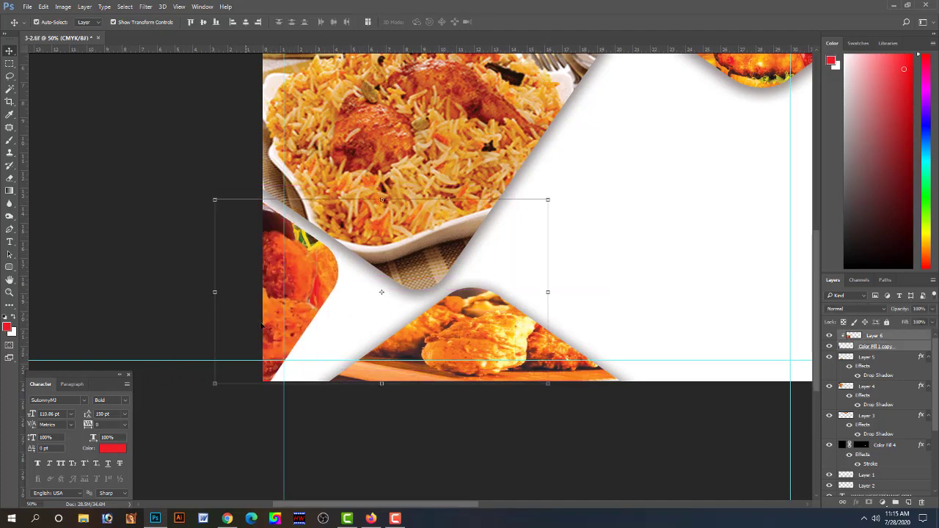
drag(886, 346, 895, 336)
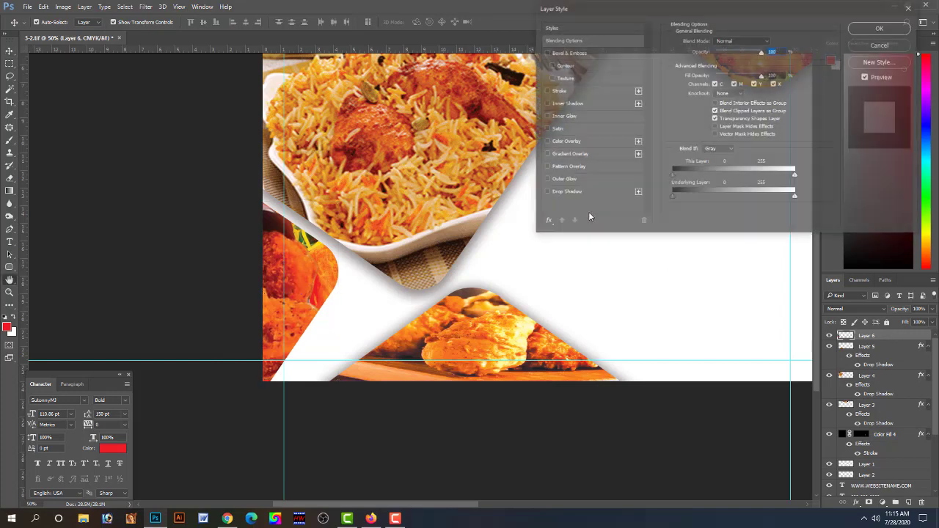
key(Return)
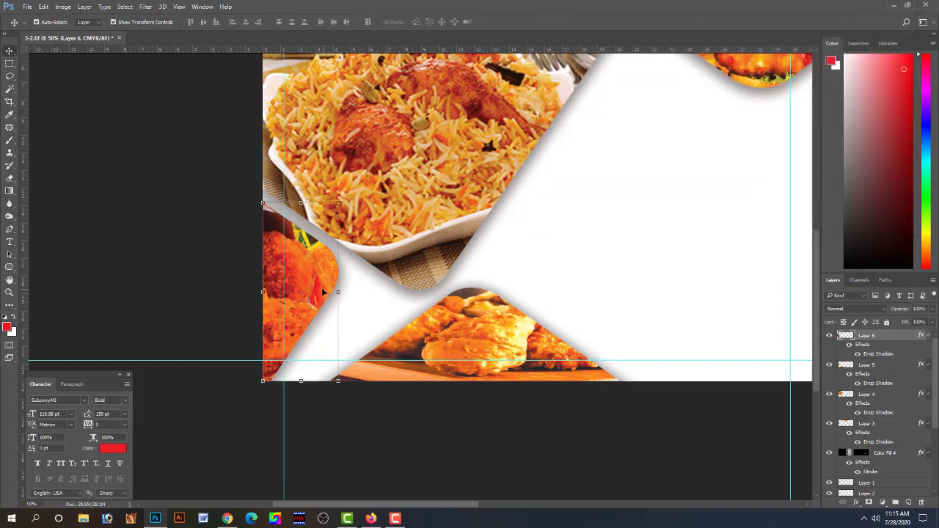
mouse_move(322, 290)
mouse_down()
mouse_move(324, 303)
mouse_move(336, 302)
mouse_up()
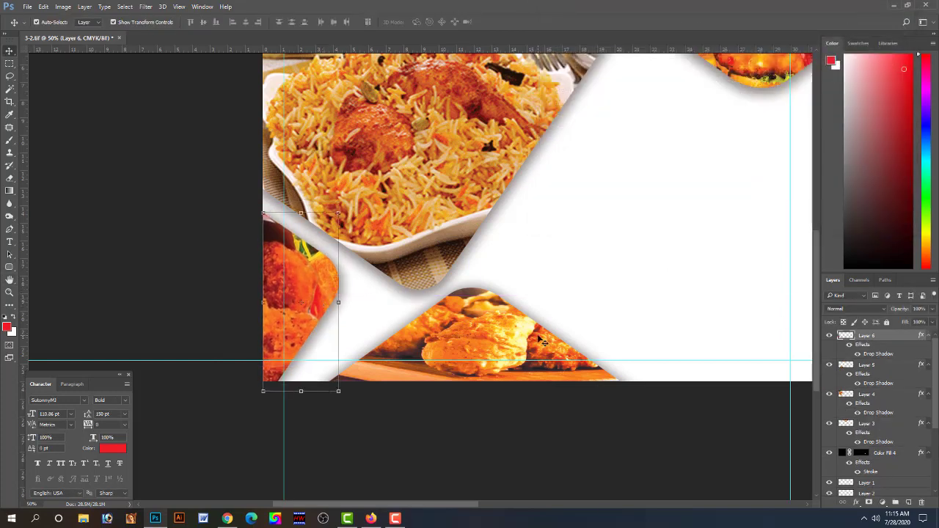
click(464, 441)
key(ctrl+minus)
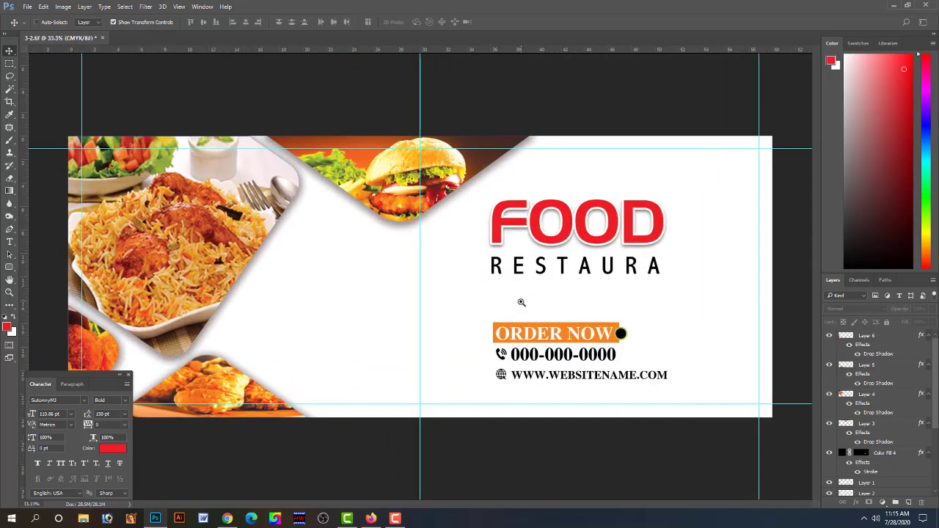
Search Google for "color background" in a new Chrome tab
click(228, 517)
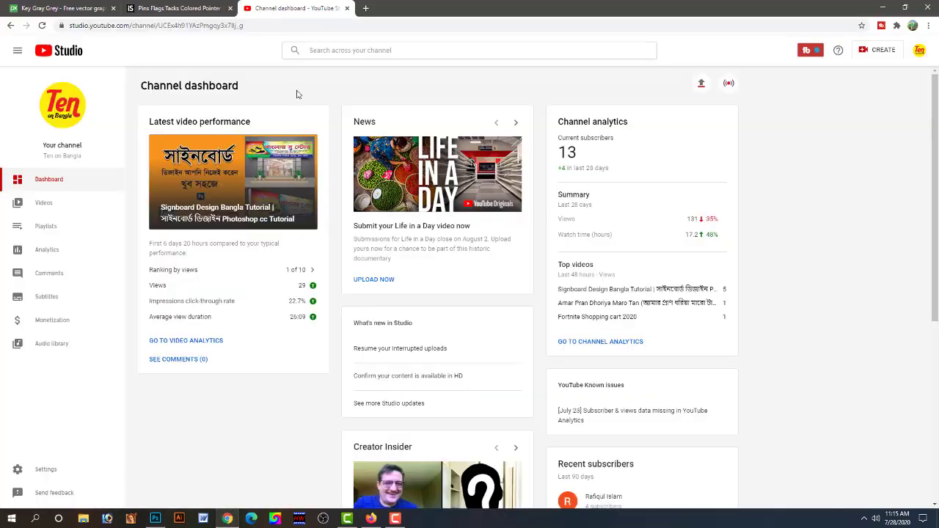
click(365, 8)
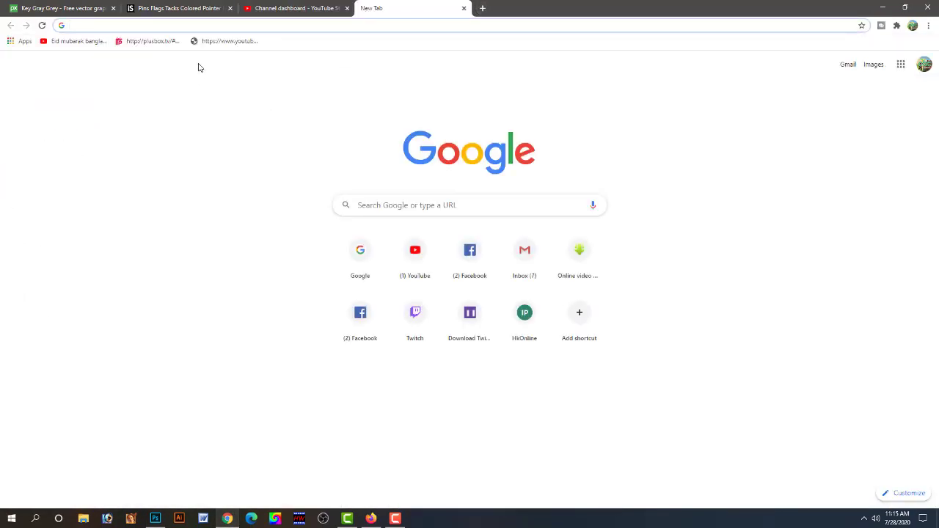
text(go)
key(Return)
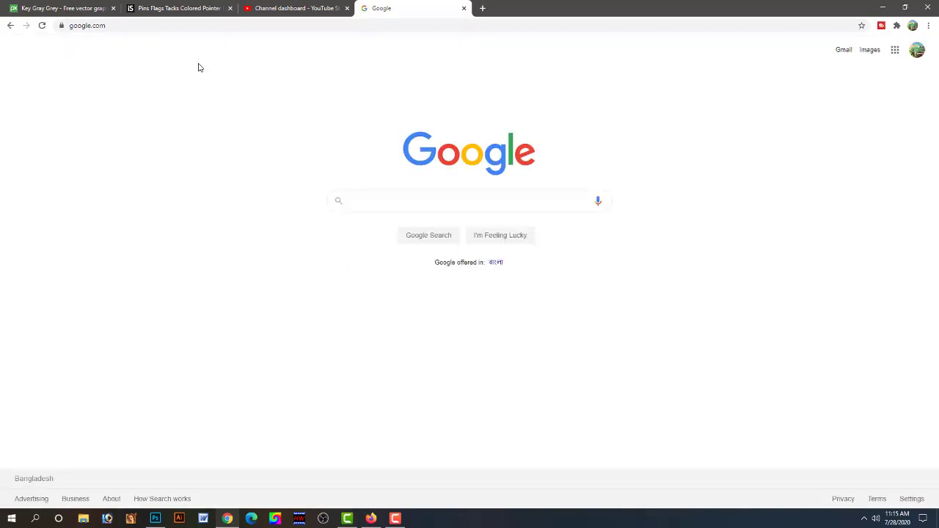
text(ca)
key(BackSpace)
text(o)
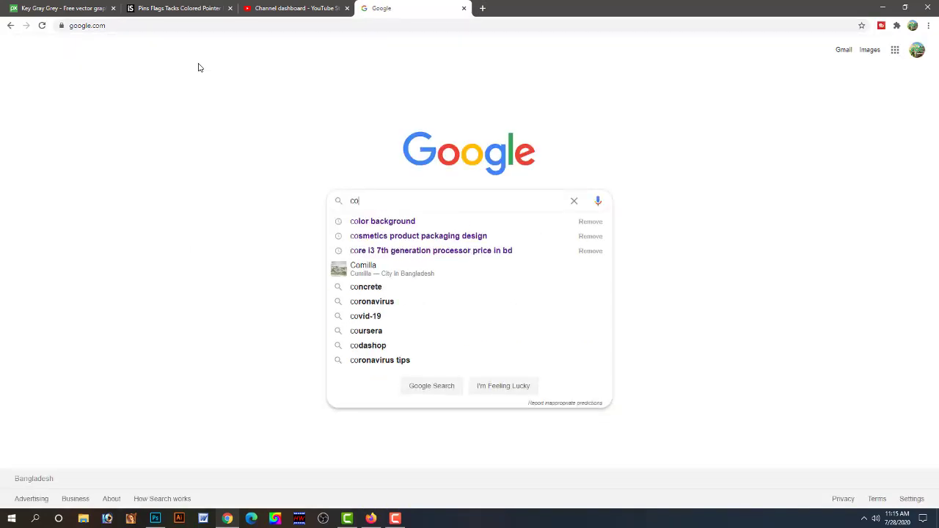
text(lor background)
key(Return)
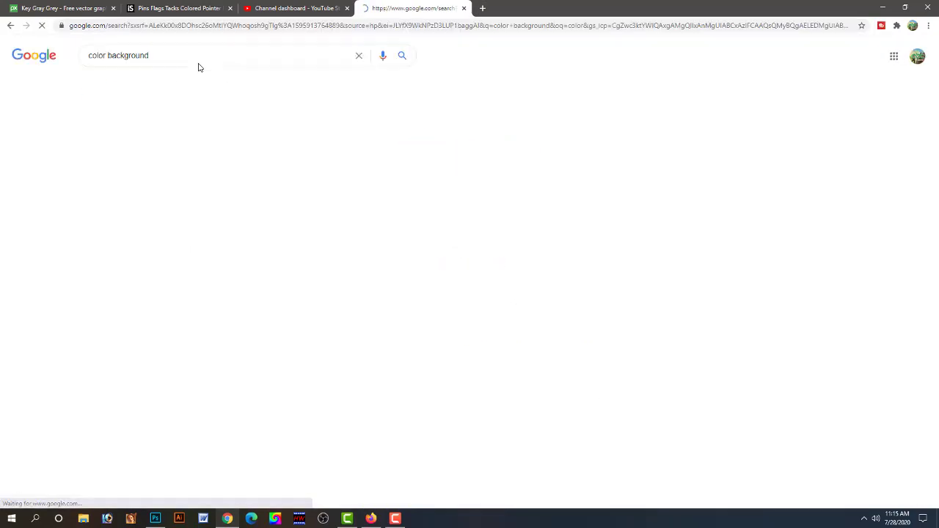
Copy the lilac flors background image from the Google Images results
click(135, 84)
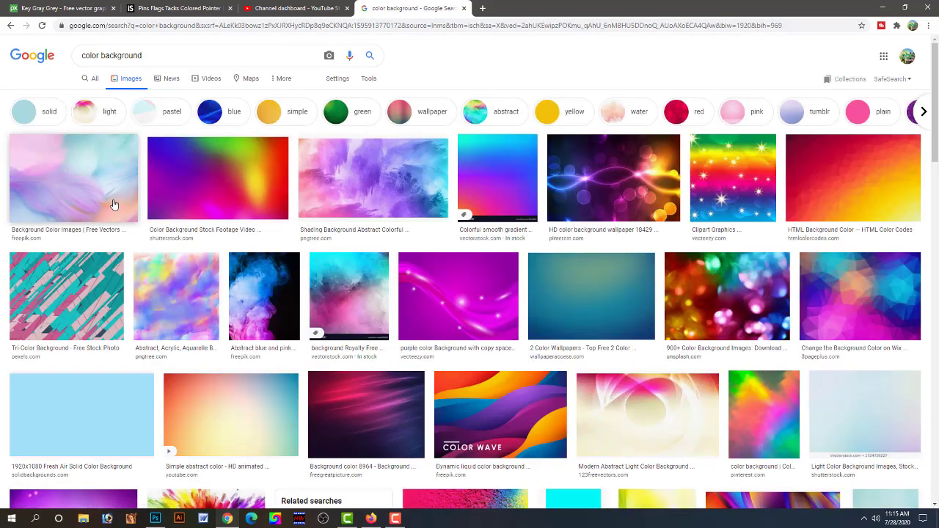
click(113, 205)
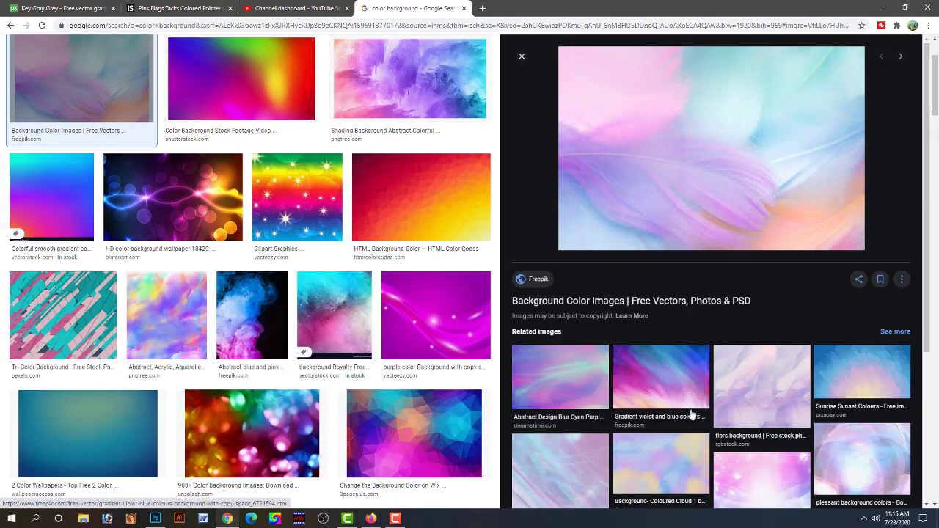
scroll(692, 415, down, 2)
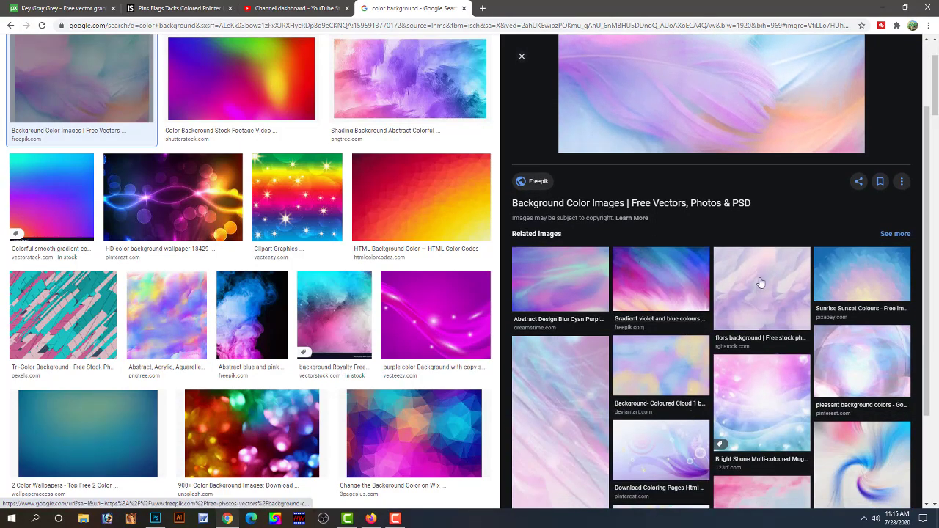
click(763, 288)
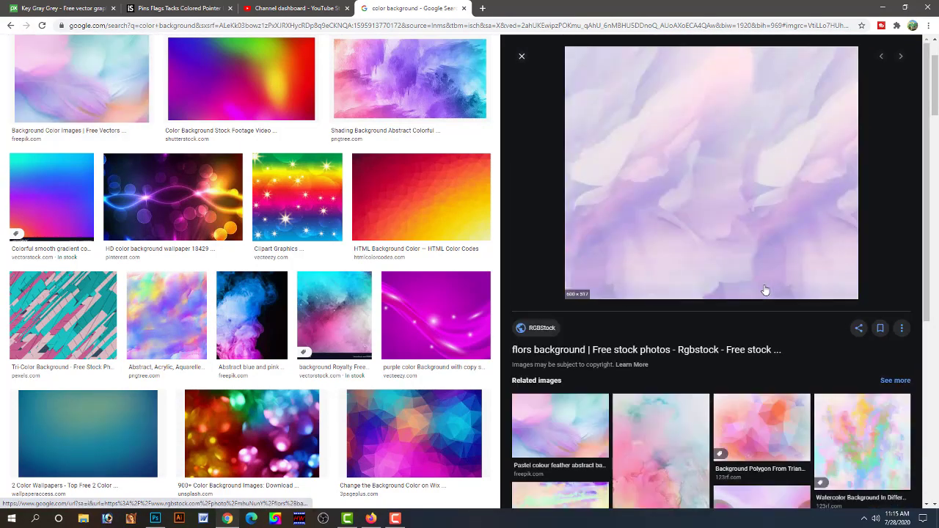
right_click(737, 235)
click(781, 334)
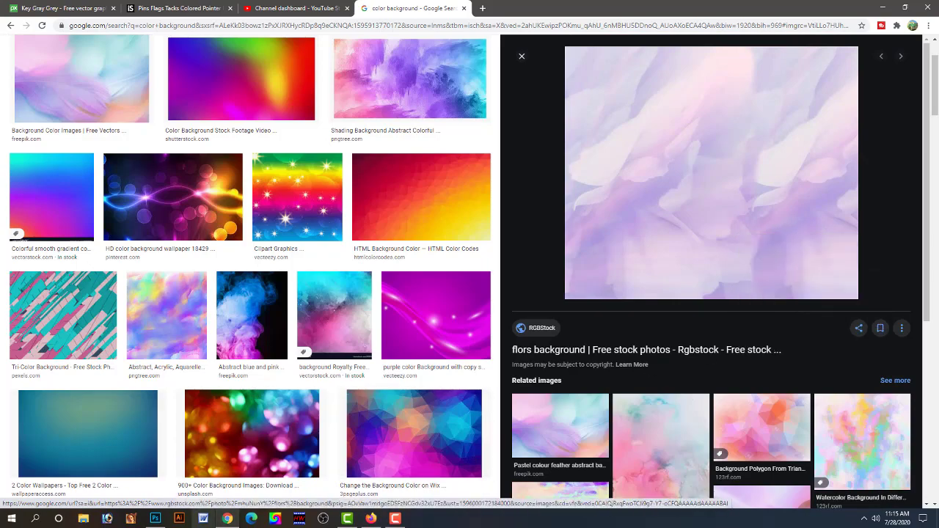
Paste the lilac image into the banner, scale it up, and send it behind all layers
click(155, 519)
key(ctrl+v)
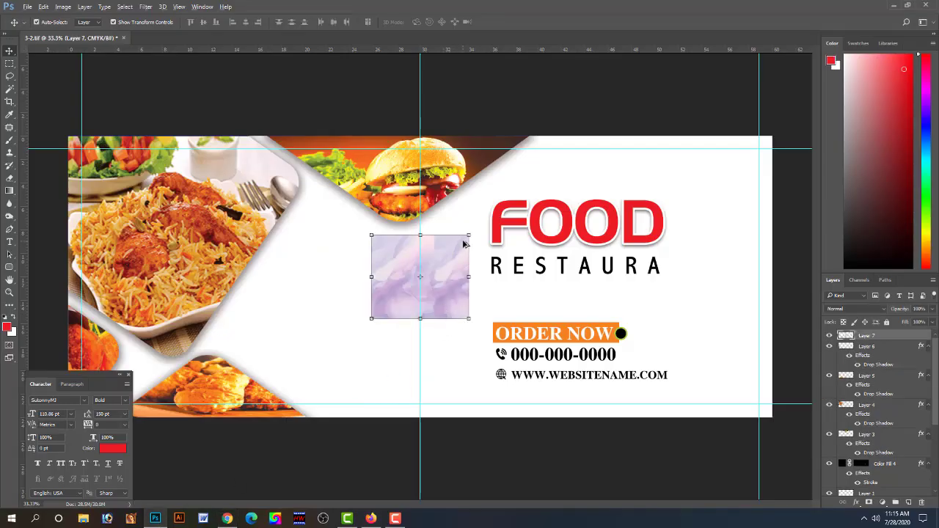
drag(468, 235, 705, 182)
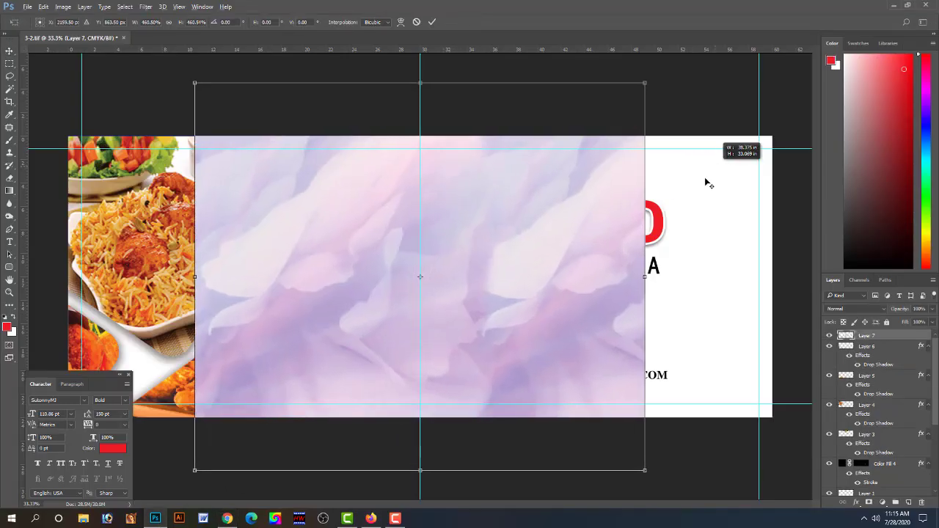
drag(481, 280, 393, 279)
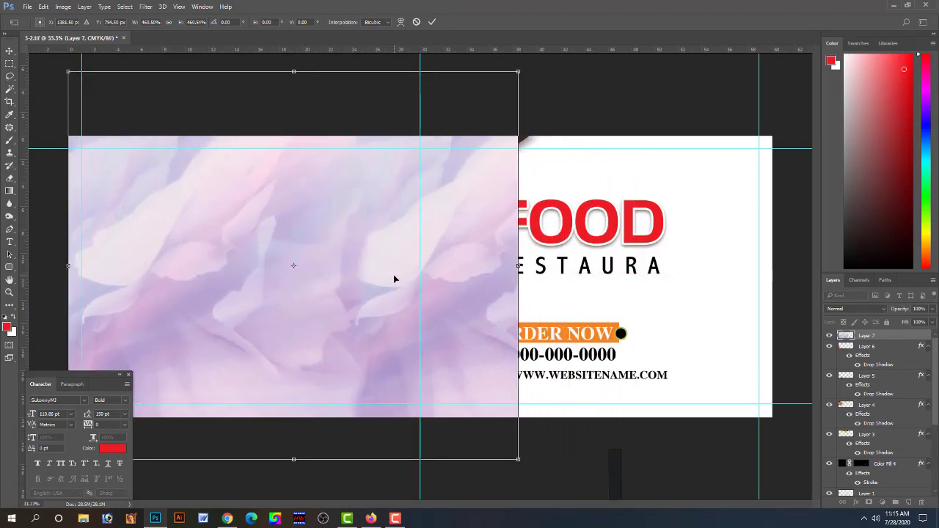
key(Return)
key(ctrl+shift+bracketleft)
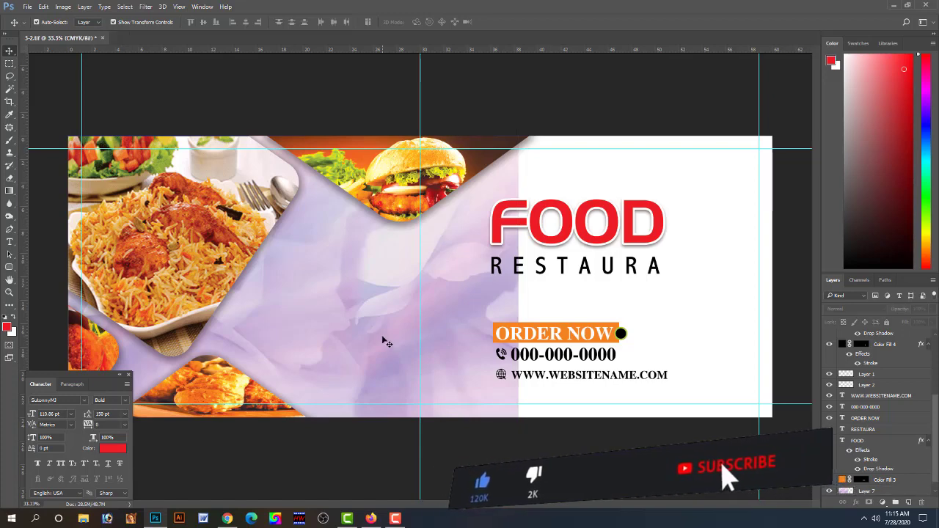
Stretch the lilac layer so it fills the banner from top edge to right side
key(ctrl+t)
drag(295, 446, 296, 403)
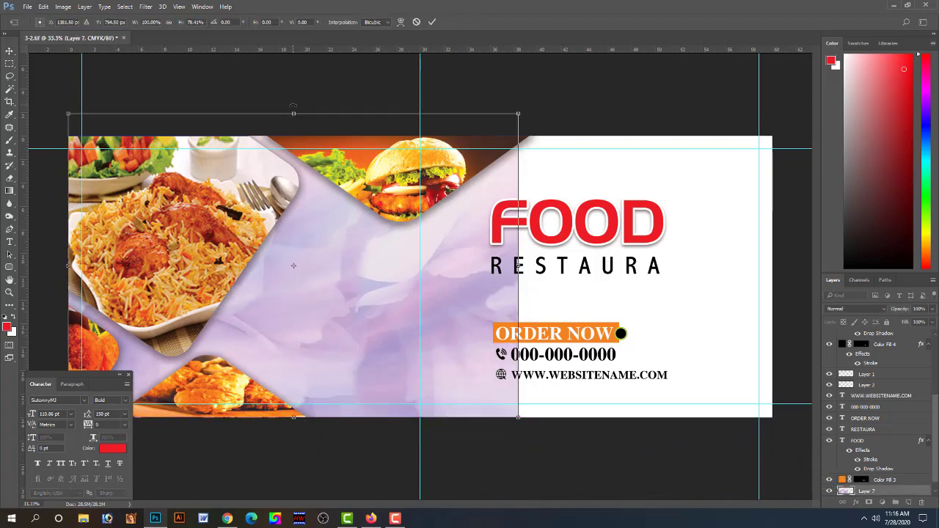
drag(294, 113, 293, 136)
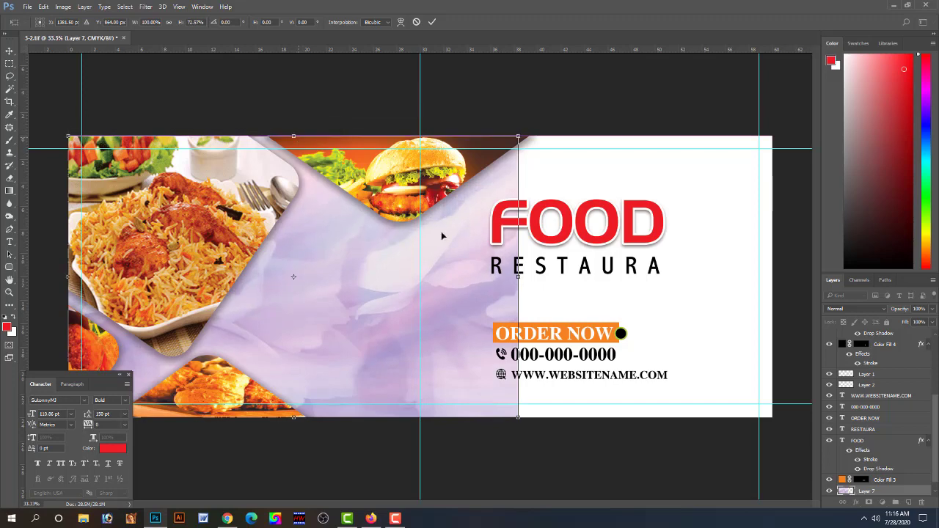
drag(518, 267, 769, 283)
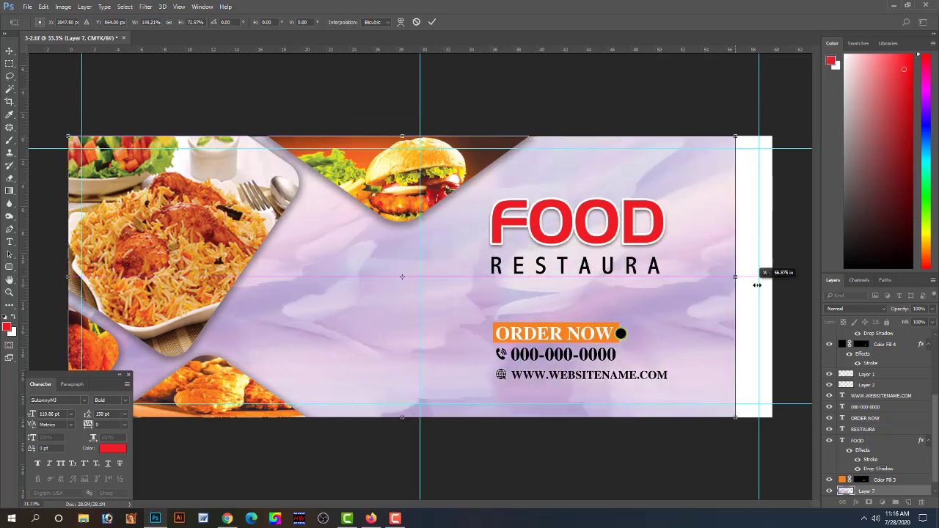
key(Return)
click(586, 444)
Brighten the lilac background with Levels by moving the white slider left
scroll(581, 282, up, 1)
scroll(580, 283, up, 2)
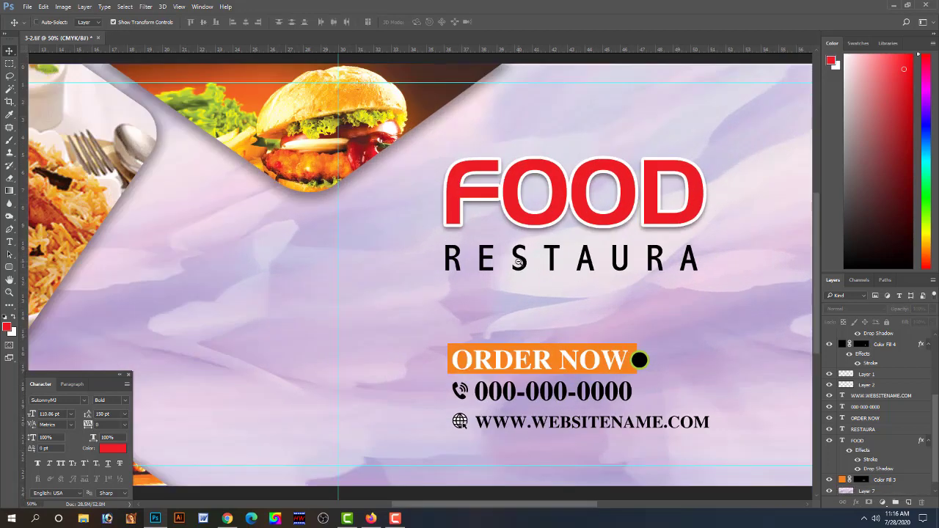
scroll(580, 287, down, 3)
click(727, 339)
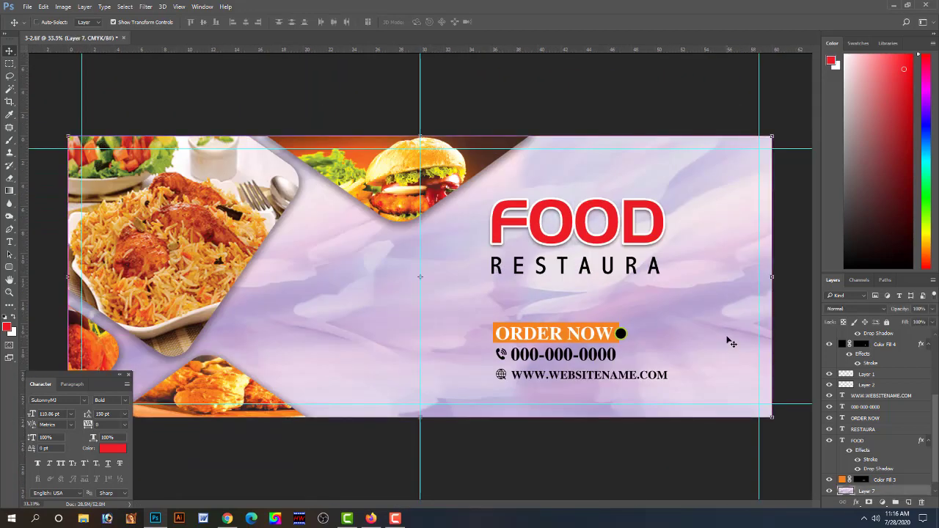
key(ctrl+l)
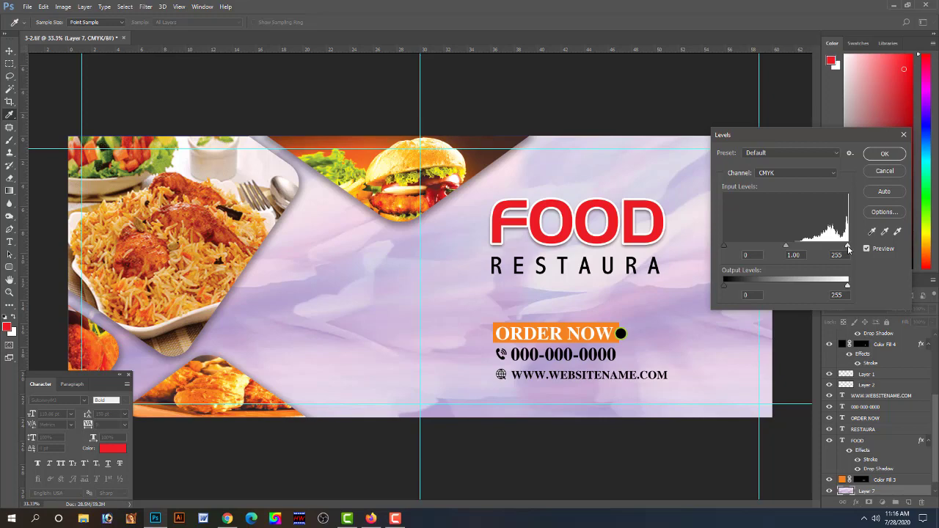
drag(847, 247, 833, 252)
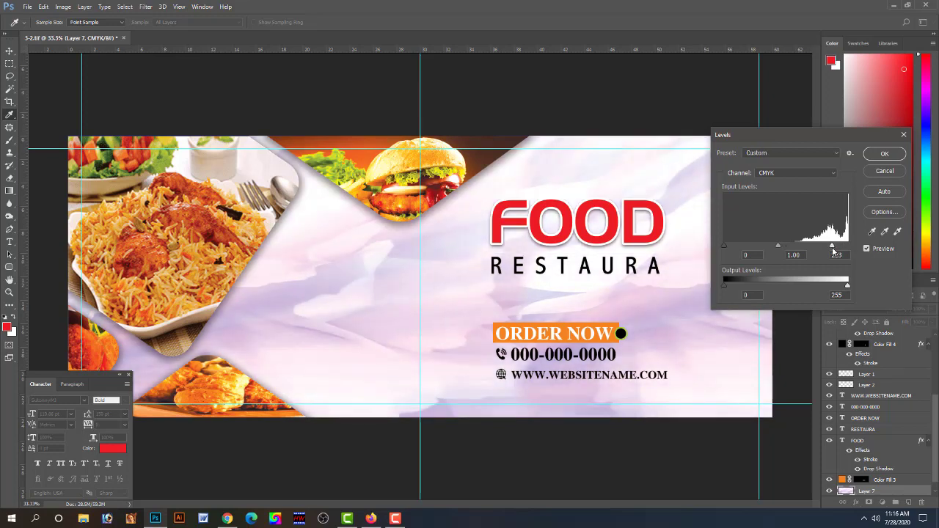
key(Return)
Deselect the background, hide all panels, and zoom in on the finished lilac food banner
key(v)
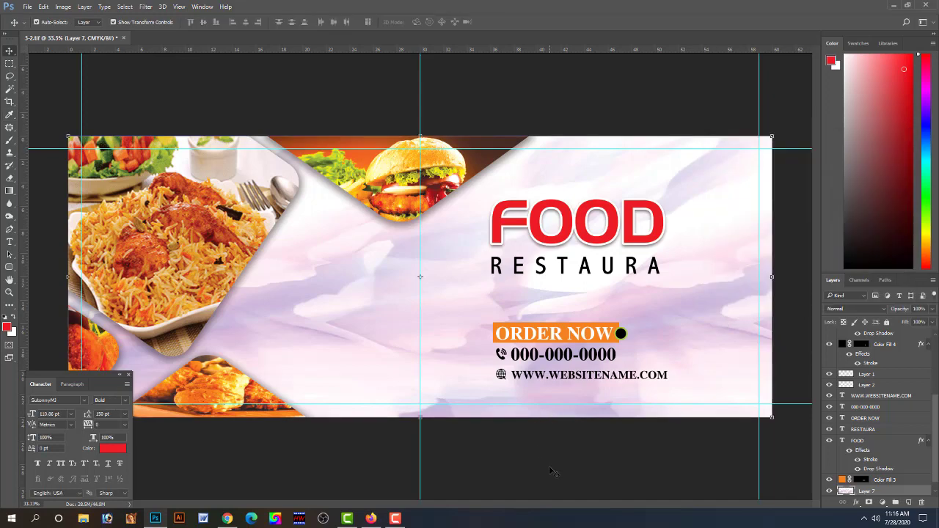
click(554, 471)
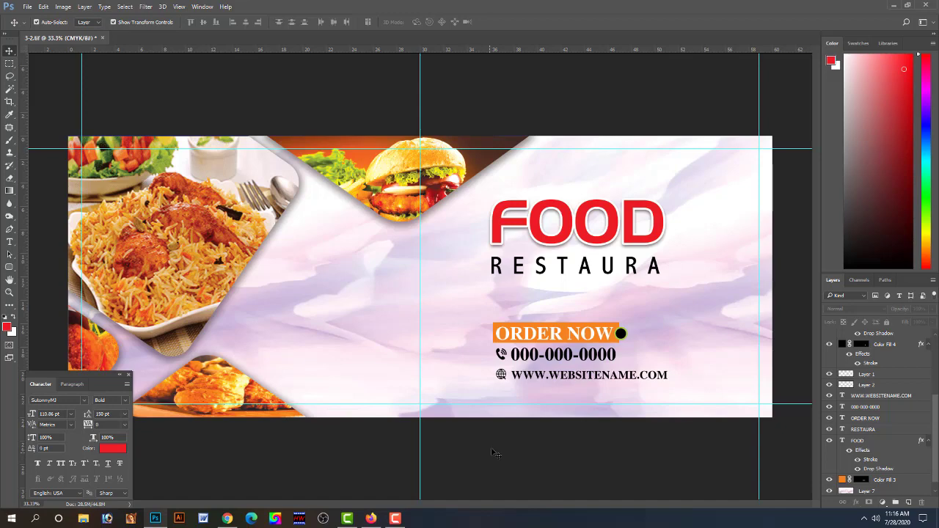
key(Tab)
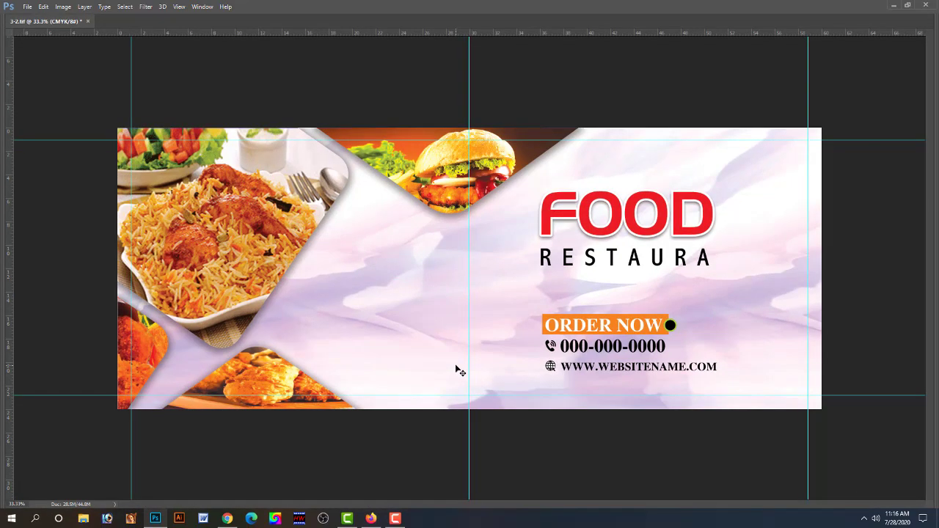
key(ctrl+plus)
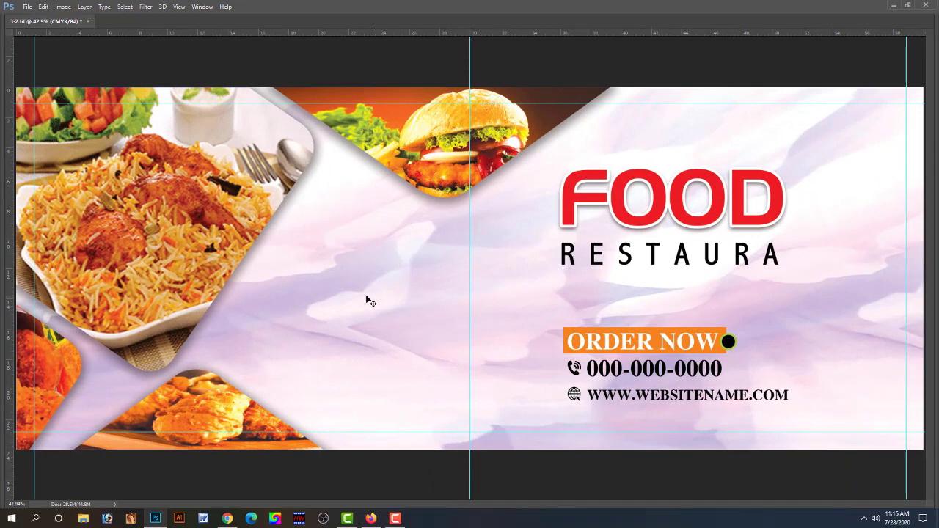